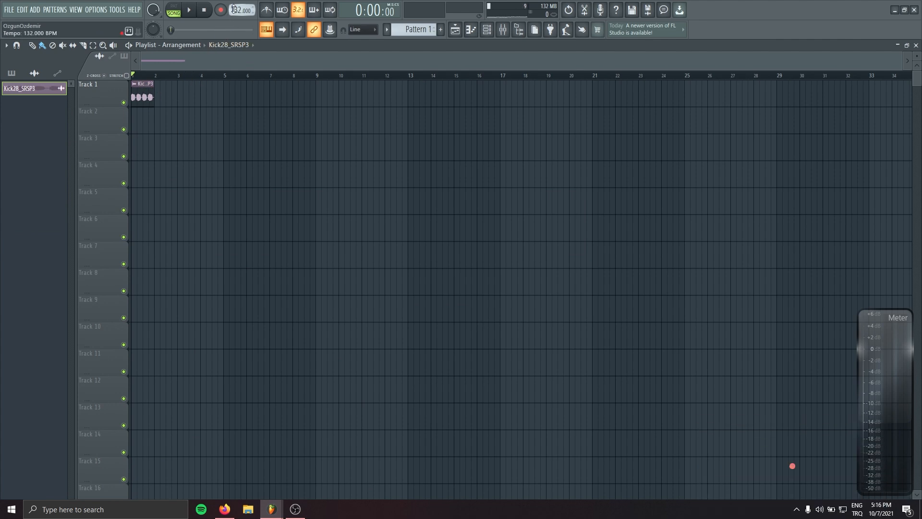
Set the project tempo to 145 BPM and trim the Kick28_SRSP3 clip on Track 1 to its first hit.
scroll(233, 9, "up", 13)
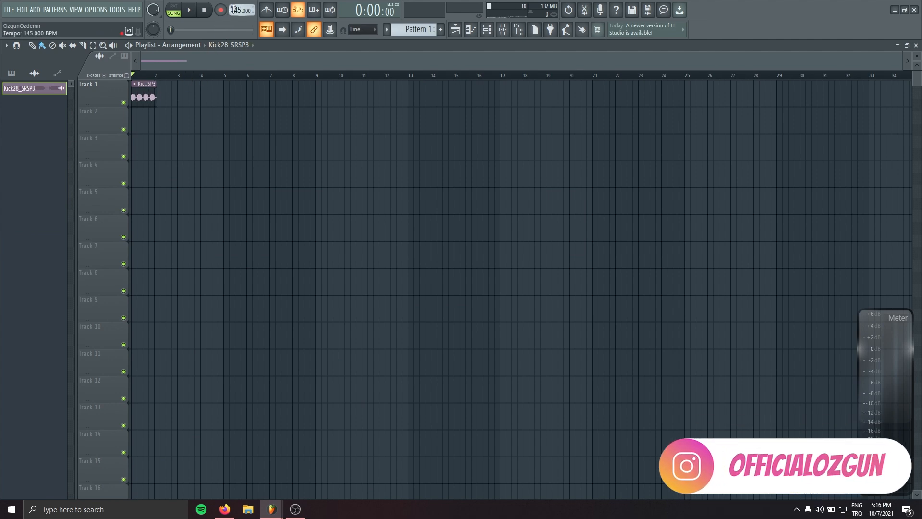
scroll(144, 133, "up", 5)
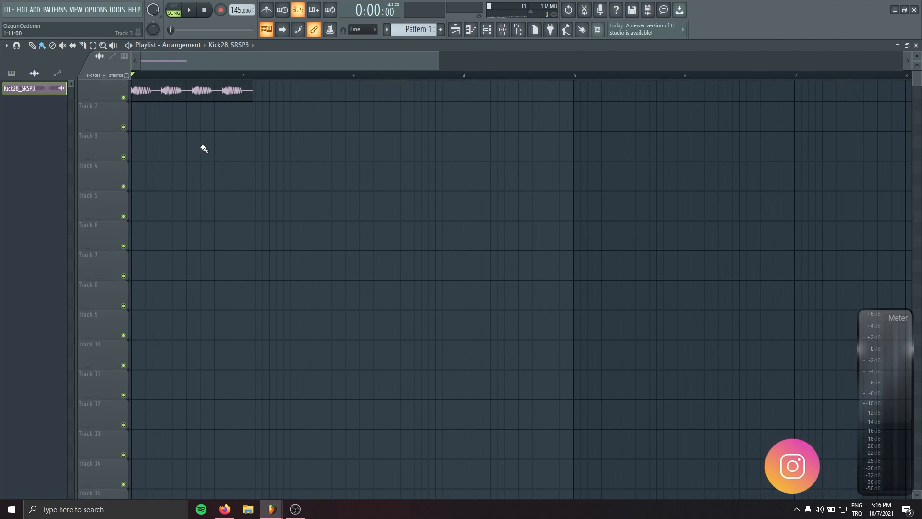
scroll(204, 148, "up", 1)
left_click_drag(252, 91, 156, 100)
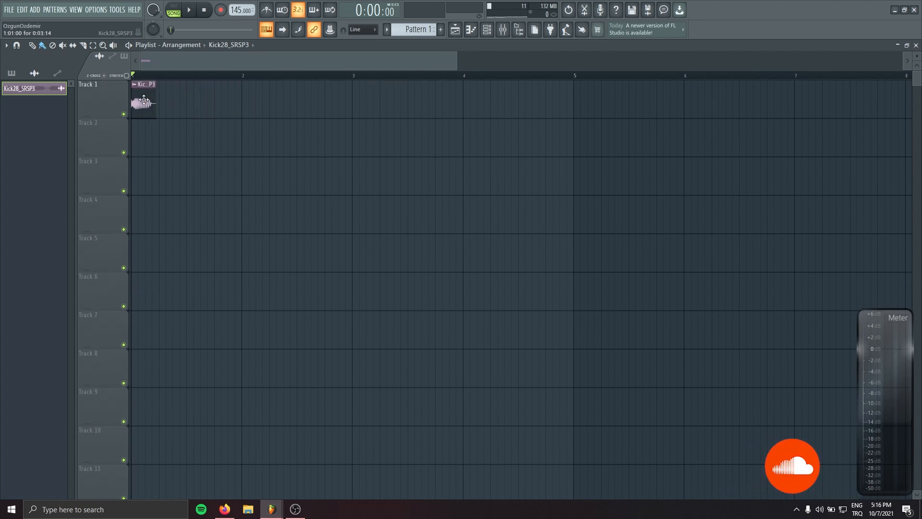
Normalize the Kick28_SRSP3 sample in its audio clip settings and move the settings window clear of Track 1.
double_click(144, 102)
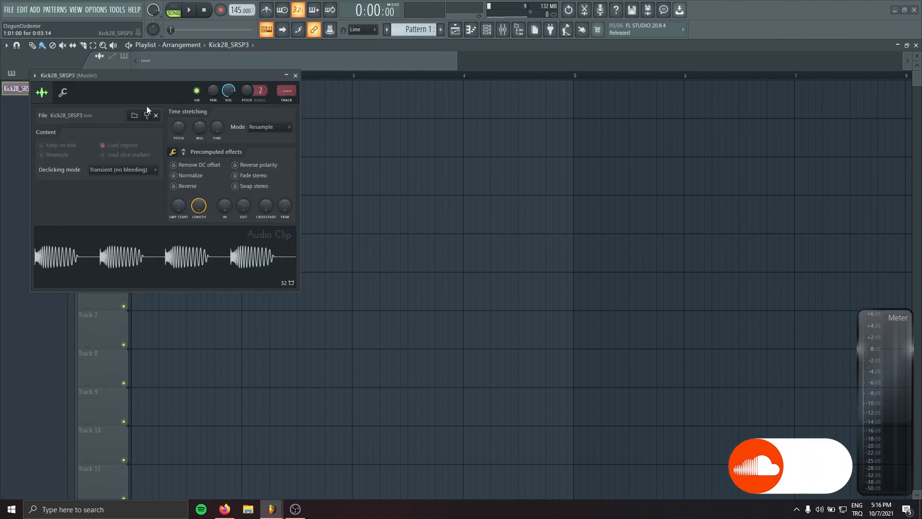
left_click(182, 178)
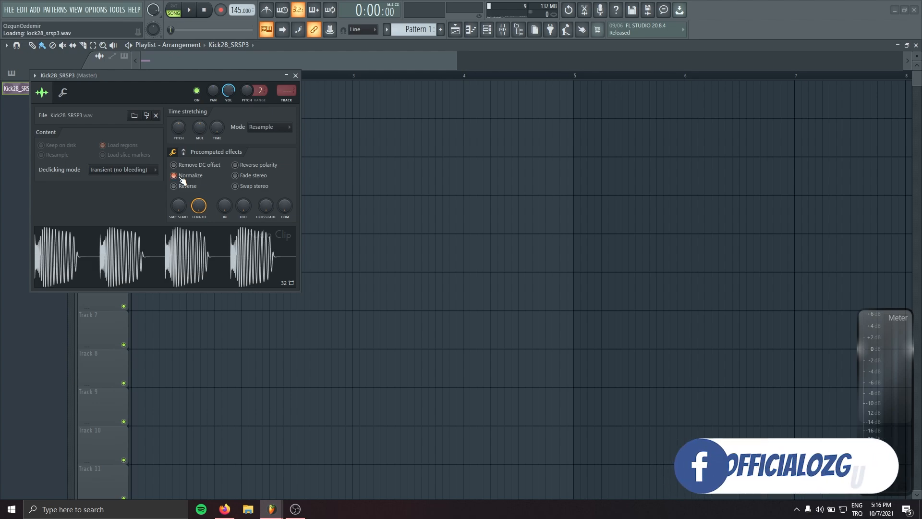
left_click_drag(175, 76, 224, 202)
Repeat the kick clip on every beat of Track 1 through the end of bar 4 and play the result.
left_click(176, 103)
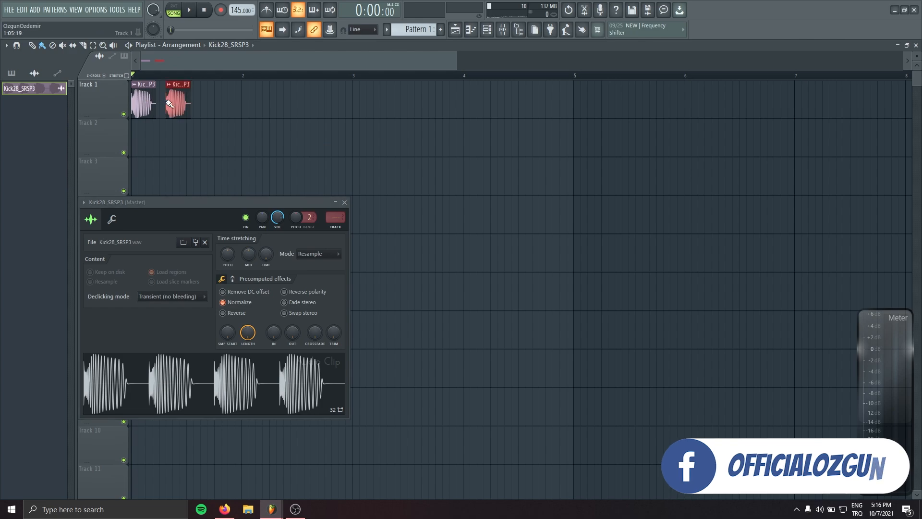
left_click_drag(177, 103, 171, 104)
left_click(195, 104)
left_click(221, 102)
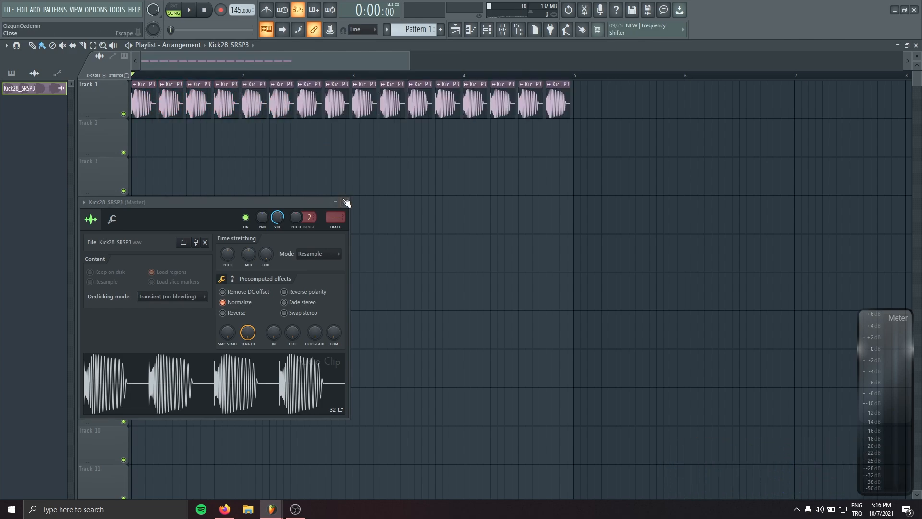
left_click(345, 203)
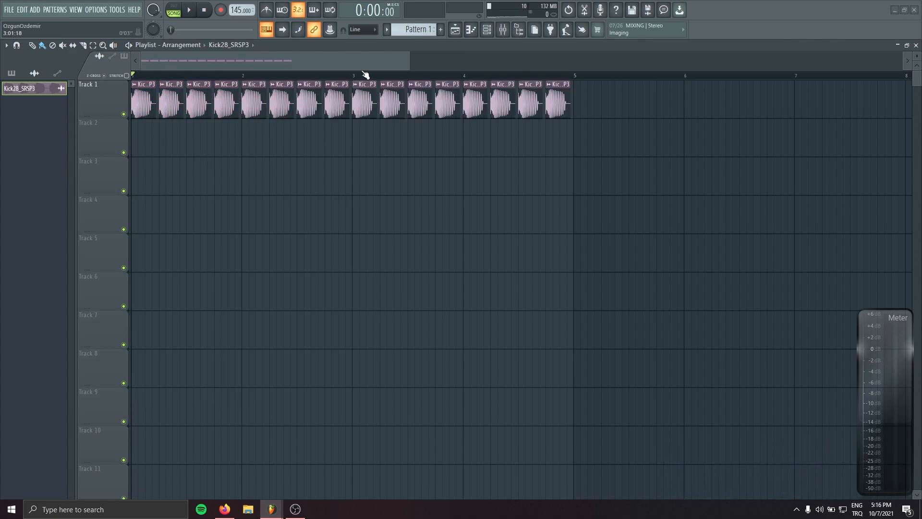
key("space")
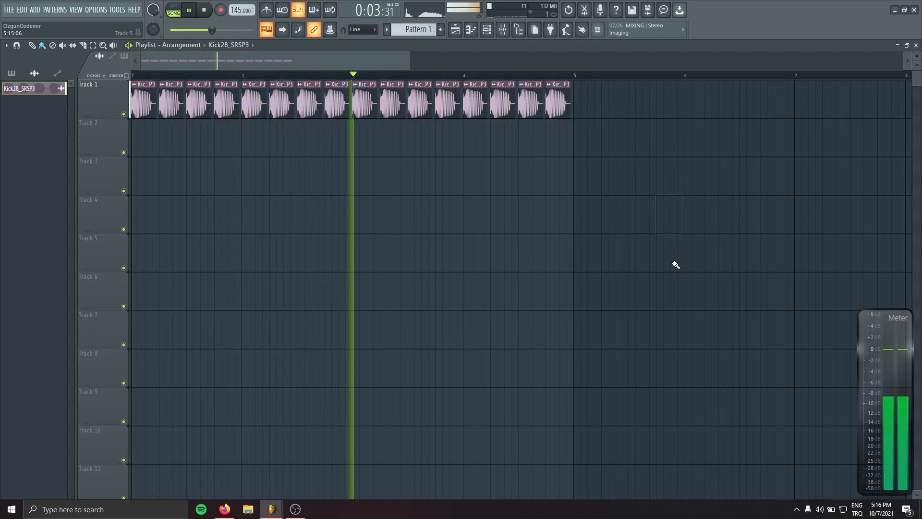
key("space")
Shorten all kick clips on Track 1 together to cut off their tails.
left_click(93, 99)
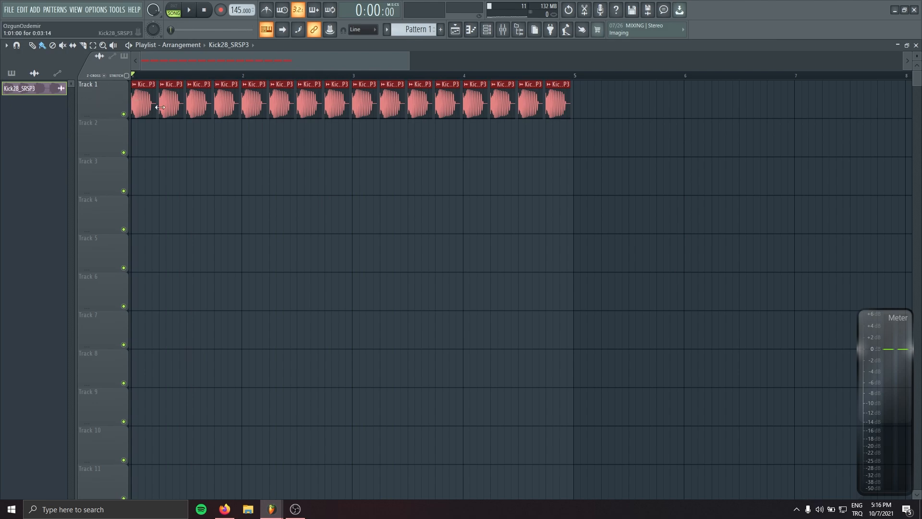
scroll(566, 123, "up", 3)
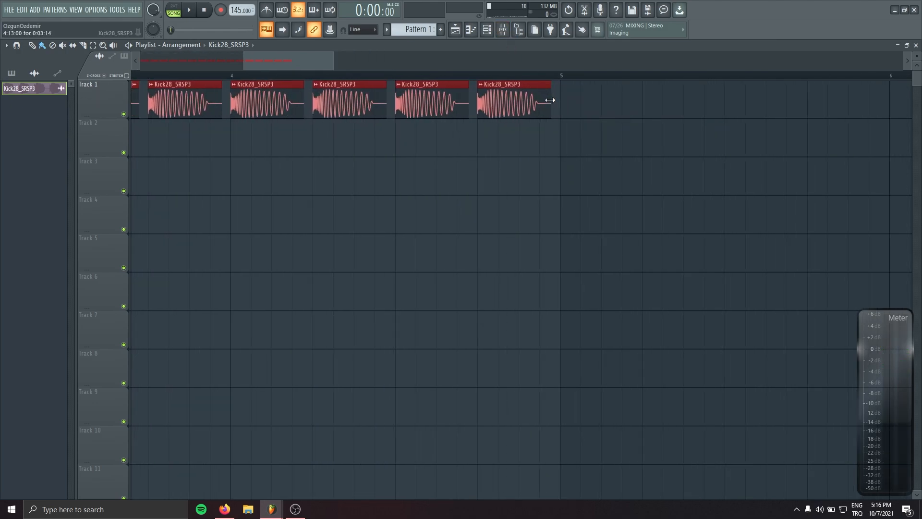
left_click_drag(550, 100, 505, 104)
Change the declicking mode of the Kick28_SRSP3 sample from Transient (no bleeding) to a mode that fades out the clip ends.
double_click(491, 101)
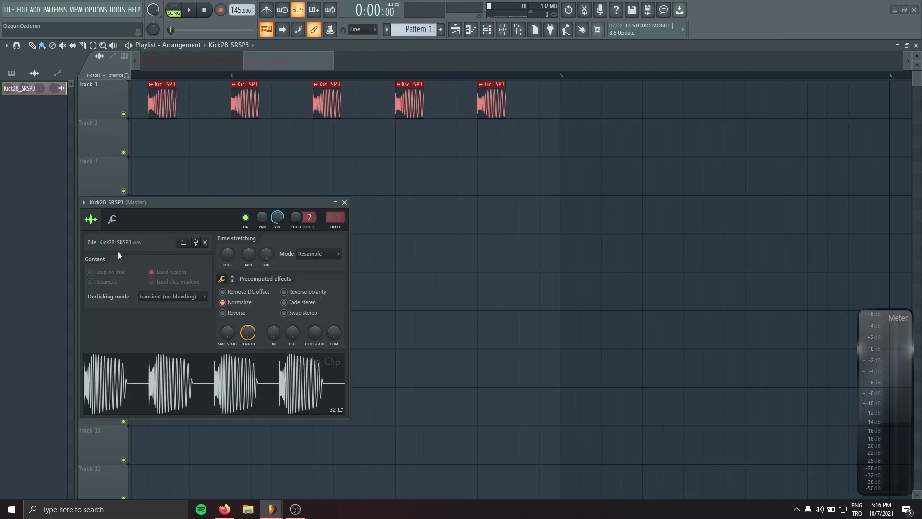
left_click(155, 297)
left_click(156, 332)
left_click(344, 202)
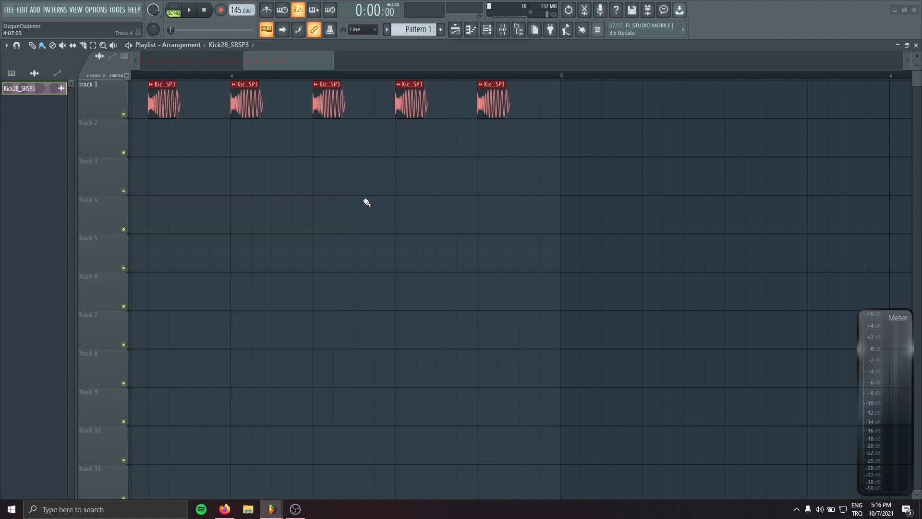
Trim all selected kick clips further to a length of 0:00:22 and play the arrangement from the start.
scroll(500, 186, "up", 4)
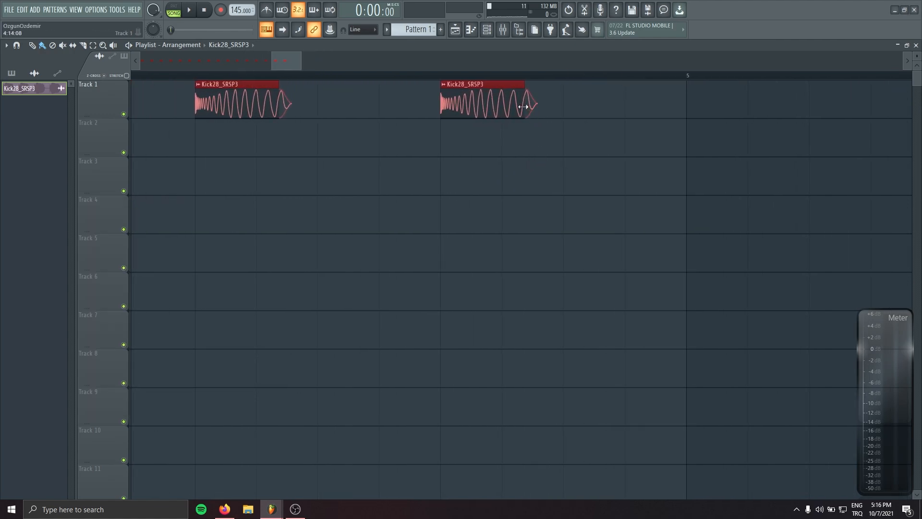
left_click_drag(523, 107, 496, 110)
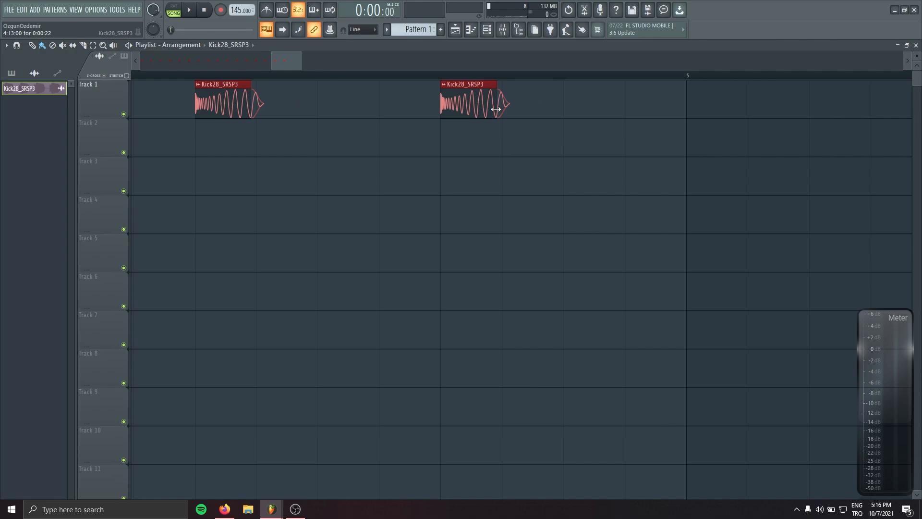
scroll(430, 203, "down", 8)
scroll(192, 149, "up", 4)
scroll(209, 151, "left", 1)
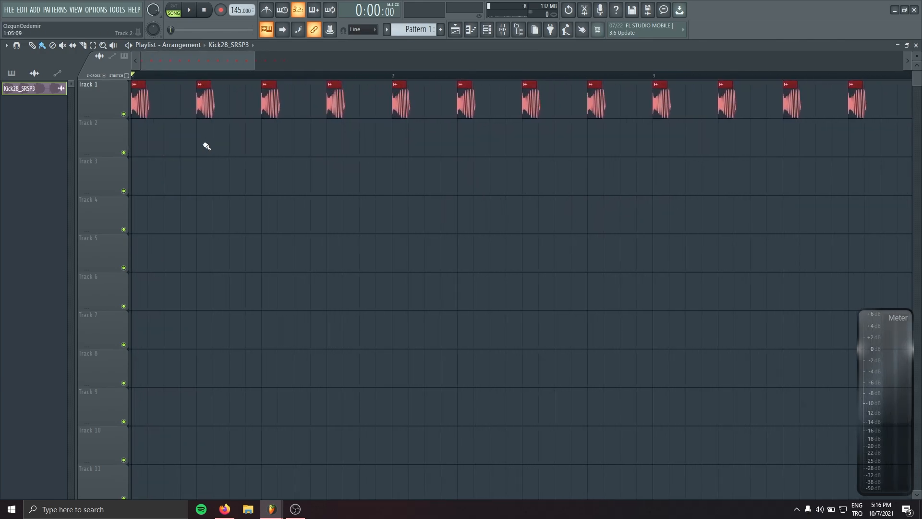
scroll(206, 142, "down", 1)
key("space")
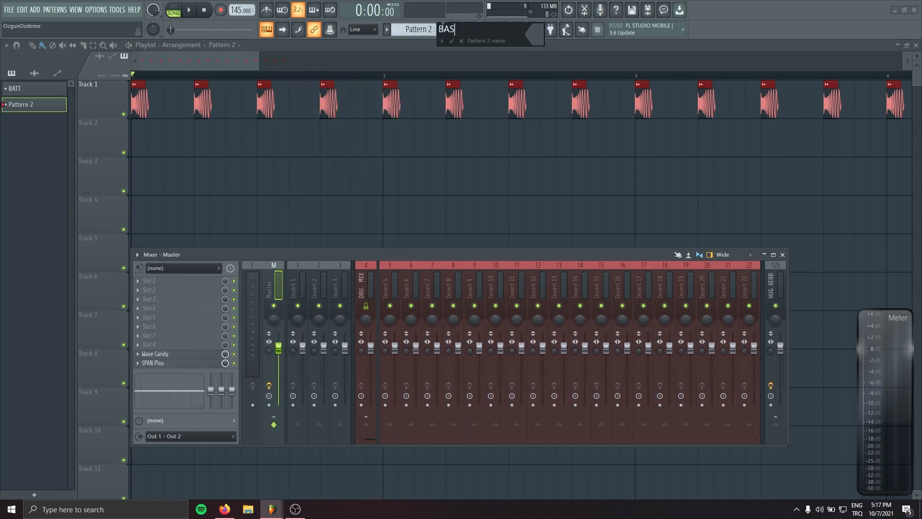
Name the new pattern BASS and place it on Track 2 at bar 1.
type("S")
key("Return")
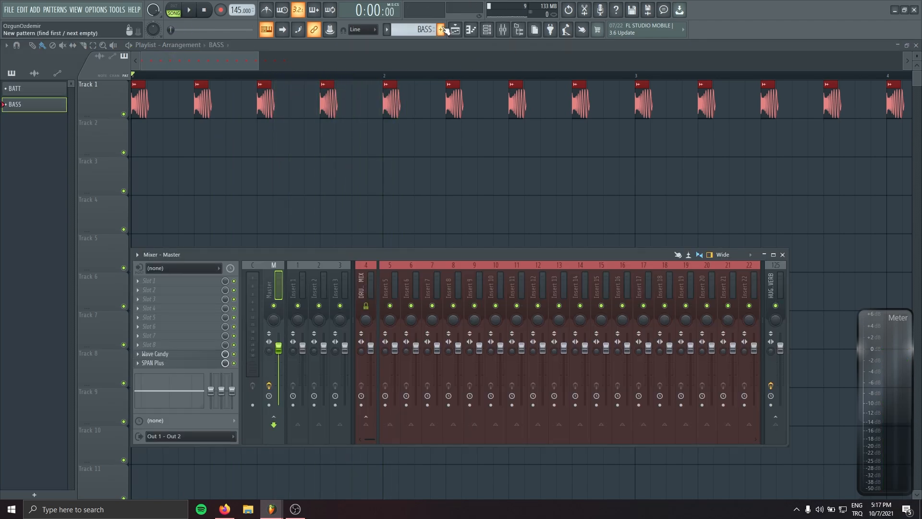
left_click_drag(244, 143, 122, 129)
Program KSHMR_Psy_Bass_12_D# on the three steps after each beat of the BASS pattern and play it in pattern mode.
key("F6")
left_click_drag(304, 180, 240, 249)
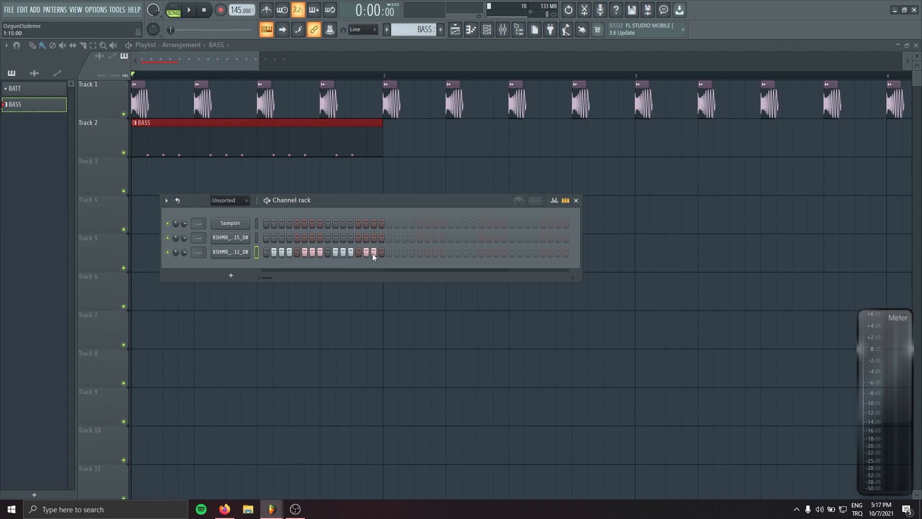
left_click(174, 10)
key("space")
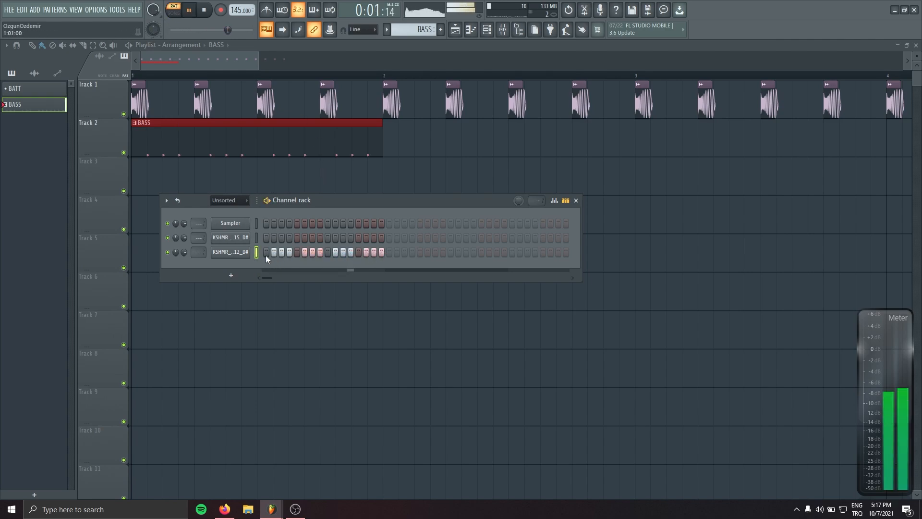
Copy the step sequence to the KSHMR_Psy_Bass_15_D# channel and listen to it with the 12_D# channel muted.
left_click(257, 238)
key("ctrl+v")
left_click(168, 252)
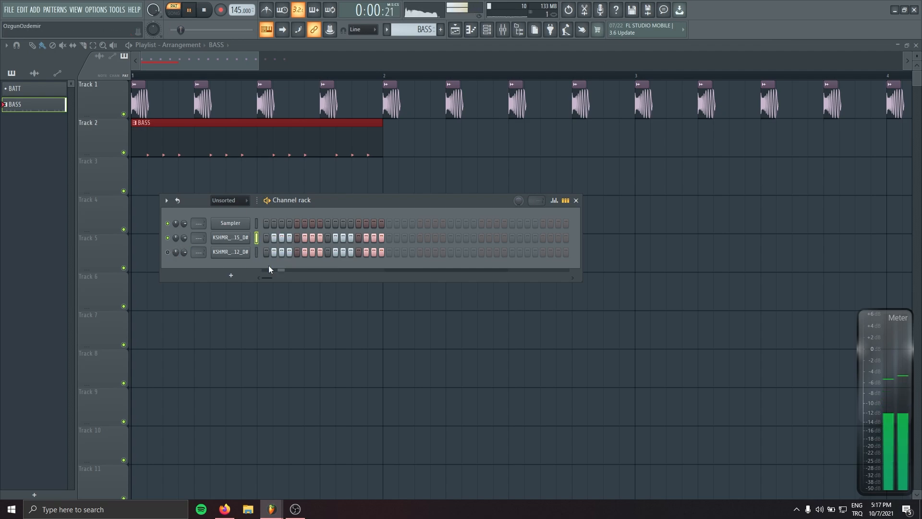
key("space")
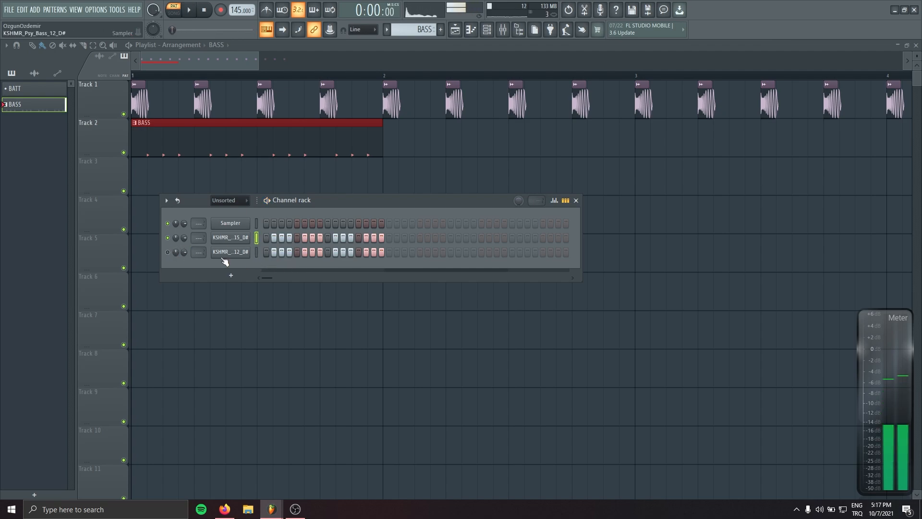
Unmute the 12_D# bass and route both psy bass channels to mixer track 26, PSY.
key("F9")
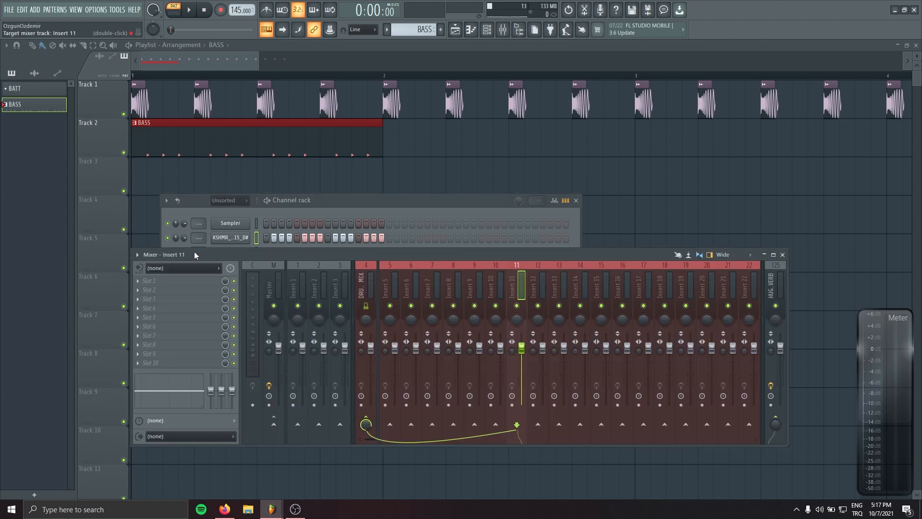
left_click_drag(194, 251, 197, 221)
key("ctrl+l")
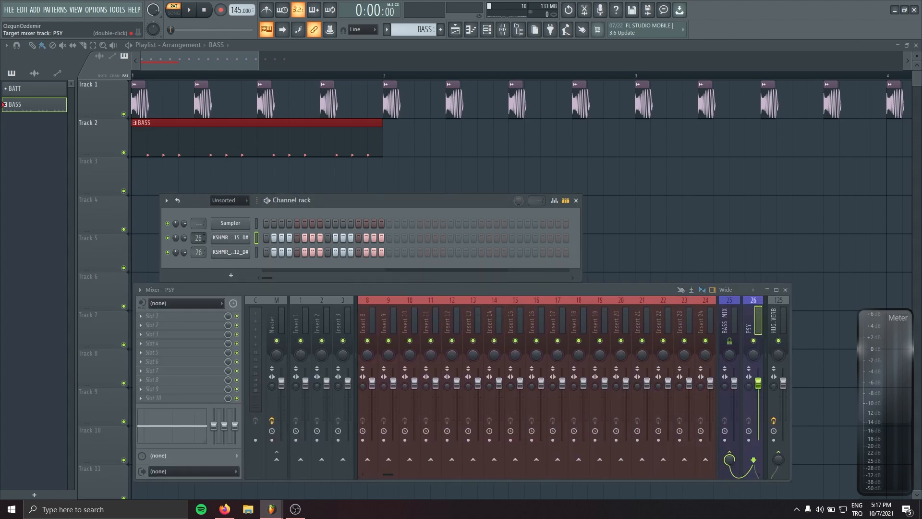
Enable Cut self for the KSHMR_Psy_Bass_12_D# and KSHMR_Psy_Bass_15_D# samplers.
left_click(230, 253)
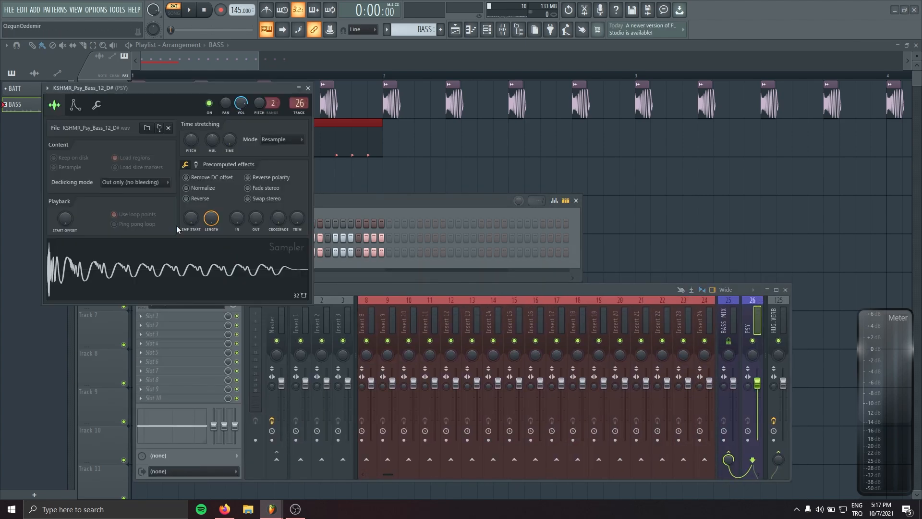
left_click(98, 106)
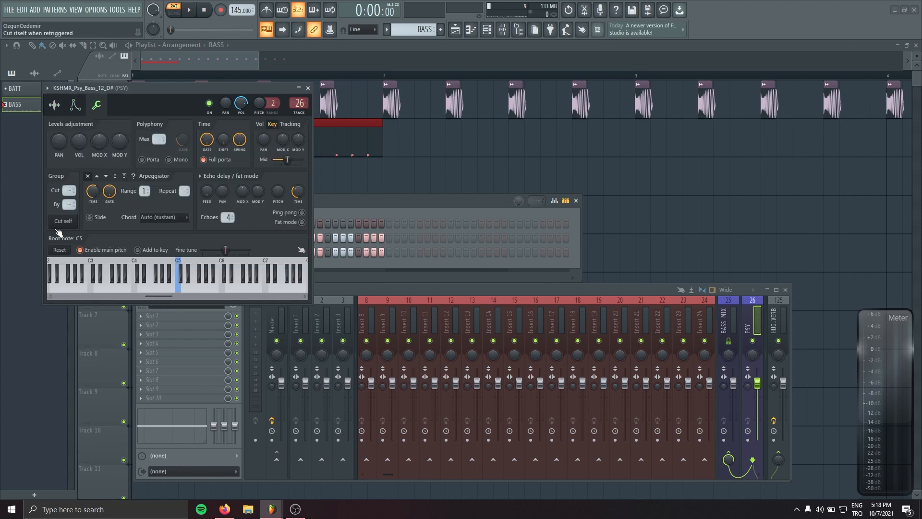
left_click(62, 223)
left_click(309, 88)
left_click(241, 237)
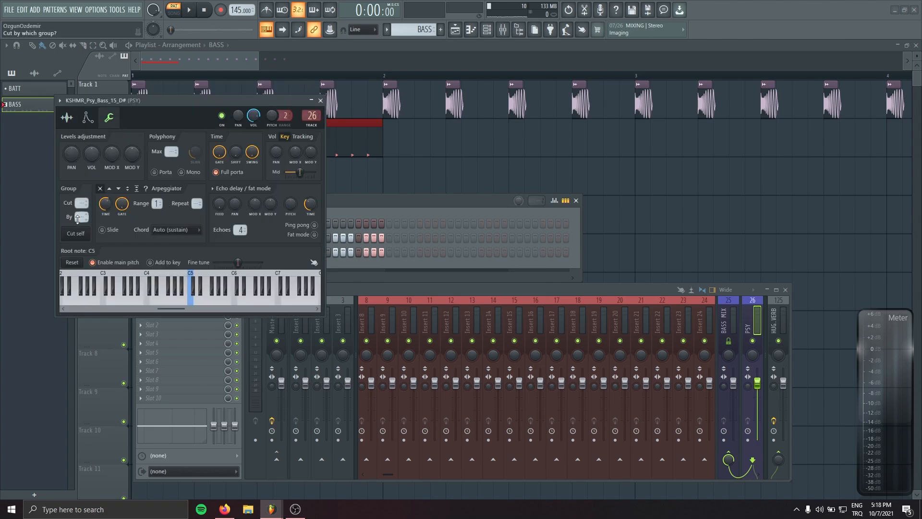
left_click(321, 100)
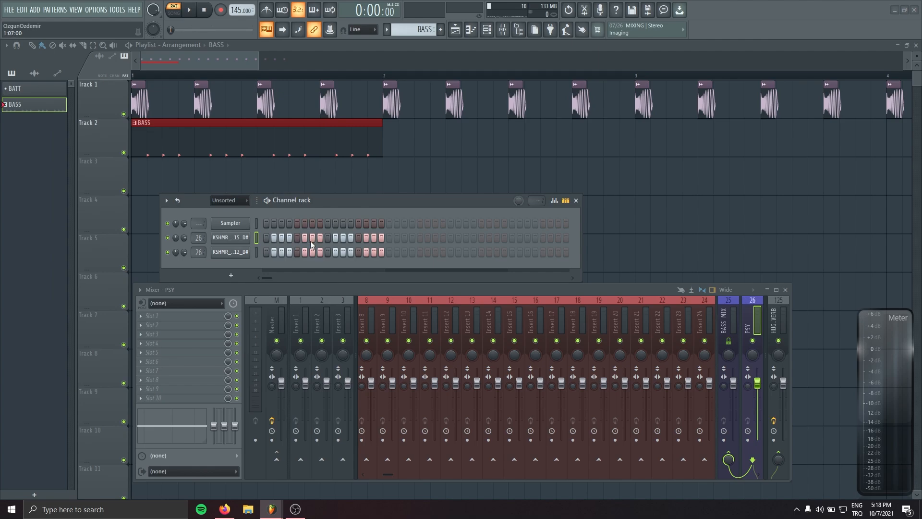
Move the channel rack clear of the mixer and play the BASS pattern with both bass layers active.
left_click_drag(351, 200, 361, 188)
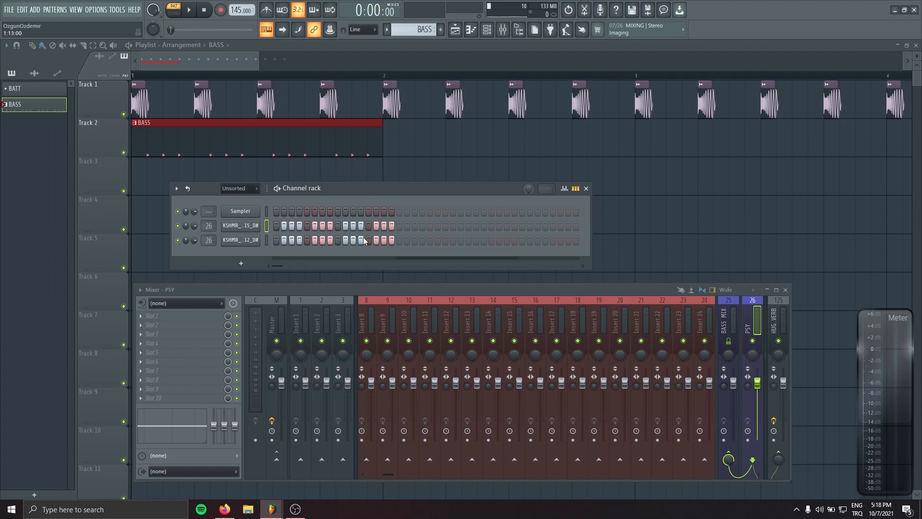
key("space")
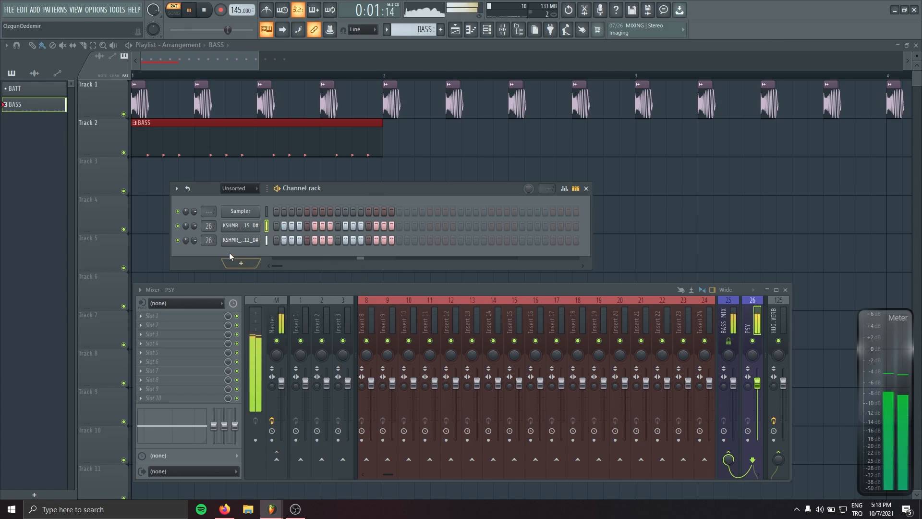
key("space")
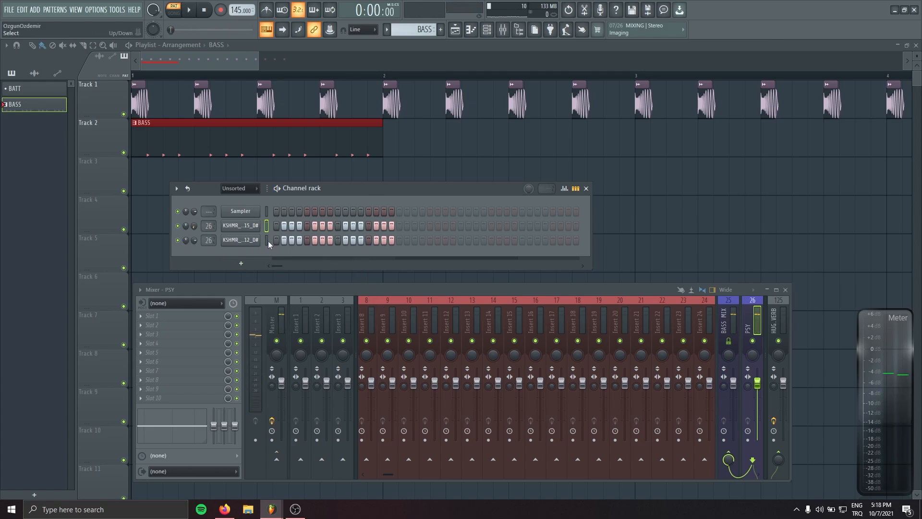
Balance the two basses during playback by setting the KSHMR_Psy_Bass_15_D# channel volume to about 40%.
left_click(267, 240)
key("space")
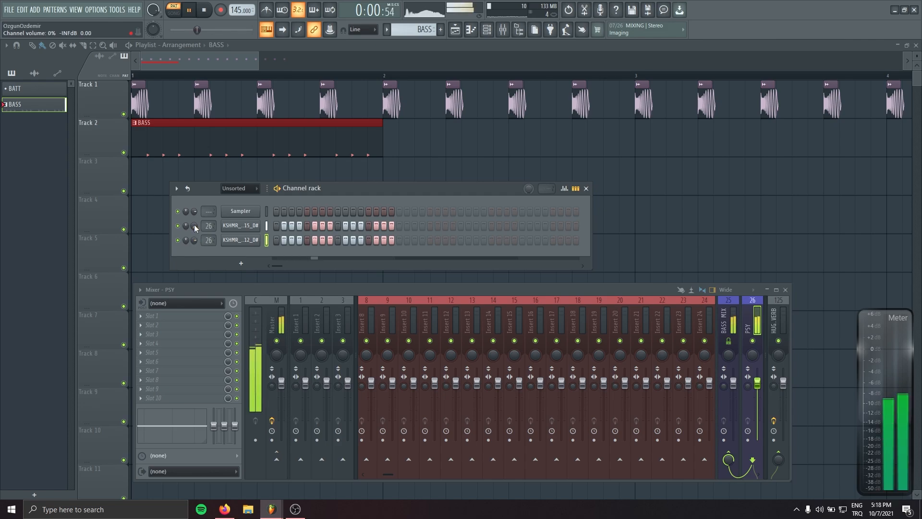
key("space")
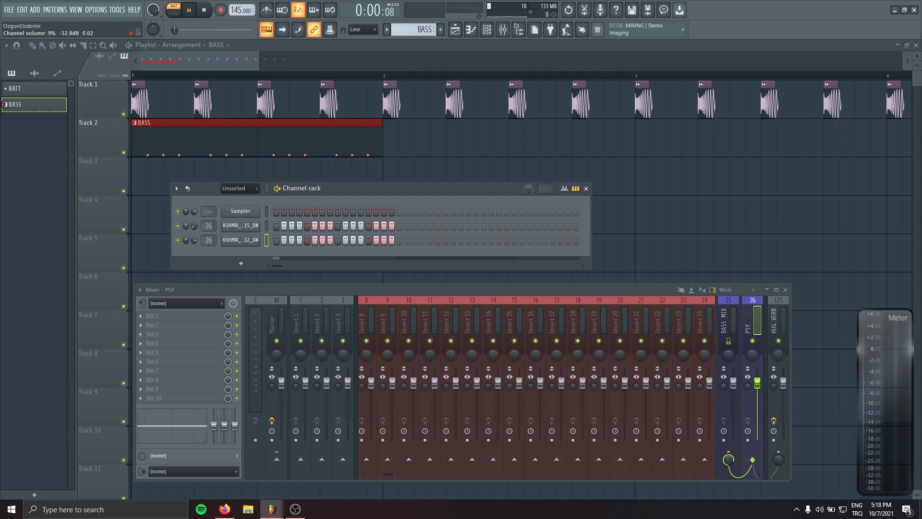
mouse_move(194, 226)
left_mouse_down()
mouse_move(194, 215)
mouse_move(194, 225)
left_mouse_up()
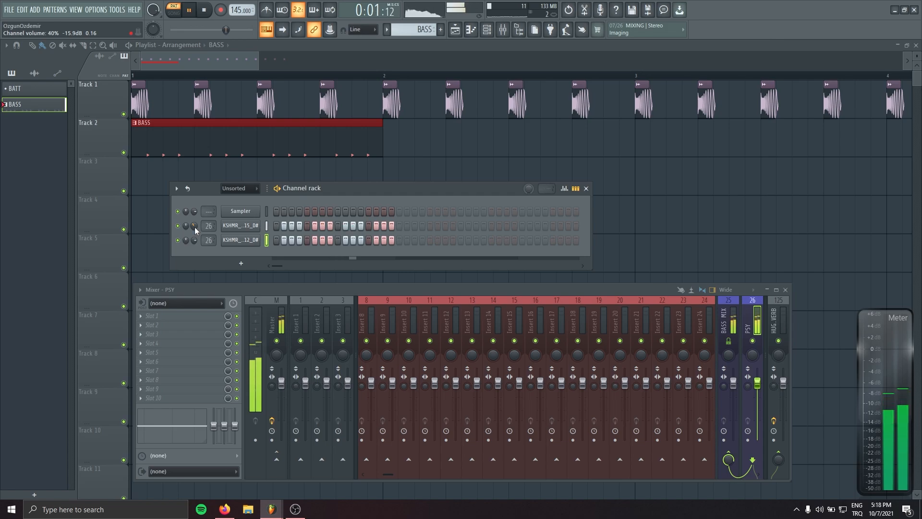
key("space")
Set the quick fade out of the KSHMR_Psy_Bass_12_D# sampler to about 26% while the BASS pattern plays.
left_click(252, 242)
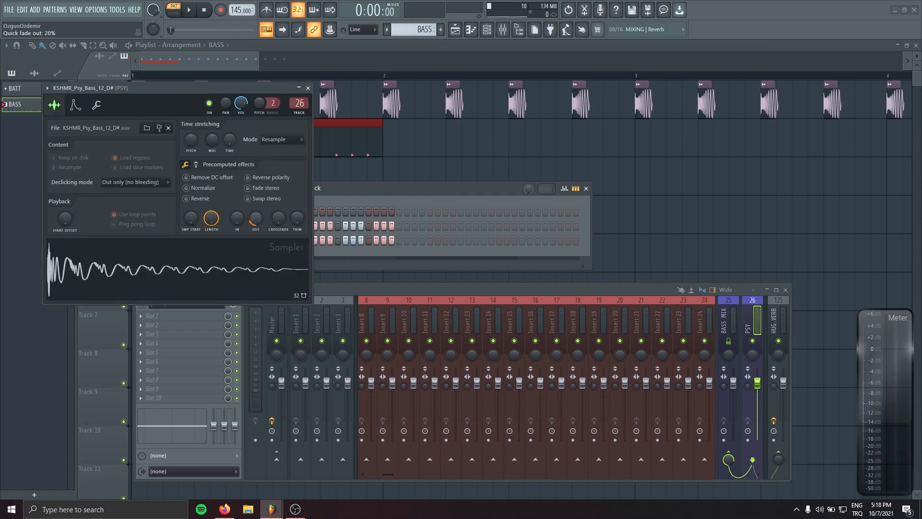
key("space")
mouse_move(257, 222)
left_mouse_down()
mouse_move(256, 209)
mouse_move(256, 229)
left_mouse_up()
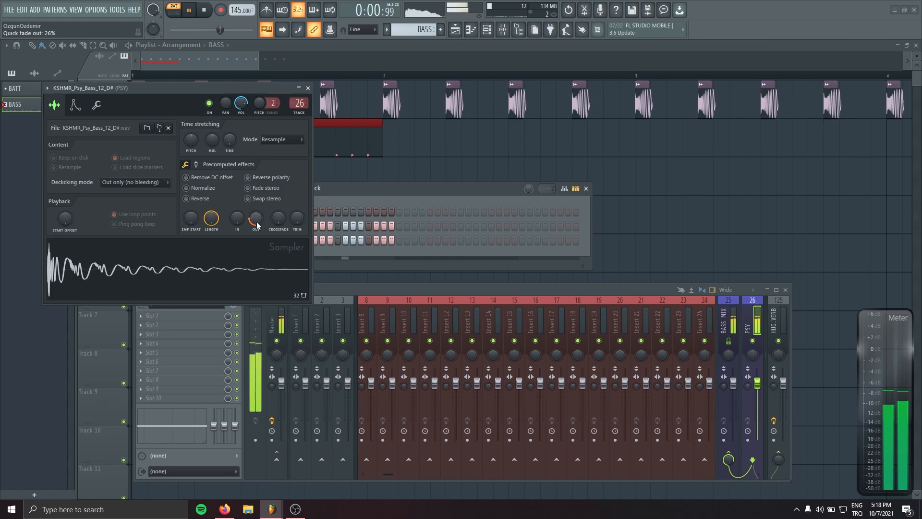
left_click(299, 88)
Set the KSHMR_Psy_Bass_15_D# sampler's quick fade out to about 25% and toggle that channel's mute to compare the layers.
left_click(231, 227)
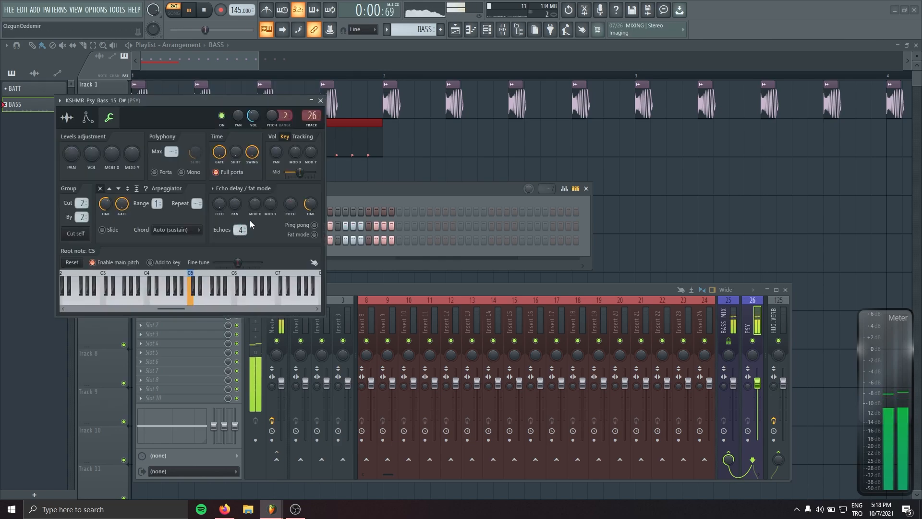
left_click(68, 118)
left_click_drag(273, 236, 273, 228)
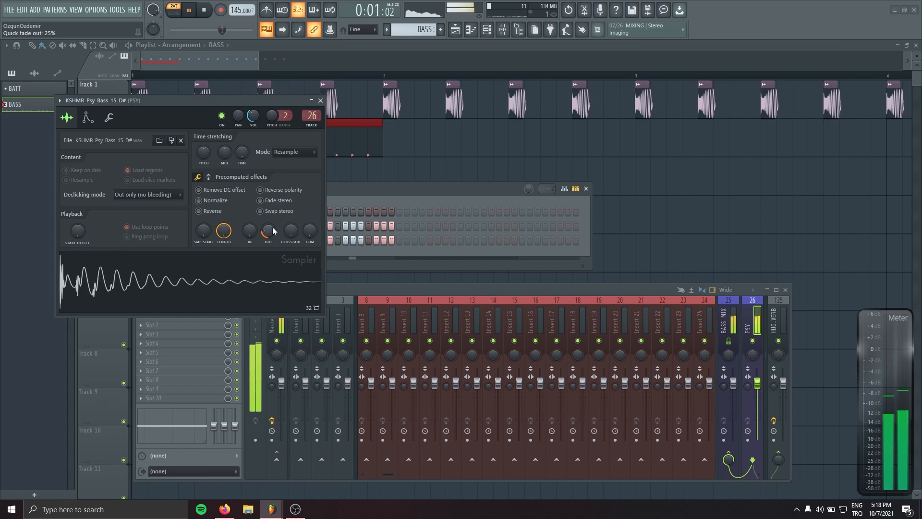
left_click(320, 100)
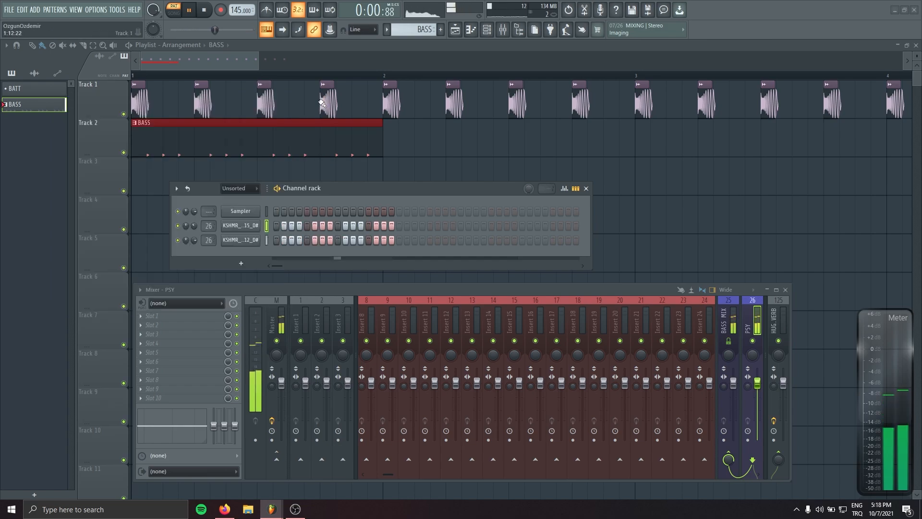
left_click(178, 225)
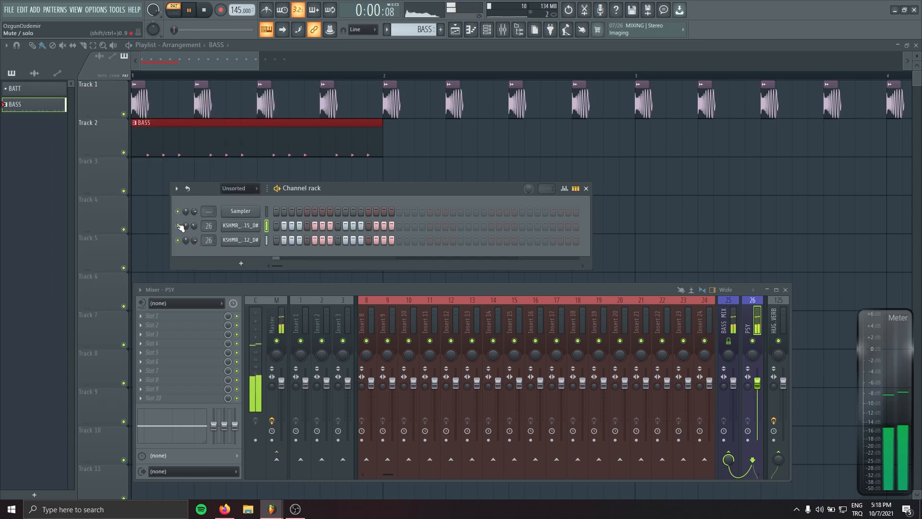
Add Fruity Blood Overdrive to the PSY track, raising its color and pre amp and slightly lowering its post gain.
left_click(269, 290)
key("space")
left_click_drag(113, 190, 112, 204)
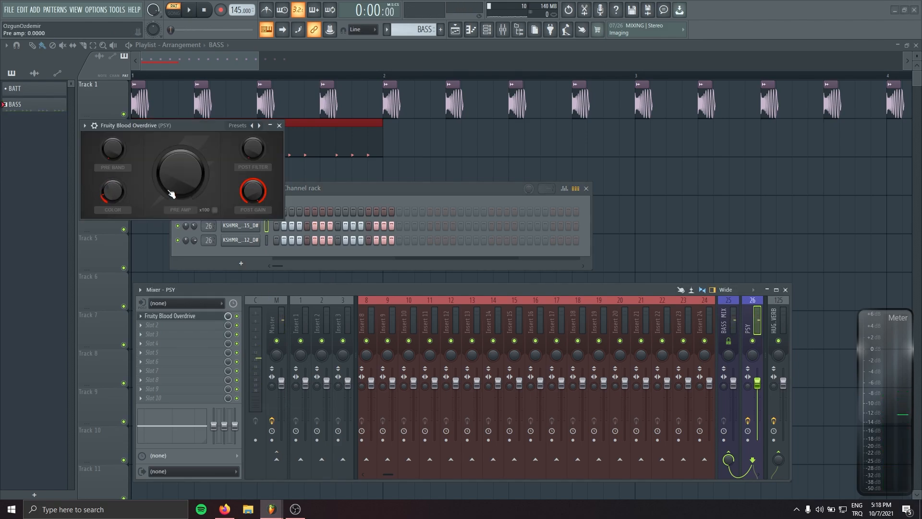
left_click_drag(171, 194, 171, 176)
left_click_drag(188, 125, 227, 151)
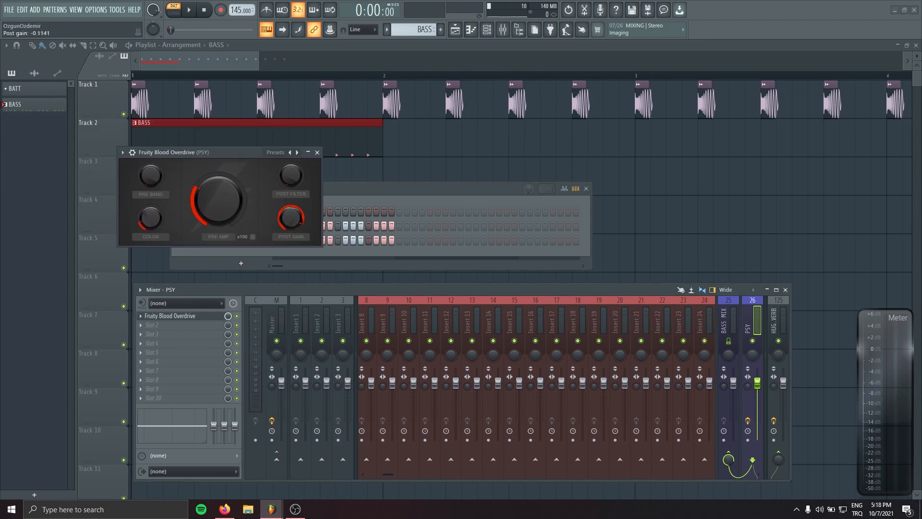
left_click_drag(290, 217, 290, 220)
key("space")
left_click_drag(233, 156, 246, 146)
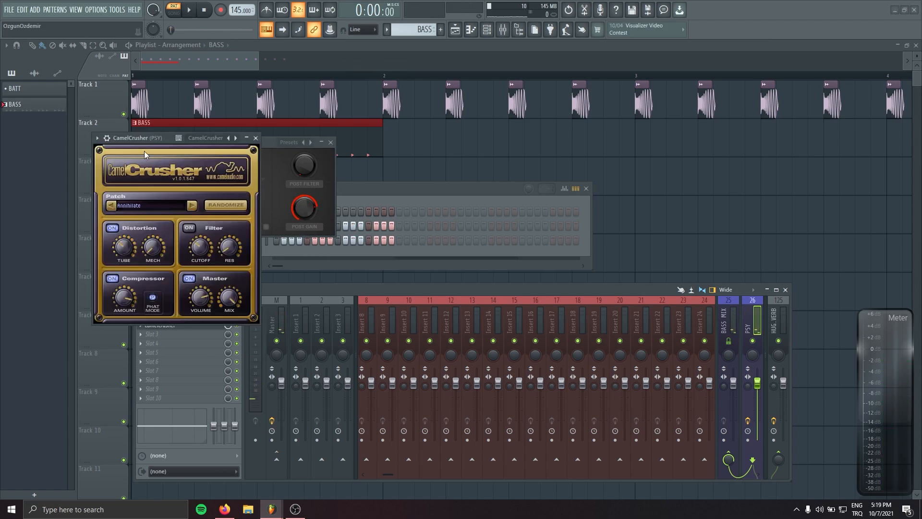
Add CamelCrusher to the PSY track's second slot with the British Clean patch and tube distortion at about 5%.
left_click_drag(144, 151, 368, 174)
left_click(232, 307)
left_click(232, 307)
left_click(232, 307)
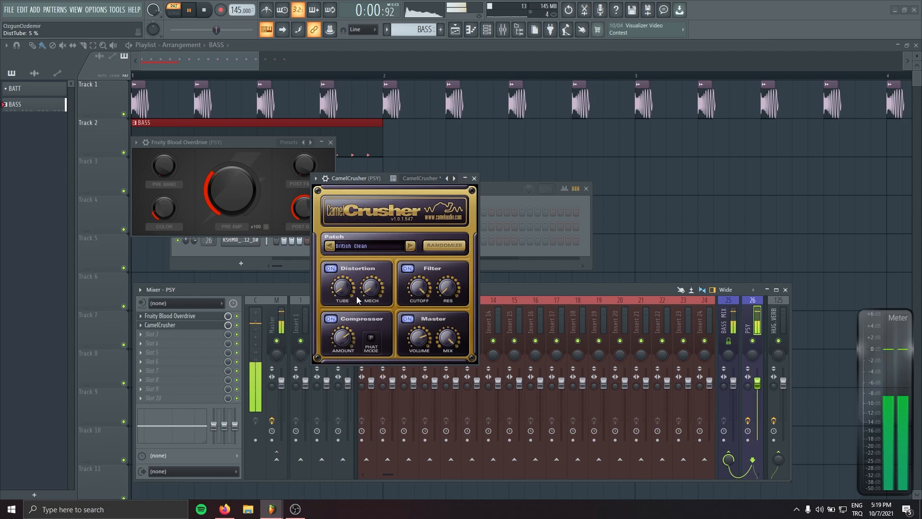
key("space")
Add FabFilter Pro-Q 3 to the PSY track and create a bell boost on D#1 (38.891 Hz) with a Q of 1.162.
left_click(214, 346)
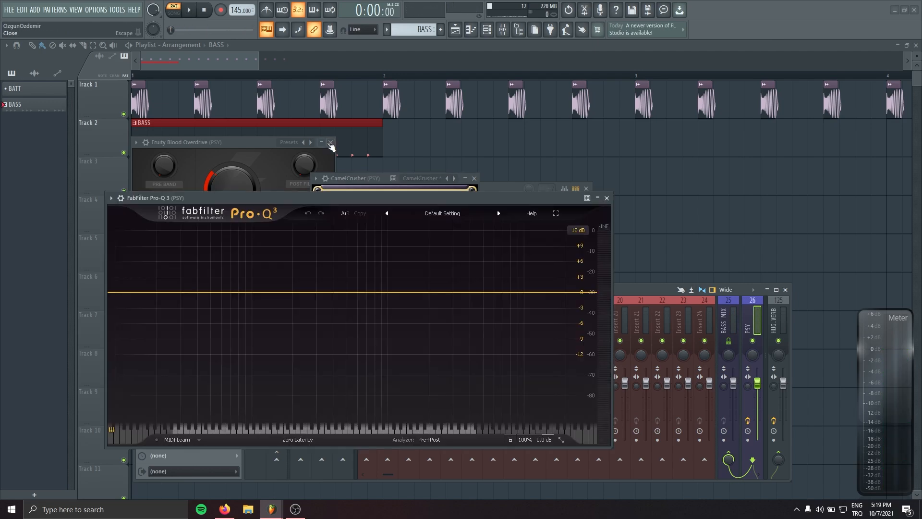
left_click_drag(203, 301, 197, 288)
left_click_drag(197, 438, 204, 438)
scroll(204, 292, "up", 1)
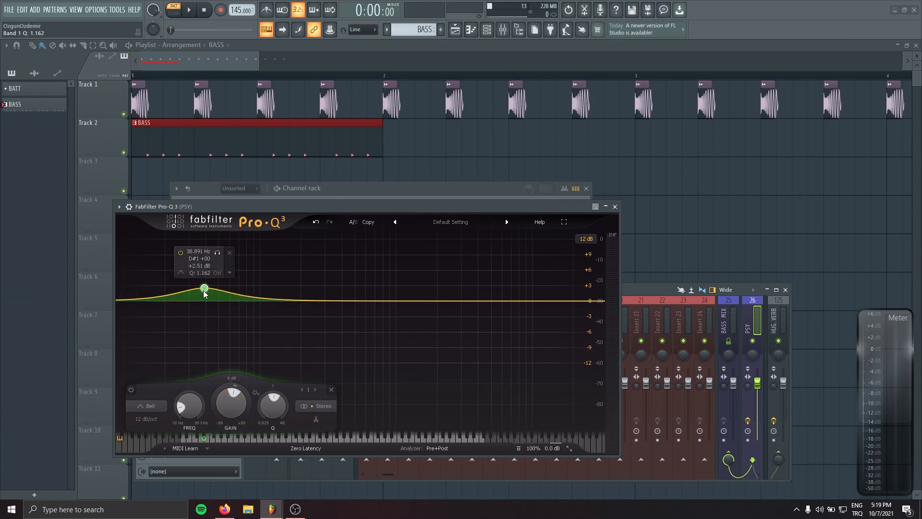
Raise the D#1 band's gain to about +9.7 dB and audition the bass.
key("space")
left_click_drag(204, 292, 204, 254)
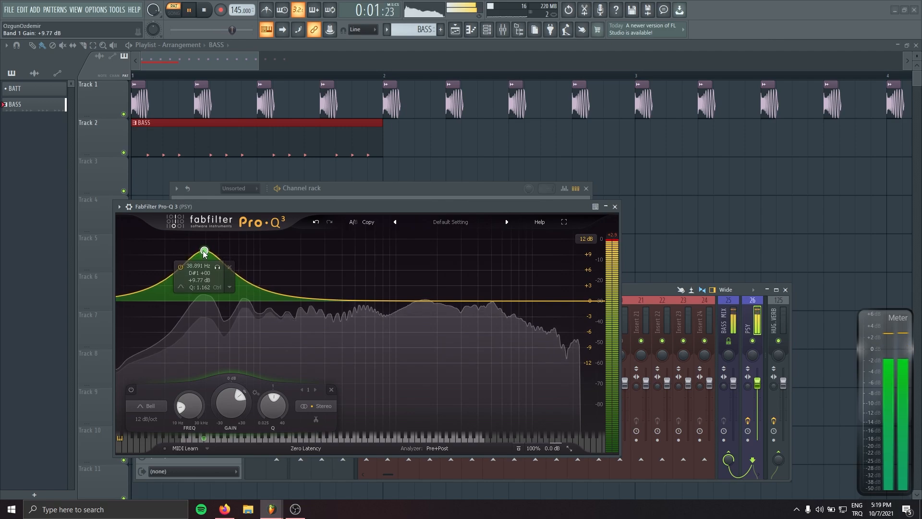
key("space")
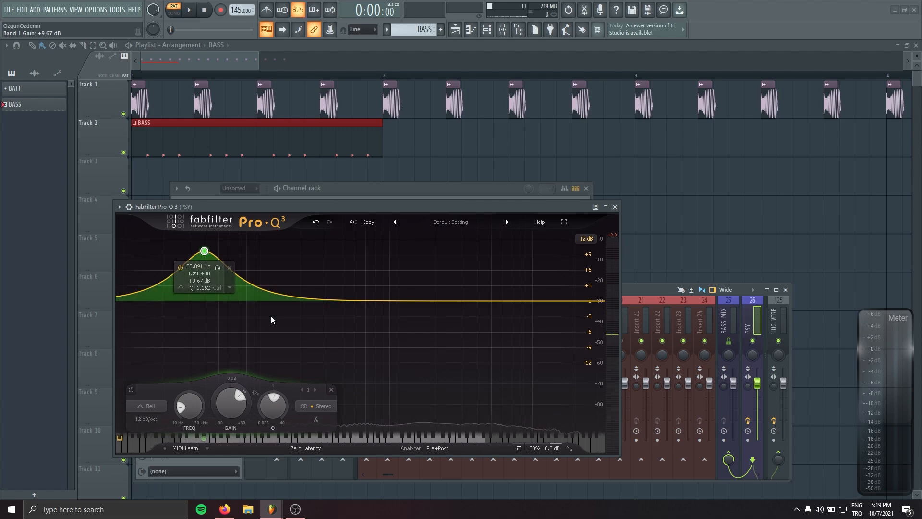
key("space")
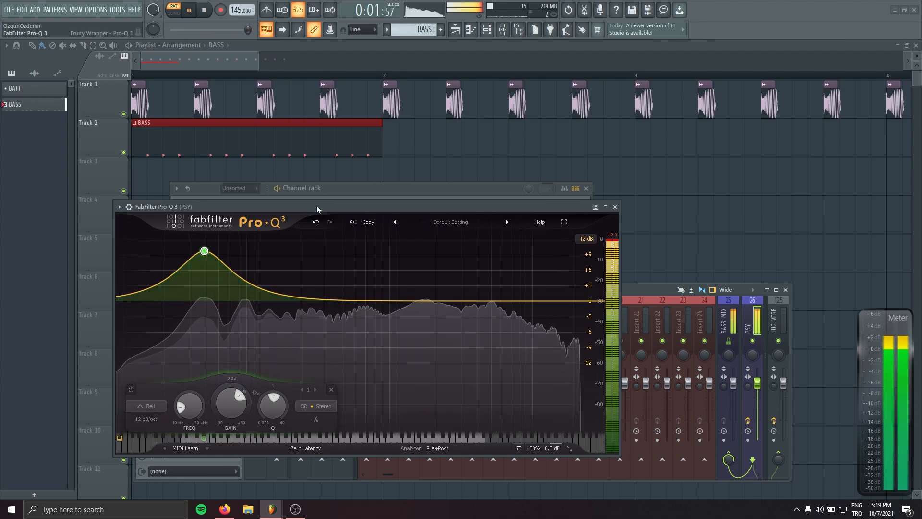
key("space")
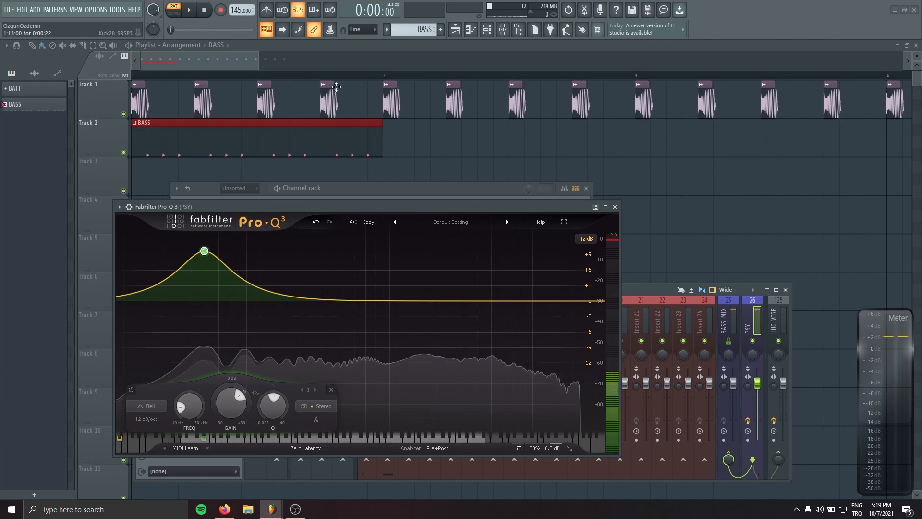
Select the first bar of the playlist and add LFOTool to slot 6 of the PSY track.
left_click_drag(384, 76, 134, 75)
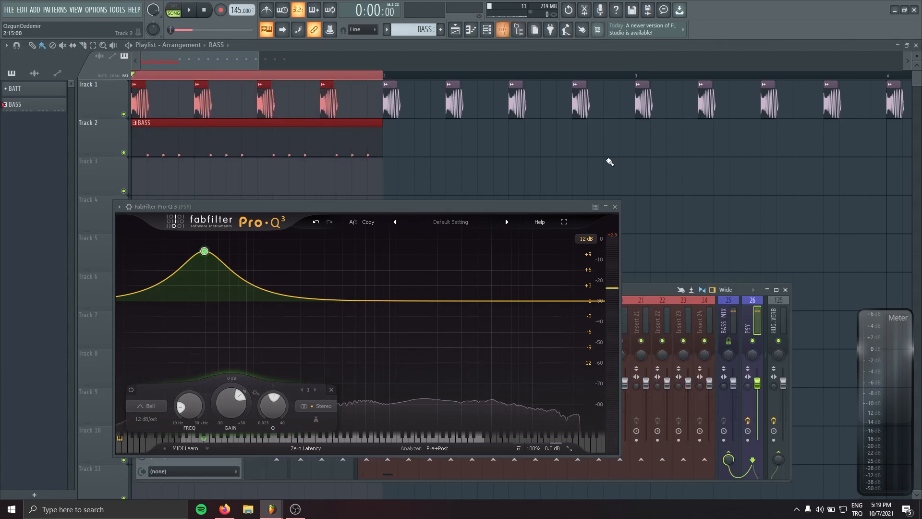
left_click(615, 207)
left_click(192, 363)
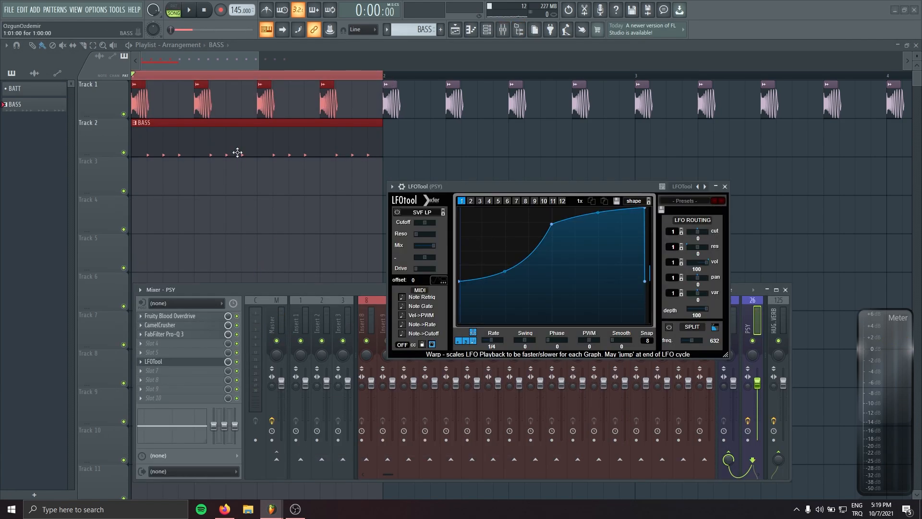
Lower the velocity of the first note in each three-note group of the KSHMR_Psy_Bass_15_D# part.
double_click(240, 151)
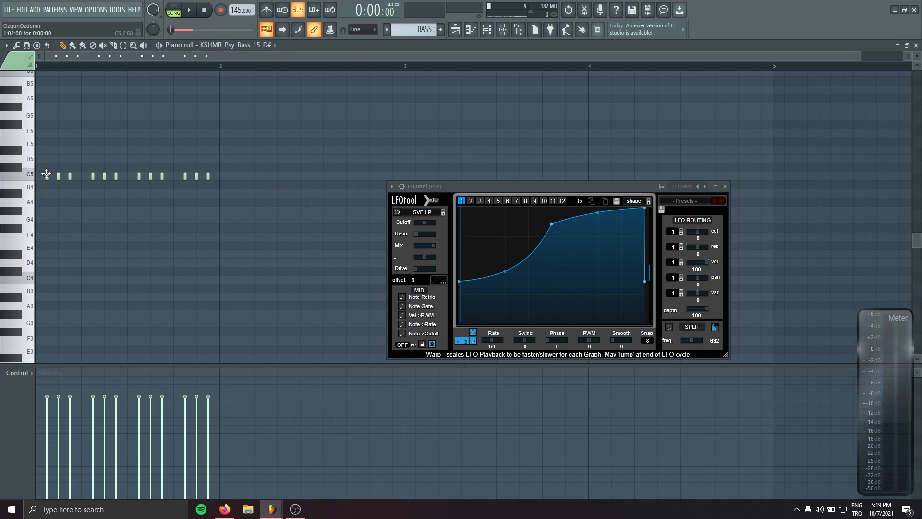
scroll(47, 175, "down", 1)
scroll(93, 175, "down", 1)
scroll(139, 176, "down", 1)
scroll(185, 176, "down", 1)
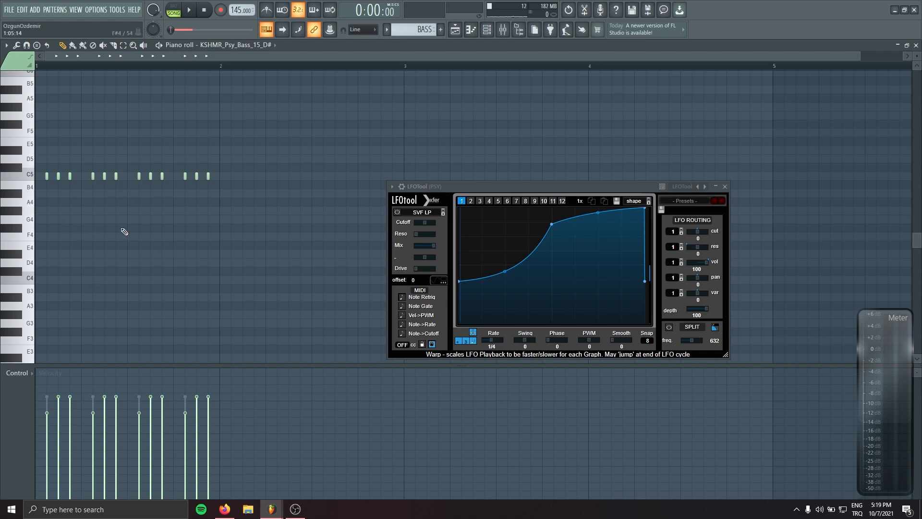
Raise the upper points of the LFOTool volume curve to 100% and audition the bass with the waveform display enabled.
left_click_drag(431, 187, 250, 167)
left_click_drag(370, 202, 370, 184)
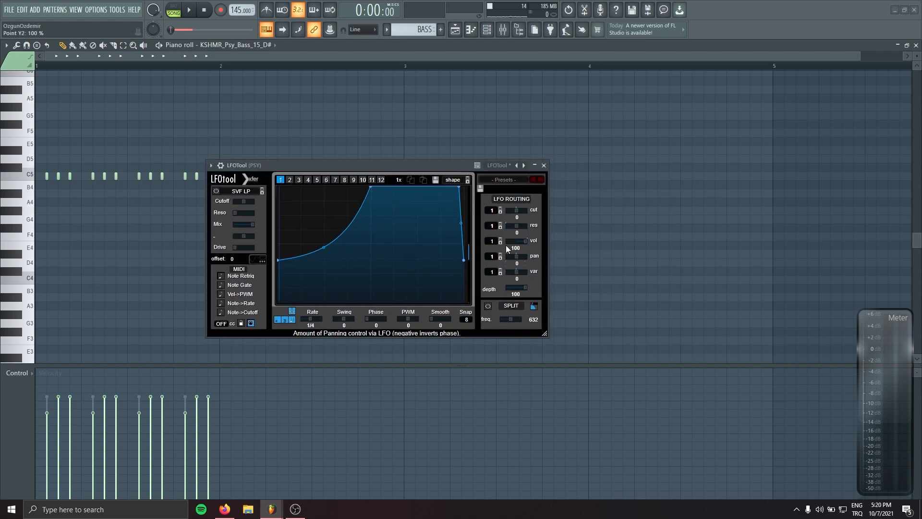
key("space")
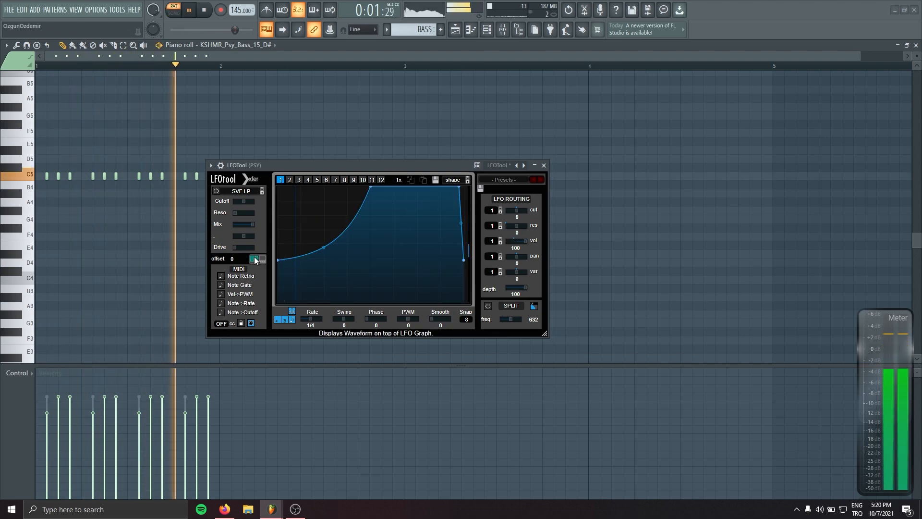
left_click(545, 166)
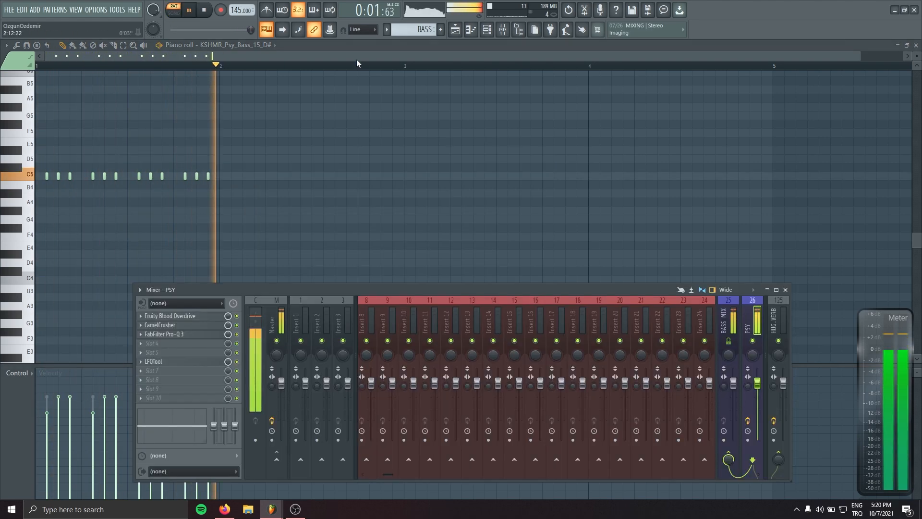
left_click(362, 62)
key("space")
key("F7")
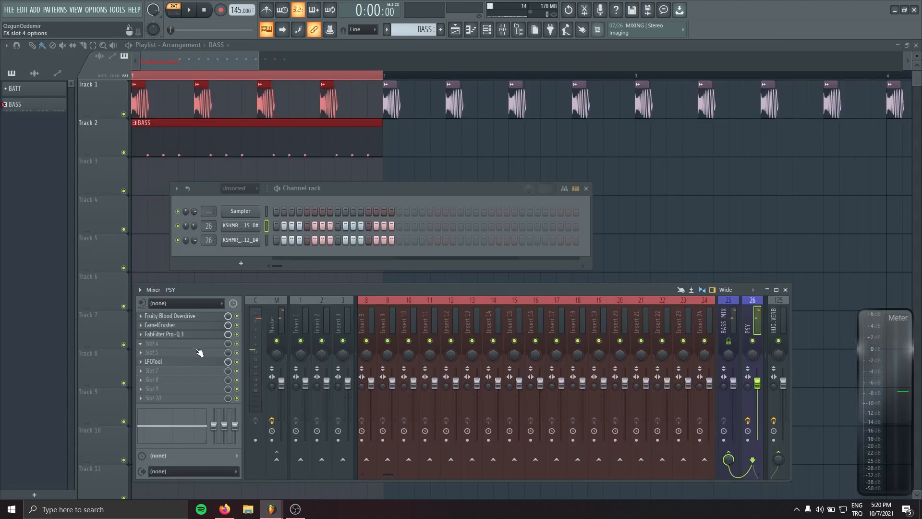
Add a second LFOTool in slot 7 of the PSY track, holding its curve at 0% for the first quarter, and audition it.
left_click(141, 362)
left_click_drag(166, 328, 171, 372)
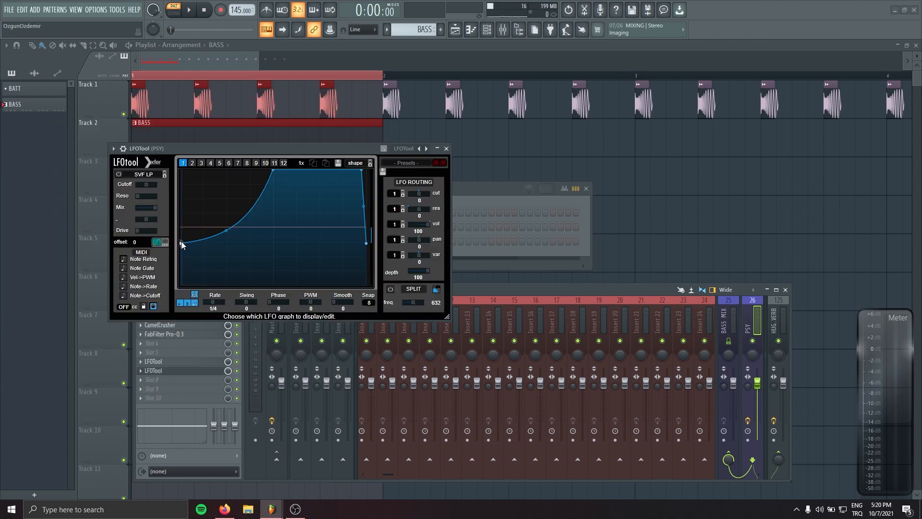
left_click_drag(181, 241, 227, 285)
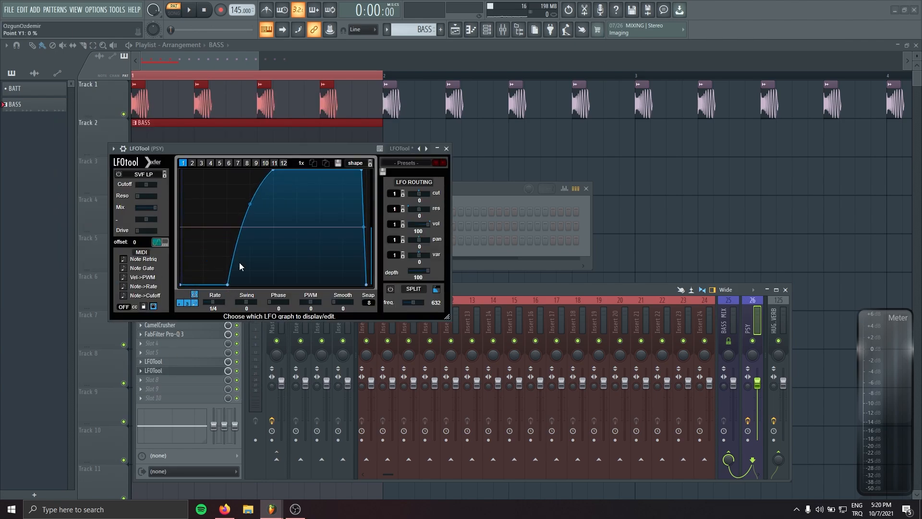
double_click(230, 181)
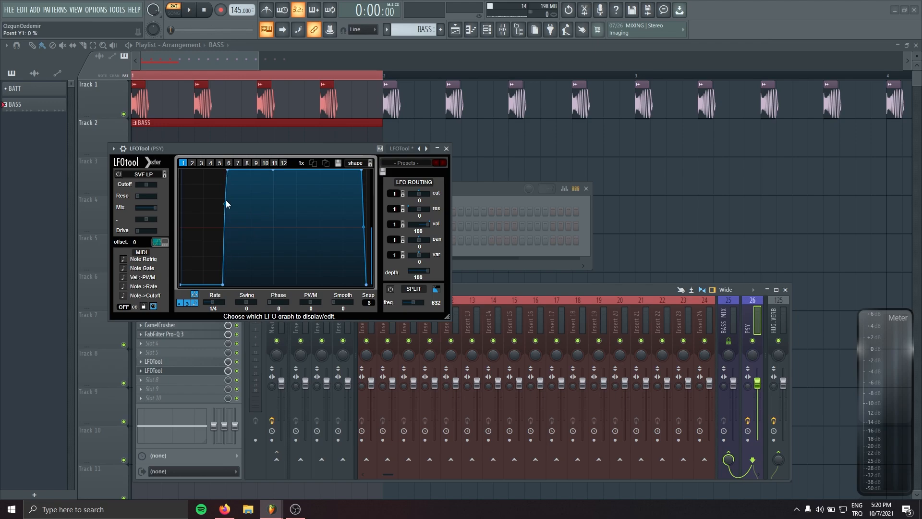
key("space")
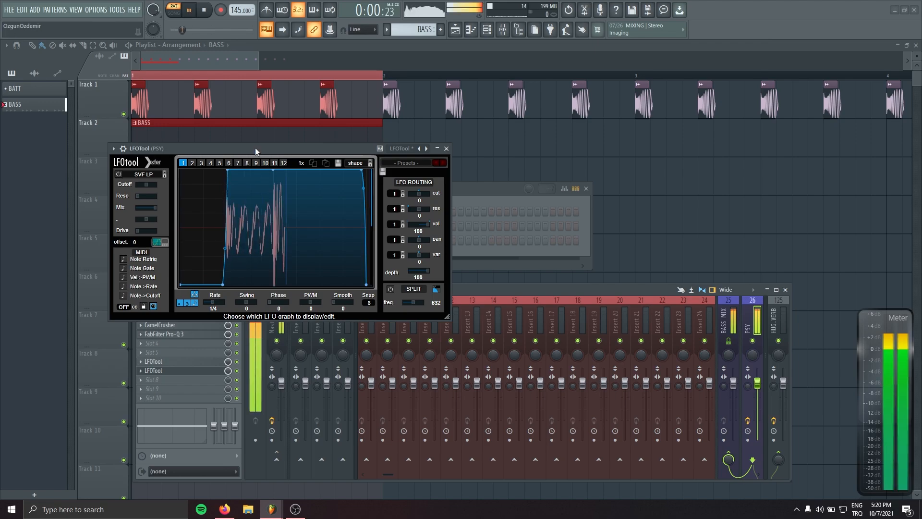
left_click(447, 148)
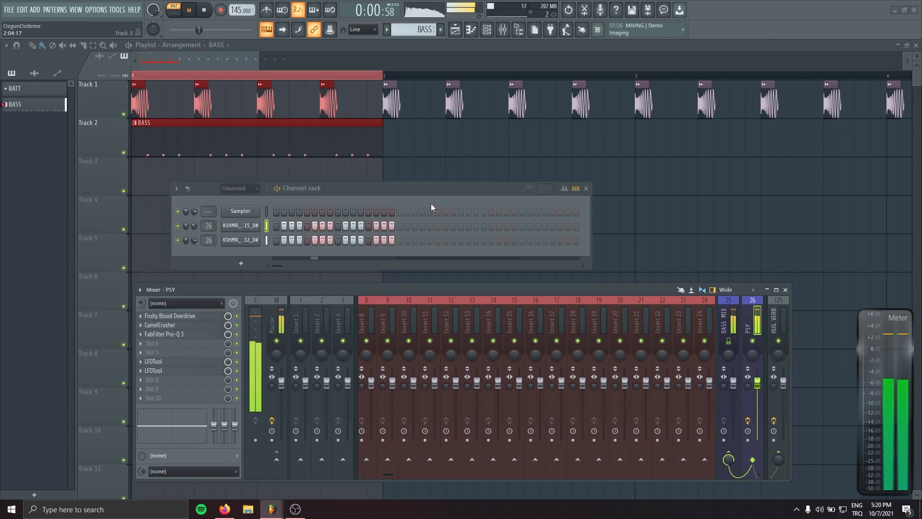
key("space")
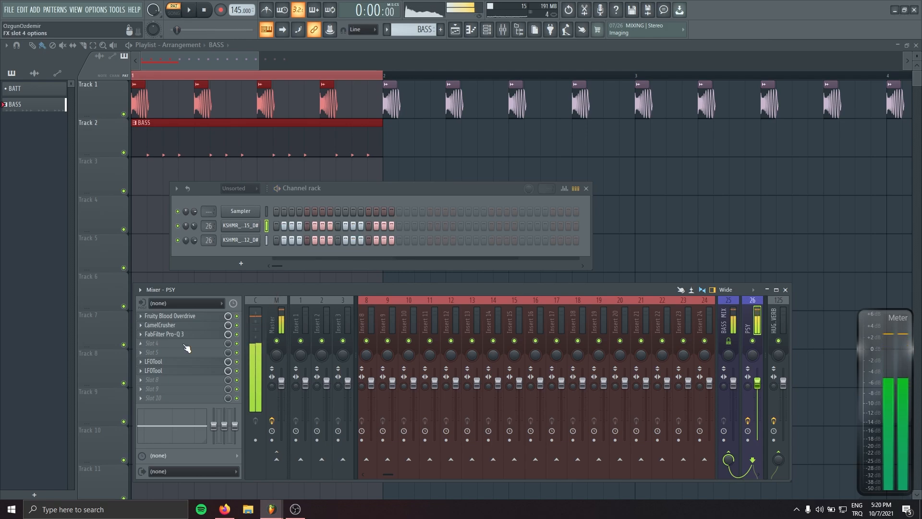
Flatten the volume curve of the LFOTool in slot 2 of the Master track by lowering its points to 0%.
left_click(276, 320)
left_click(154, 325)
left_click_drag(362, 208, 116, 224)
left_click_drag(212, 127, 211, 224)
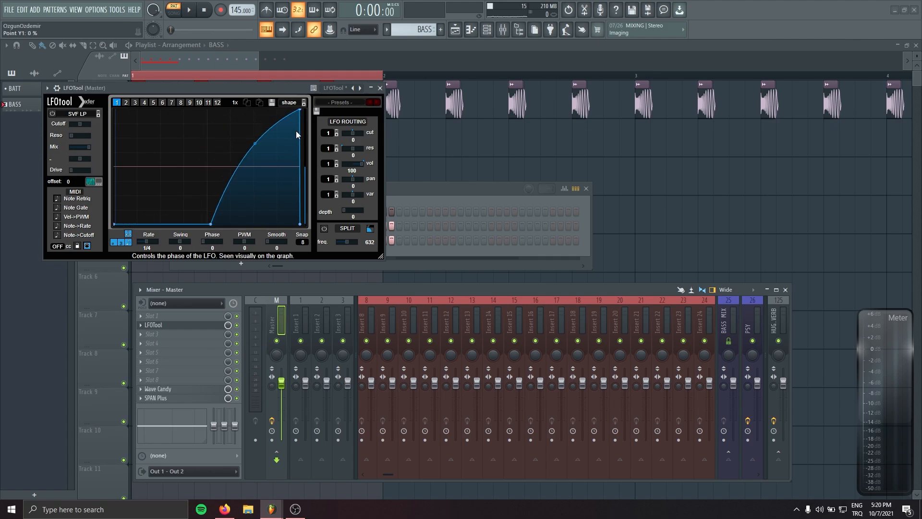
left_click_drag(302, 113, 301, 224)
Move the Master LFOTool window clear of the mixer and select mixer track 26, PSY.
left_click_drag(285, 88, 720, 140)
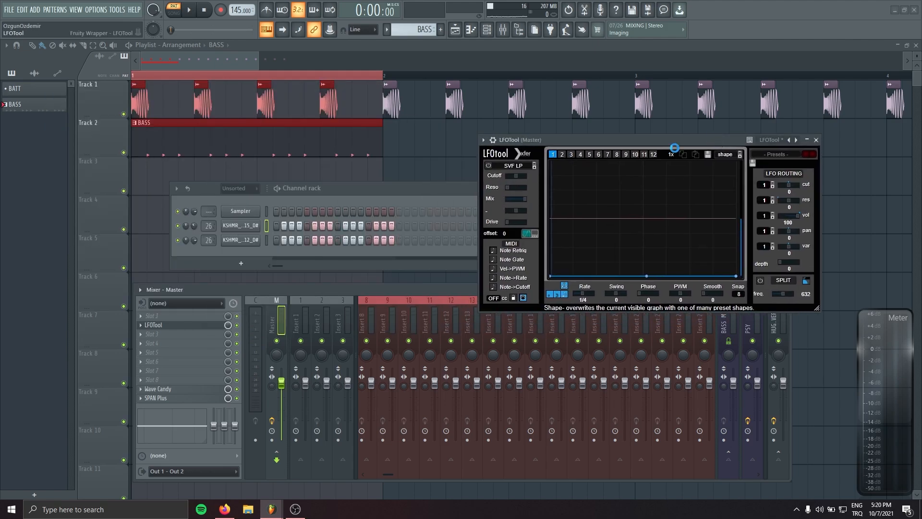
left_click_drag(585, 137, 443, 161)
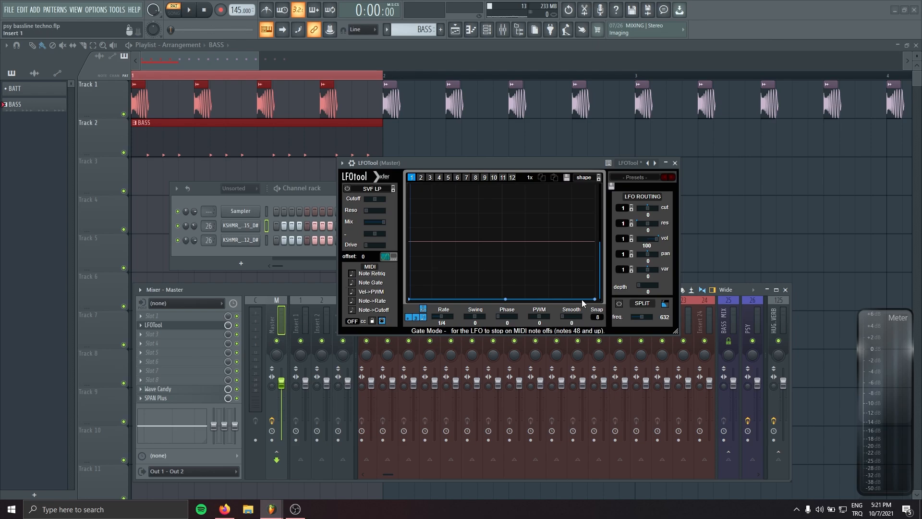
left_click_drag(563, 162, 771, 119)
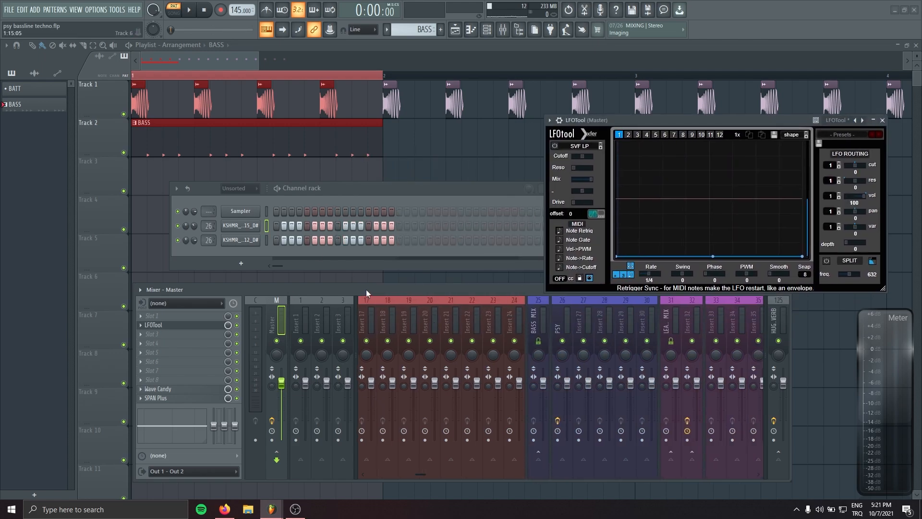
left_click(563, 317)
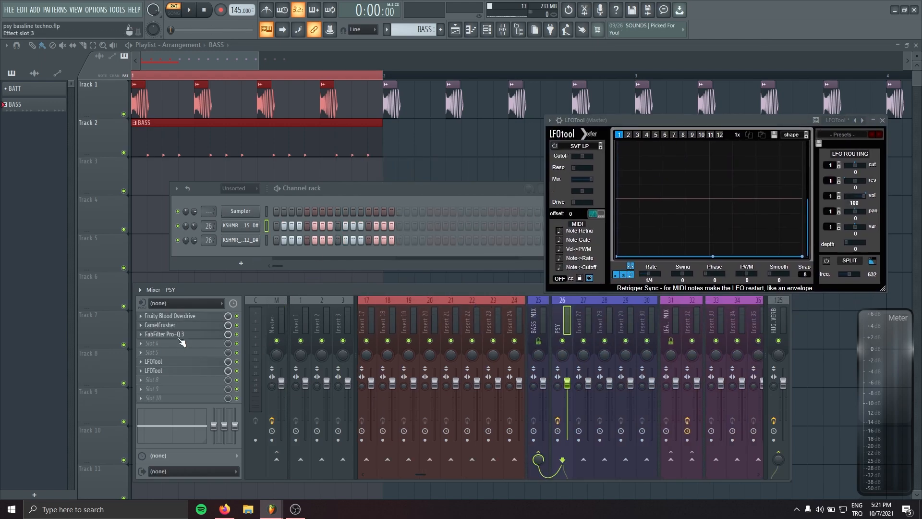
Audition the BASS pattern by itself and together with the kick in song mode.
key("space")
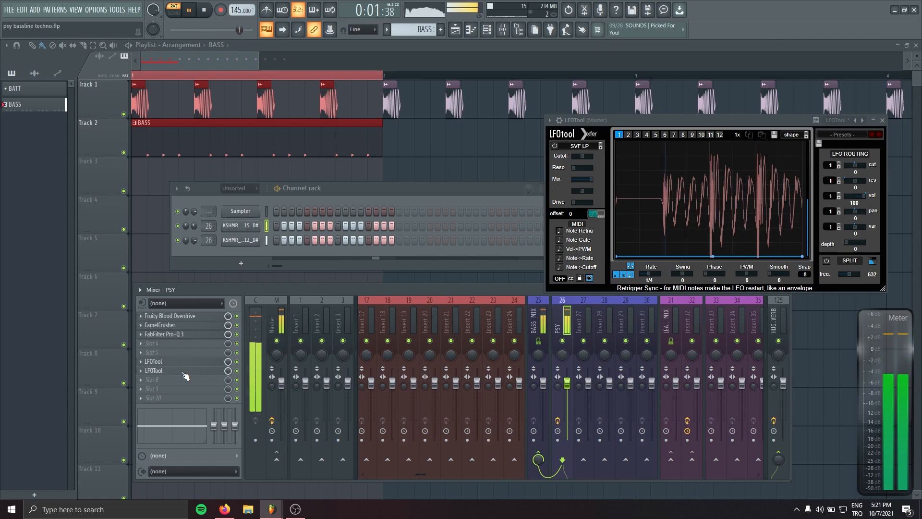
key("space")
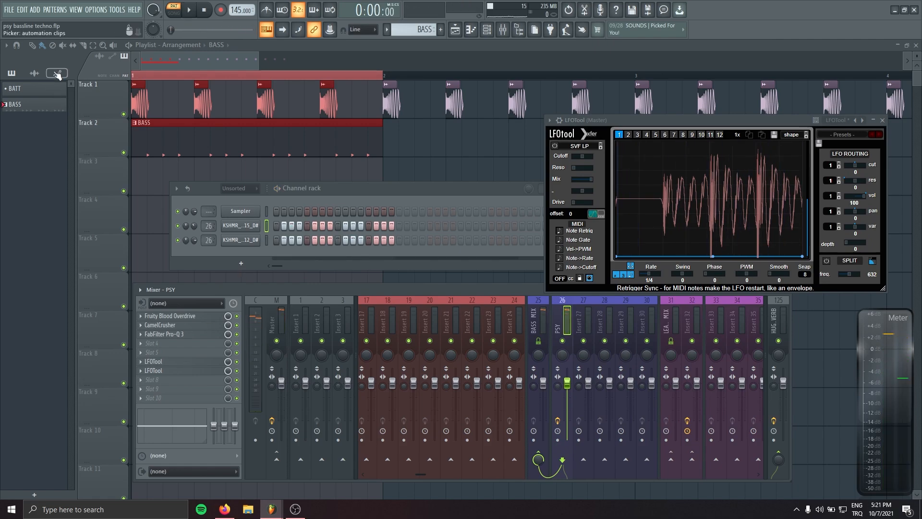
left_click(163, 76)
key("space")
Route the Kick28_SRSP3 audio clip to mixer track 5 and lower that track's volume while listening.
left_click(487, 30)
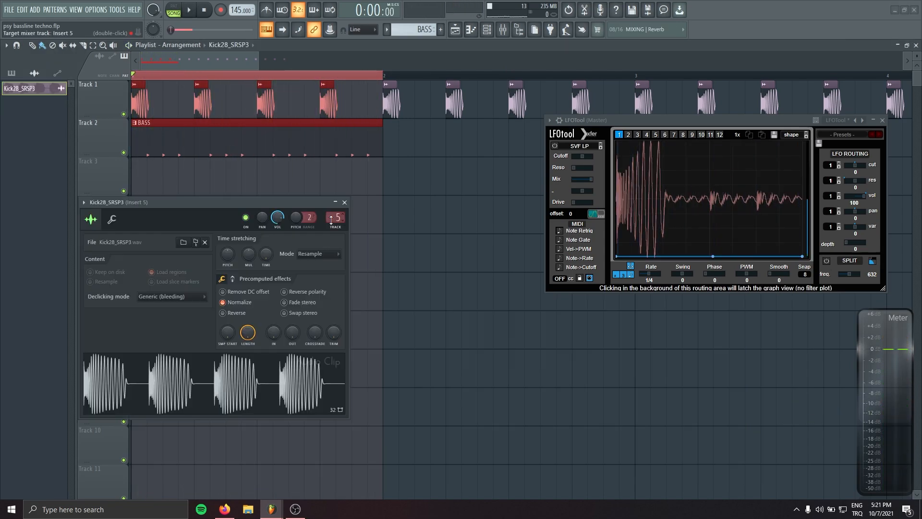
double_click(331, 219)
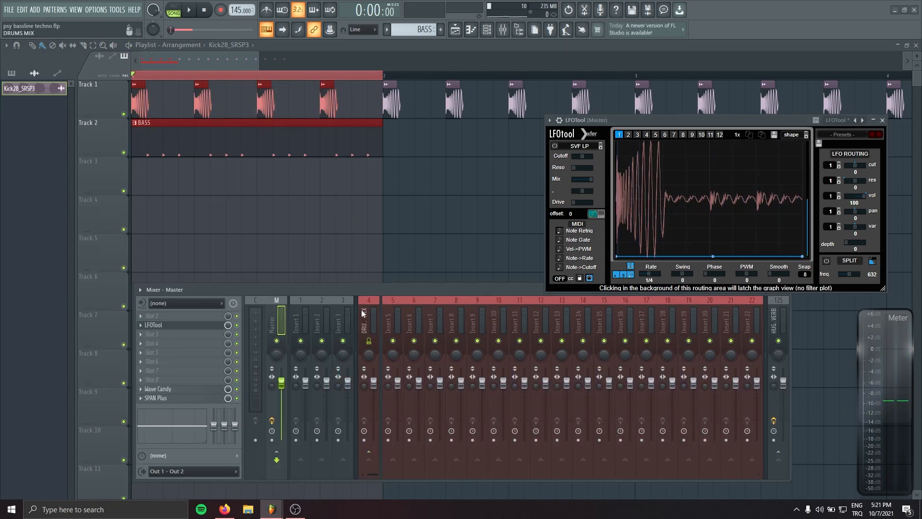
left_click_drag(398, 383, 397, 391)
key("space")
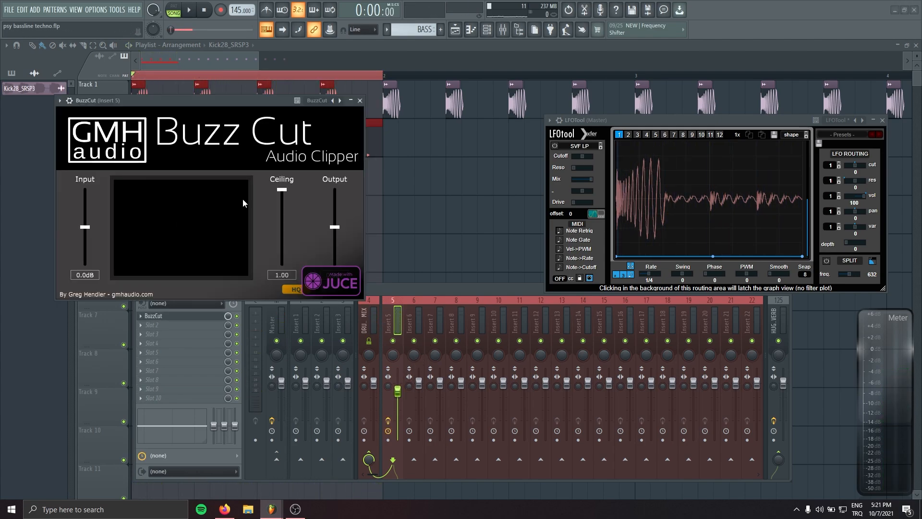
Load BuzzCut in slot 1 of the kick's mixer track, set its input to 1.5 dB and audition it.
left_click_drag(85, 227, 89, 229)
key("space")
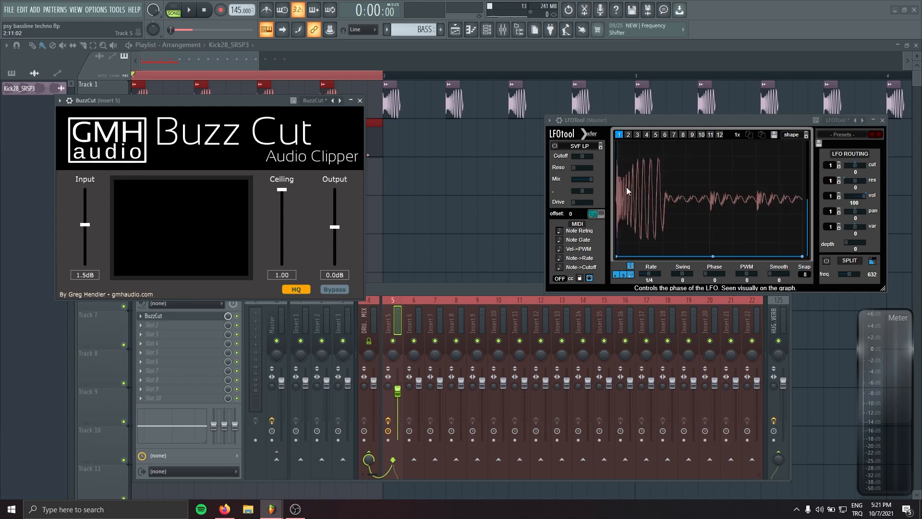
key("space")
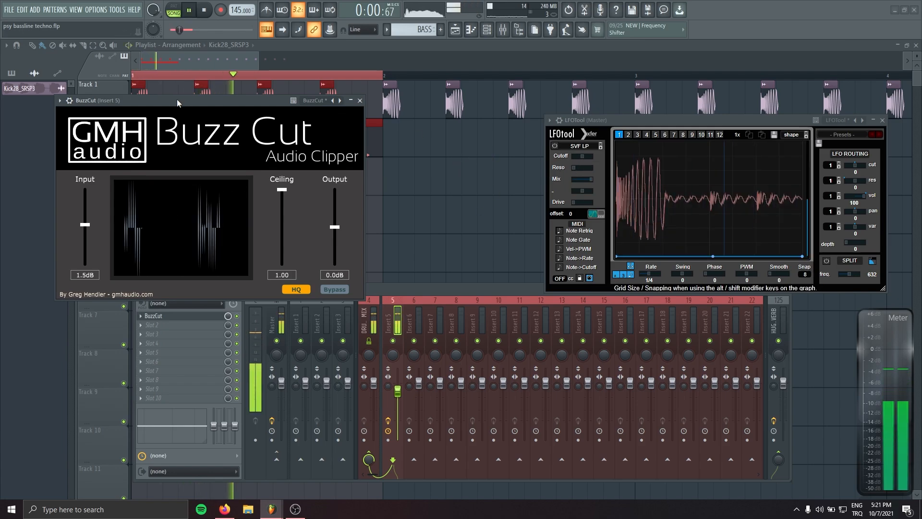
Compare the kick with and without BuzzCut, set the Insert 5 volume to 92% and close the clipper window.
left_click(236, 316)
left_click_drag(397, 391, 398, 387)
key("space")
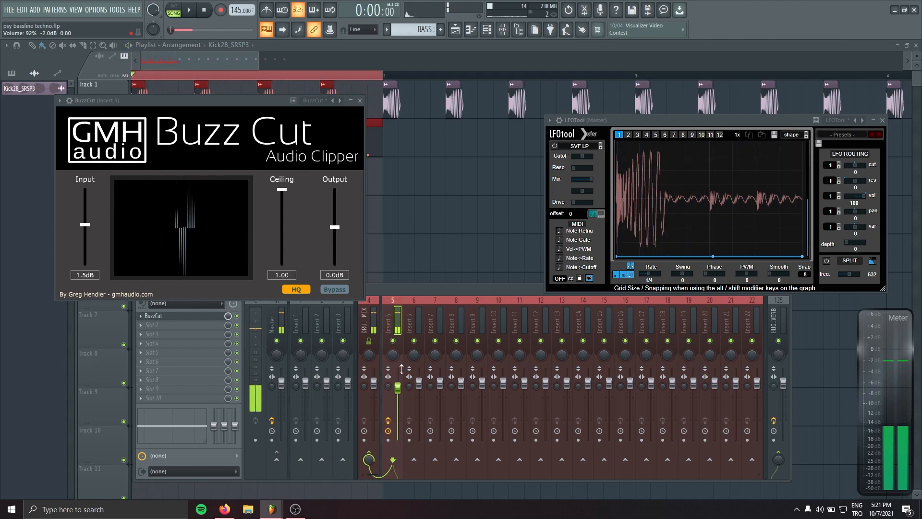
left_click(360, 100)
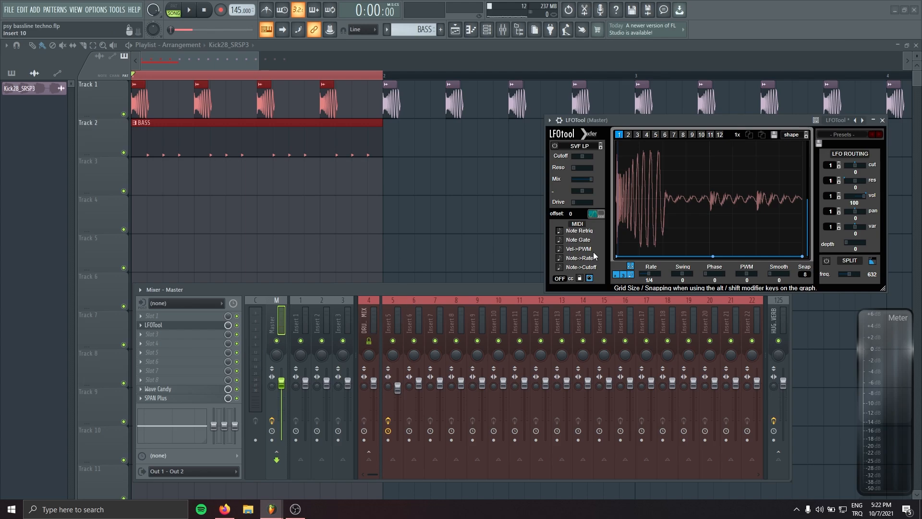
Set the PSY mixer track's volume to 85% while playing the kick and bass together.
scroll(413, 316, "down", 5)
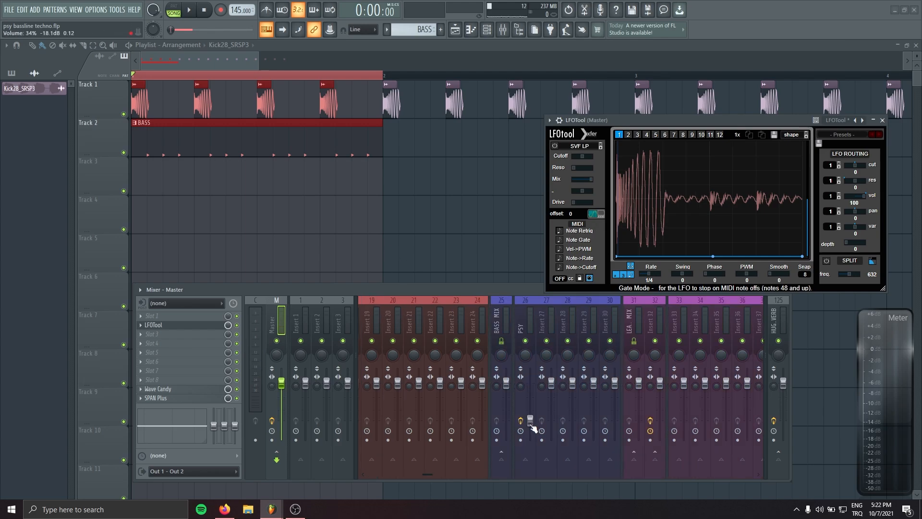
left_click_drag(534, 423, 533, 419)
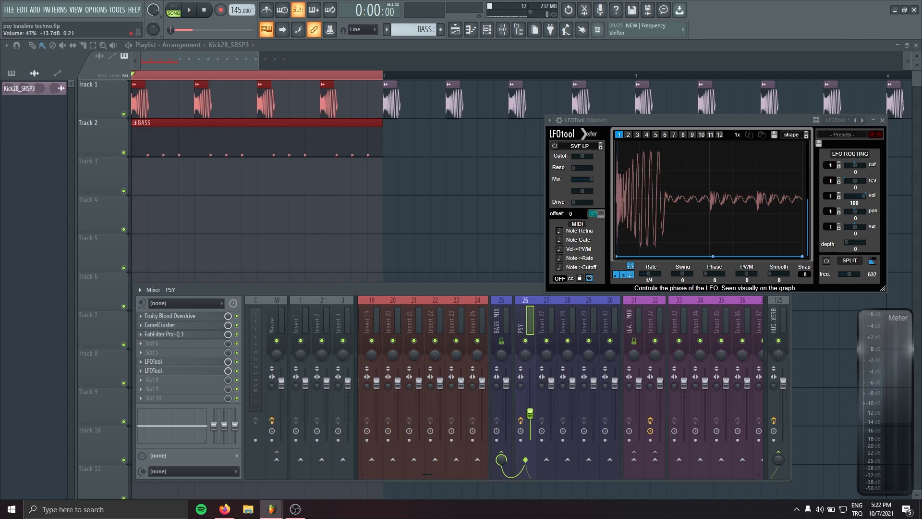
key("space")
left_click_drag(530, 414, 531, 391)
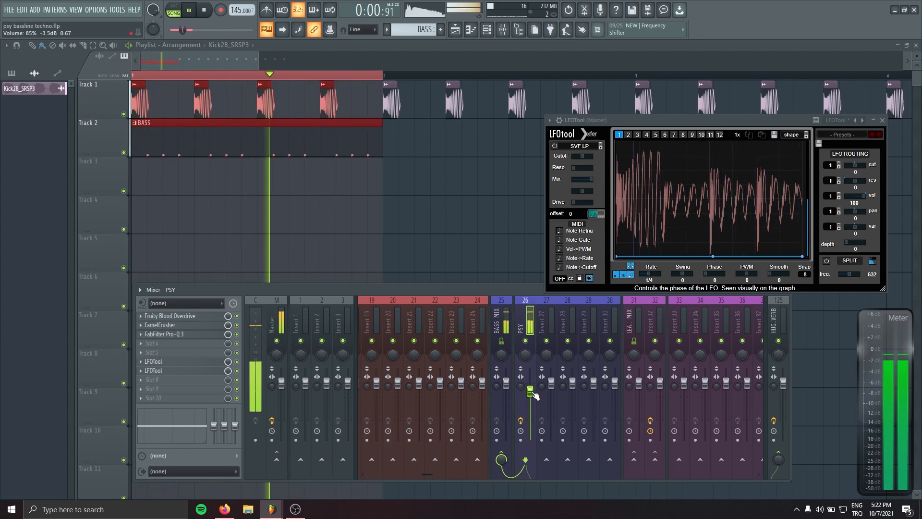
In the PSY track's Pro-Q 3, raise band 1 to +13.86 dB and add a +3.95 dB bell at 77.782 Hz.
left_click(191, 335)
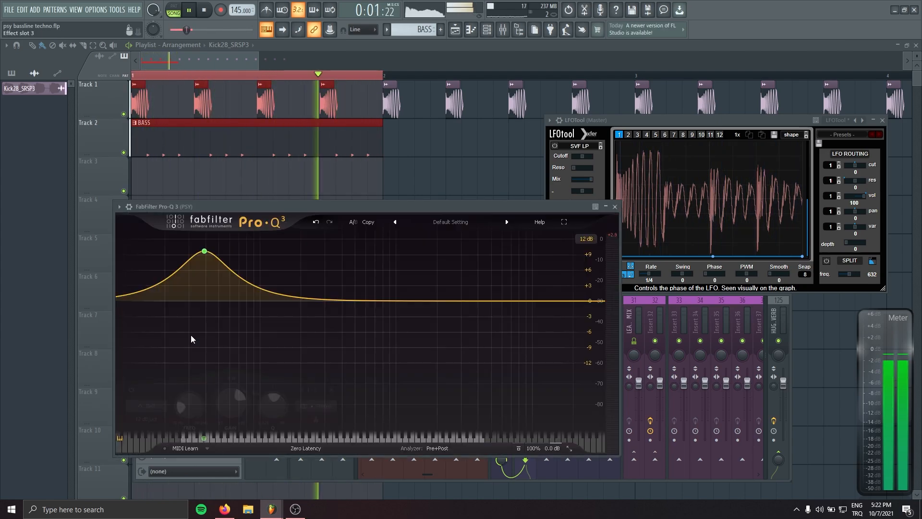
left_click_drag(204, 250, 208, 226)
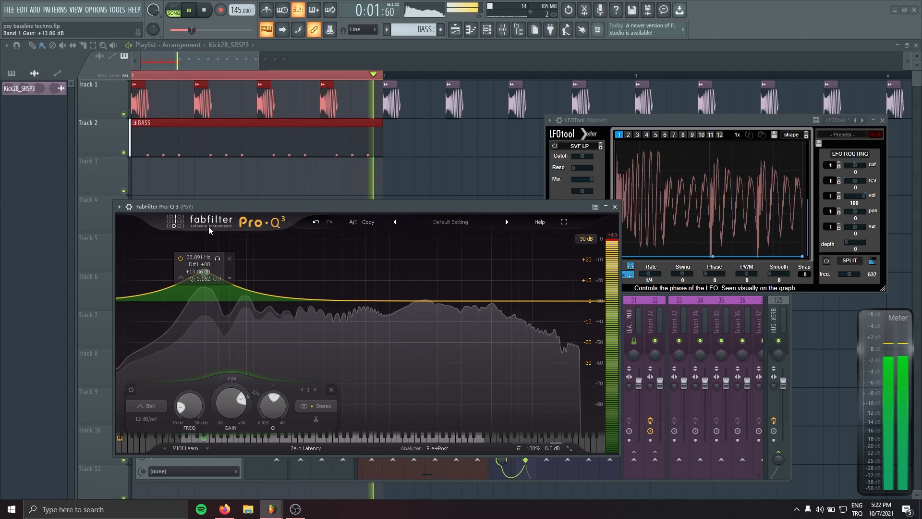
double_click(249, 284)
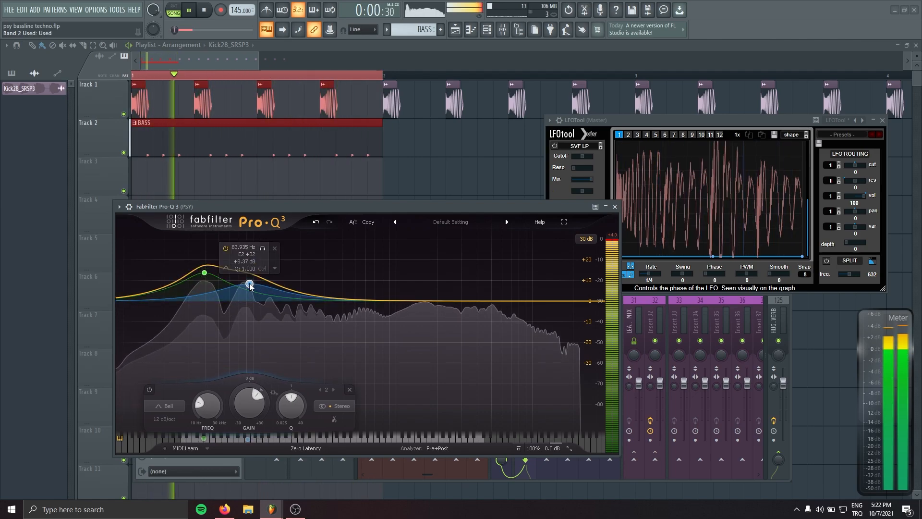
left_click_drag(249, 284, 245, 296)
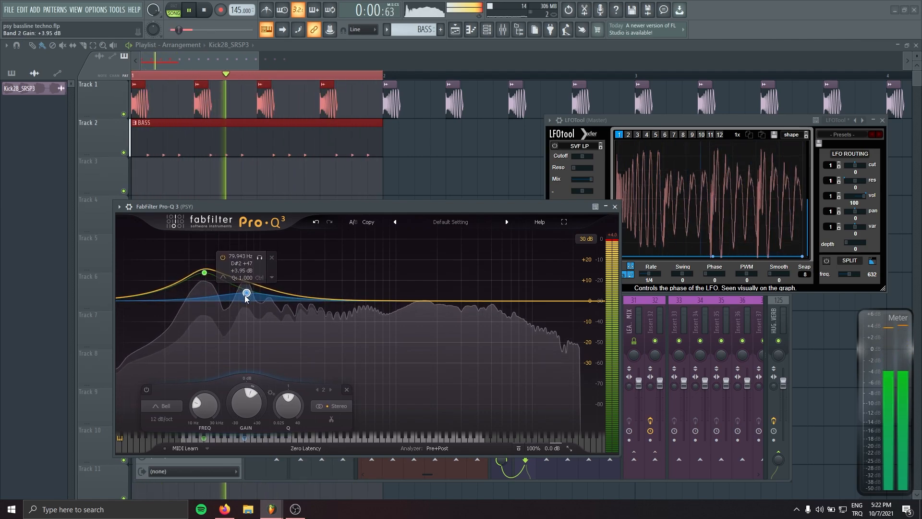
left_click_drag(246, 445, 244, 446)
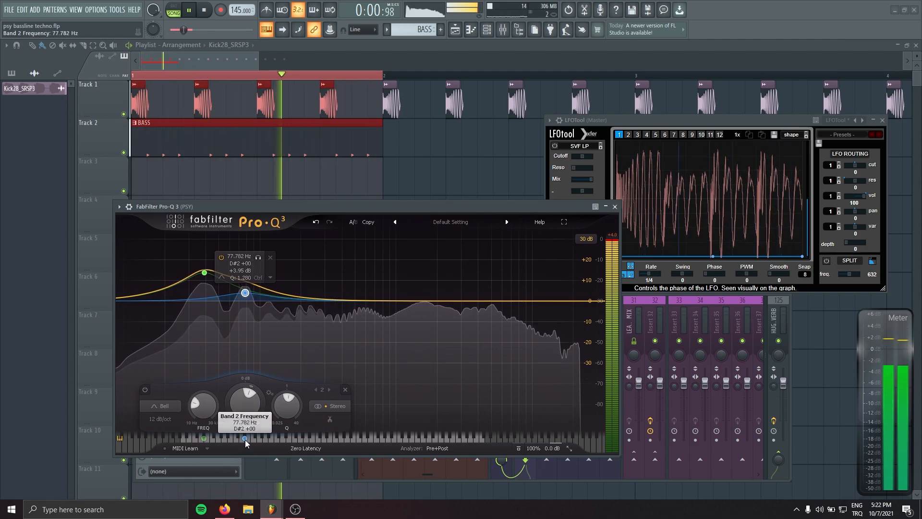
Add a -5.35 dB bell at 353.29 Hz and a +2.56 dB bell at 186.01 Hz in Pro-Q 3, and close it.
mouse_move(345, 305)
left_mouse_down()
mouse_move(354, 310)
mouse_move(341, 314)
mouse_move(348, 320)
mouse_move(336, 314)
left_mouse_up()
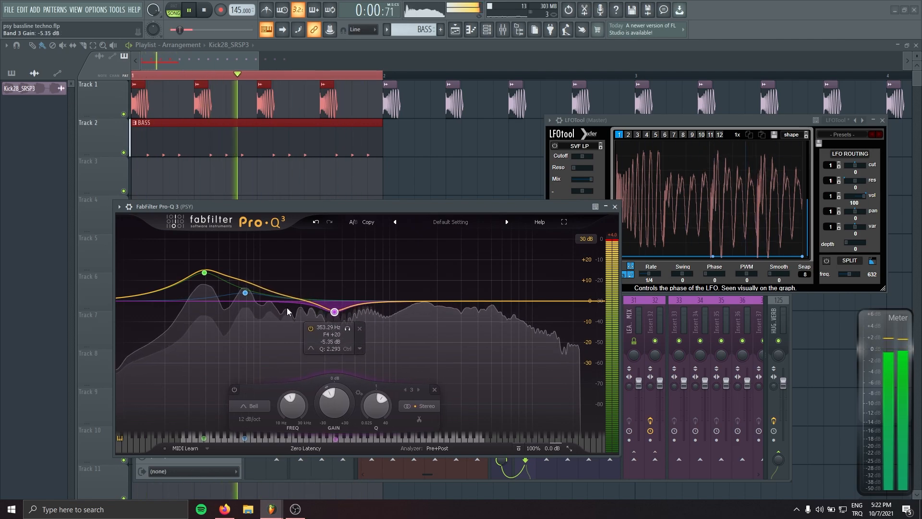
left_click(298, 294)
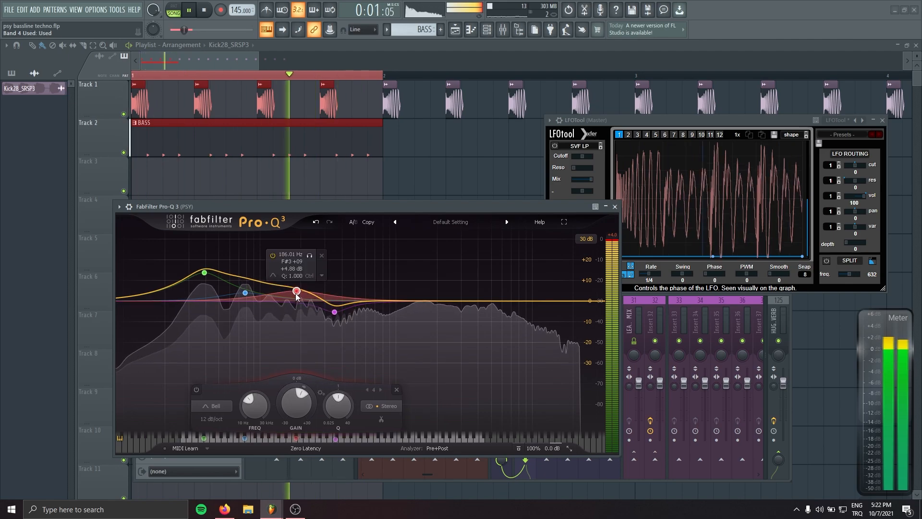
left_click_drag(296, 293, 296, 298)
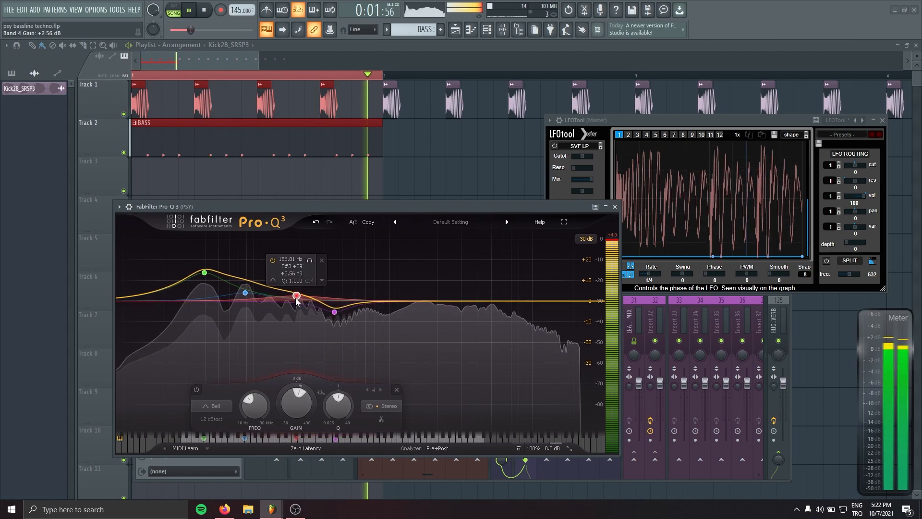
left_click(614, 207)
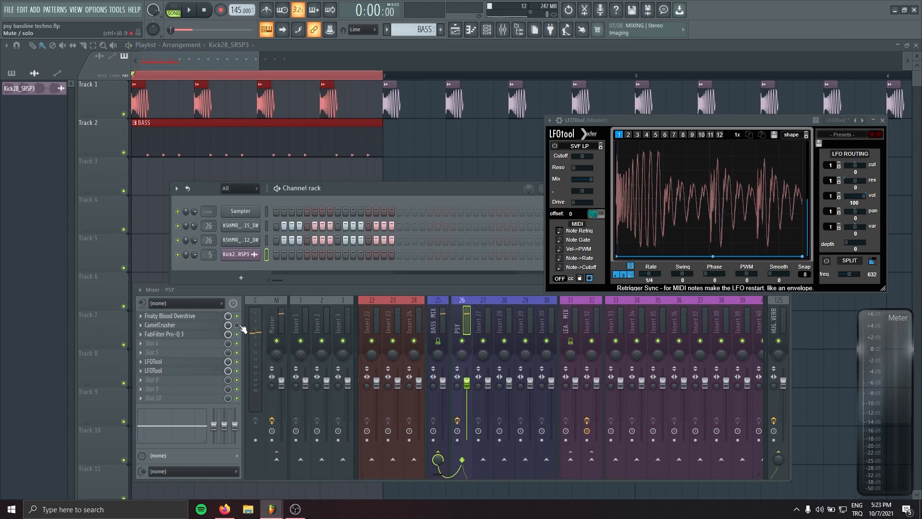
Compare the bass with Pro-Q 3 bypassed during playback and set the PSY track's volume to 90%.
key("space")
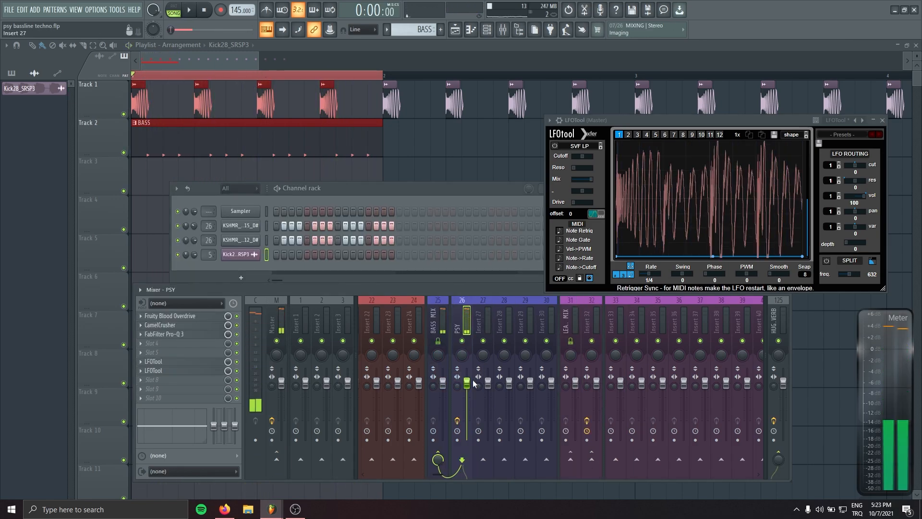
key("space")
left_click_drag(466, 383, 467, 395)
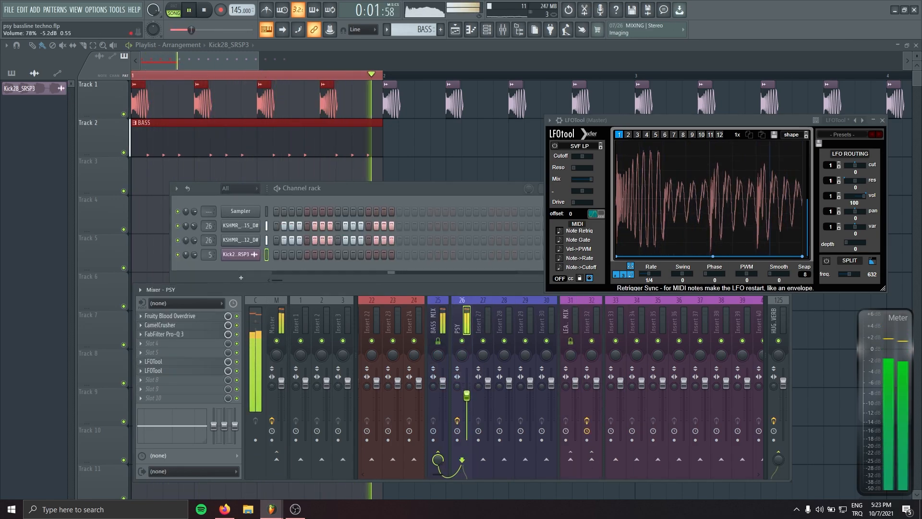
left_click_drag(466, 395, 466, 391)
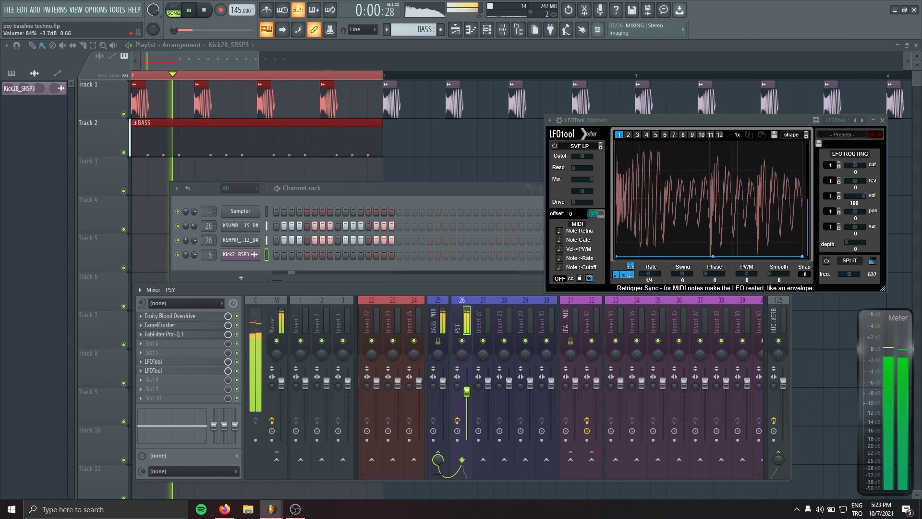
left_click(237, 334)
left_click(470, 388, "alt")
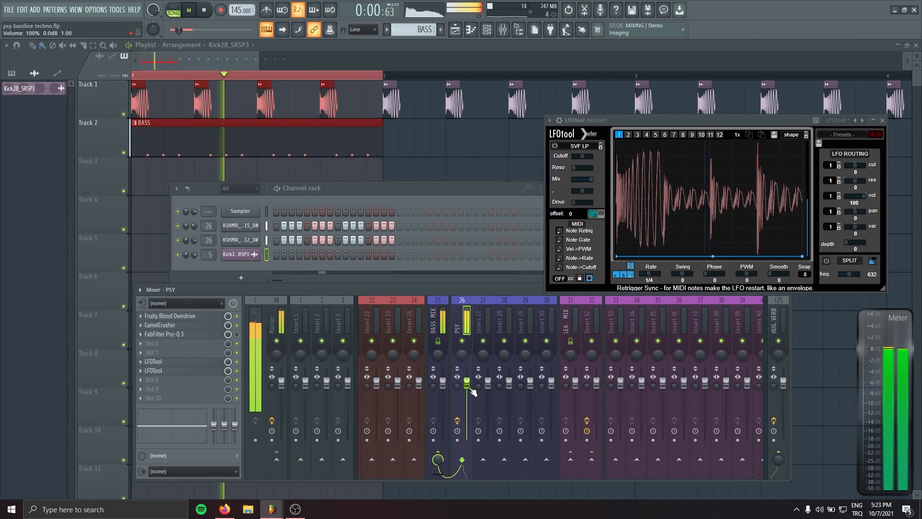
key("space")
left_click_drag(467, 384, 467, 388)
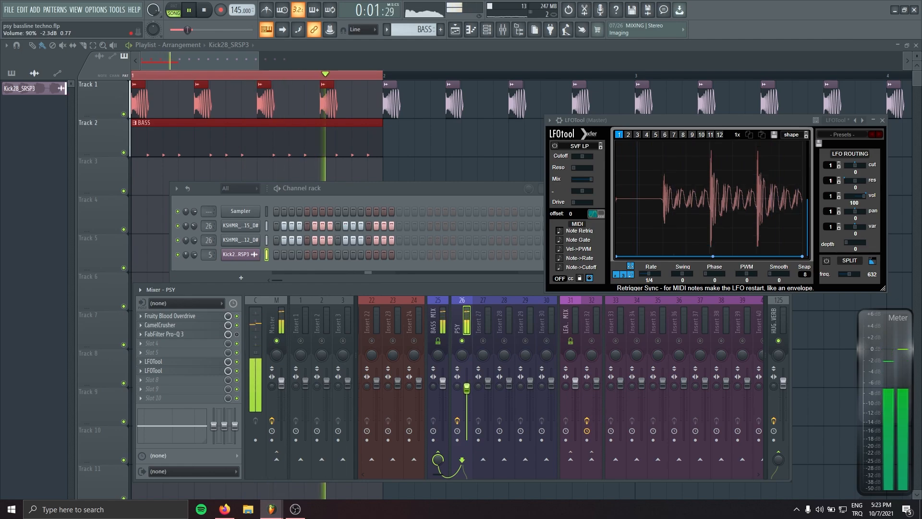
Remove the fade-out from the KSHMR_Psy_Bass_12_D# sample in its sampler settings and close the window.
key("space")
left_click(238, 241)
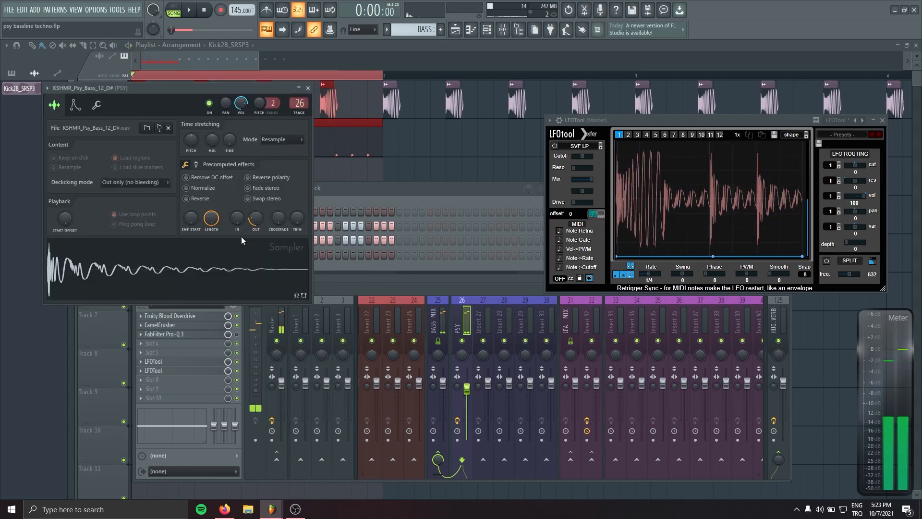
left_click_drag(251, 216, 255, 219)
key("space")
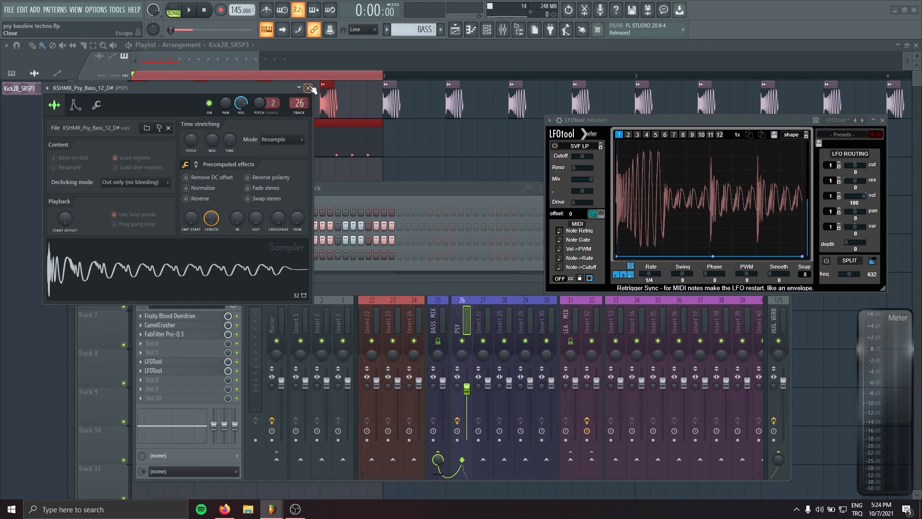
left_click(309, 88)
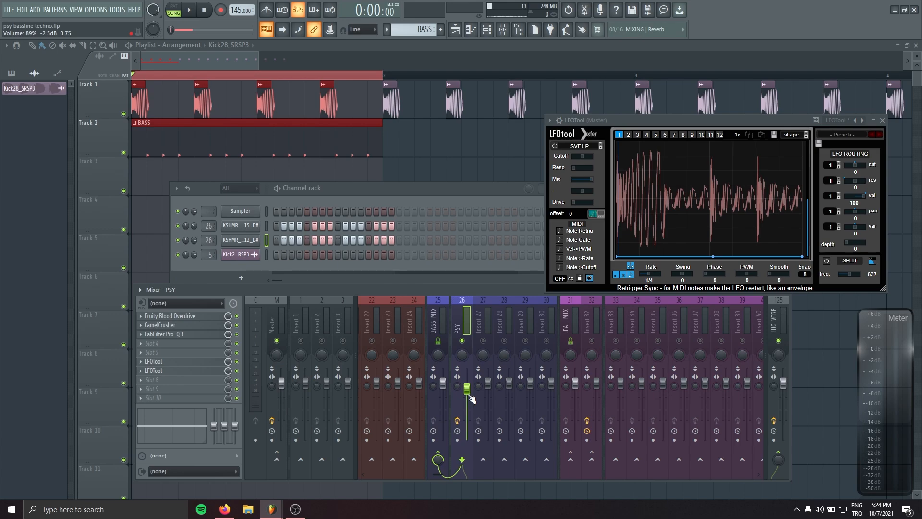
Switch off the distortion section of CamelCrusher on the PSY track and check the Fruity Blood Overdrive settings during playback.
key("space")
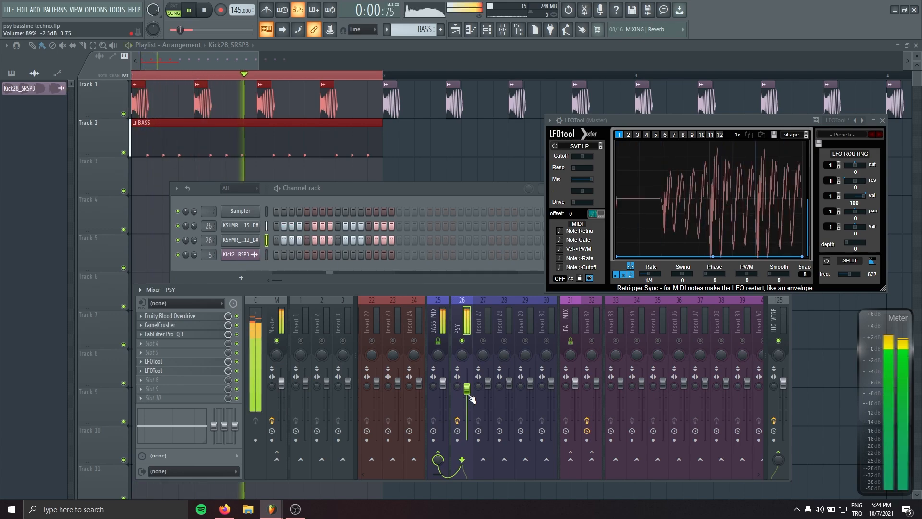
left_click(183, 325)
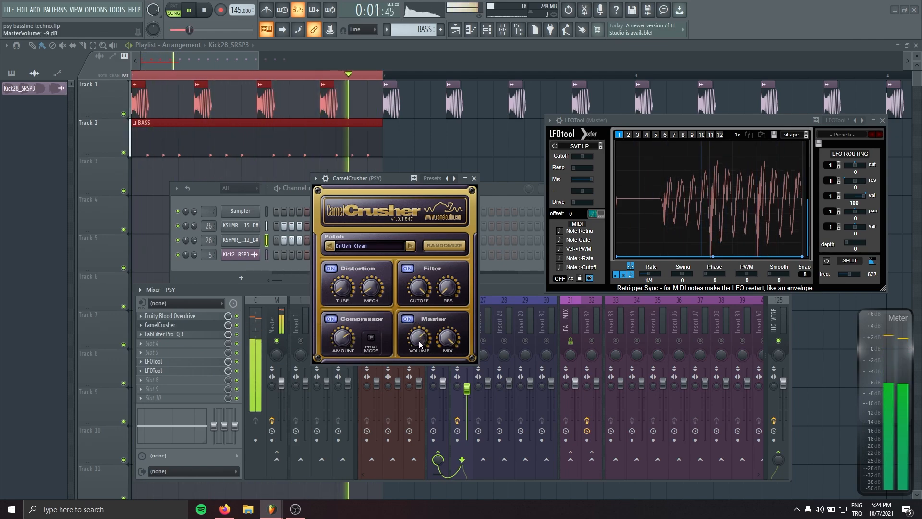
left_click(329, 268)
left_click(328, 269)
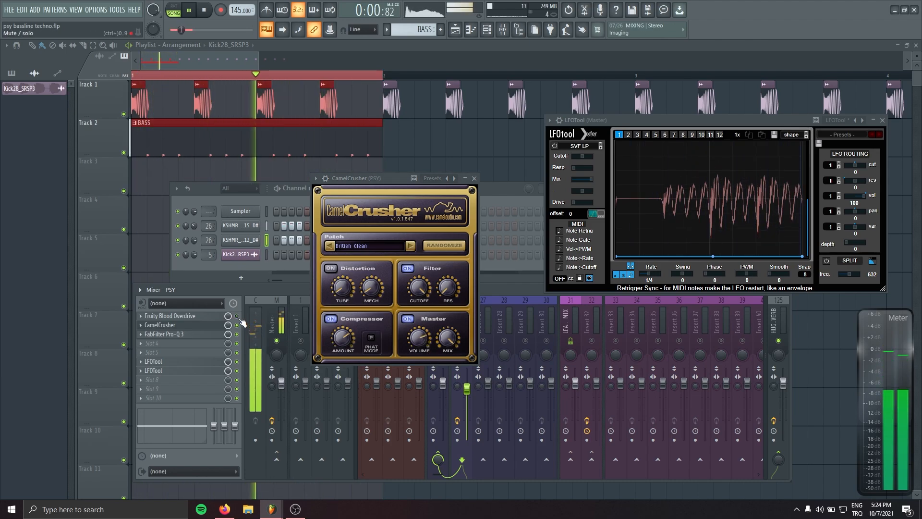
left_click(193, 316)
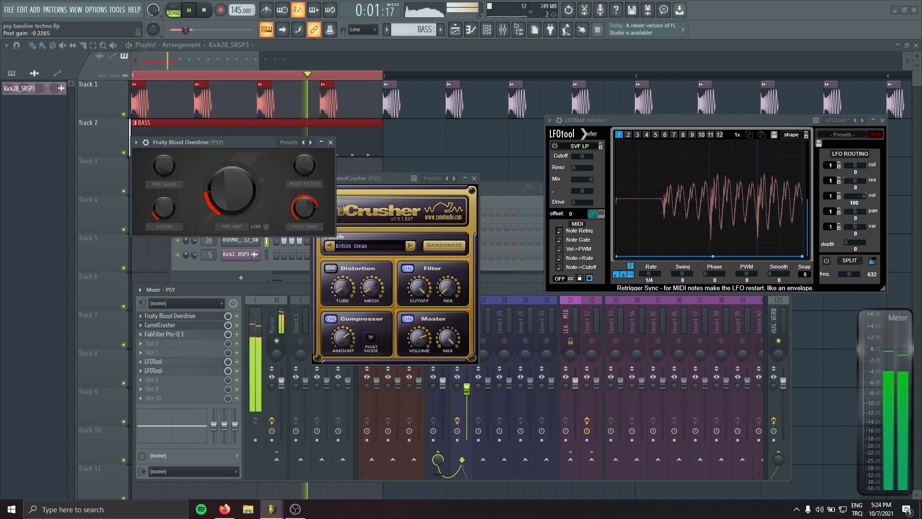
left_click(330, 142)
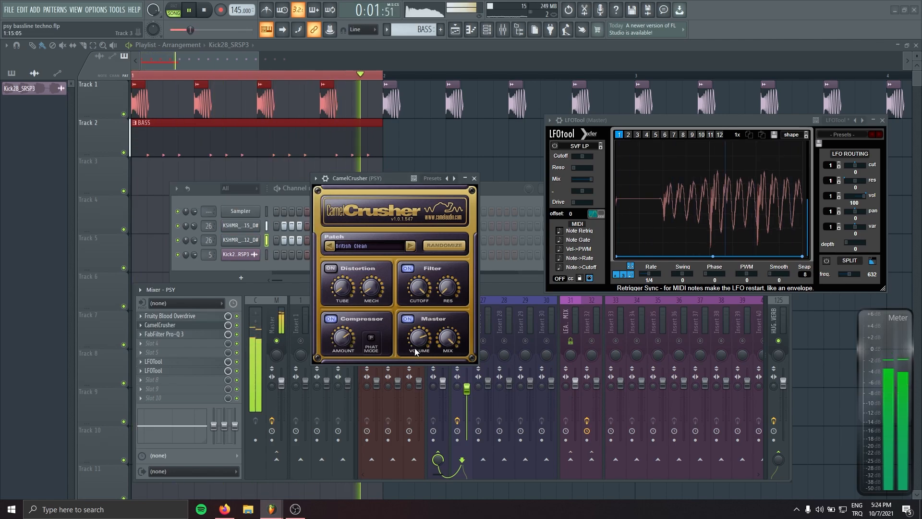
Add a fifth Pro-Q 3 band on the PSY track, boosting 3.49 dB at 3545.3 Hz.
left_click(166, 334)
double_click(488, 279)
left_click_drag(488, 279, 470, 295)
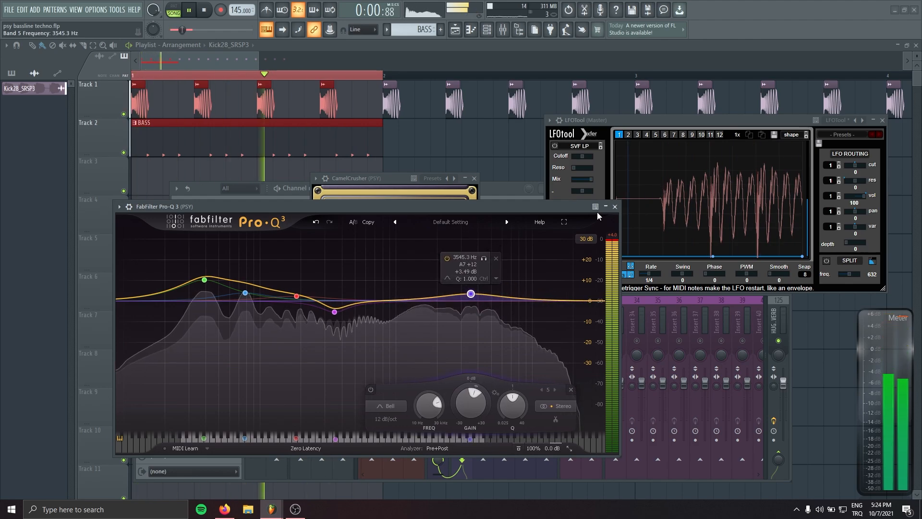
Close the Pro-Q 3 and CamelCrusher windows and set the PSY track's volume to 92% while listening to playback.
left_click(615, 206)
left_click_drag(467, 388, 467, 396)
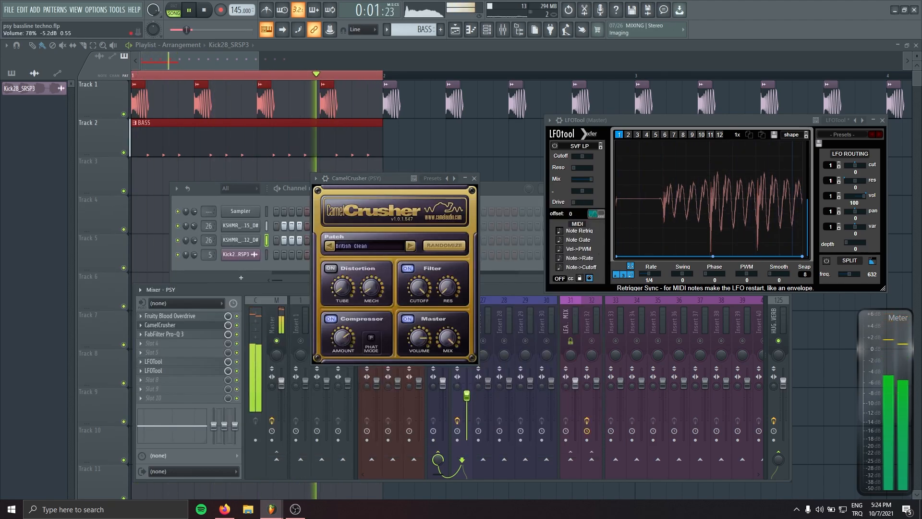
left_click(474, 179)
scroll(435, 311, "up", 6)
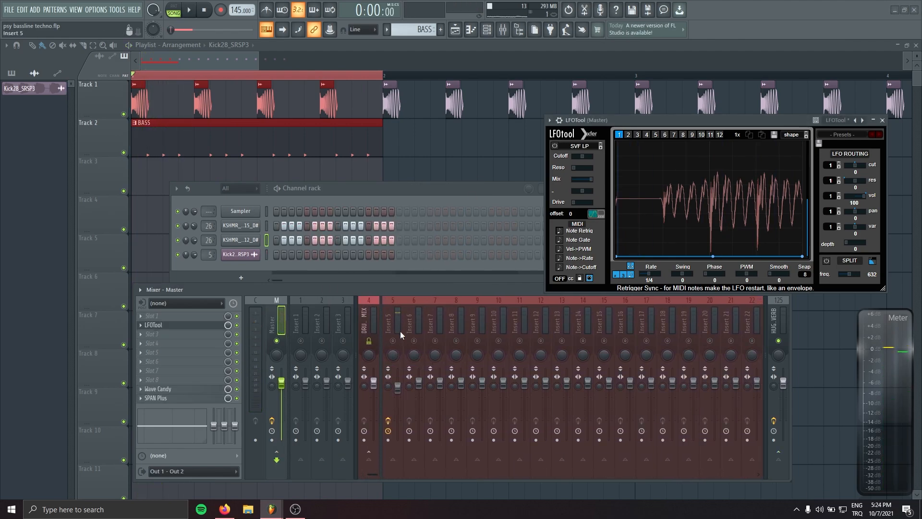
scroll(412, 319, "down", 4)
left_click(594, 394)
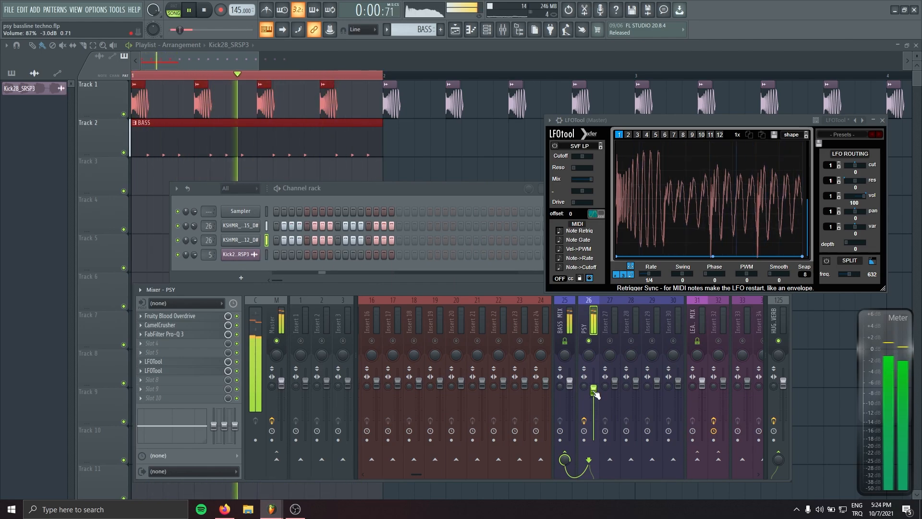
left_click_drag(594, 390, 595, 387)
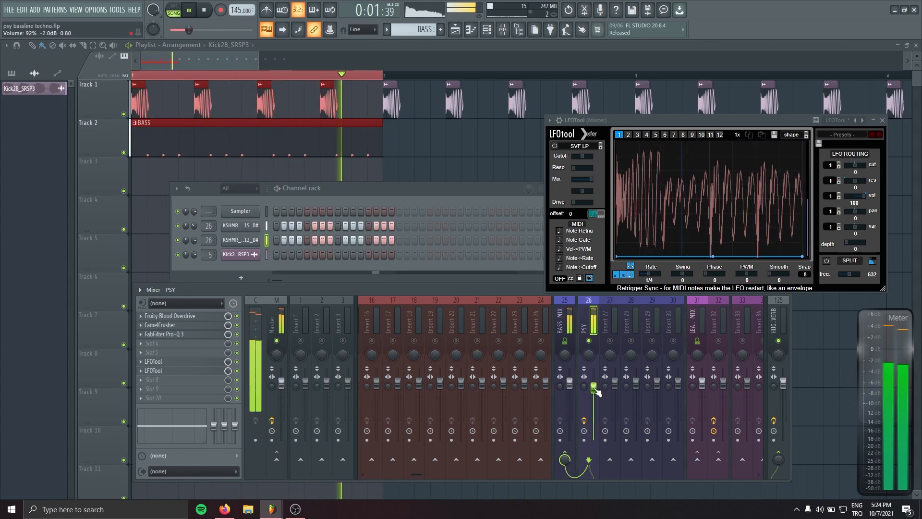
key("space")
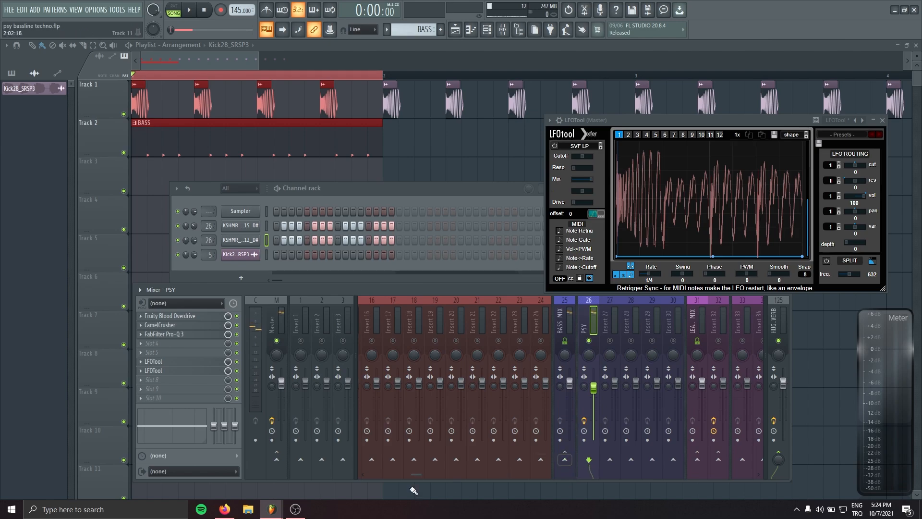
Rename mixer track Insert 3 as KICK BASS and load bx_saturator V2 on it.
scroll(406, 307, "up", 6)
left_click(394, 326)
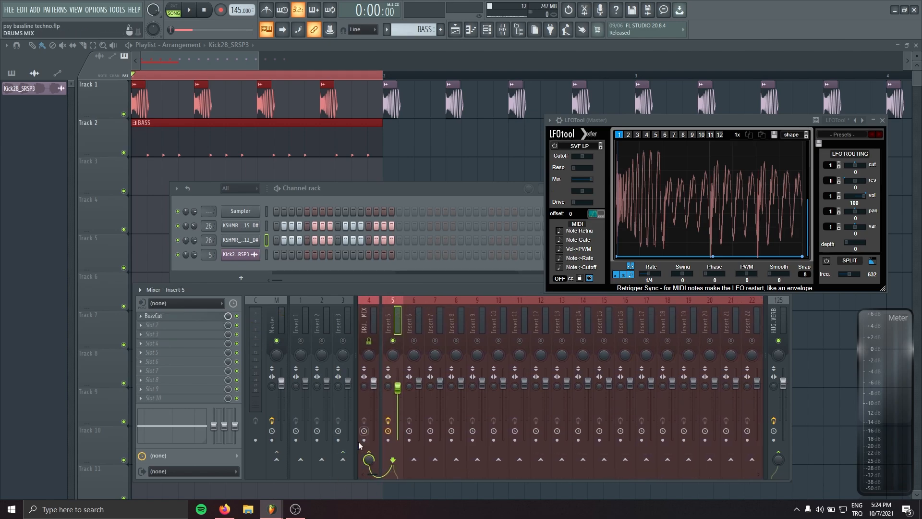
double_click(345, 322)
type("k")
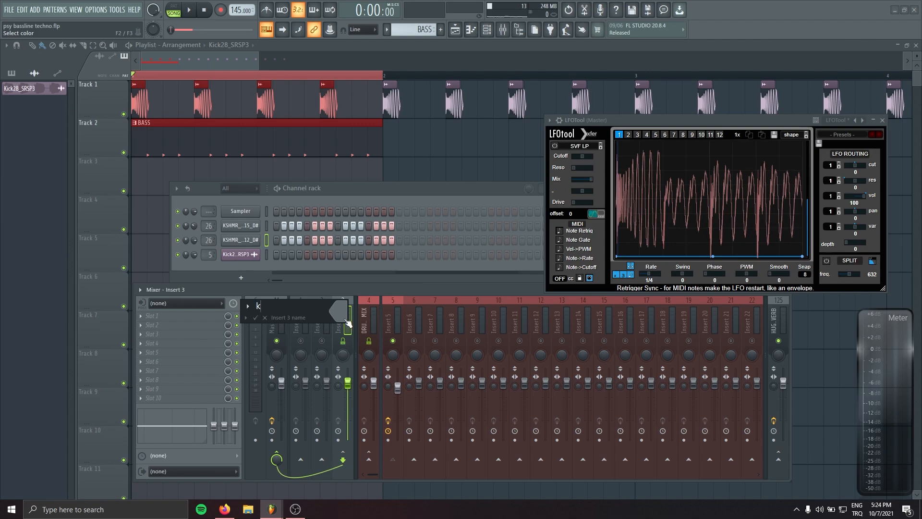
type("ick")
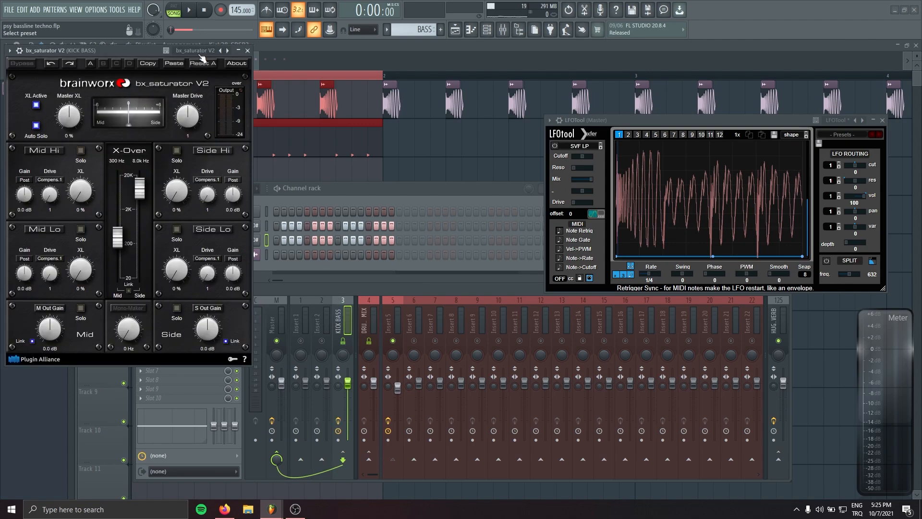
Load the 01 Gentle Saturation preset in bx_saturator V2 on the KICK BASS track and reposition its window.
left_click(197, 51)
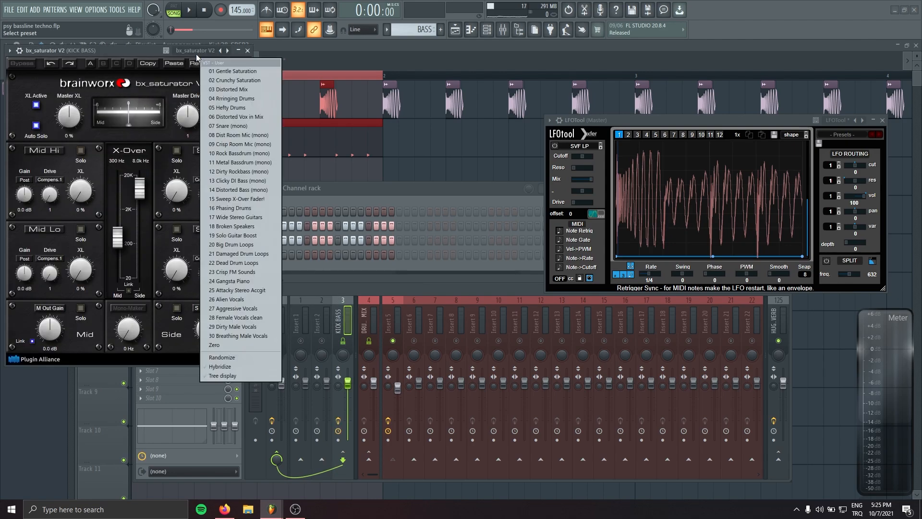
left_click(217, 72)
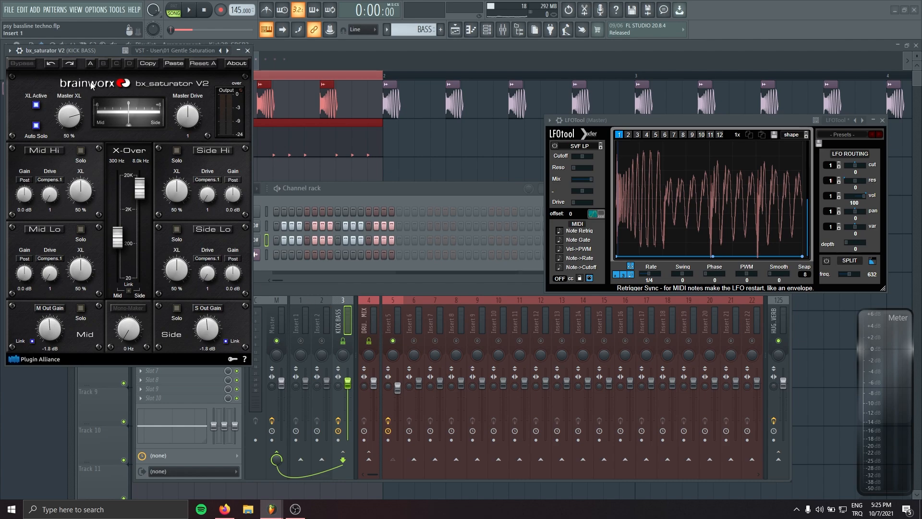
left_click(97, 46)
left_click_drag(88, 51, 102, 66)
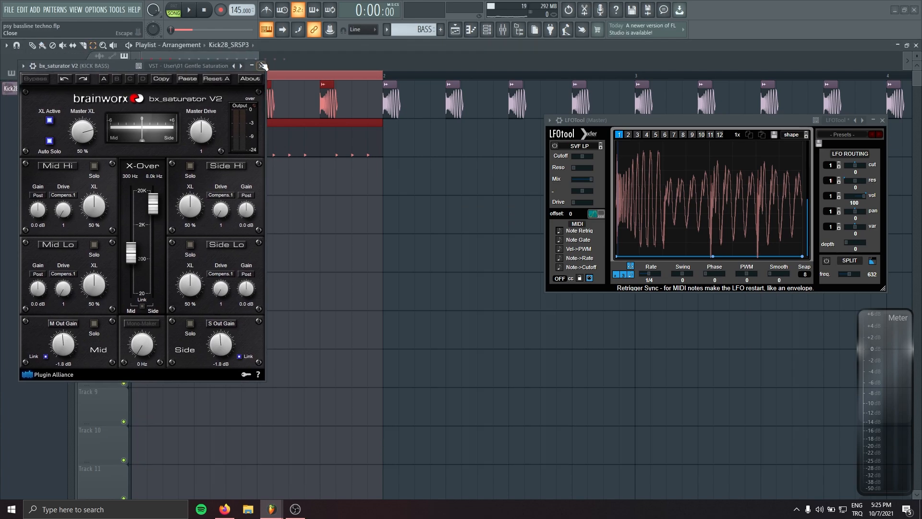
Compare the groove with bx_saturator V2 bypassed during playback and close its window.
key("space")
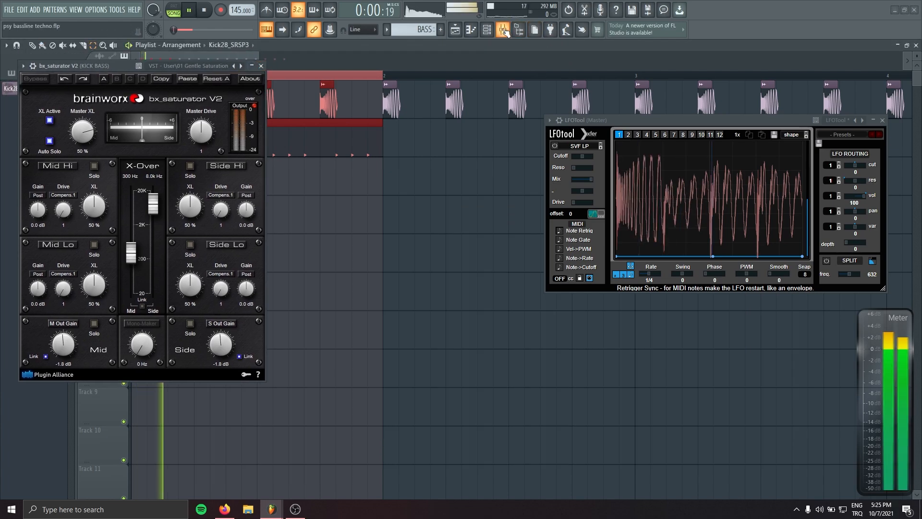
left_click(23, 66)
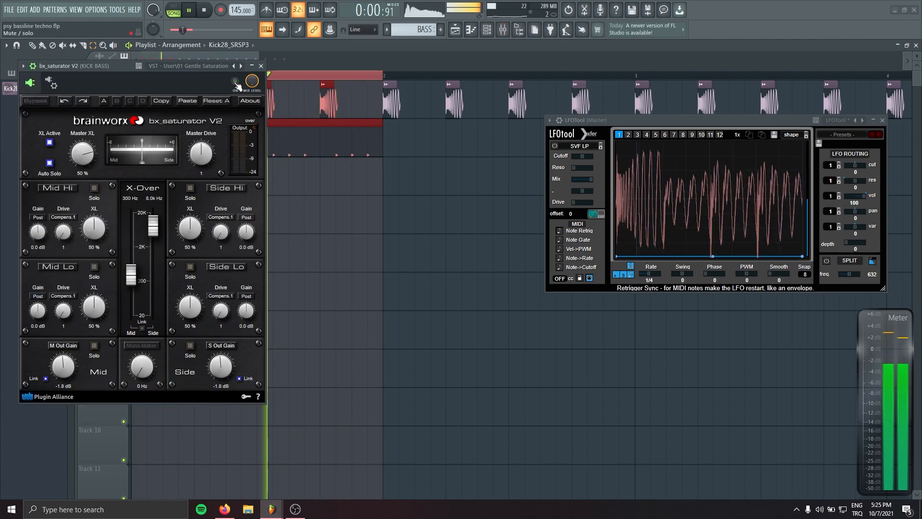
left_click(235, 82)
left_click(261, 66)
Boost 3.63 dB at 3190.1 Hz with the first band of a Pro-Q 3 on Insert 5 during playback.
key("F9")
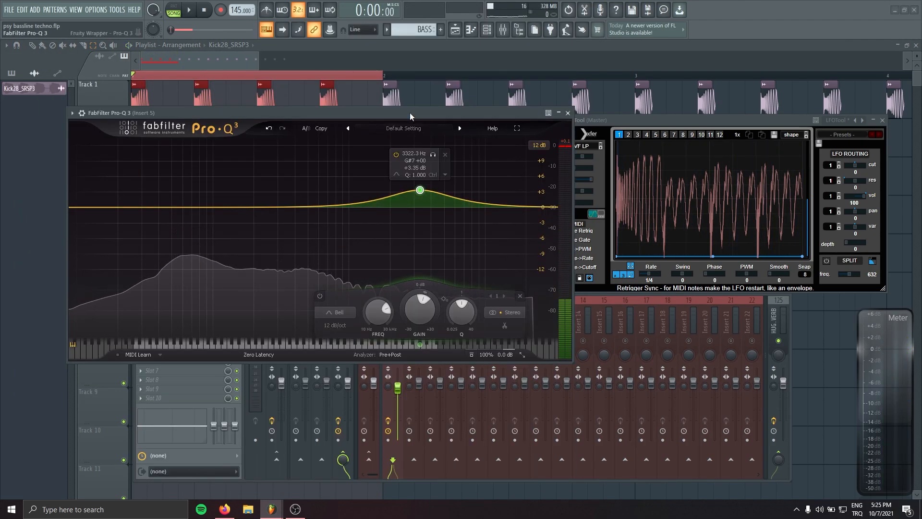
left_click_drag(410, 114, 359, 165)
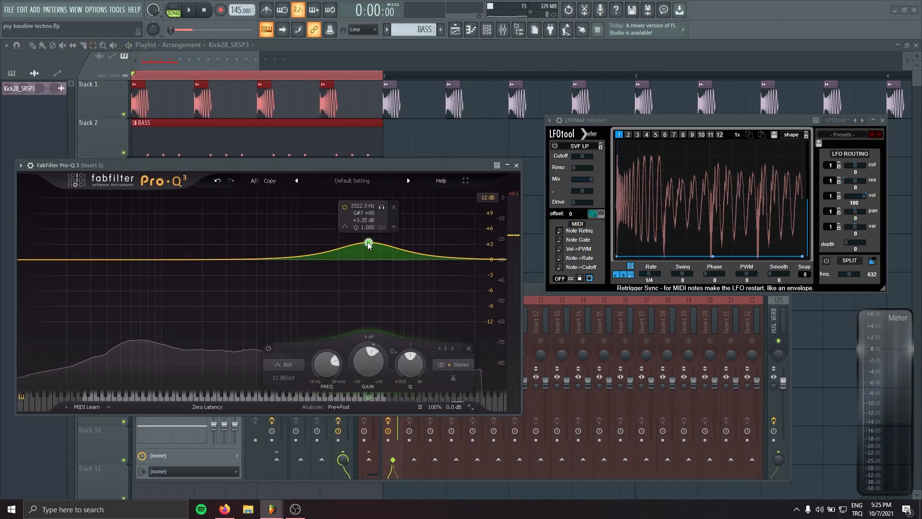
key("space")
left_click_drag(368, 241, 366, 238)
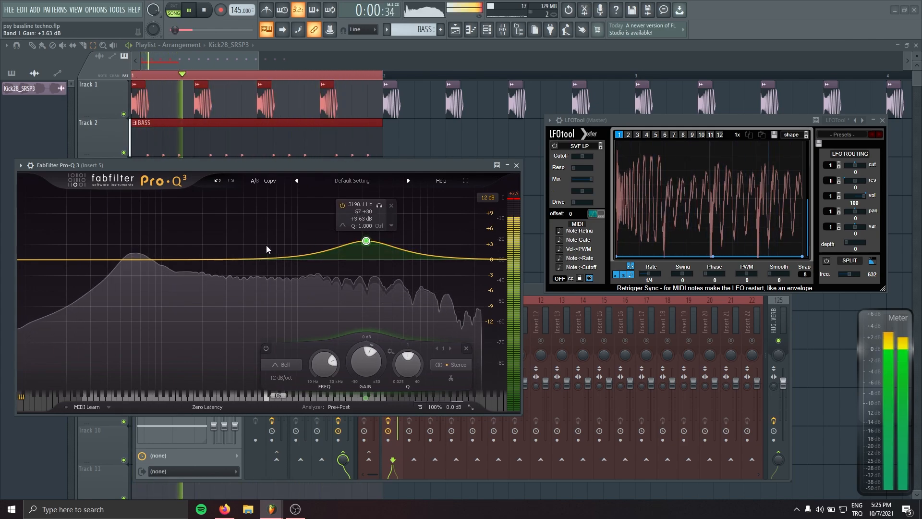
Add two Pro-Q 3 cuts on Insert 5: -0.93 dB at 570.42 Hz and -1.95 dB at 259.03 Hz with Q 6.039.
mouse_move(266, 259)
left_mouse_down()
mouse_move(264, 282)
mouse_move(265, 265)
left_mouse_up()
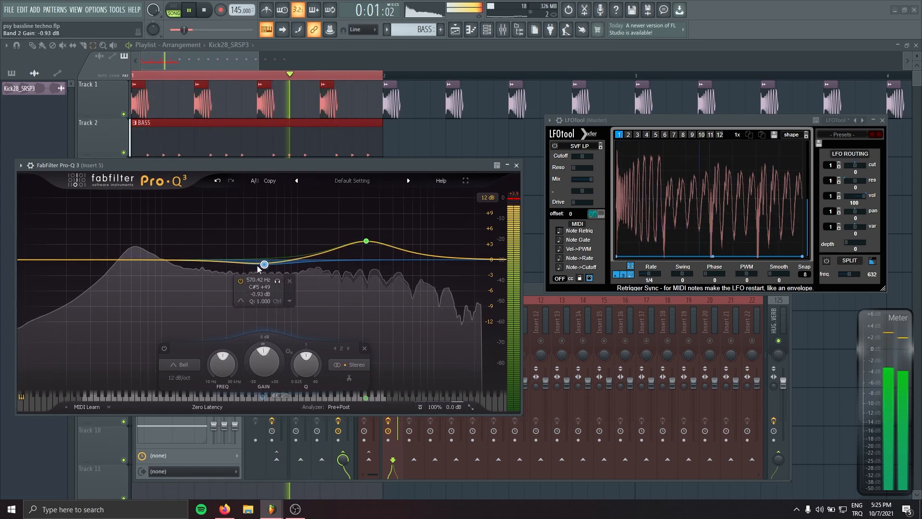
left_click(207, 253)
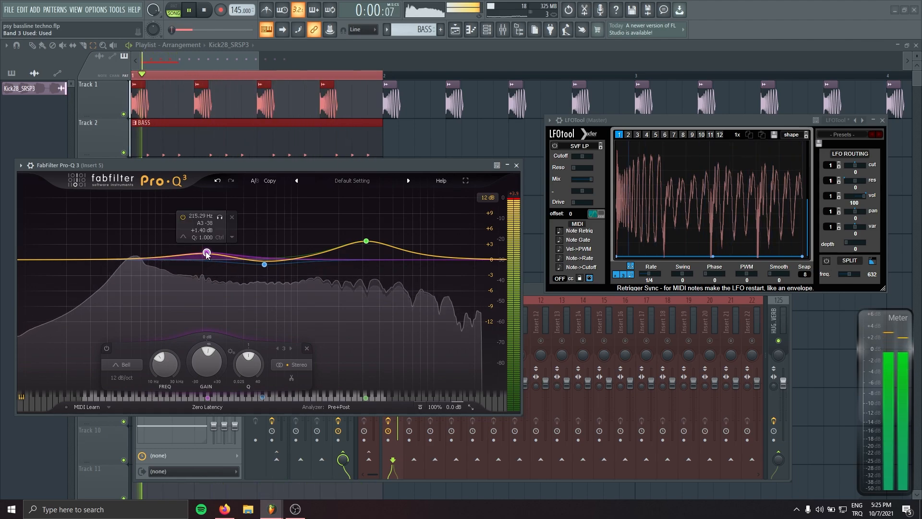
left_click_drag(208, 398, 210, 399)
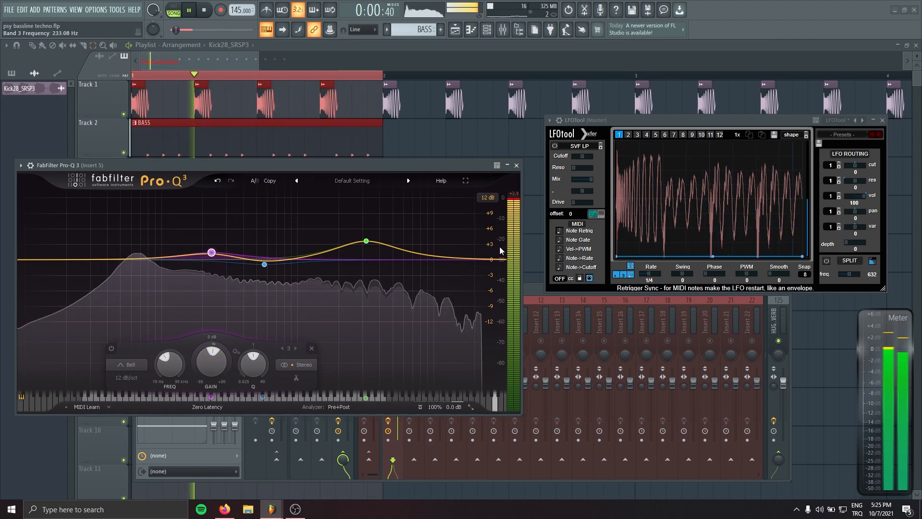
mouse_move(212, 253)
left_mouse_down()
mouse_move(211, 262)
mouse_move(218, 193)
mouse_move(217, 270)
left_mouse_up()
scroll(212, 254, "up", 5)
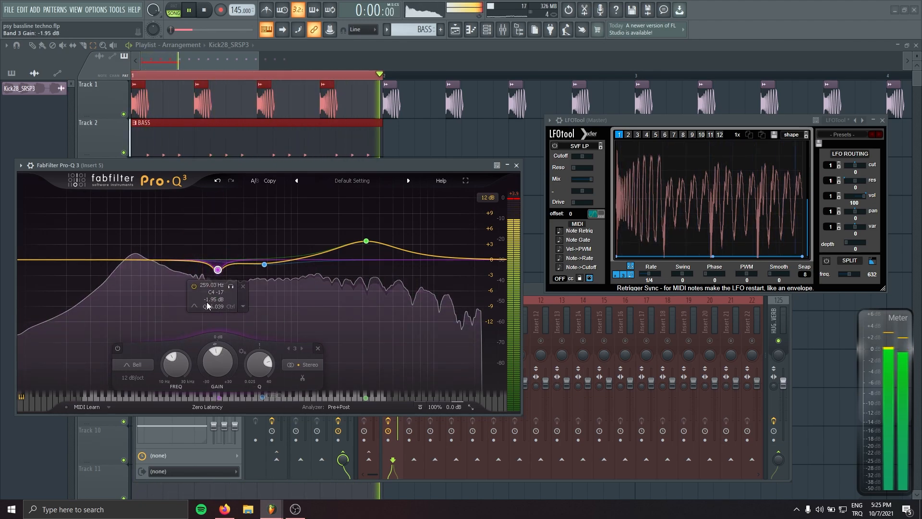
Add a fourth Pro-Q 3 band on Insert 5 with a slight boost at 61.735 Hz and close the EQ window.
left_click(133, 253)
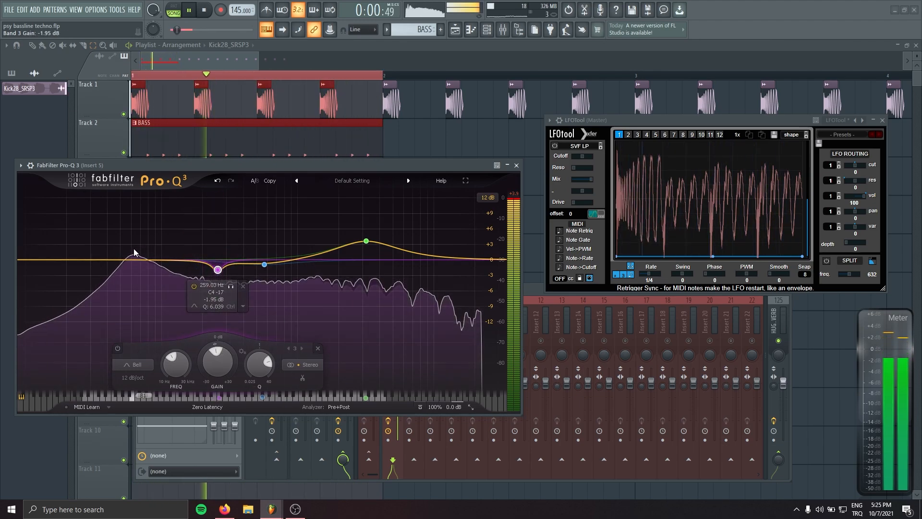
left_click(131, 397)
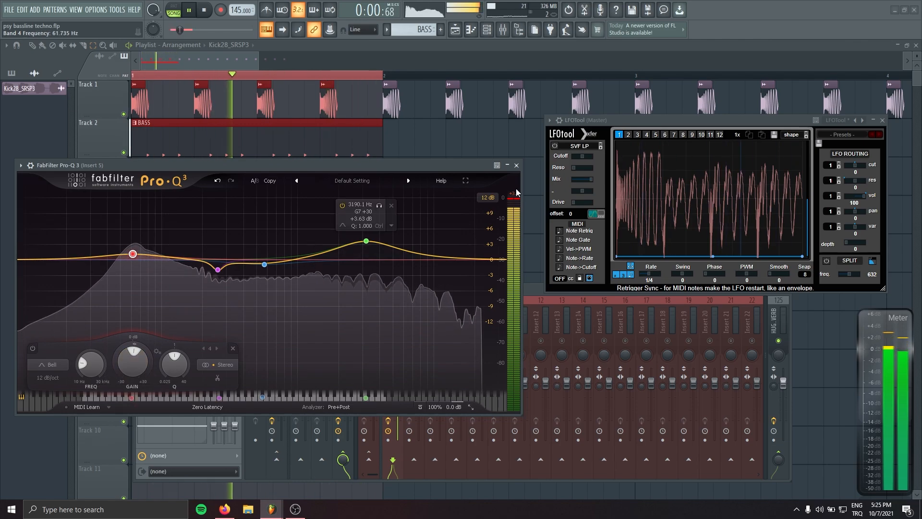
left_click(516, 166)
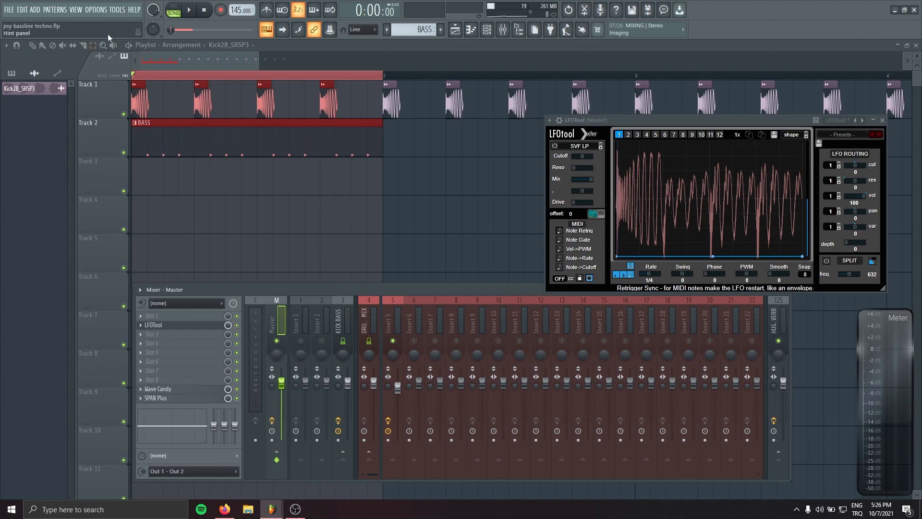
Compare main swing amounts for the BASS pattern in the channel rack during playback and set the main swing to 25%.
left_click(33, 45)
double_click(186, 136)
key("Escape")
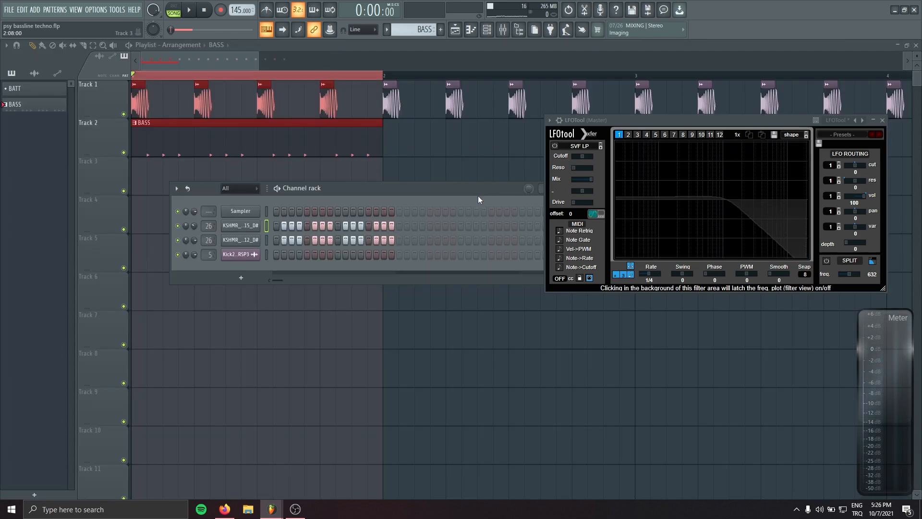
left_click_drag(478, 192, 356, 238)
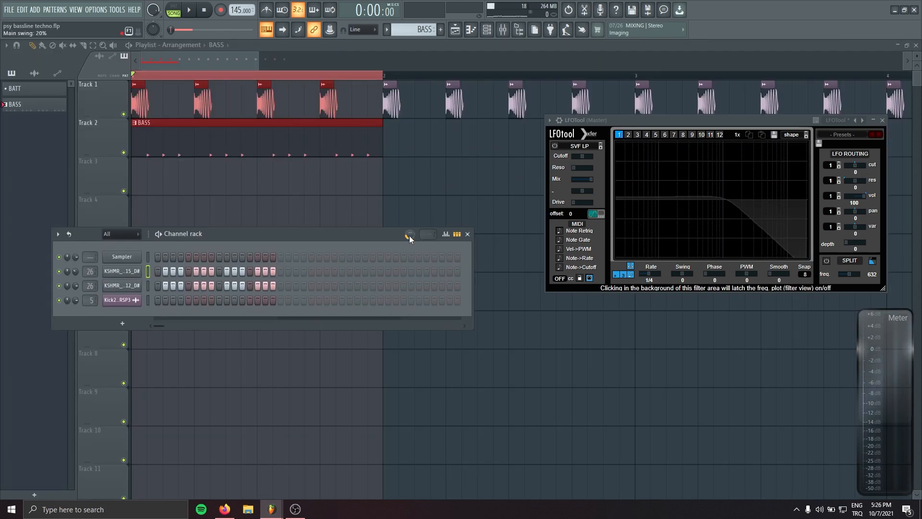
key("space")
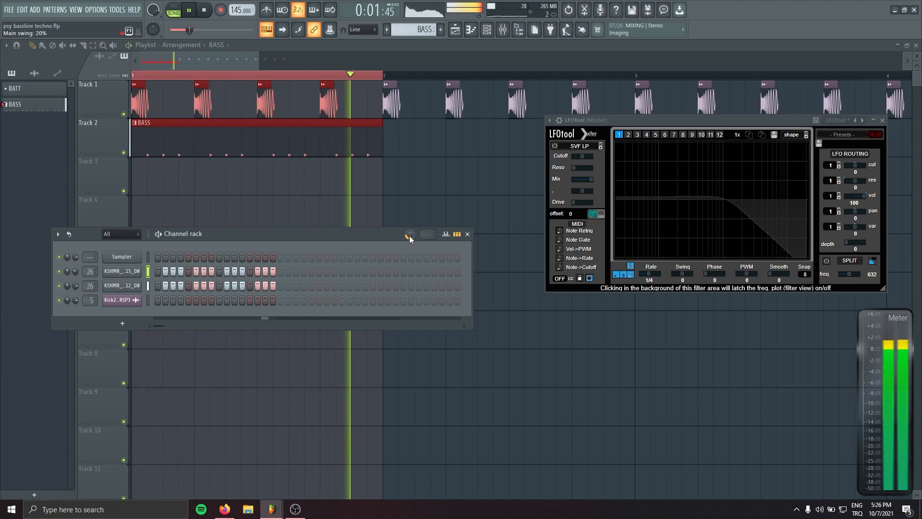
scroll(409, 235, "down", 4)
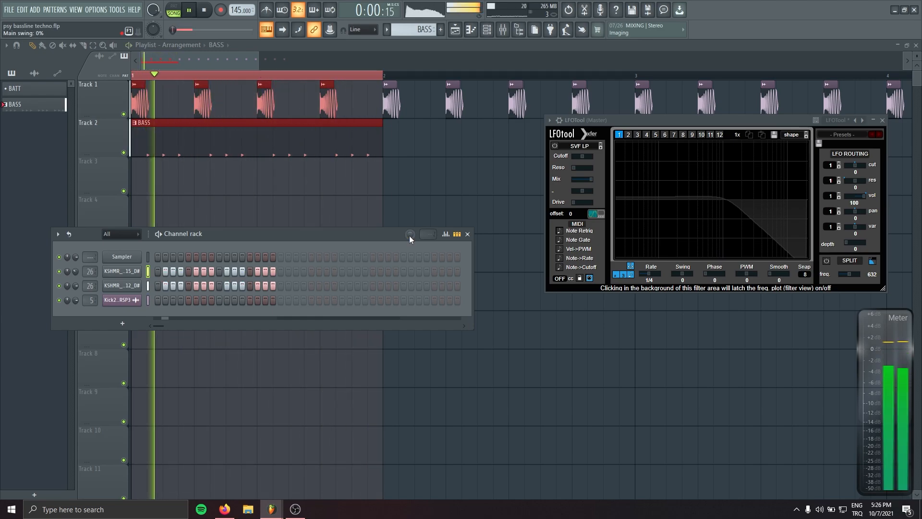
mouse_move(409, 235)
left_mouse_down()
mouse_move(409, 204)
mouse_move(410, 221)
left_mouse_up()
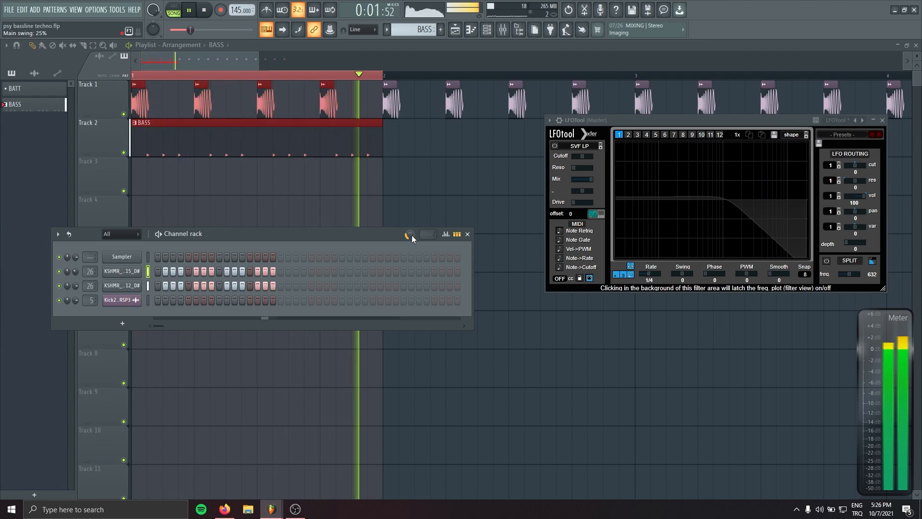
key("space")
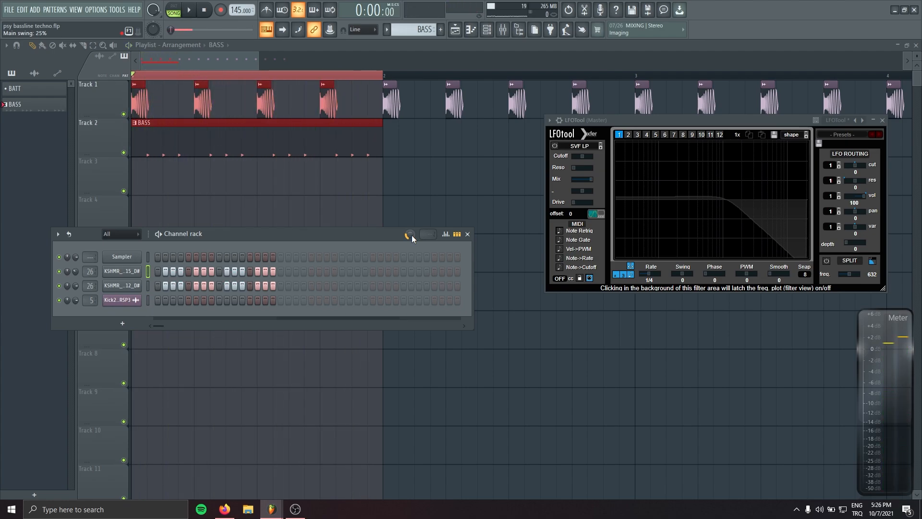
Close the LFOTool window and duplicate the kick and BASS clips in the playlist until they fill 16 bars.
left_click(882, 120)
left_click_drag(553, 144, 197, 154)
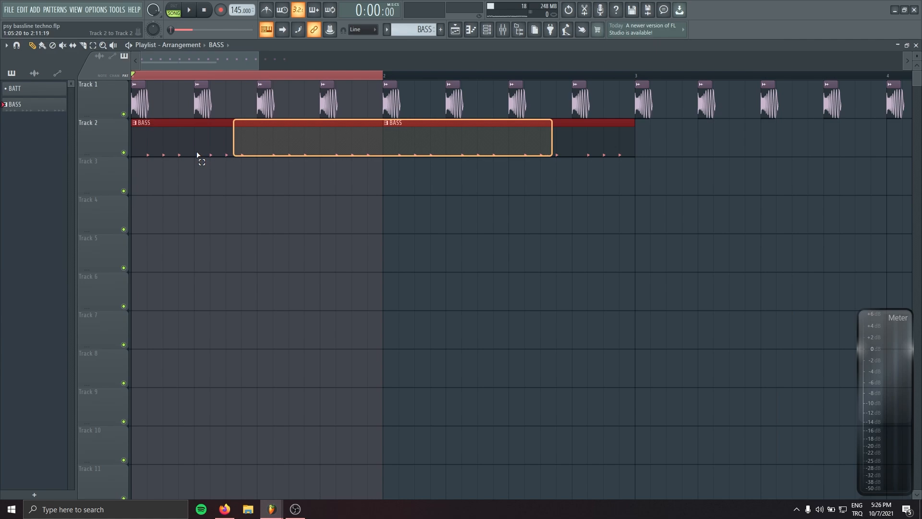
key("ctrl+b")
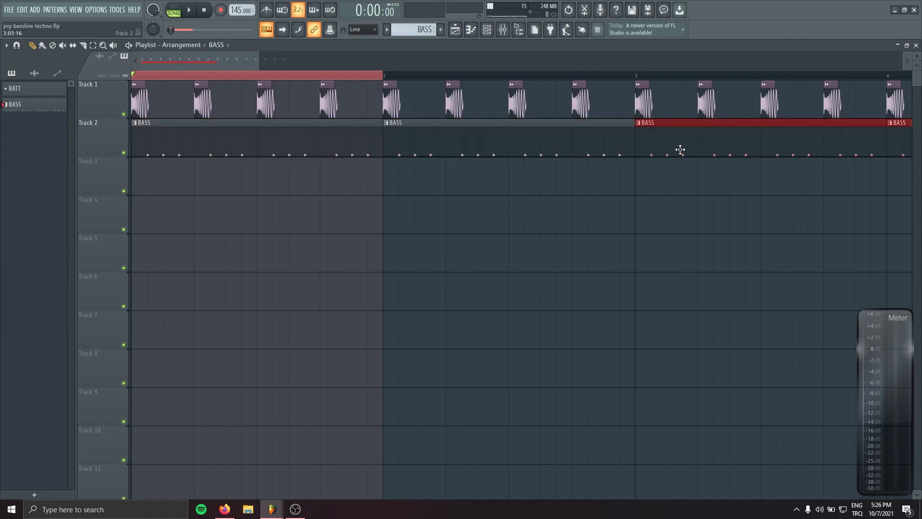
scroll(264, 255, "down", 4)
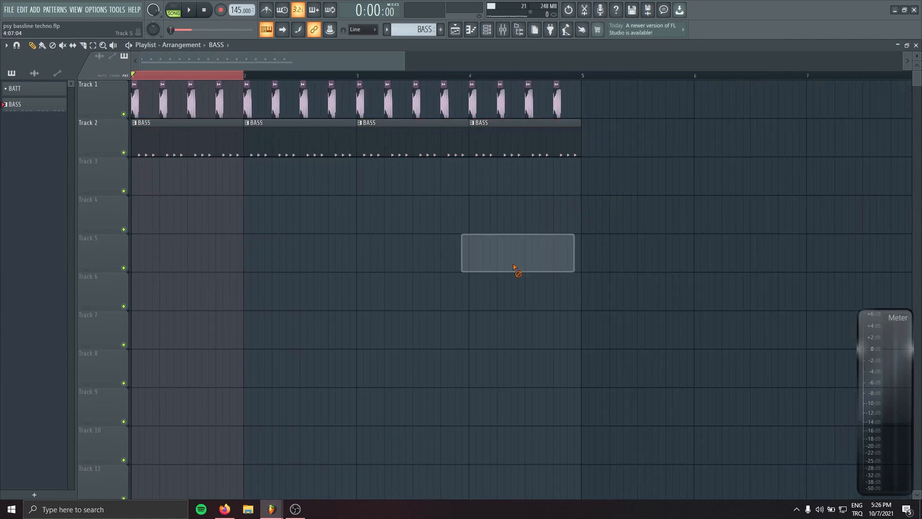
key("ctrl+b")
scroll(600, 192, "down", 4)
key("ctrl+a")
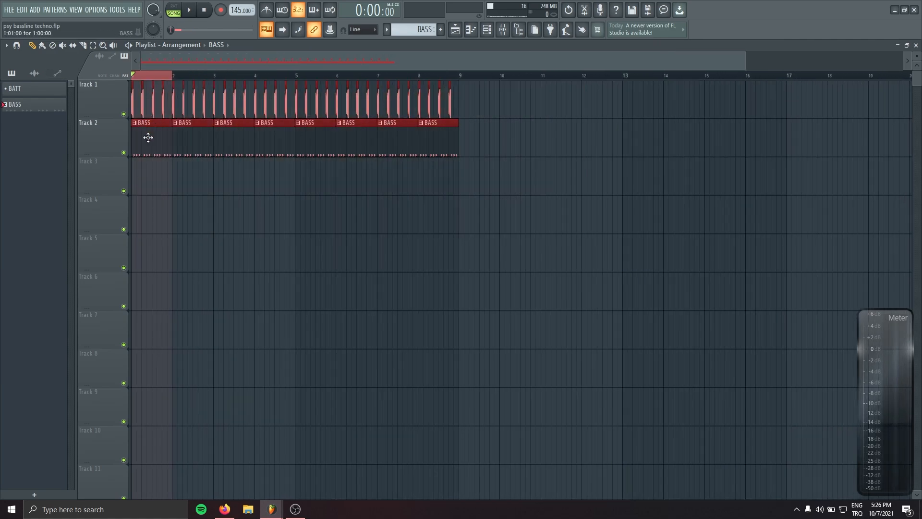
key("ctrl+b")
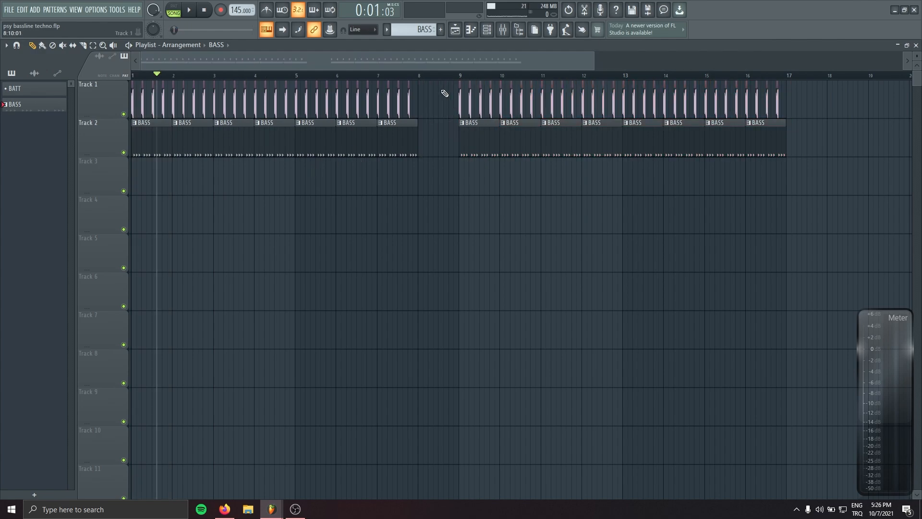
Remove the kick and BASS clips from bar 16 and copy the remaining seven-bar block from bar 9 to bar 17.
scroll(597, 165, "down", 2)
right_click(599, 147)
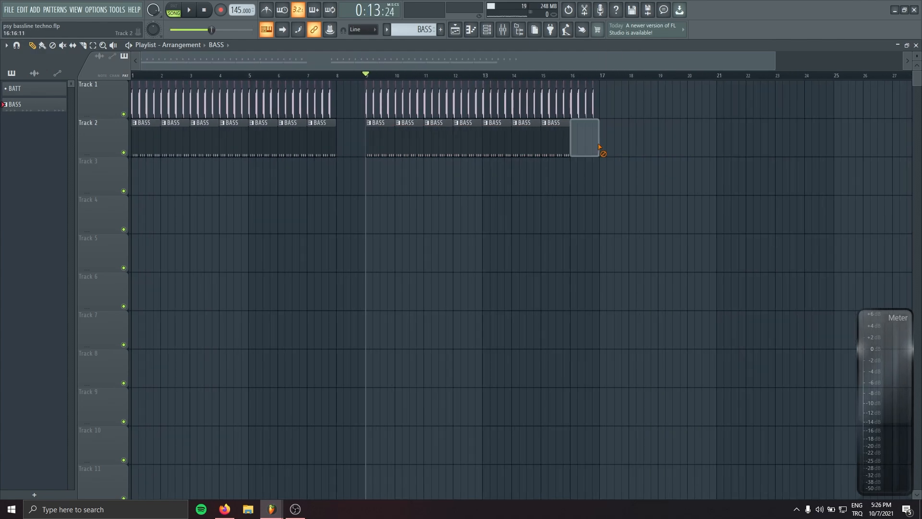
left_click_drag(560, 97, 367, 165)
left_click_drag(379, 144, 612, 159)
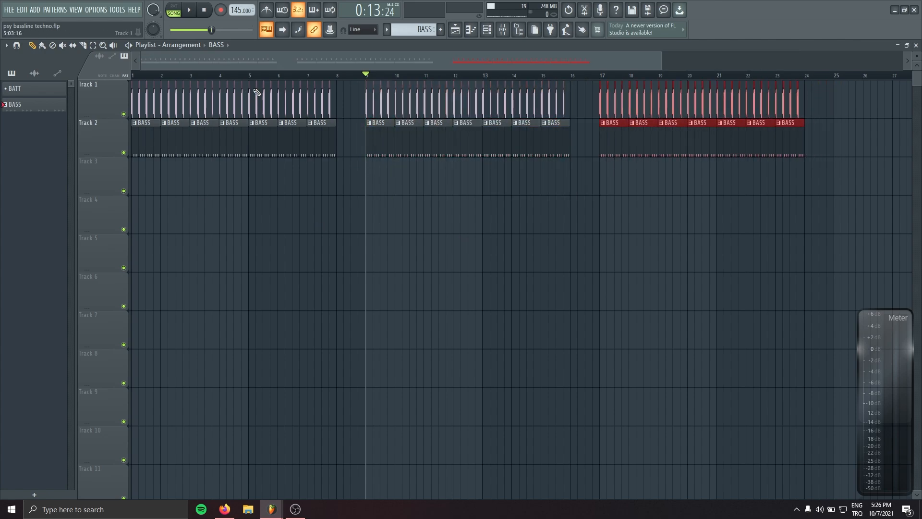
Add the Hats3 loop to track 4 at bar 1 and detect its tempo to synchronize it with the project.
scroll(288, 312, "down", 2)
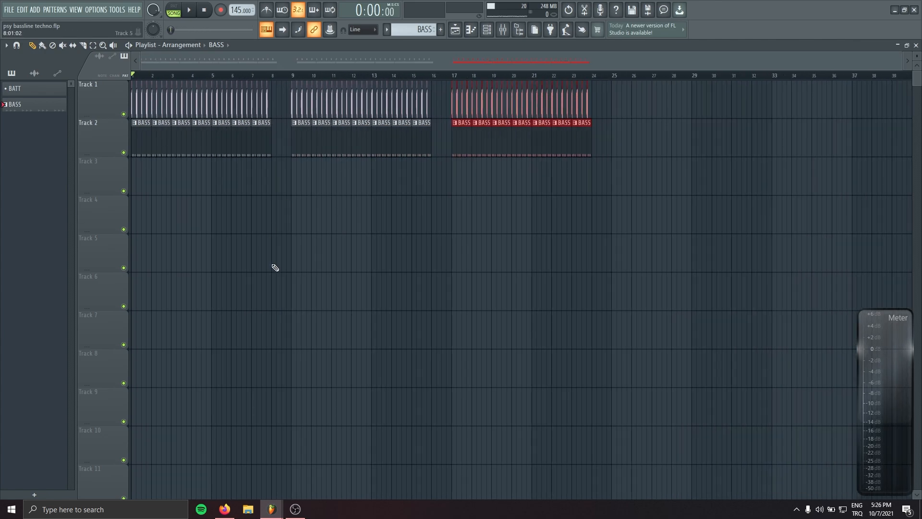
left_click(276, 259)
double_click(151, 215)
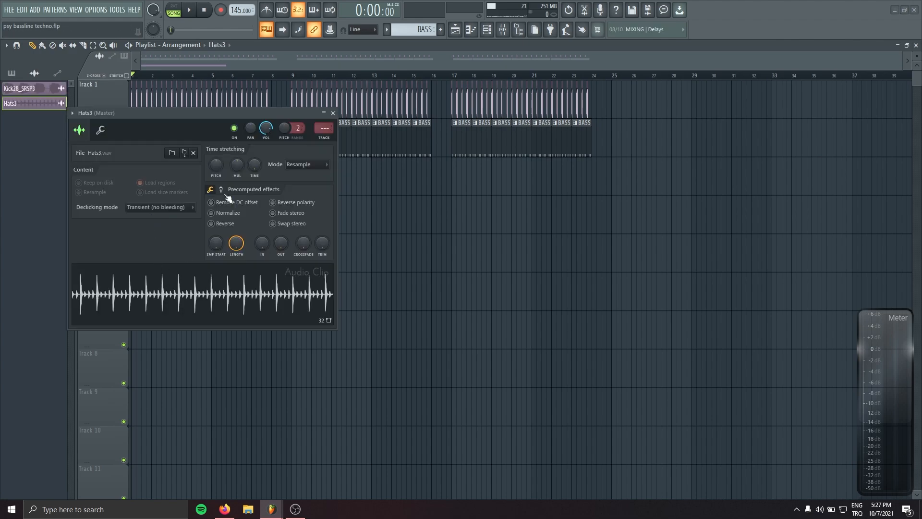
left_click_drag(232, 115, 236, 203)
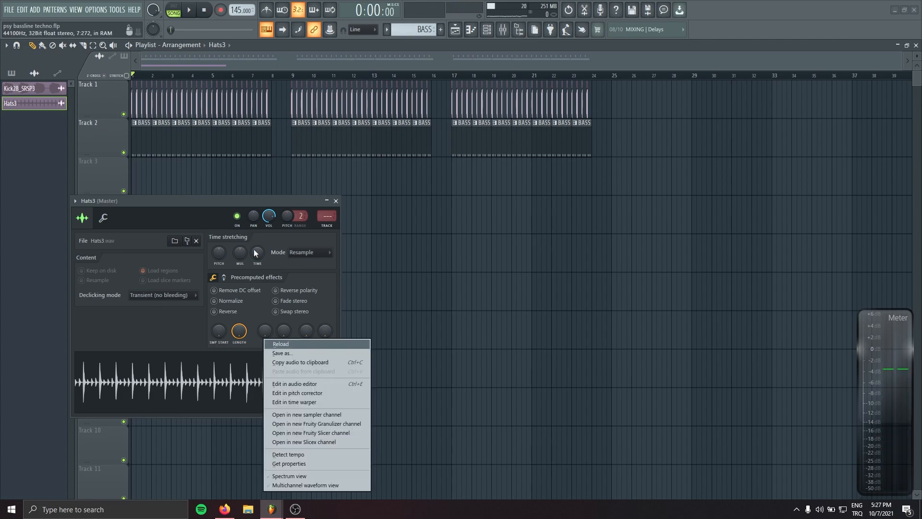
left_click(256, 252)
right_click(258, 253)
left_click(271, 270)
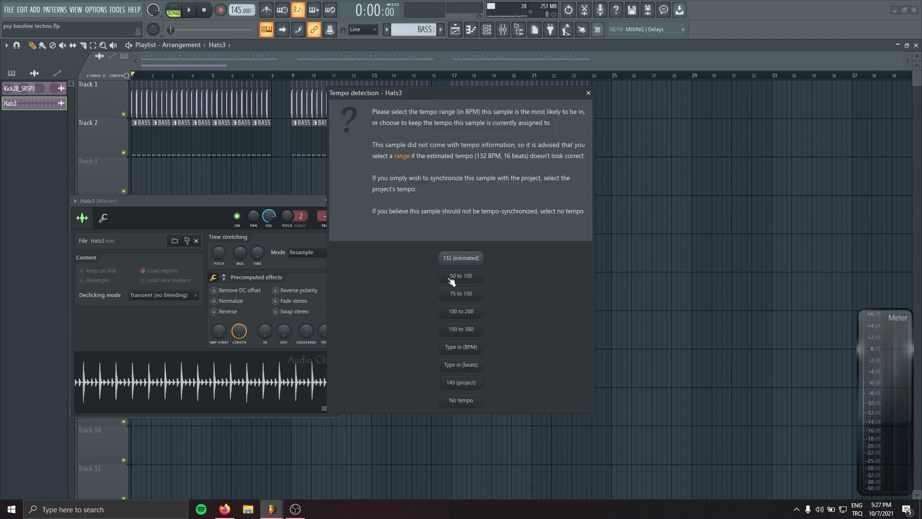
Repeat the Hats3 loop through bar 8 on track 4 and play it with the kick and bass.
key("space")
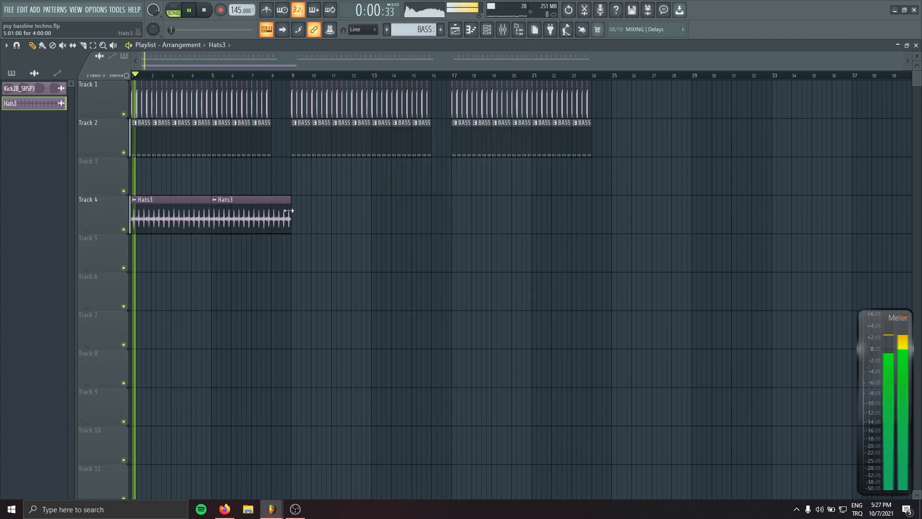
left_click(311, 205)
right_click(312, 205)
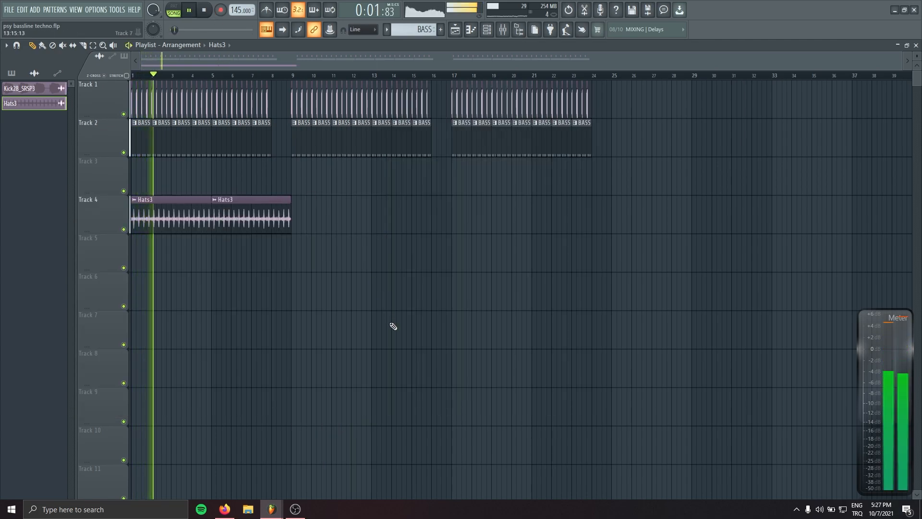
scroll(169, 290, "up", 4)
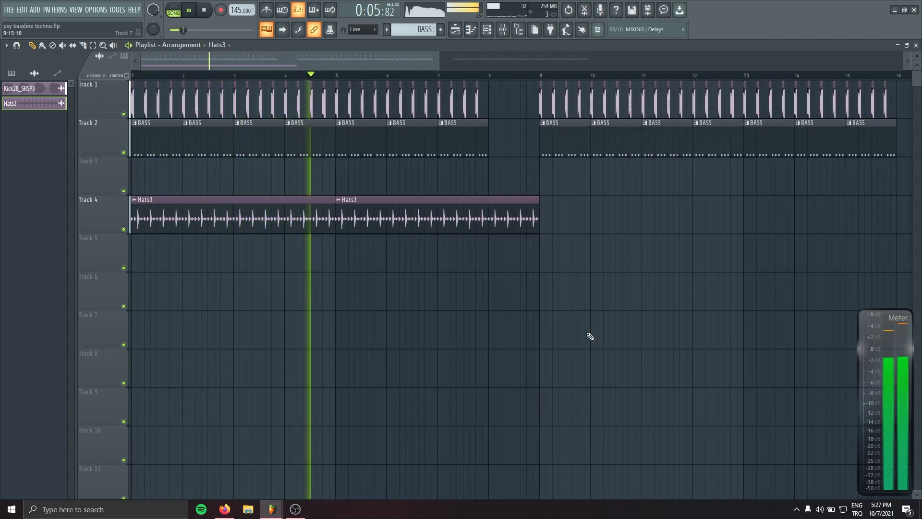
key("space")
Balance the KICK BASS mixer fader at about -4.0 dB during playback, muting the hats track to compare.
key("F9")
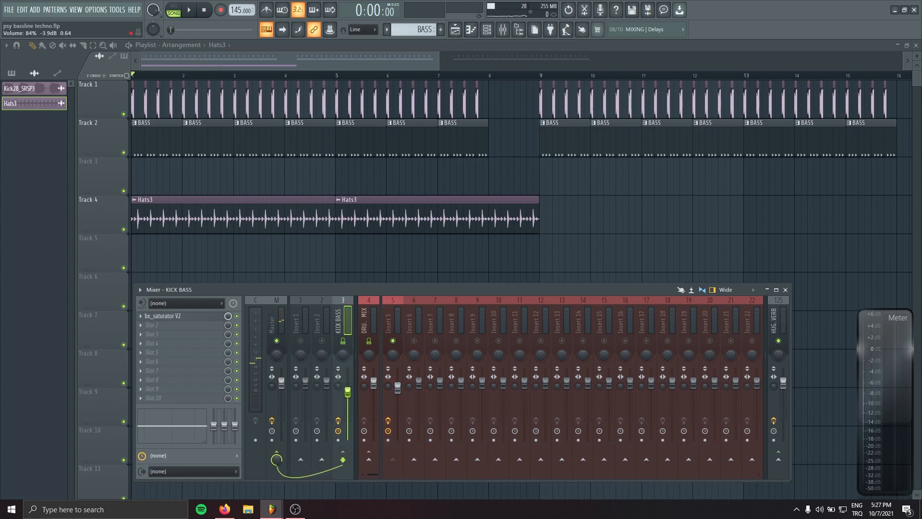
key("space")
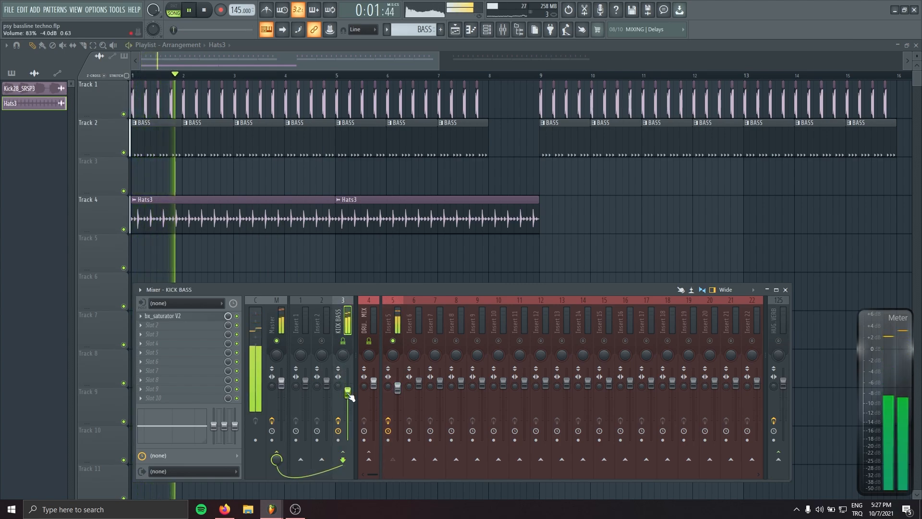
left_click(124, 229)
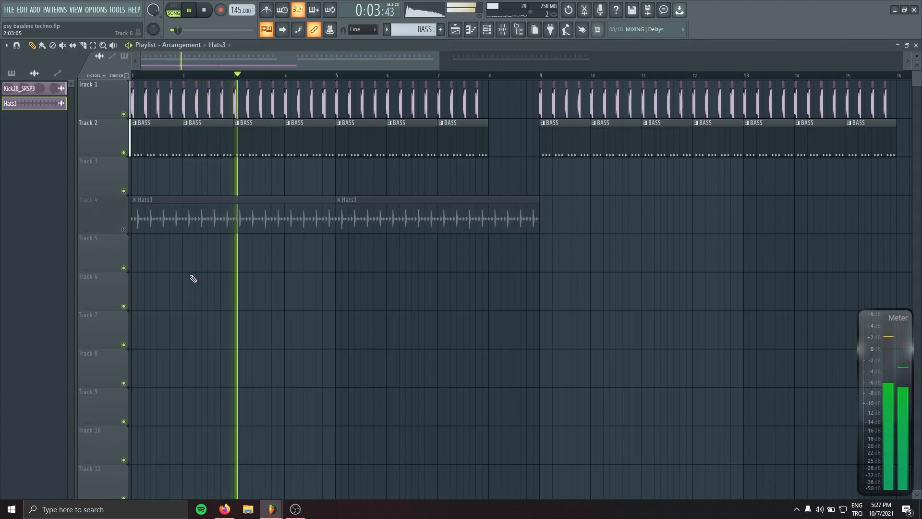
left_click(503, 30)
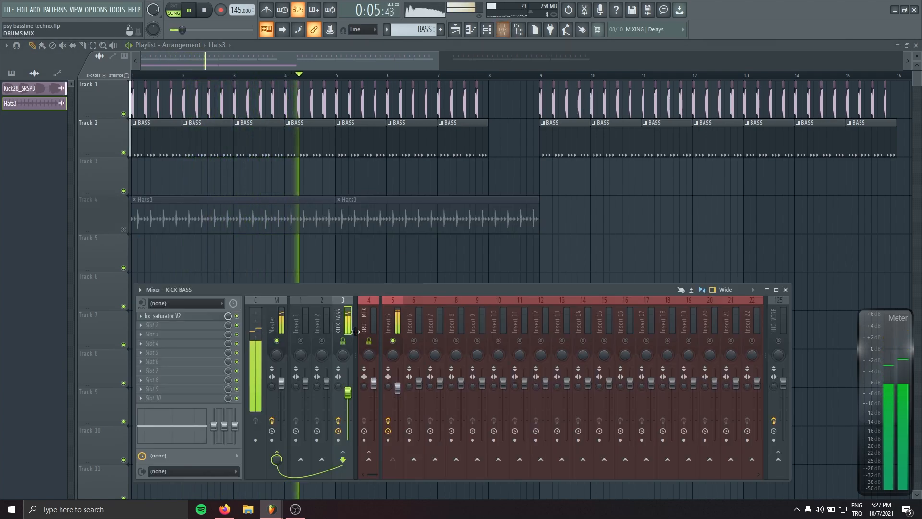
left_click_drag(350, 400, 350, 394)
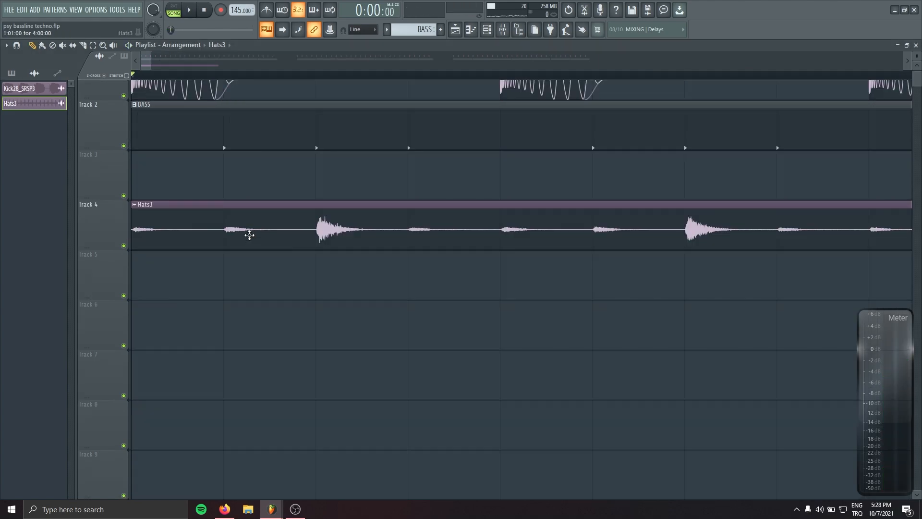
Examine how the Hats3 transients line up with the kick hits and swung BASS notes in the first bars.
left_click_drag(229, 178, 562, 273)
scroll(173, 188, "down", 2)
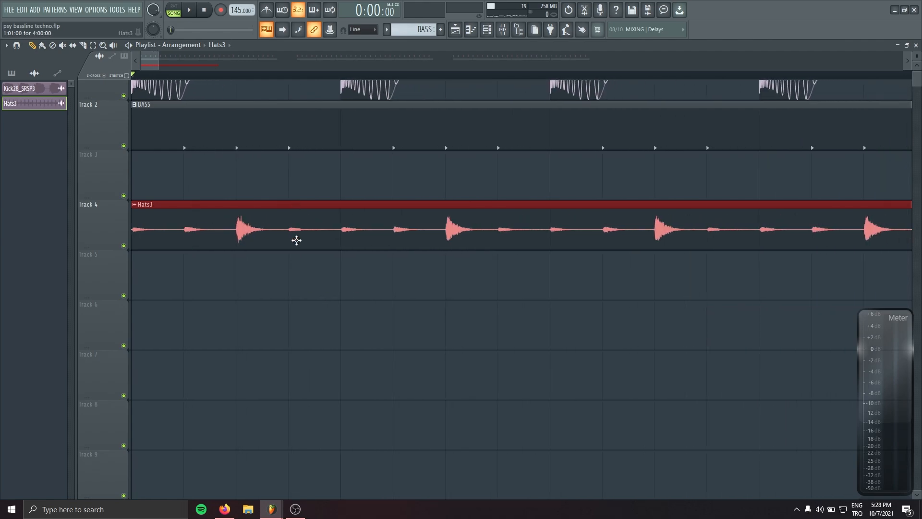
scroll(371, 242, "down", 3)
scroll(284, 219, "up", 1)
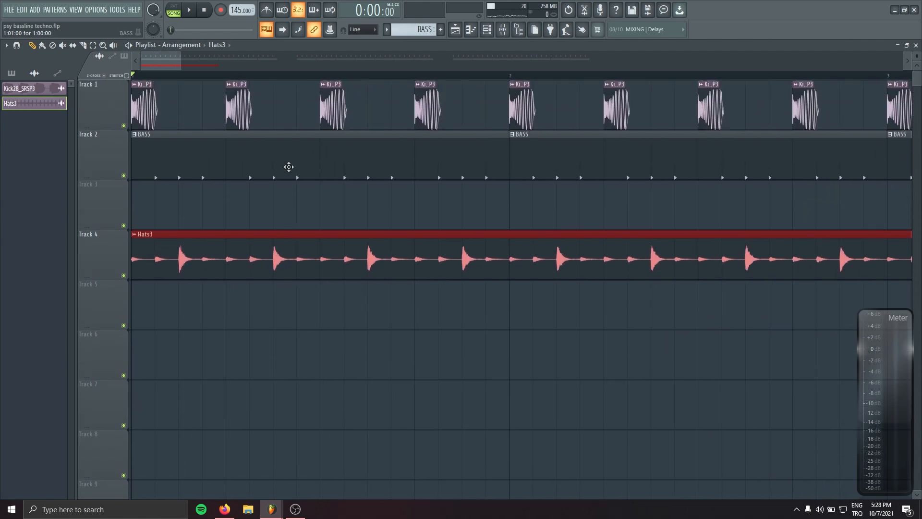
double_click(290, 169)
key("Escape")
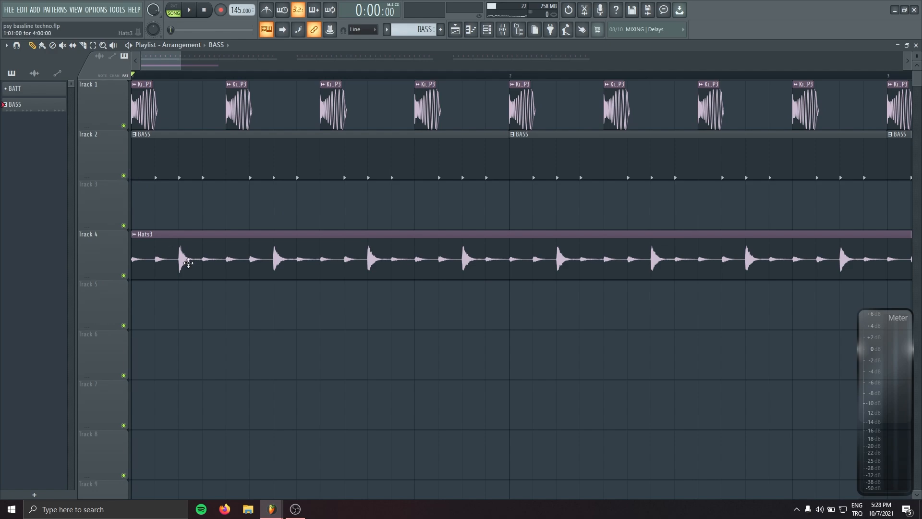
Insert a track above the BASS track and consolidate the first-bar BASS clip into audio.
right_click(87, 156)
left_click(128, 309)
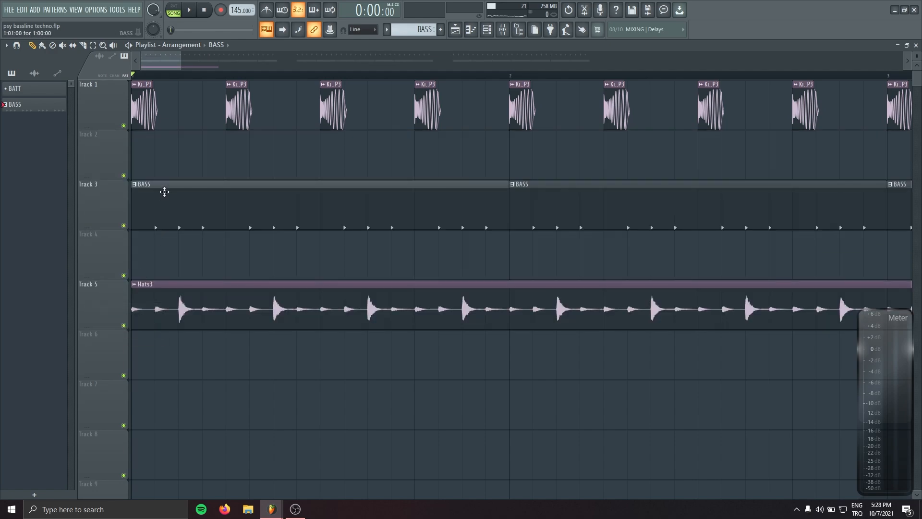
right_click(92, 144)
left_click(194, 277)
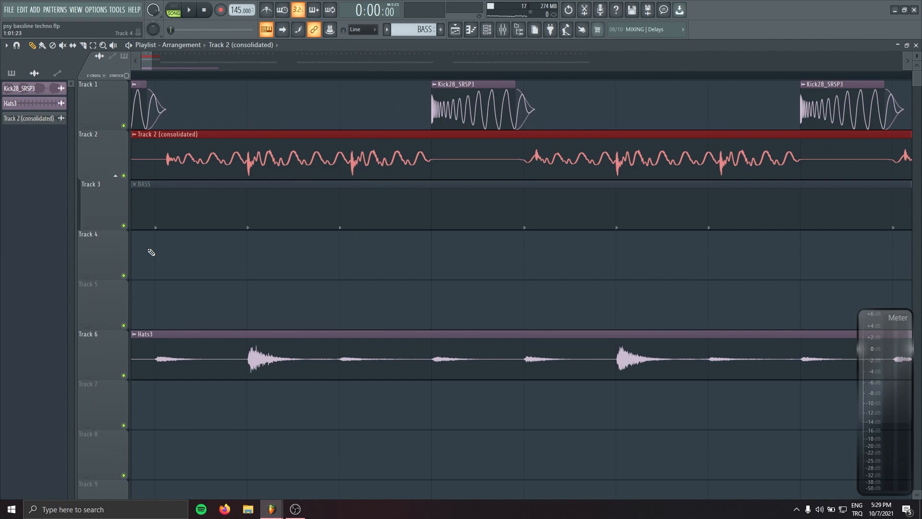
Insert a track above the consolidated bass, move the Hats3 clip to it and chop the clip with Sharp auto-slicing.
right_click(115, 131)
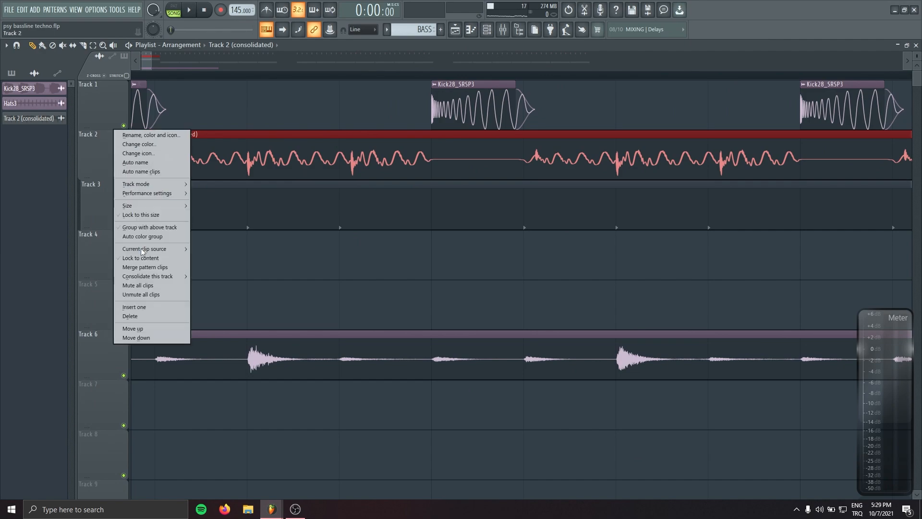
left_click(148, 307)
left_click_drag(190, 391, 175, 140)
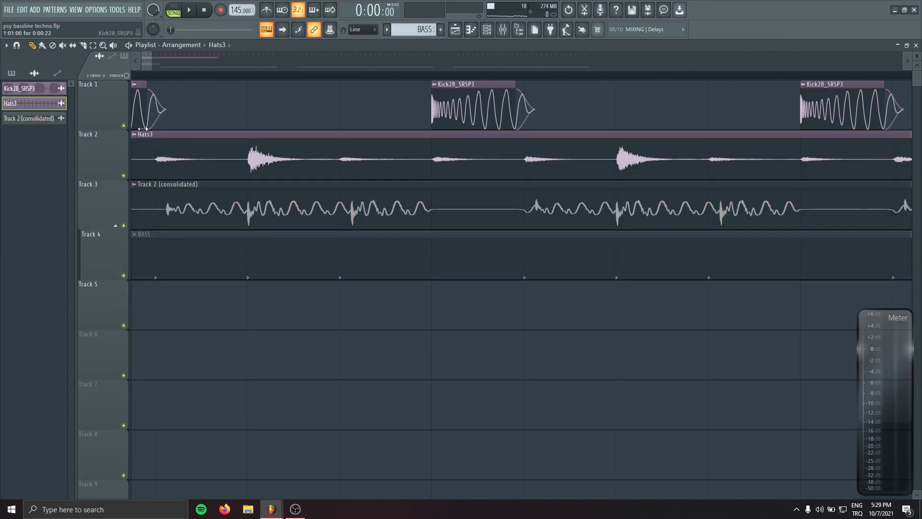
left_click(136, 139)
mouse_move(170, 254)
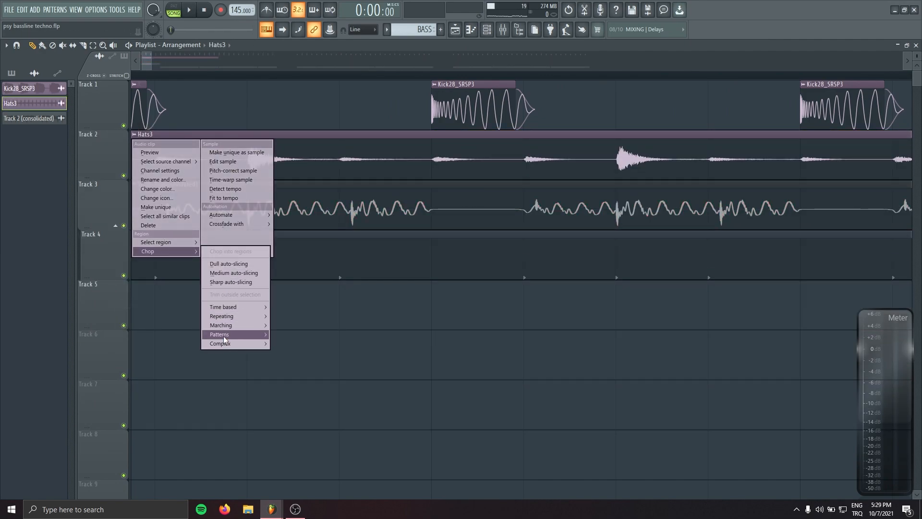
left_click(234, 284)
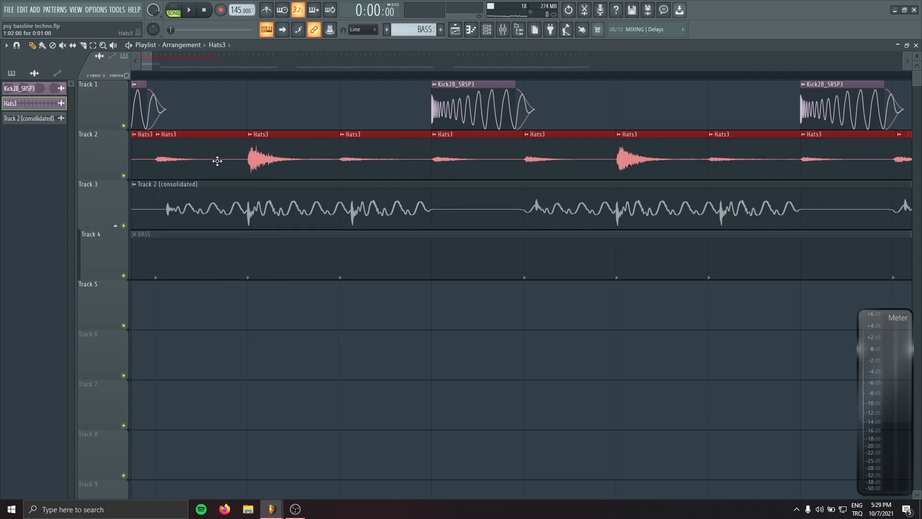
Nudge the quiet off-beat Hats3 slices across bar 1 to match the swung hits of the consolidated bass.
left_click(291, 304, "ctrl")
left_click_drag(221, 272, 528, 342)
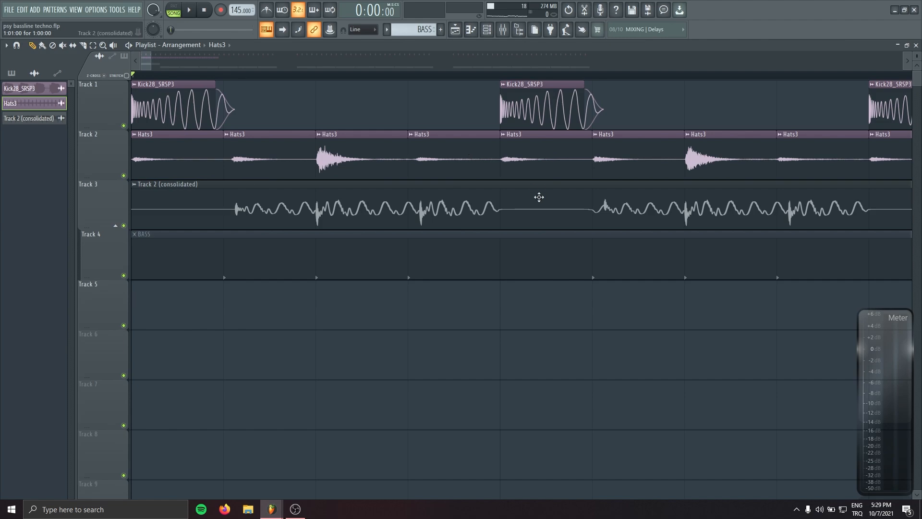
left_click_drag(539, 197, 329, 171)
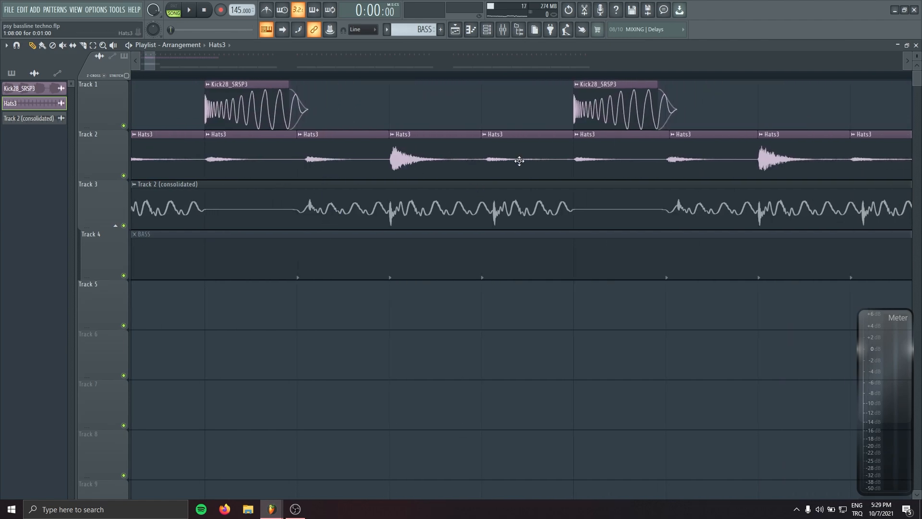
scroll(585, 191, "left", 2)
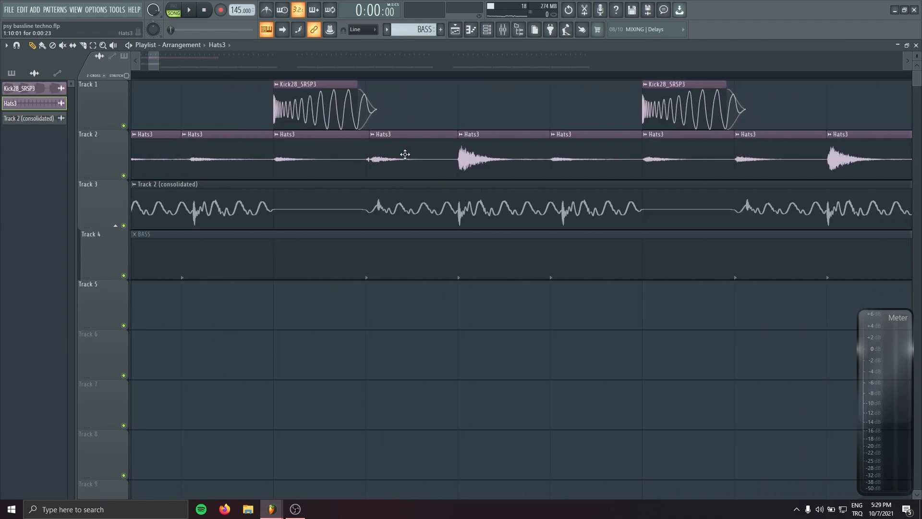
left_click_drag(529, 180, 350, 156)
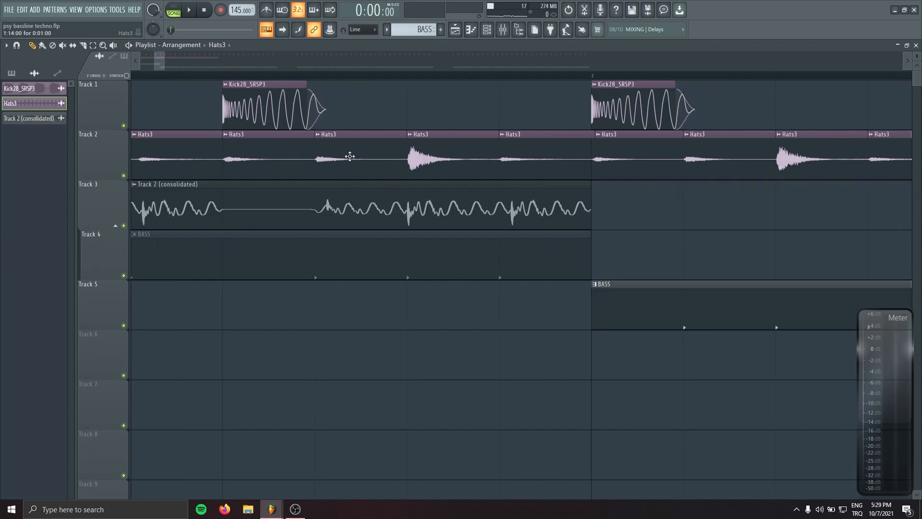
left_click_drag(539, 159, 324, 194)
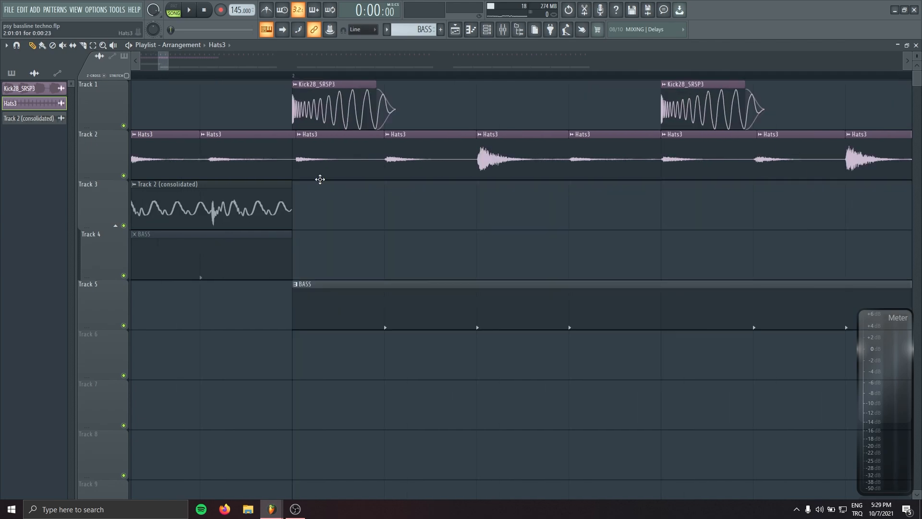
left_click_drag(448, 191, 315, 186)
Repeat the edited first-bar hat slices through bar 4 and move the first-bar BASS pattern clip to track 5.
scroll(323, 238, "down", 6)
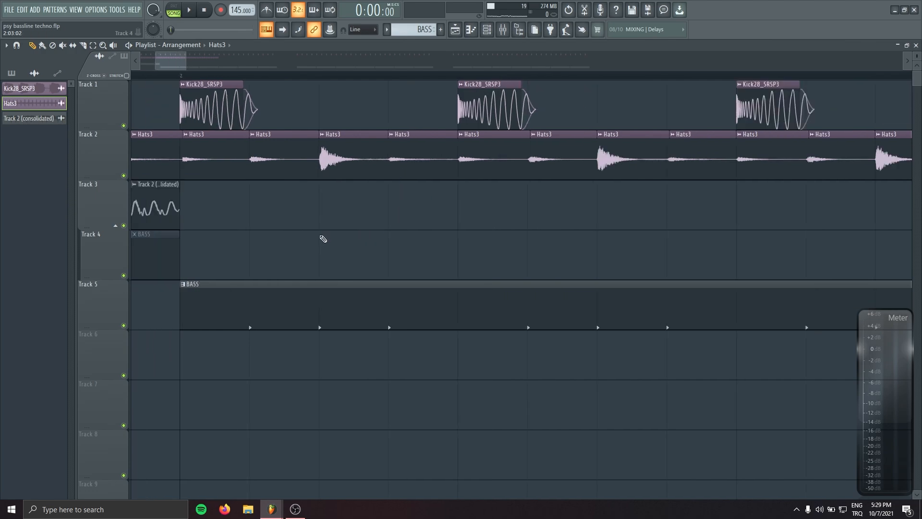
mouse_move(236, 151)
left_mouse_down()
mouse_move(529, 159)
mouse_move(137, 156)
left_mouse_up()
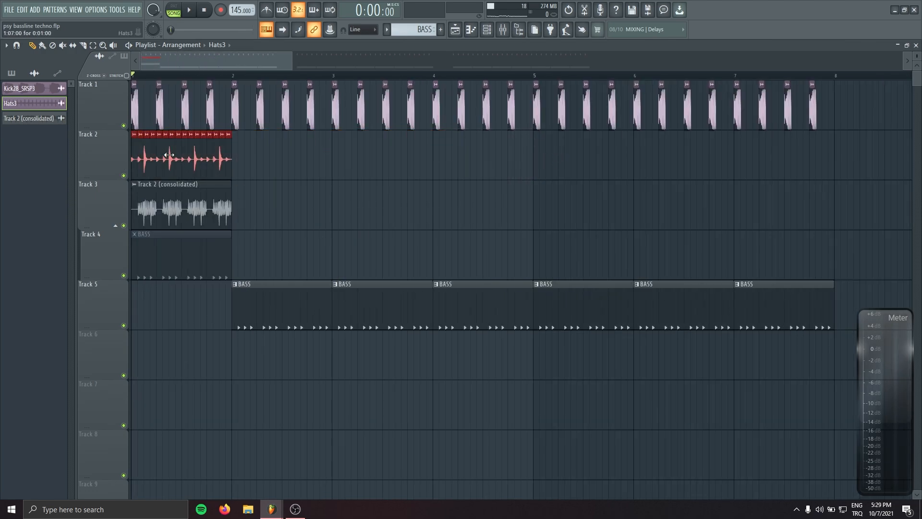
left_click_drag(228, 157, 137, 154)
key("ctrl+b")
left_click_drag(163, 256, 162, 306)
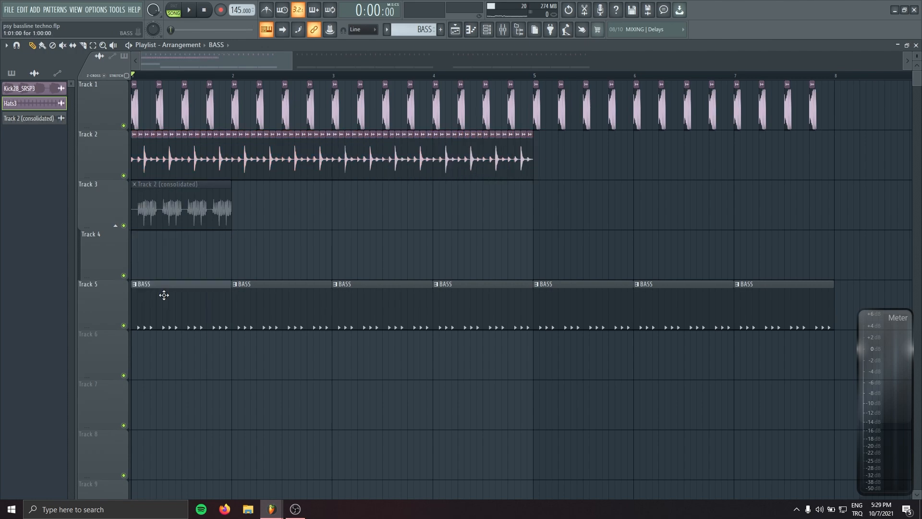
Extend the hat slices through bar 7, trim the excess beyond it, and set the Hats3 channel volume to 66%.
left_click_drag(589, 158, 546, 175)
key("space")
scroll(373, 228, "down", 3)
left_click_drag(434, 168, 402, 155)
key("Delete")
double_click(378, 157)
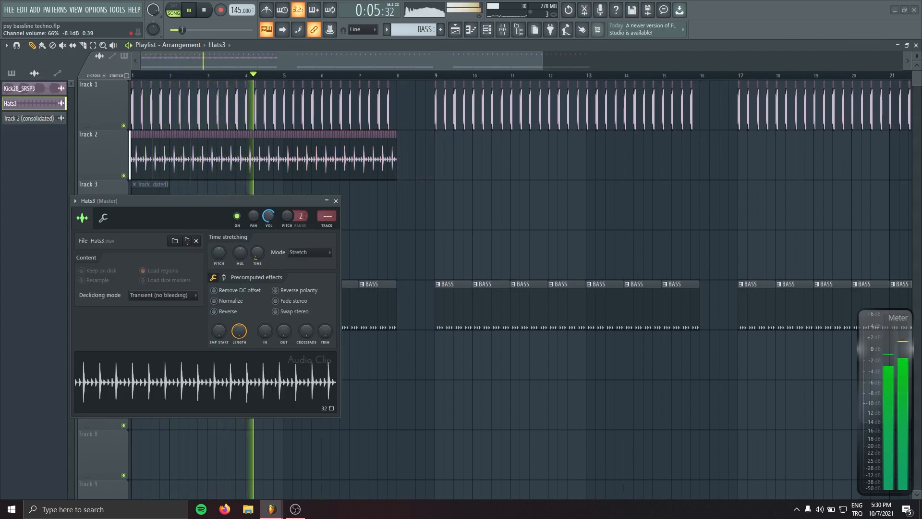
left_click(335, 201)
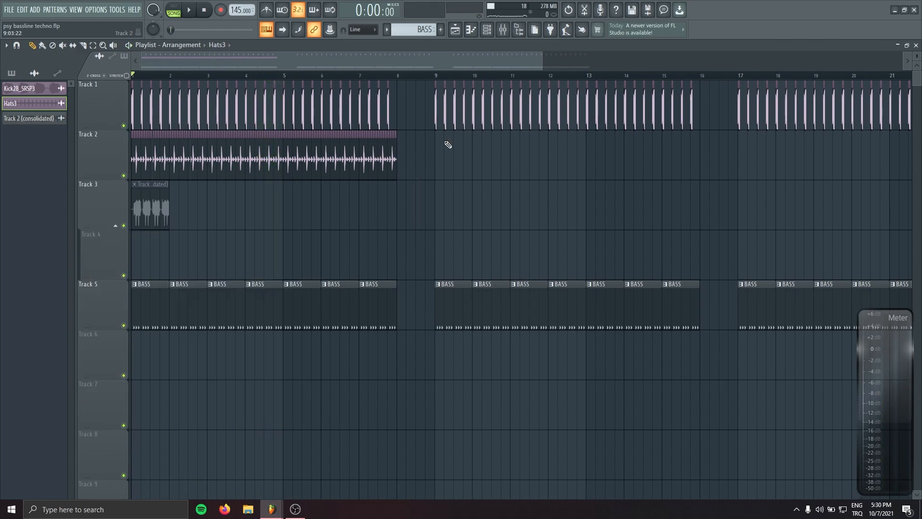
Copy the sliced hats and consolidated bass audio from bars 1–7 to bars 9 and 17.
left_click_drag(193, 153, 777, 163)
scroll(199, 309, "down", 4, "ctrl")
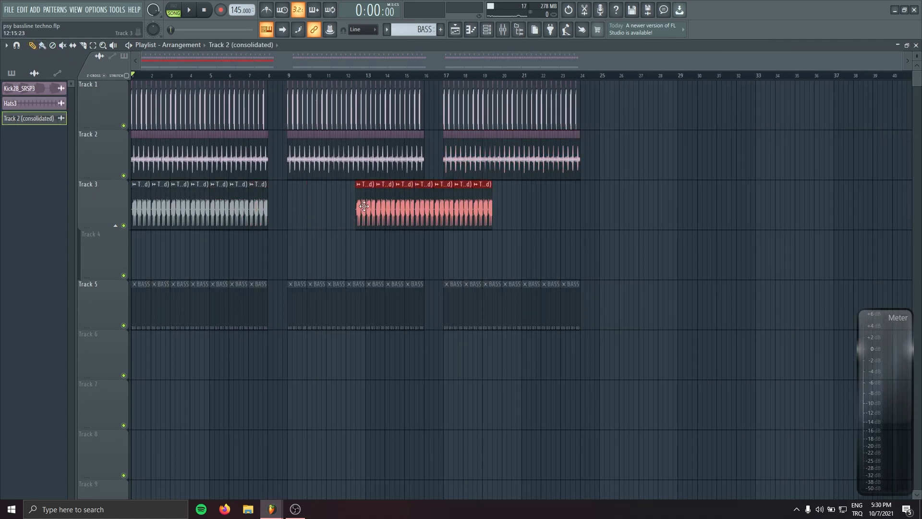
left_click_drag(367, 210, 449, 211)
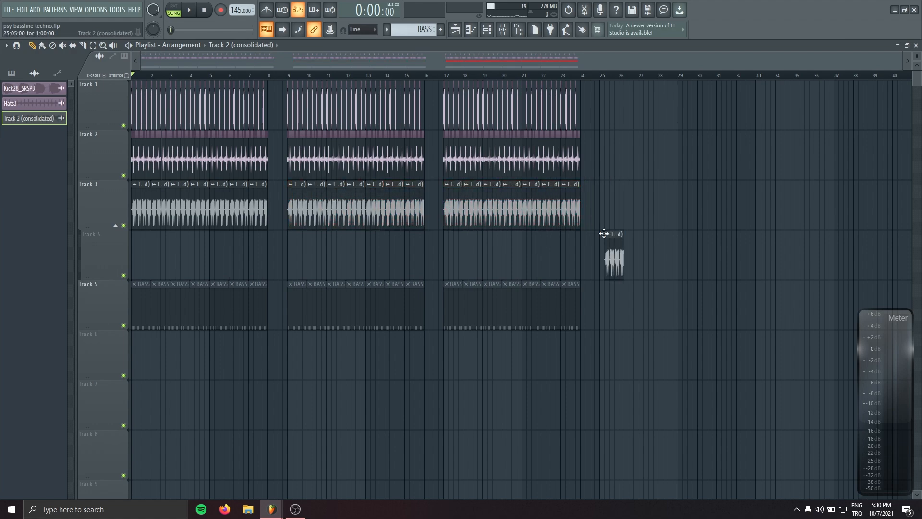
Collapse the group beneath track 3 that holds the BASS pattern clips, and clear the stray audio clip from the playlist.
scroll(185, 226, "down", 3, "alt")
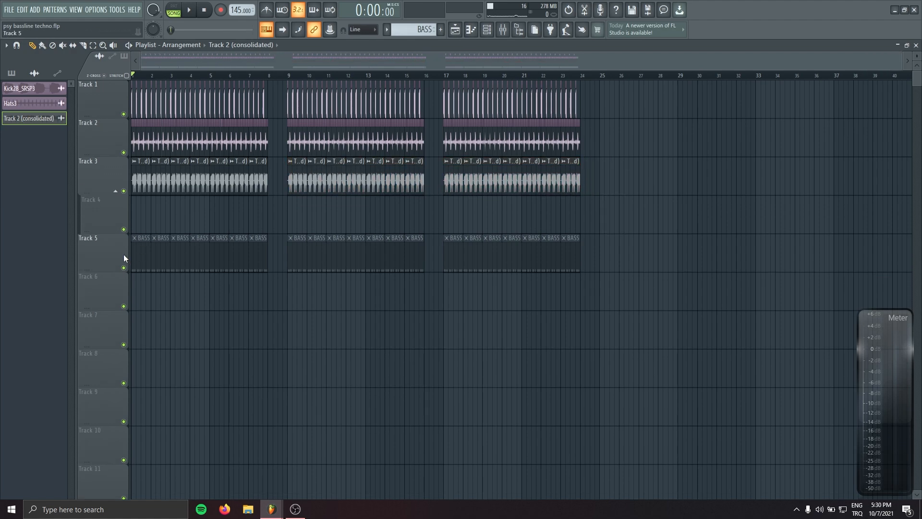
left_click_drag(153, 253, 681, 269, "ctrl")
right_click(681, 259)
right_click(102, 248)
left_click(127, 333)
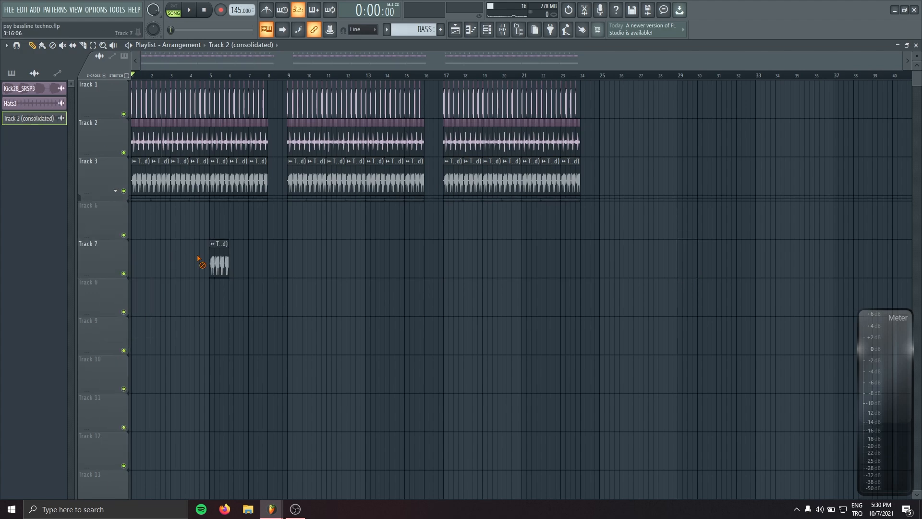
Play the arrangement from the start and check the Fruity Limiter on the master channel.
key("space")
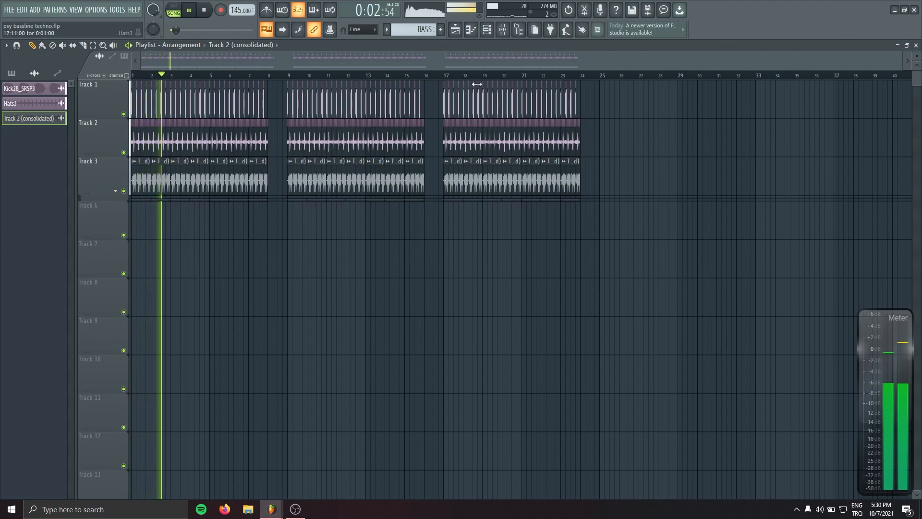
key("F9")
key("space")
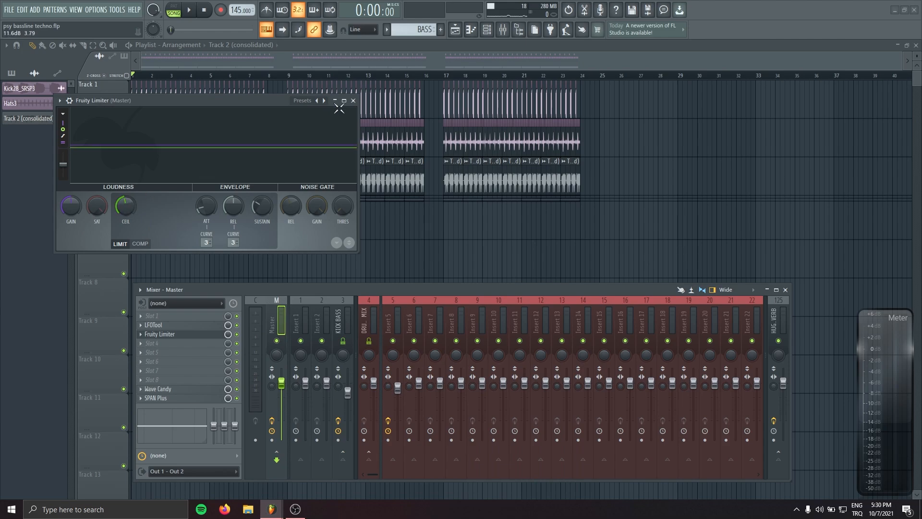
left_click(353, 101)
key("F9")
key("space")
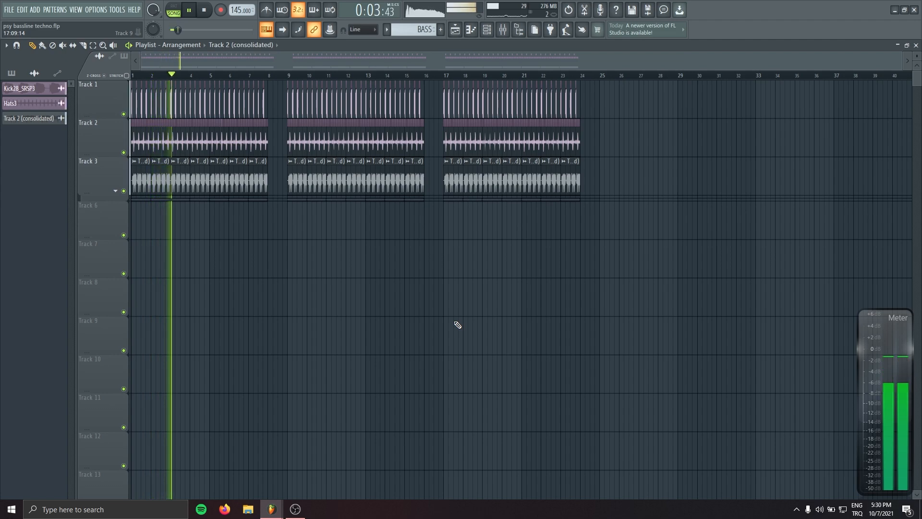
key("space")
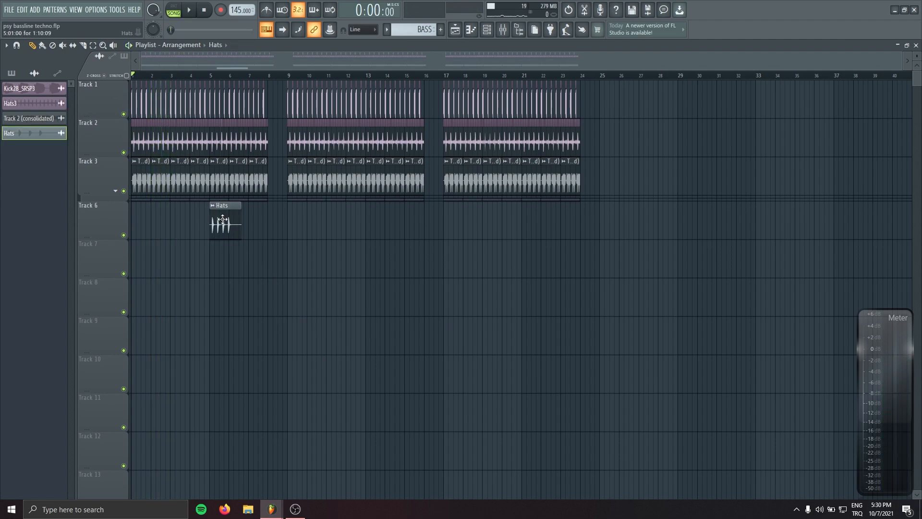
Run tempo detection on the new Hats clip with the estimated tempo and set its time-stretching mode to Stretch.
double_click(222, 220)
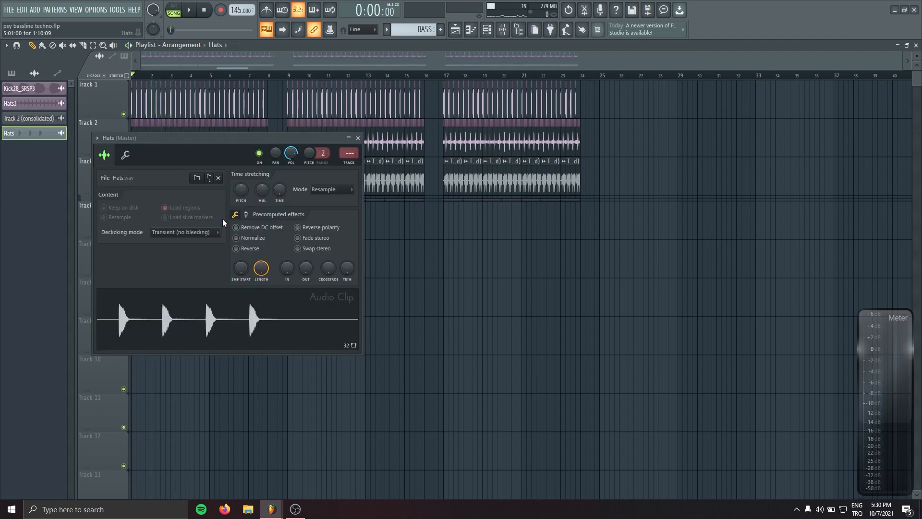
right_click(282, 191)
left_click(353, 217)
left_click(454, 257)
left_click(321, 191)
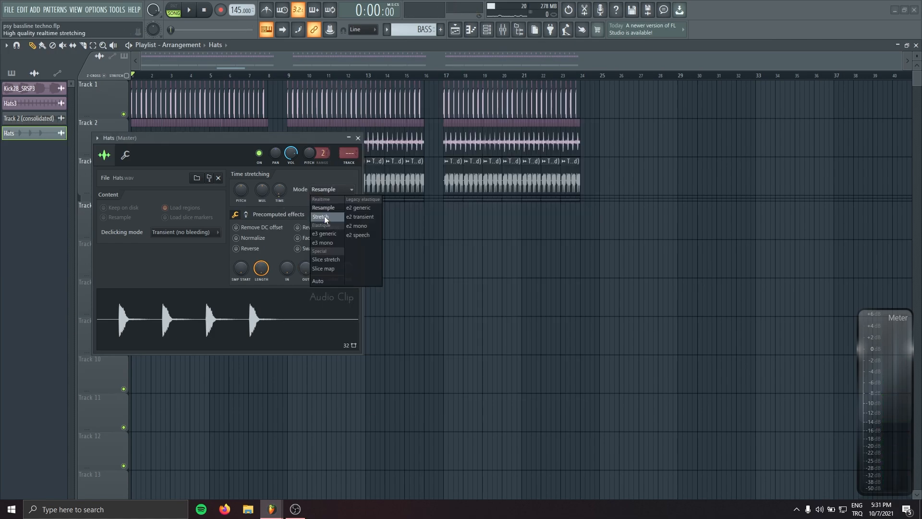
left_click(323, 216)
left_click(356, 139)
Repeat the one-bar Hats clip on track 6 so it fills bars 9–15 and no longer sits in the first section.
scroll(183, 238, "up", 1)
scroll(185, 241, "up", 2)
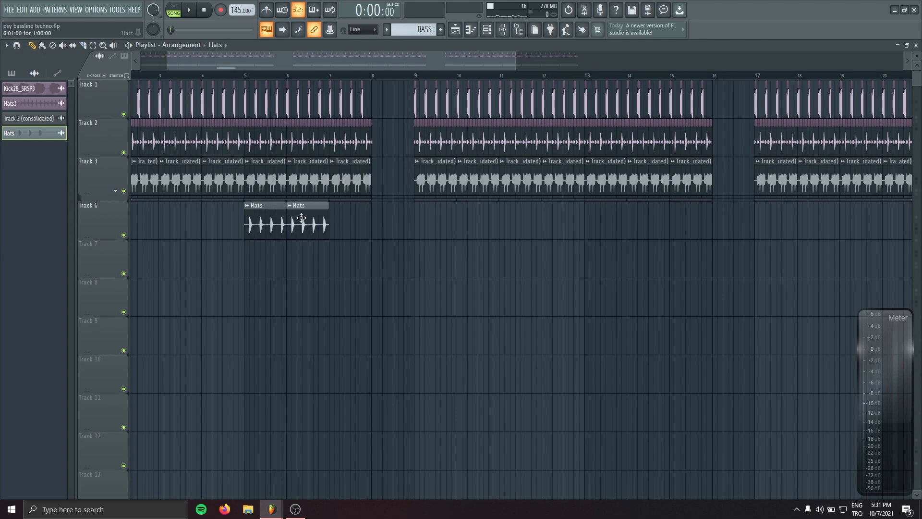
scroll(312, 240, "down", 4)
key("space")
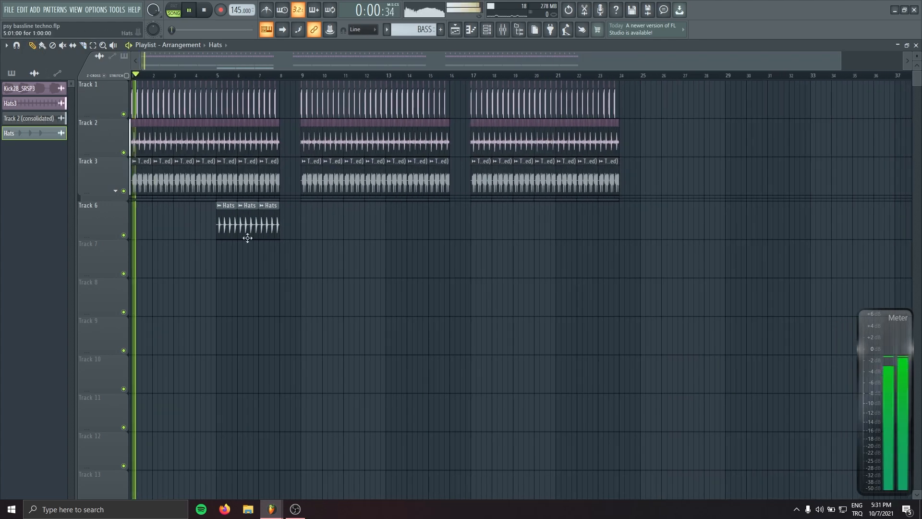
left_click_drag(310, 231, 223, 231)
left_click_drag(224, 230, 373, 224)
right_click(270, 230)
left_click_drag(442, 224, 432, 225)
Remove the last beat of bar 4 from the consolidated bass and the Hats3 slices during playback.
key("space")
scroll(192, 216, "up", 8, "ctrl")
key("space")
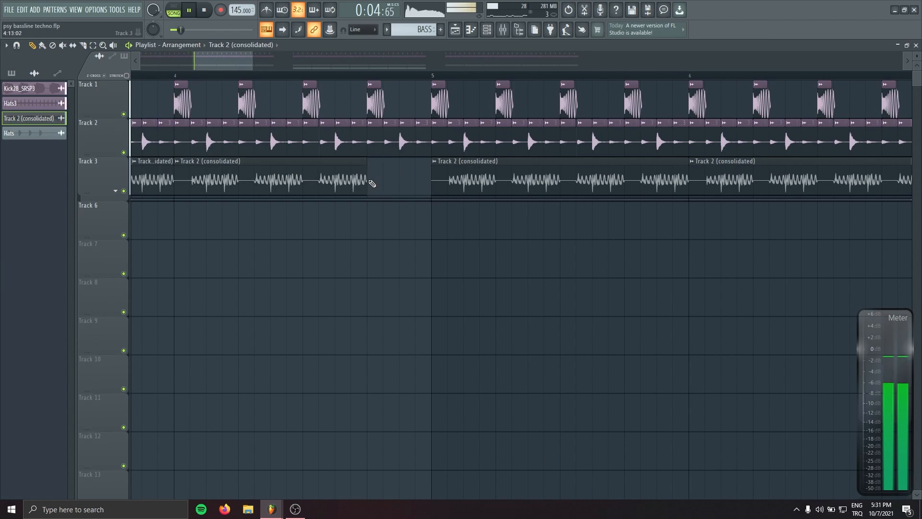
right_click(354, 148)
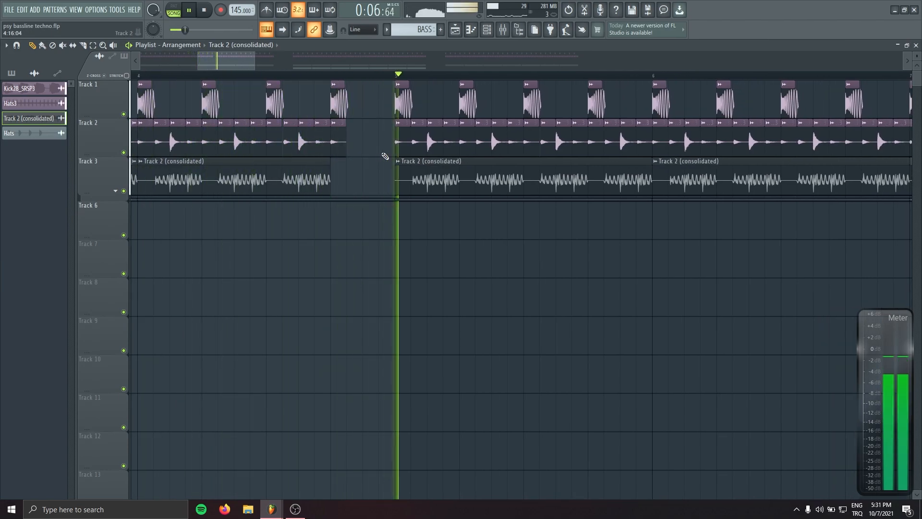
scroll(288, 279, "down", 6, "ctrl")
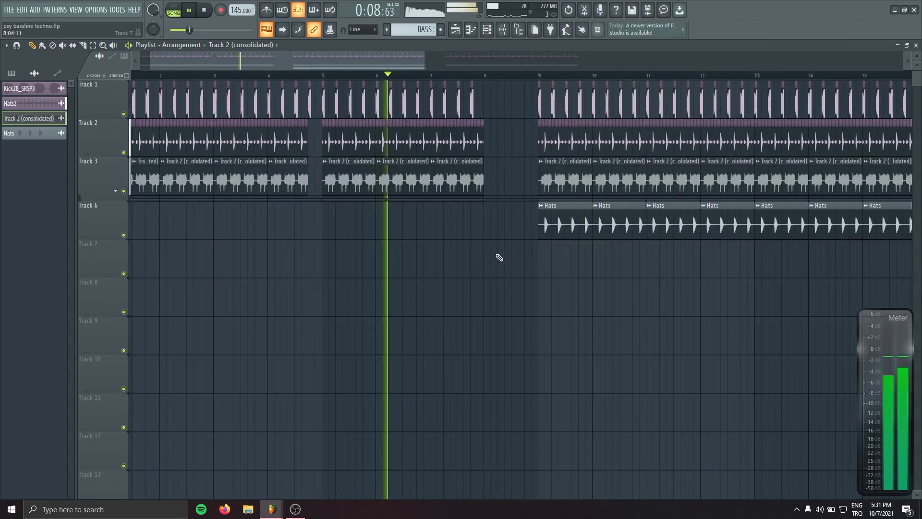
scroll(453, 280, "down", 4, "ctrl")
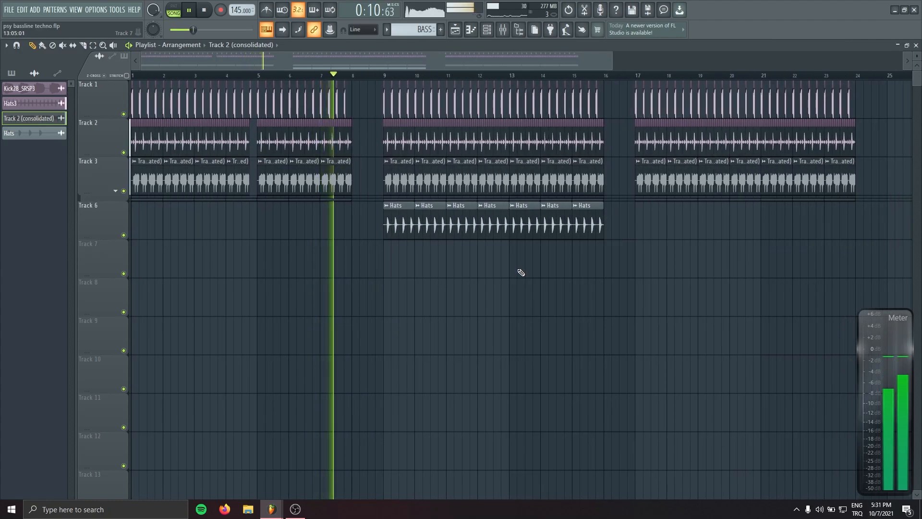
scroll(404, 282, "down", 4, "ctrl")
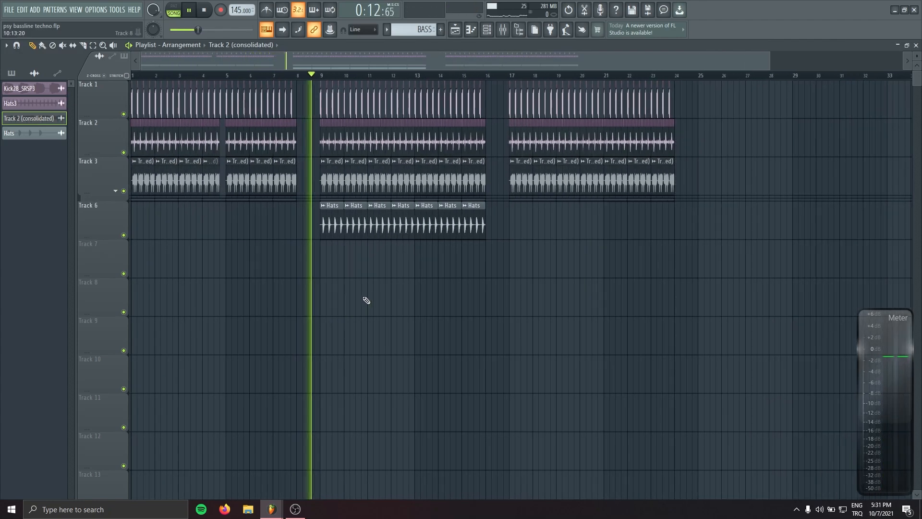
Set the Hats channel volume to 67%.
double_click(391, 224)
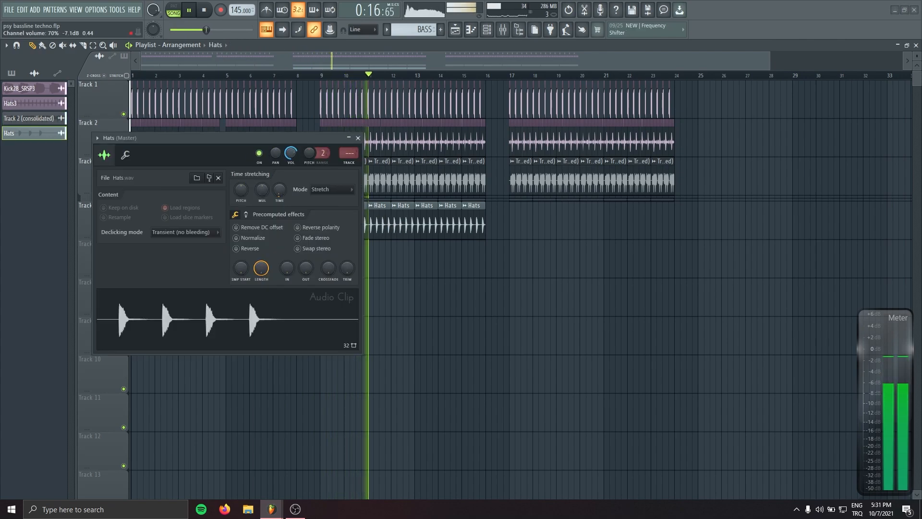
left_click_drag(291, 154, 290, 155)
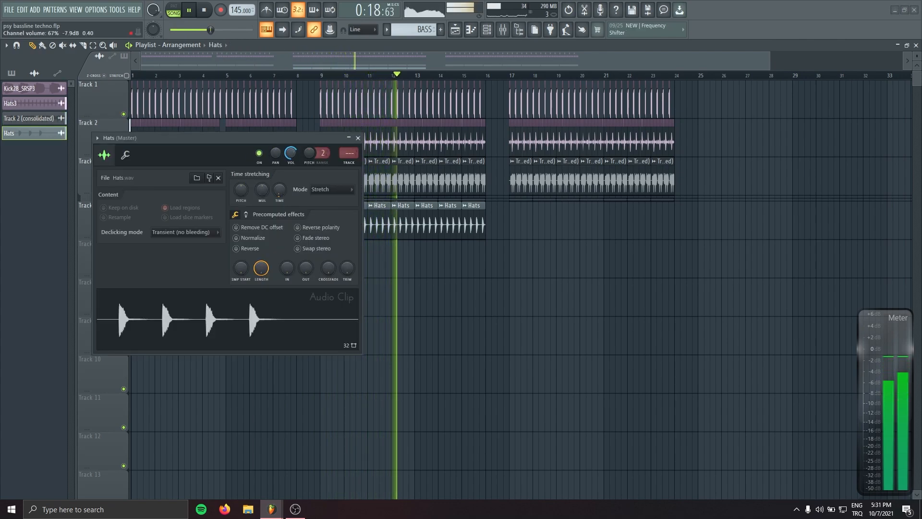
left_click(358, 138)
Replace the track 1–3 sections at bars 9 and 17 with copies of the edited bars 1–7, and copy the Hats to bar 17.
key("ctrl+z")
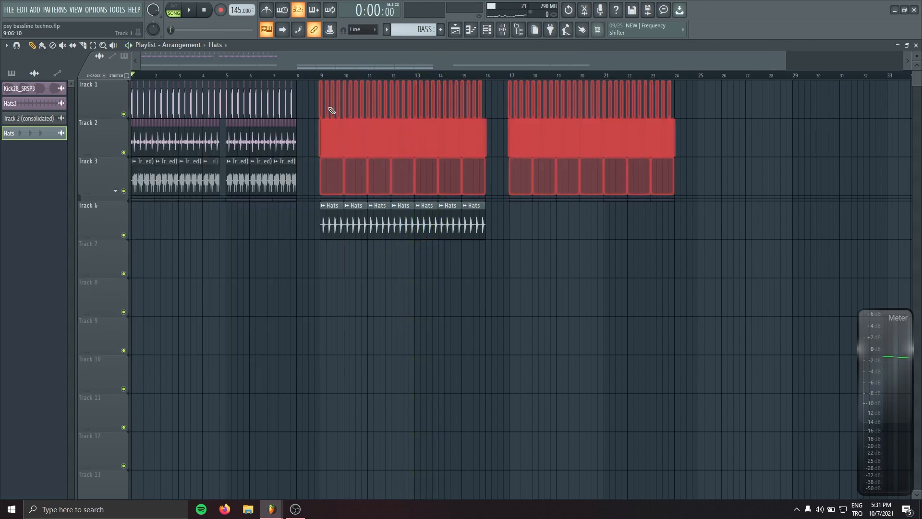
left_click_drag(324, 98, 284, 119)
left_click_drag(73, 150, 73, 150, "ctrl")
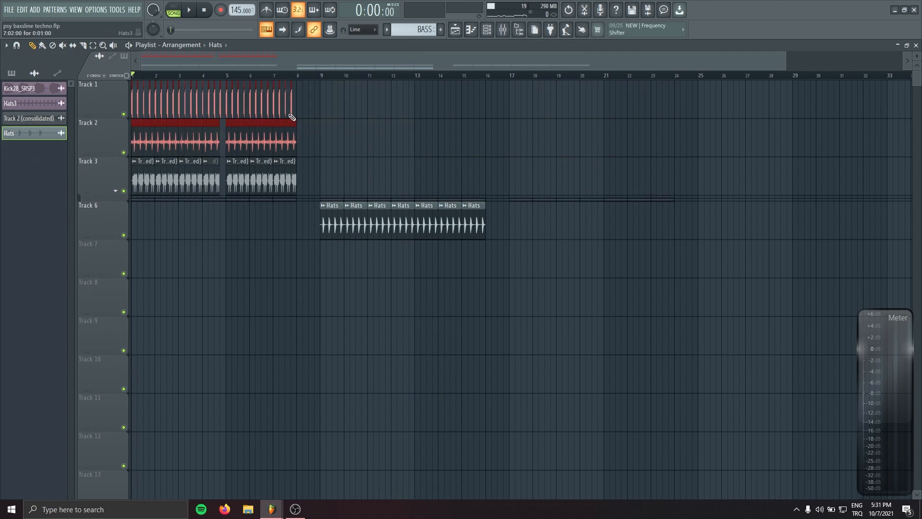
left_click_drag(326, 108, 94, 181, "ctrl")
left_click_drag(164, 139, 360, 140, "shift")
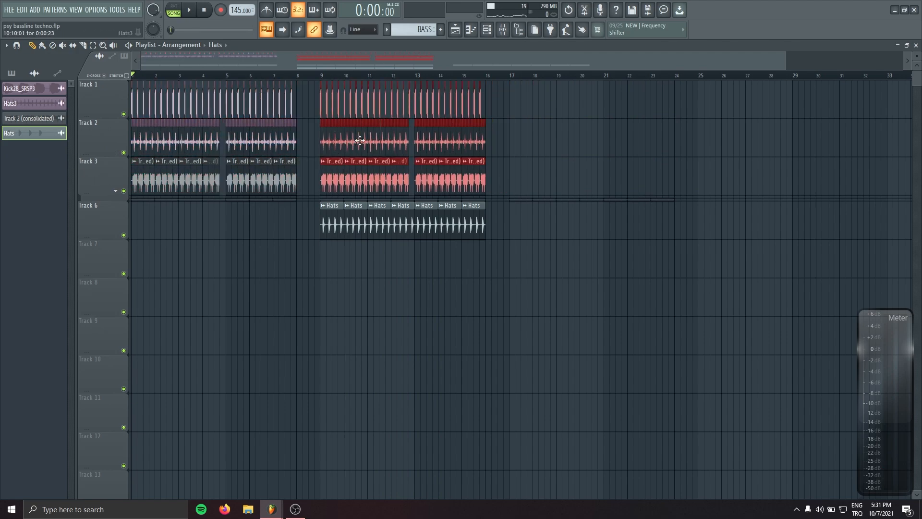
left_click_drag(415, 117, 415, 116, "shift")
key("ctrl+b")
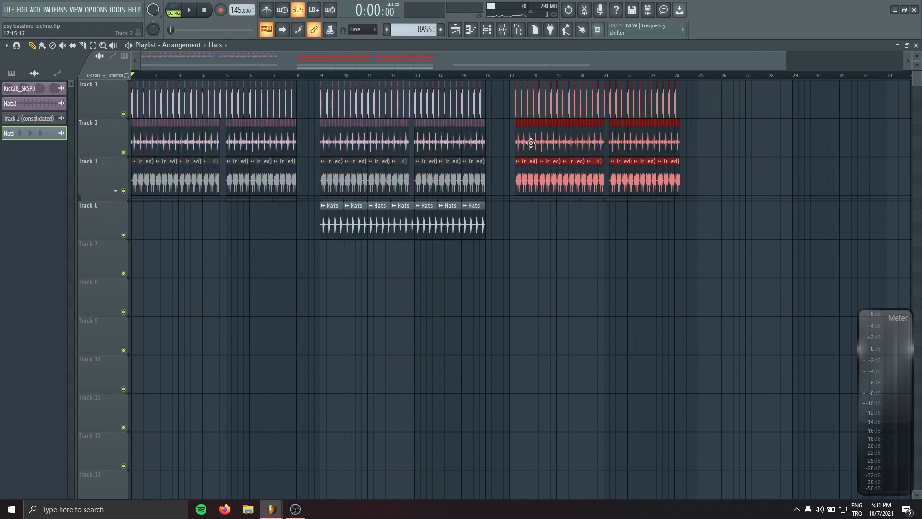
left_click_drag(495, 232, 516, 226, "ctrl")
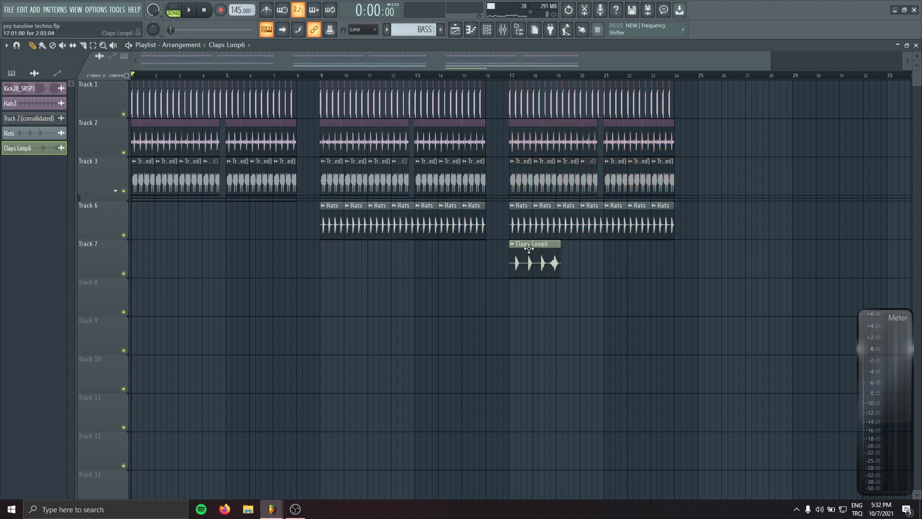
Assign the estimated 132 BPM tempo to the Claps Loop6 clip and set its time-stretching mode to Stretch.
double_click(529, 248)
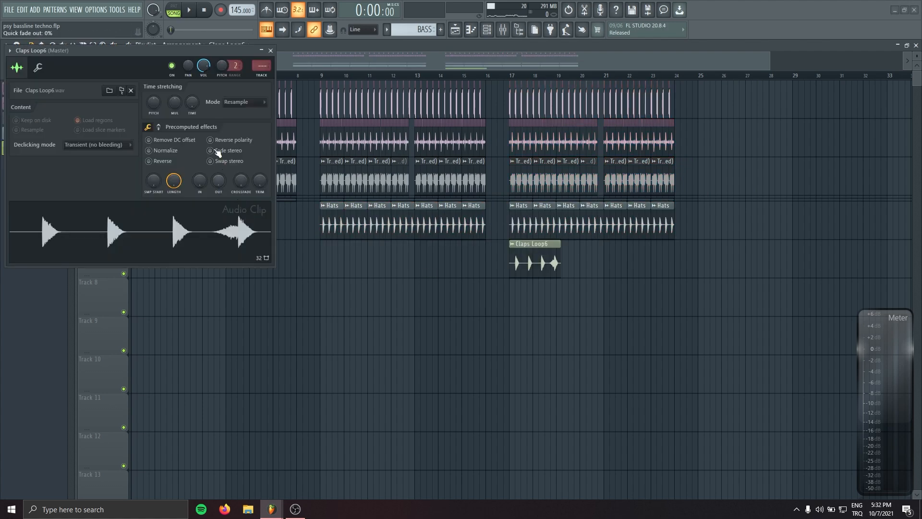
right_click(197, 103)
left_click(218, 115)
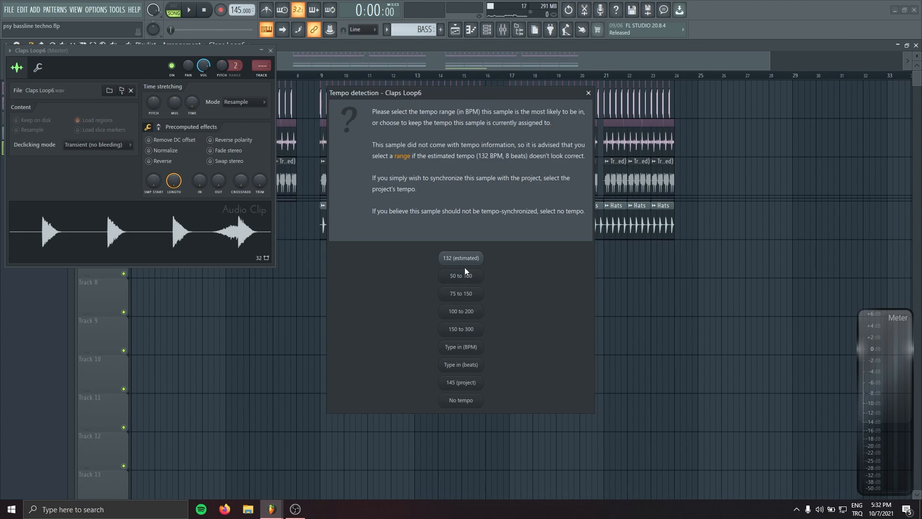
left_click(464, 260)
left_click(231, 106)
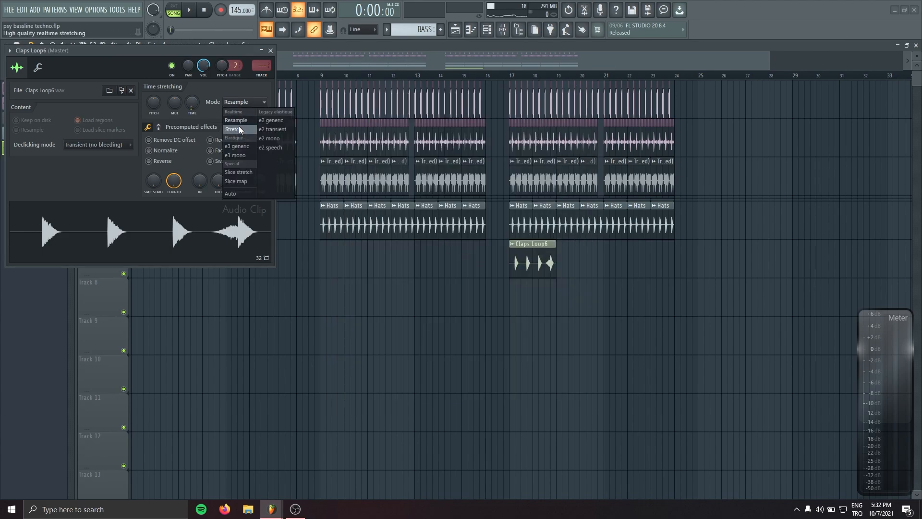
left_click(238, 126)
left_click(270, 51)
Repeat Claps Loop6 on track 7 from bar 17 through bar 23, trim the excess, and slightly lower its channel volume.
left_click(320, 75)
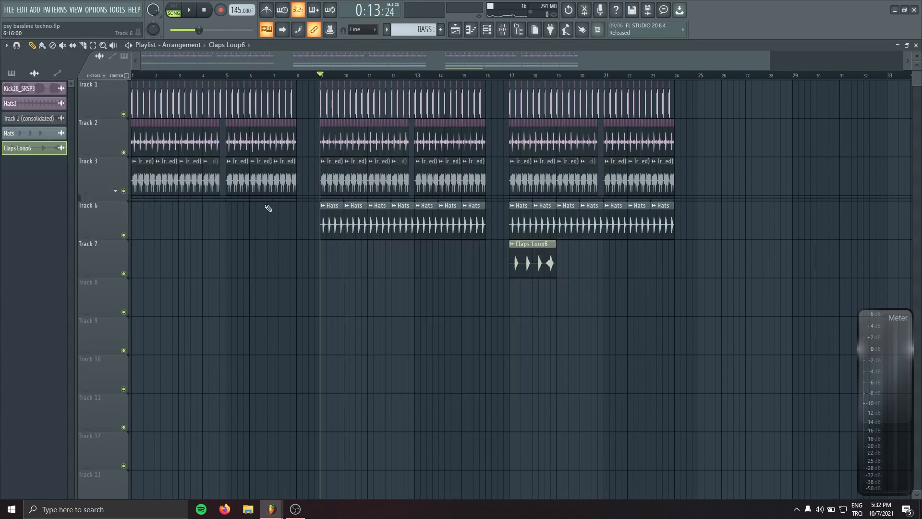
scroll(312, 103, "right", 2)
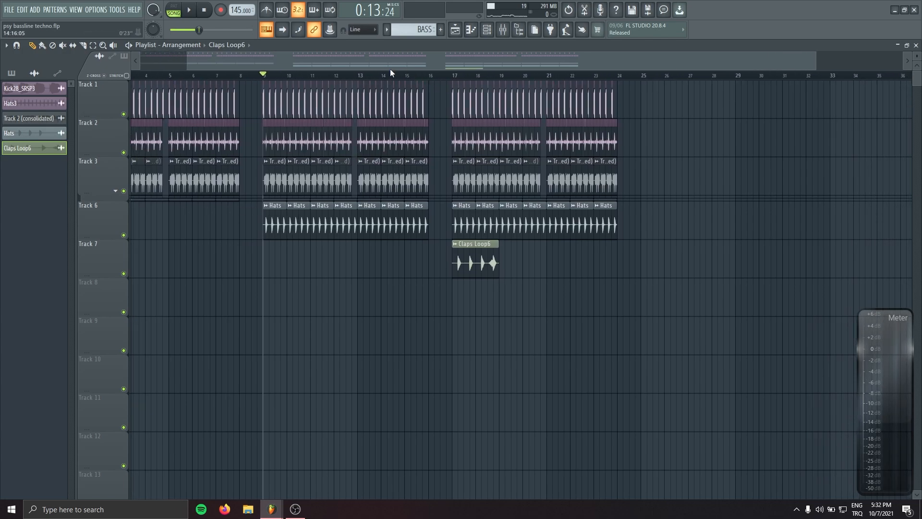
left_click(404, 74)
left_click_drag(538, 261, 513, 261)
double_click(513, 261)
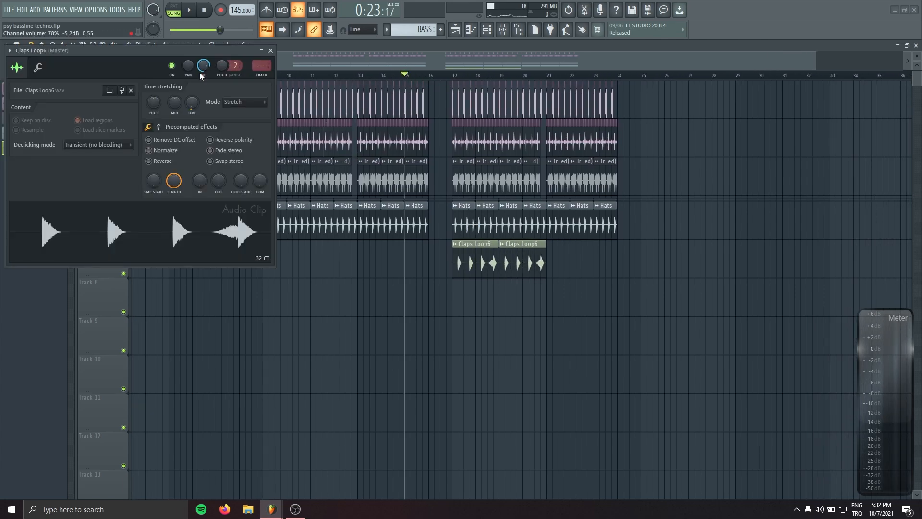
left_click(429, 76)
left_click(549, 262)
left_click(595, 264)
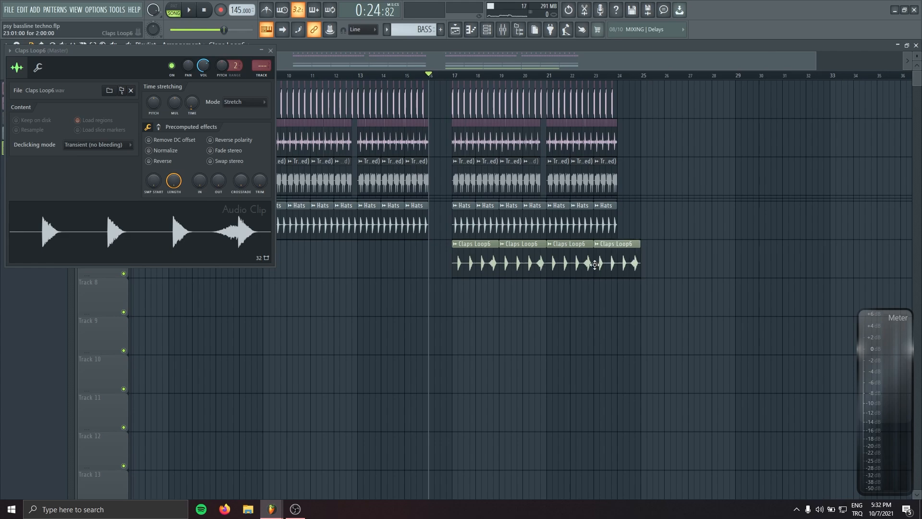
key("space")
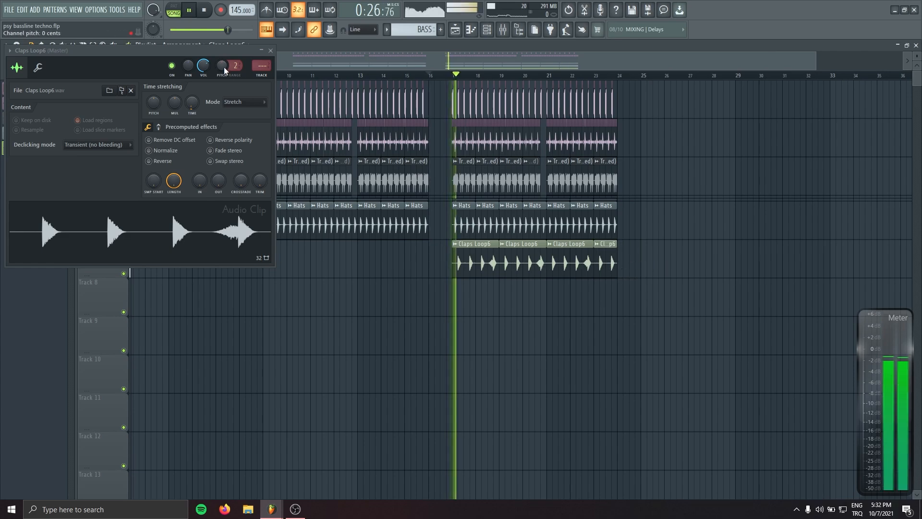
left_click(271, 50)
Play the section starting at bar 17 and examine how the claps line up with the kick, bass and hats.
left_click(661, 217)
right_click(669, 222)
scroll(566, 360, "up", 3)
scroll(566, 356, "up", 3)
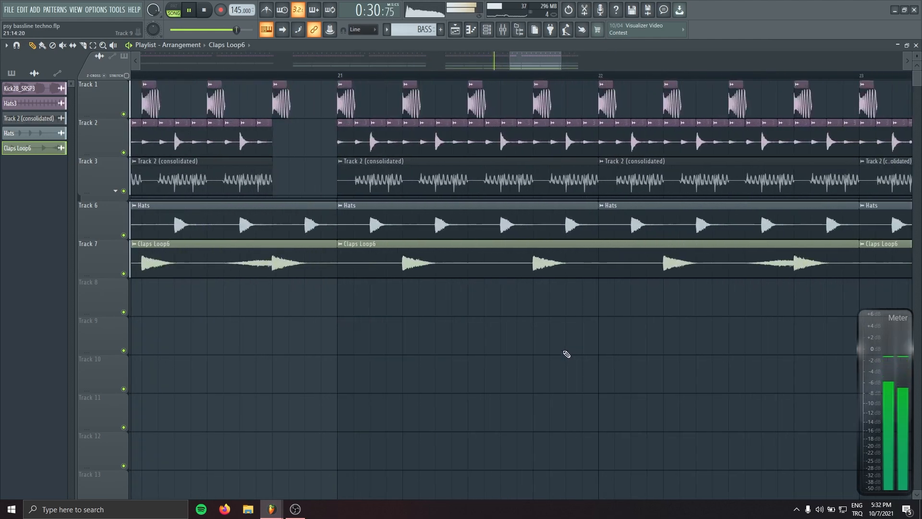
scroll(548, 320, "up", 4)
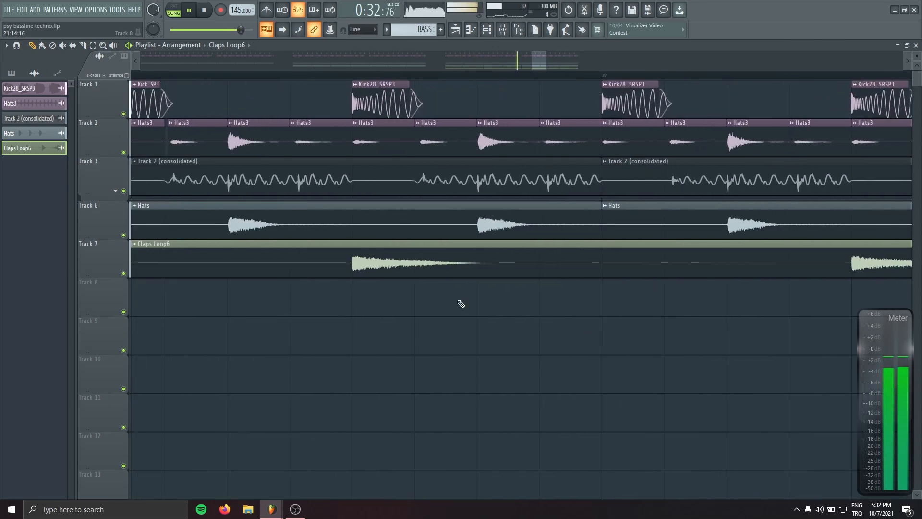
scroll(407, 346, "down", 1)
scroll(407, 346, "down", 7)
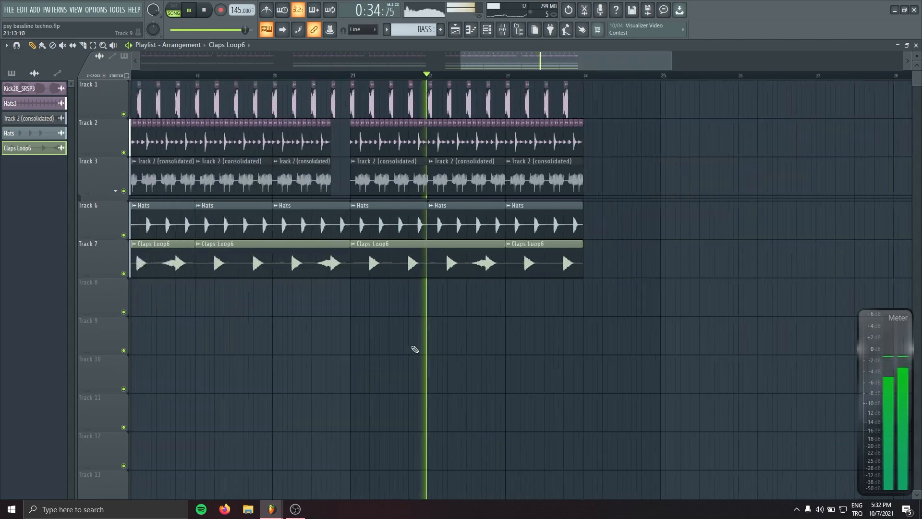
scroll(413, 347, "down", 1)
left_click(603, 332)
right_click(613, 337)
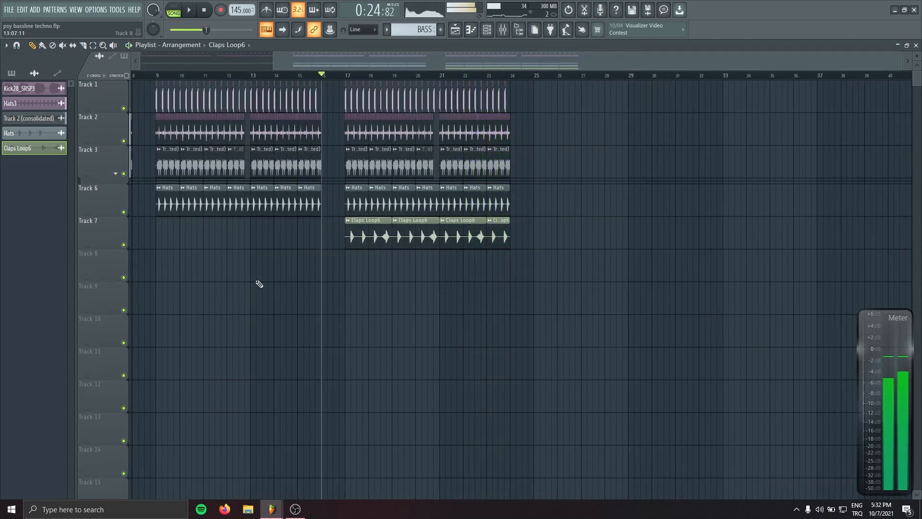
key("space")
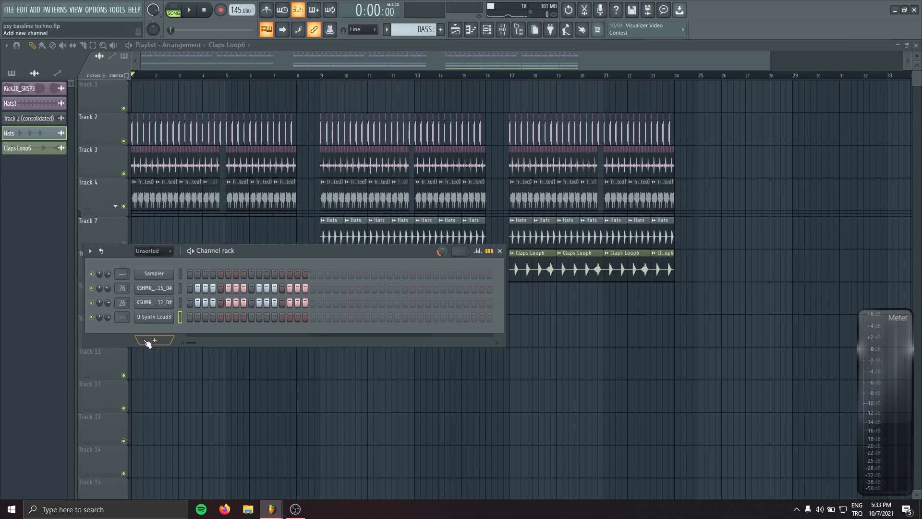
Open the D Synth Lead3 channel's sampler settings and audition its sample.
left_click(154, 317)
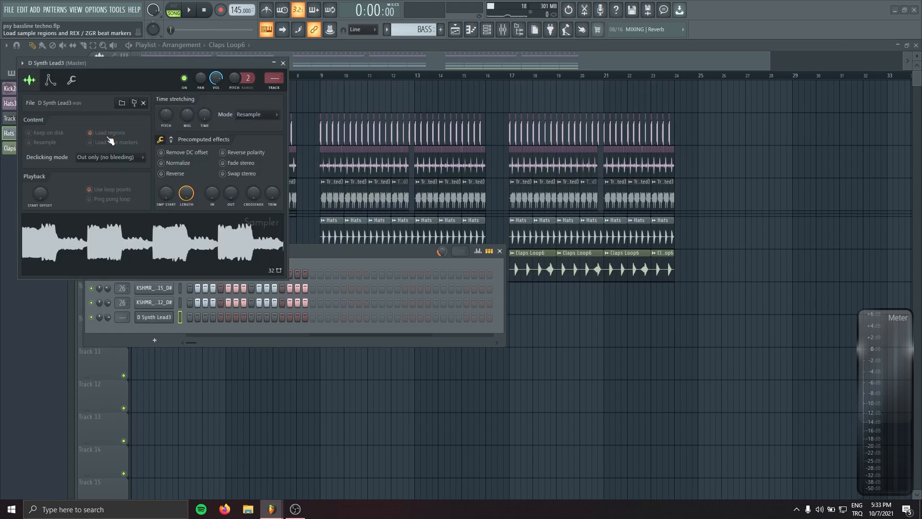
left_click_drag(86, 150, 160, 245)
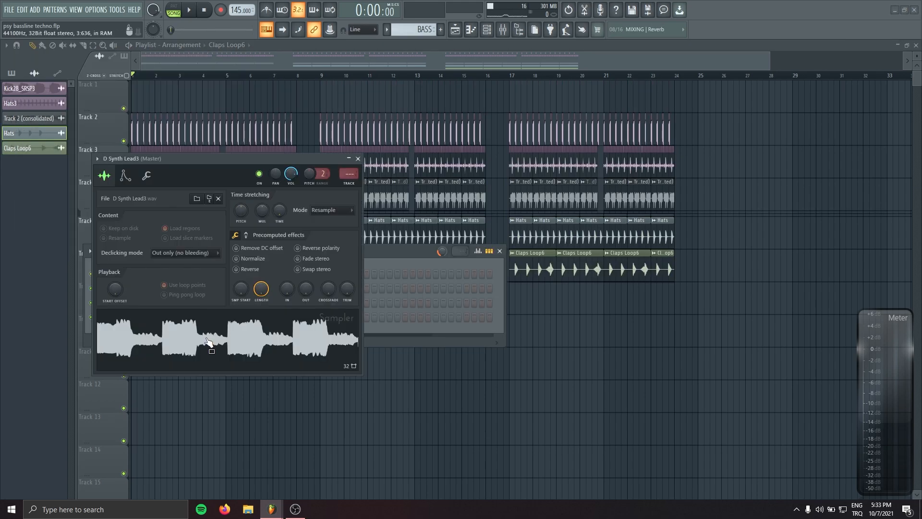
left_click(220, 336)
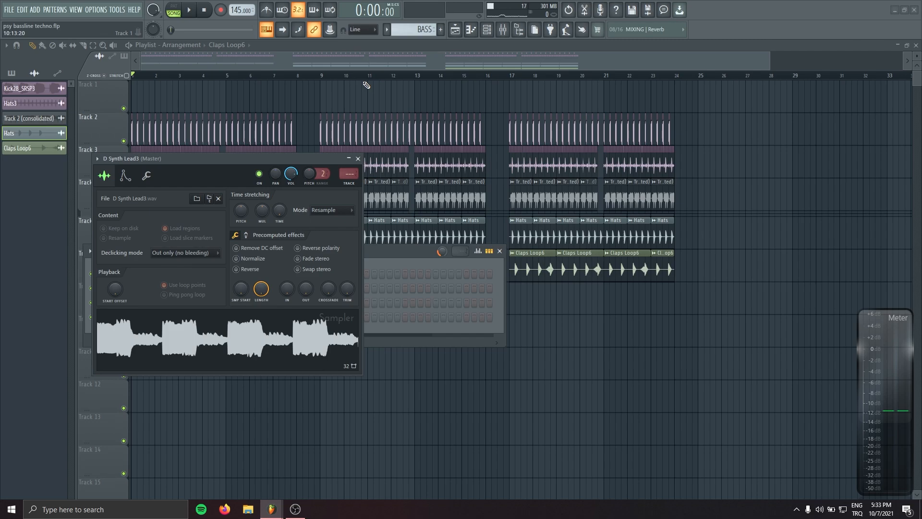
Name the new pattern LD and place one clip of it on track 1 at bar 1.
left_click(441, 30)
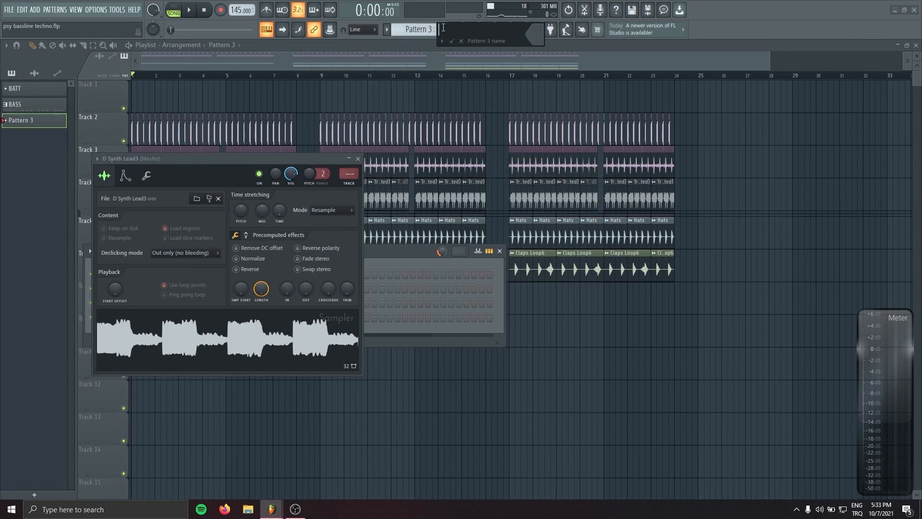
type("LD")
key("Return")
left_click(150, 93)
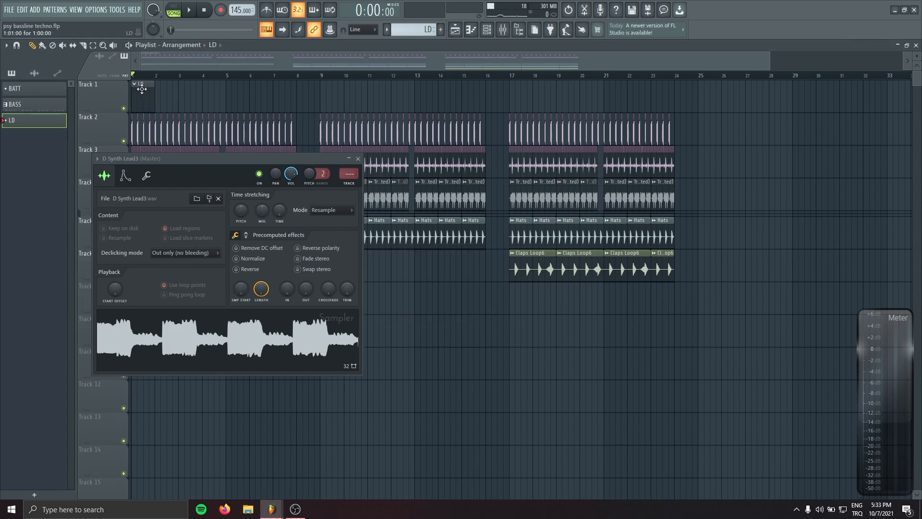
Route the D Synth Lead3 channel to mixer insert 33.
left_click(126, 178)
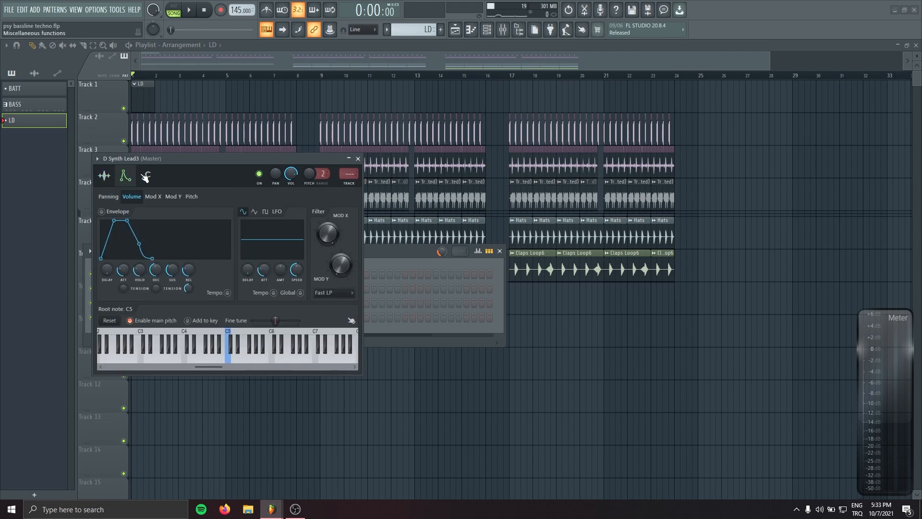
left_click(147, 176)
left_click(105, 175)
double_click(350, 174)
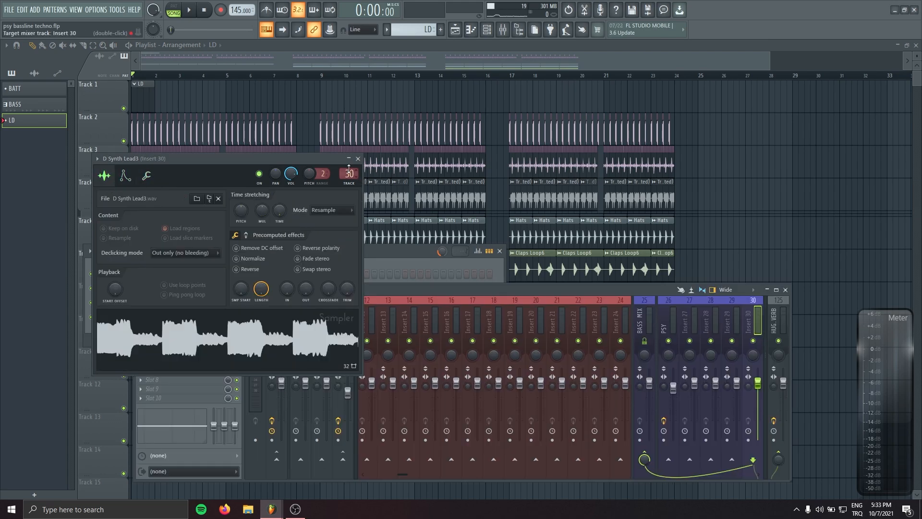
mouse_move(349, 174)
left_mouse_down()
mouse_move(349, 157)
mouse_move(350, 174)
mouse_move(350, 165)
left_mouse_up()
left_click_drag(350, 164, 350, 170)
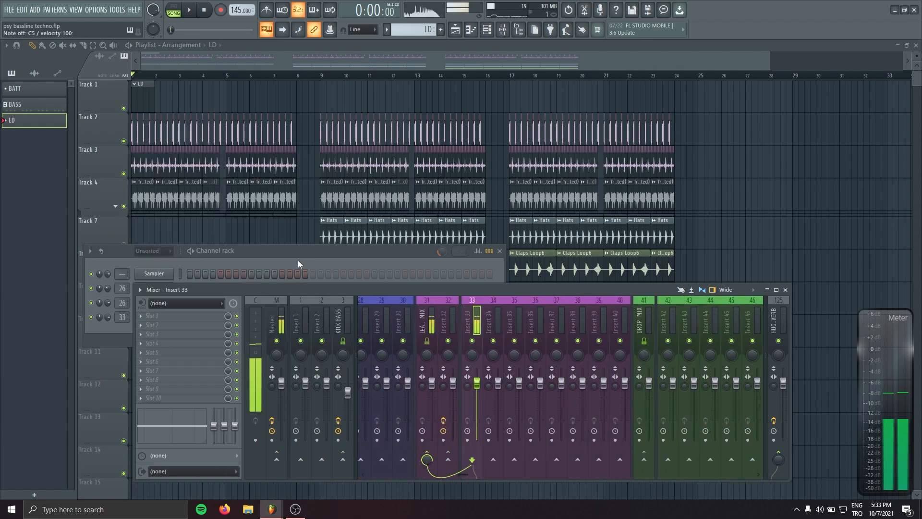
Raise the D Synth Lead3 sample's quick fade-out so only its first hit remains, and audition the lead.
left_click(298, 261)
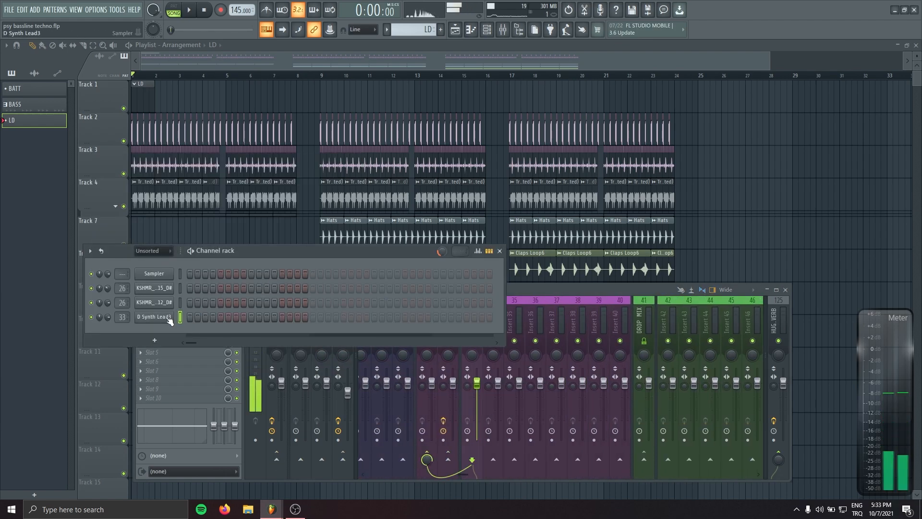
left_click(169, 319)
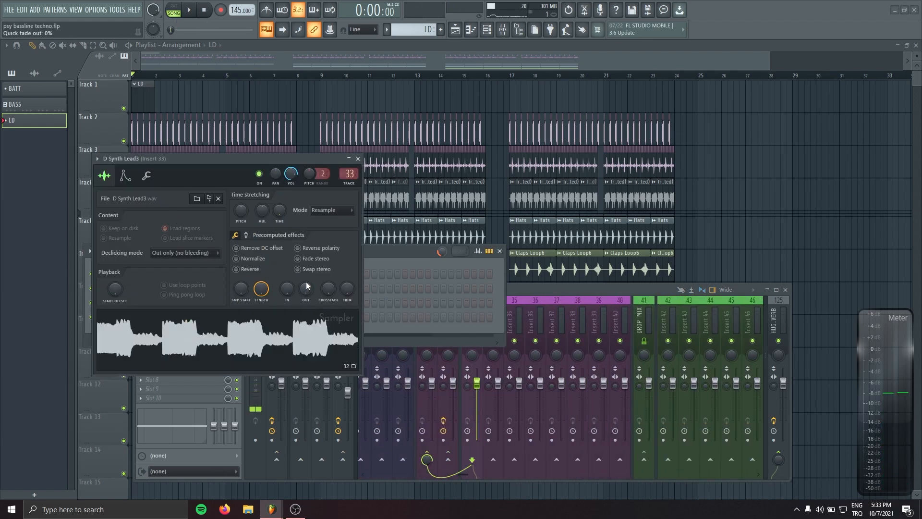
left_click_drag(305, 289, 306, 284)
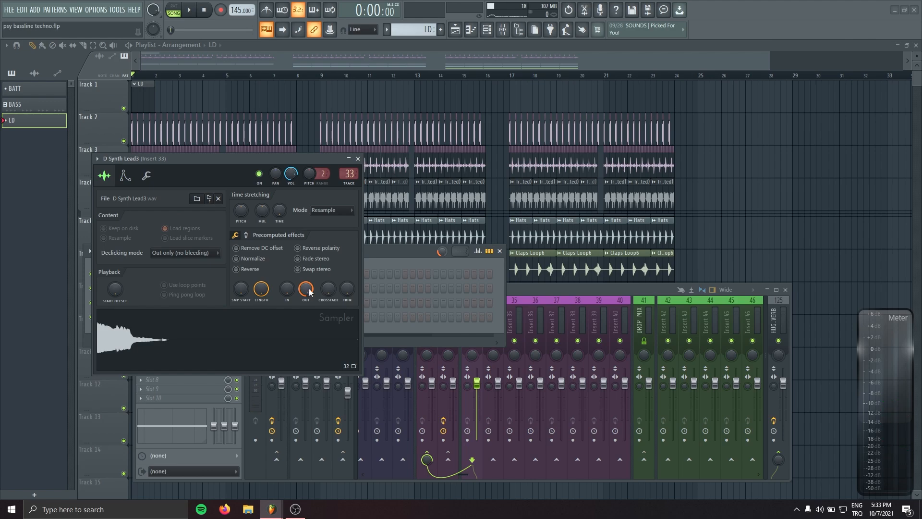
key("q")
left_click_drag(306, 289, 307, 287)
key("q")
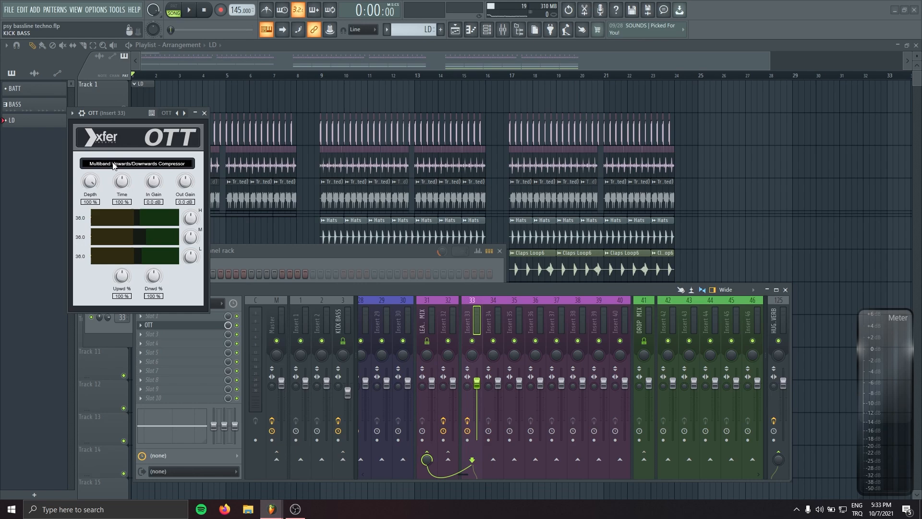
Set OTT on insert 33 to 32 % depth and 60 % downward compression, and reduce its low-band gain to 20 %.
left_click_drag(116, 116, 220, 195)
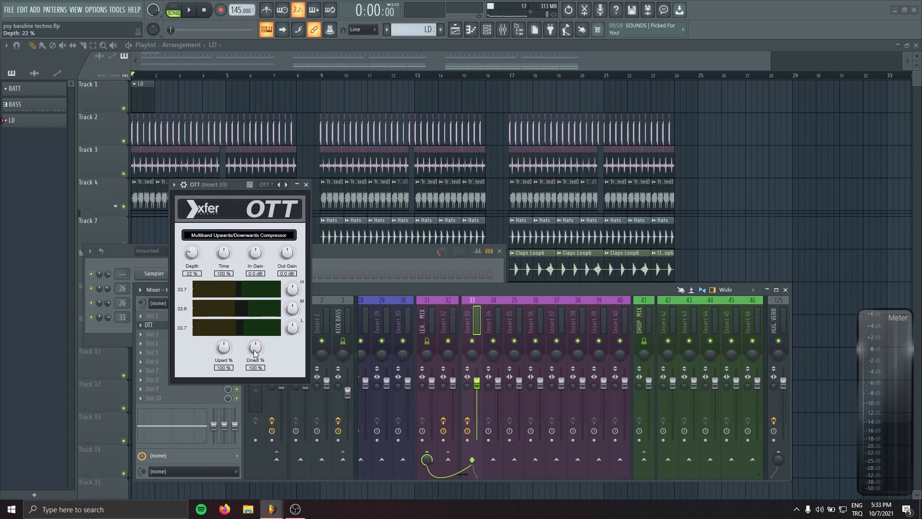
key("q")
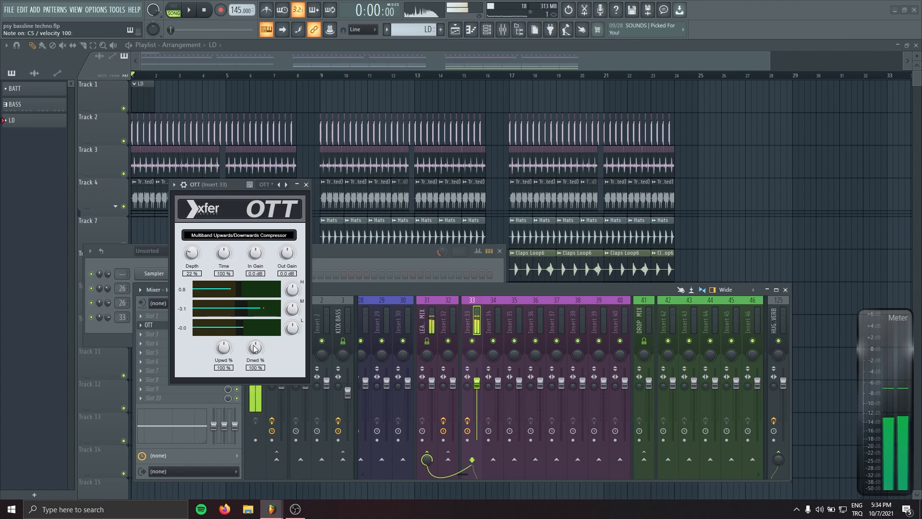
scroll(253, 346, "down", 5)
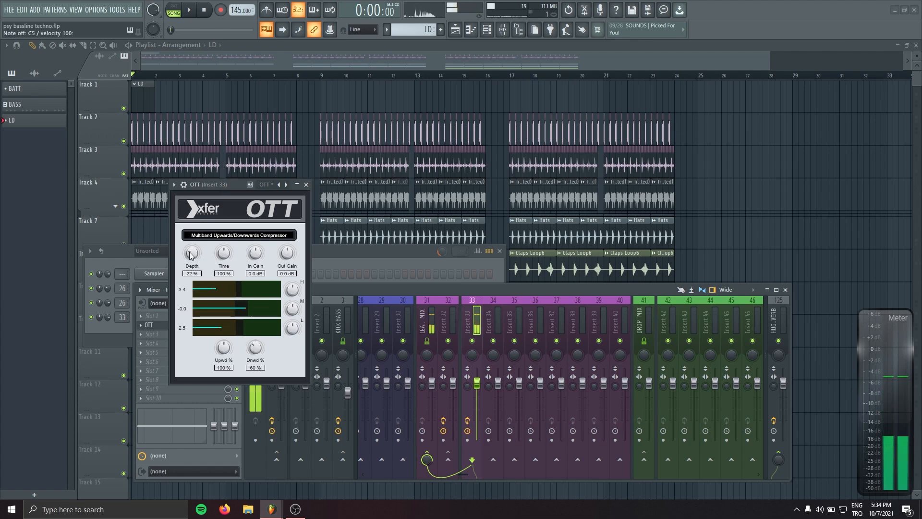
scroll(191, 253, "up", 3)
key("q")
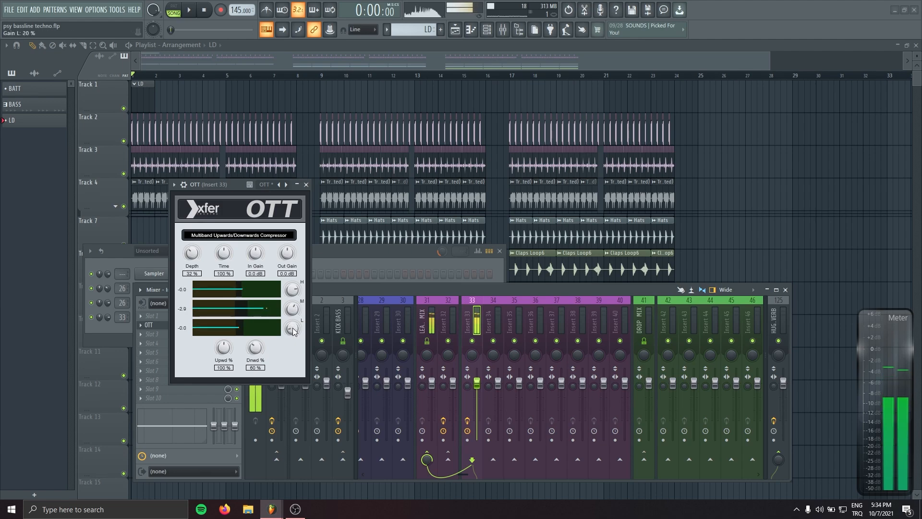
left_click(306, 184)
Add ValhallaRoom to the LEADS MIX bus and place a Fruity peak controller ahead of it in the effects chain.
left_click(212, 318)
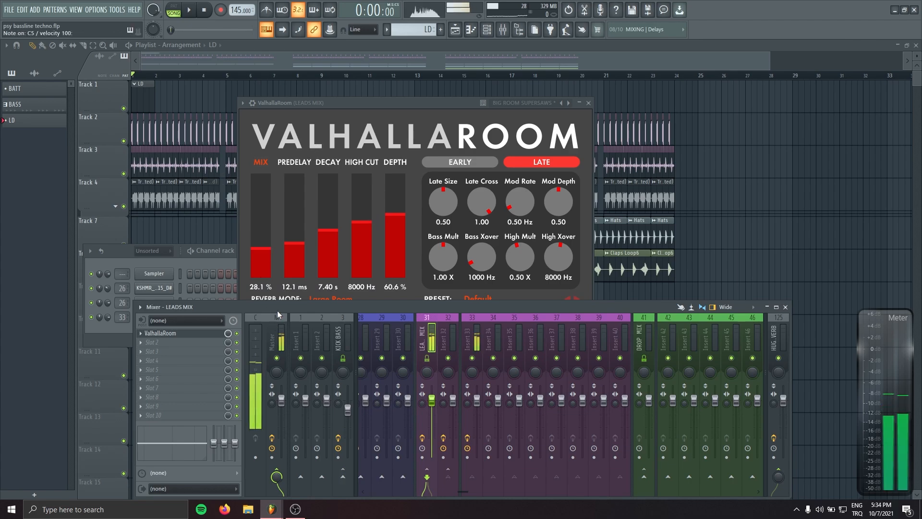
left_click(588, 103)
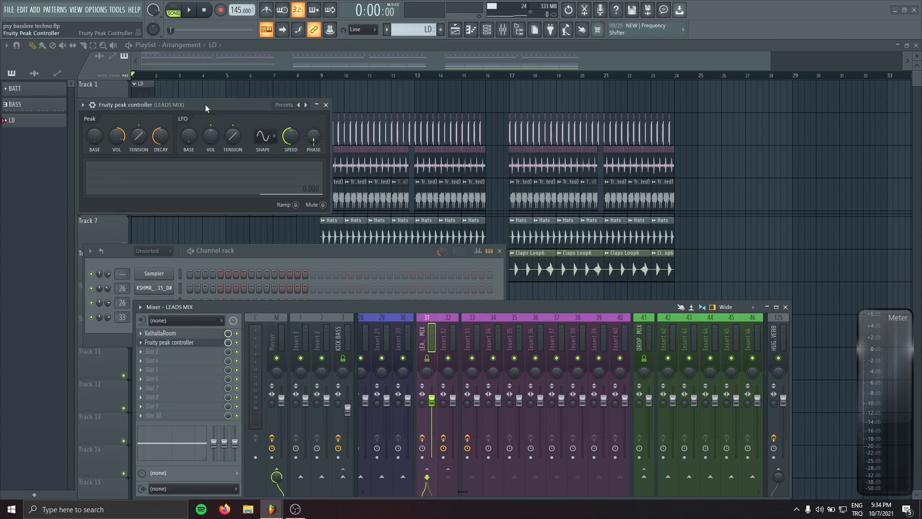
left_click_drag(199, 338, 251, 333)
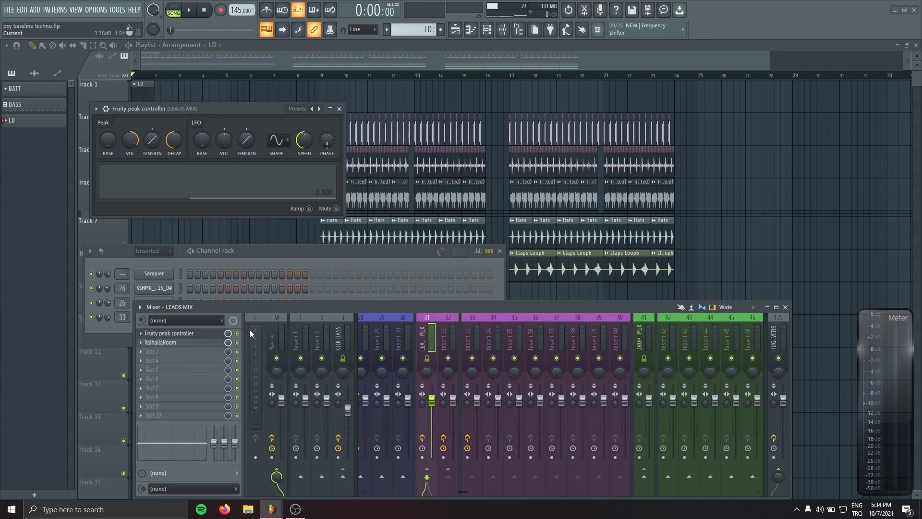
Link ValhallaRoom's mix level on LEADS MIX to Peak ctrl - Peak with an inverted mapping formula.
right_click(229, 343)
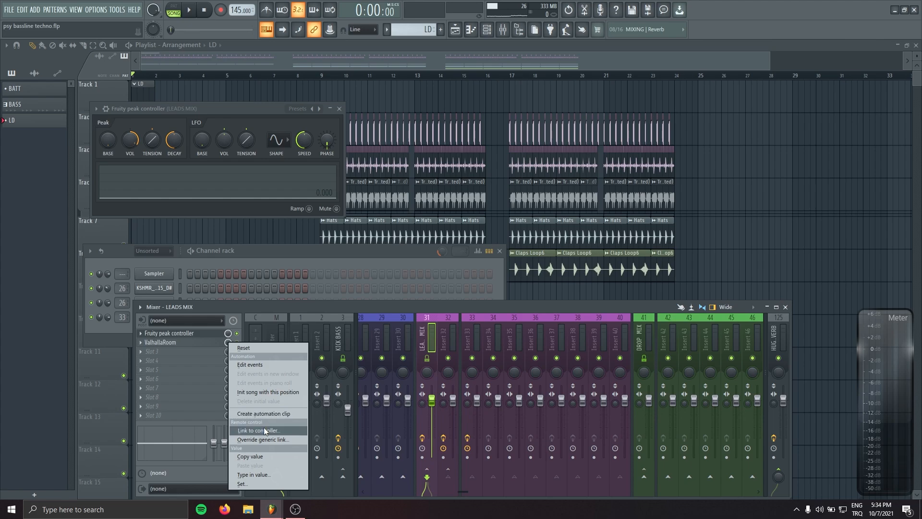
left_click(263, 429)
left_click(422, 240)
left_click(427, 284)
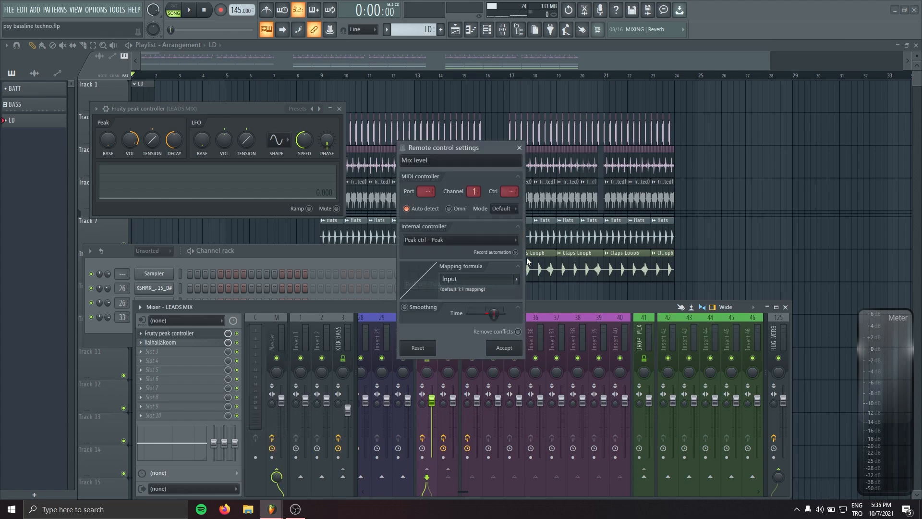
left_click(515, 281)
left_click(538, 311)
left_click(504, 347)
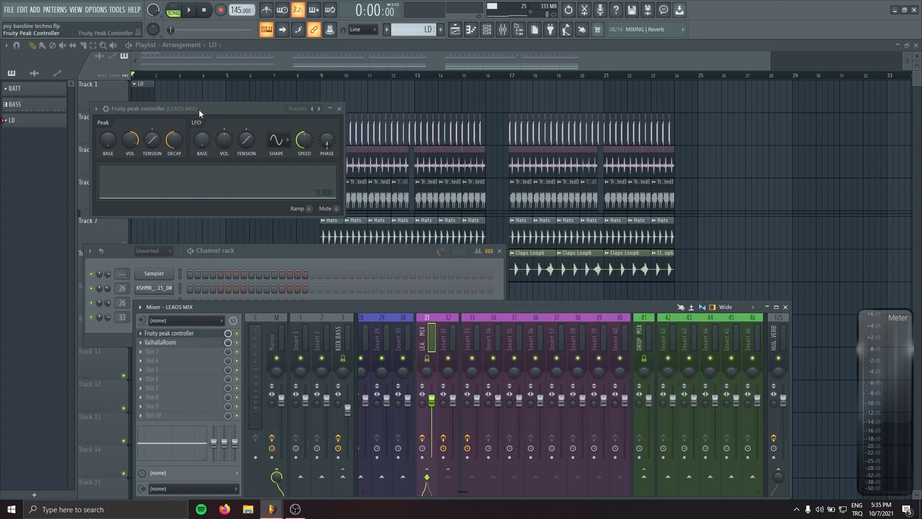
left_click_drag(199, 113, 230, 135)
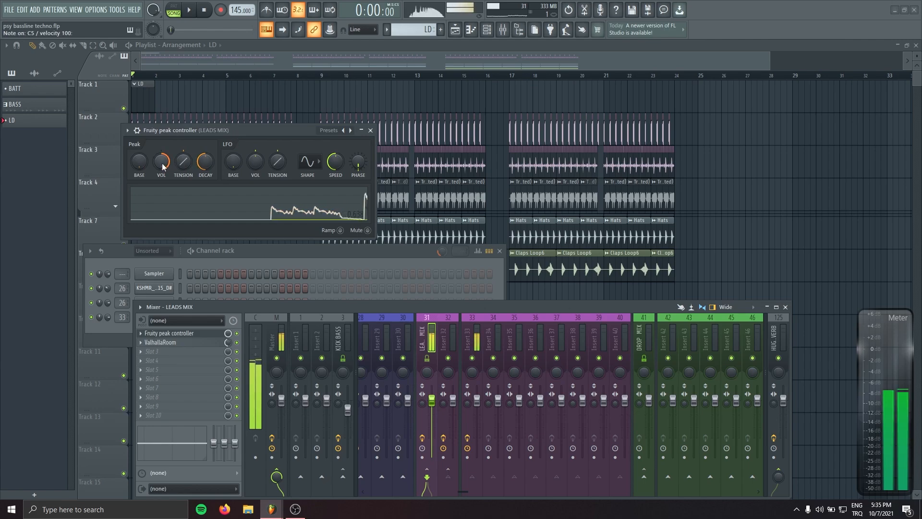
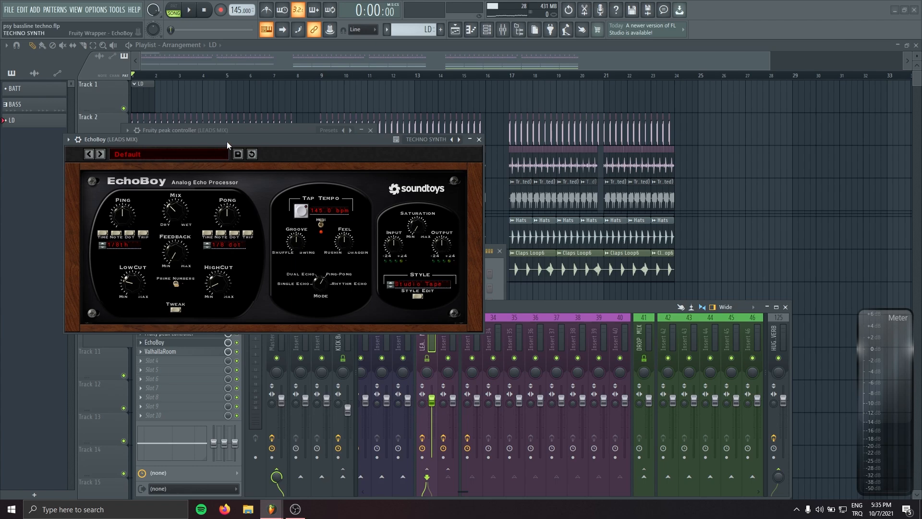
Add EchoBoy with the TECHNO SYNTH preset before ValhallaRoom on LEADS MIX and audition the lead through it.
left_click_drag(227, 142, 240, 158)
key("z")
key("z")
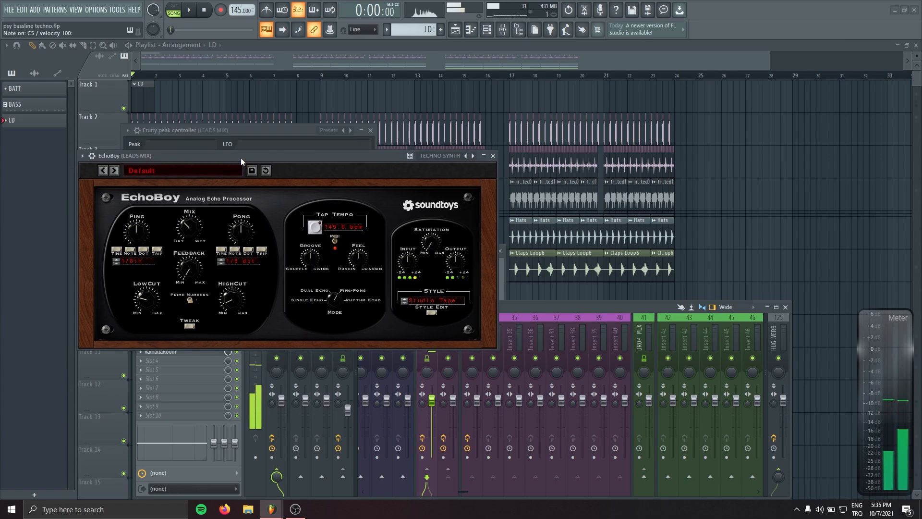
left_click(492, 155)
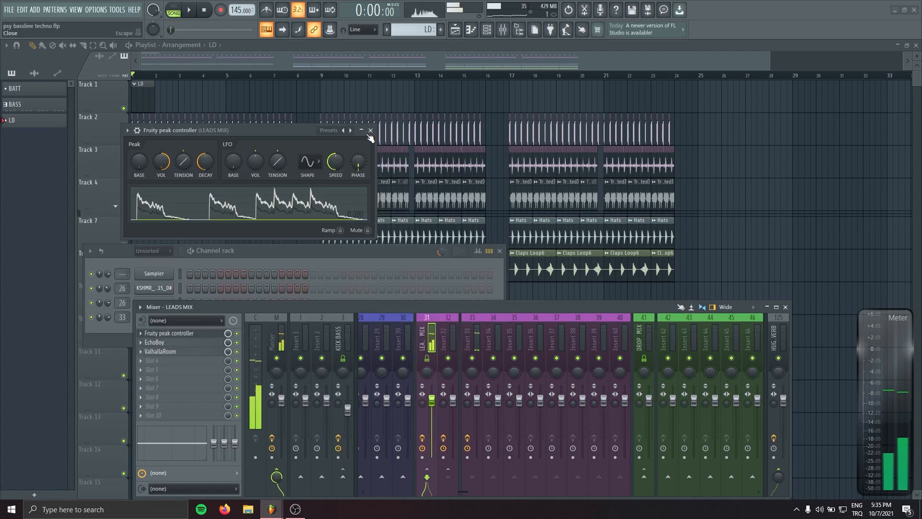
Add Kickstart to LEADS MIX with the 1/4 ducking curve and lower its mix to about 95 %.
left_click(370, 130)
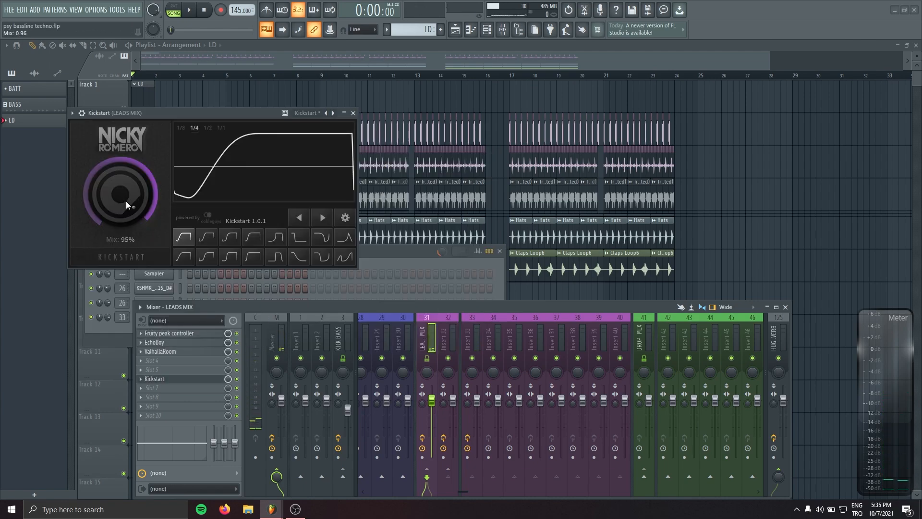
scroll(126, 201, "down", 1)
left_click(352, 113)
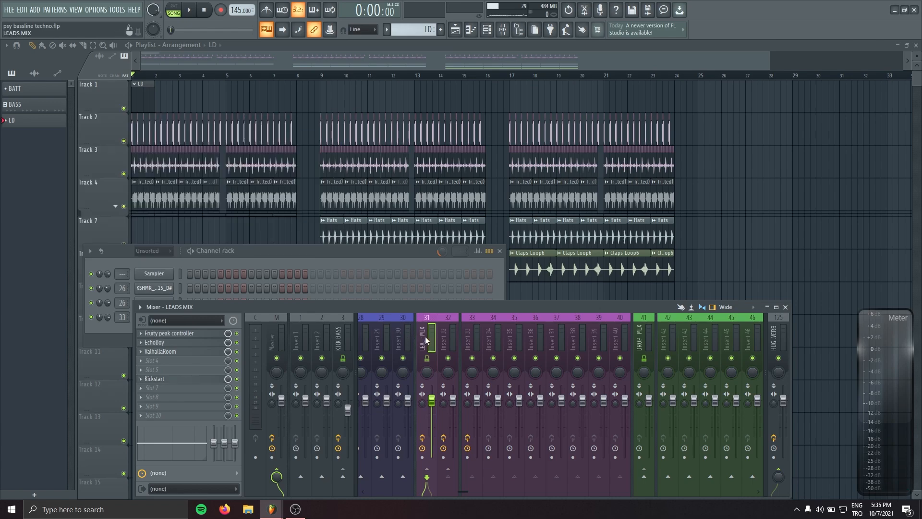
Open the piano roll for D Synth Lead3 and enter four D#5 notes in a syncopated rhythm across bar 1.
key("F6")
right_click(178, 302)
left_click(193, 302)
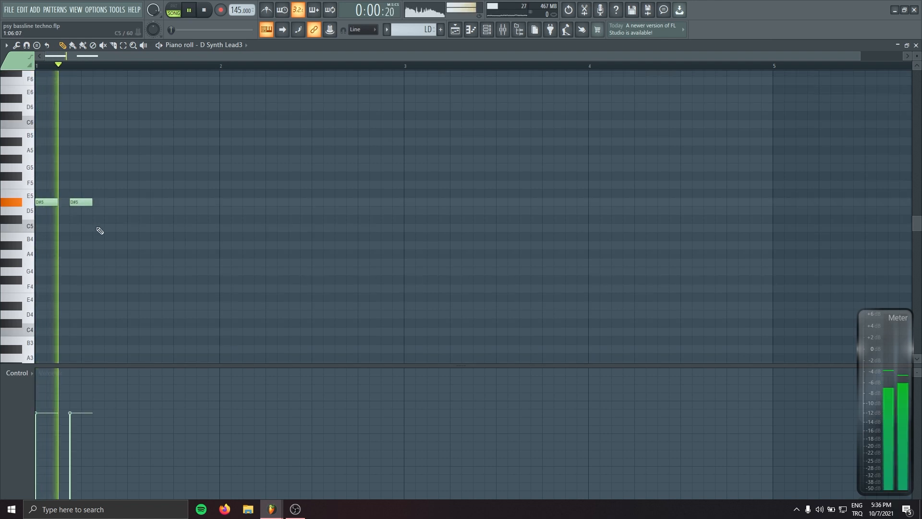
left_click(128, 202)
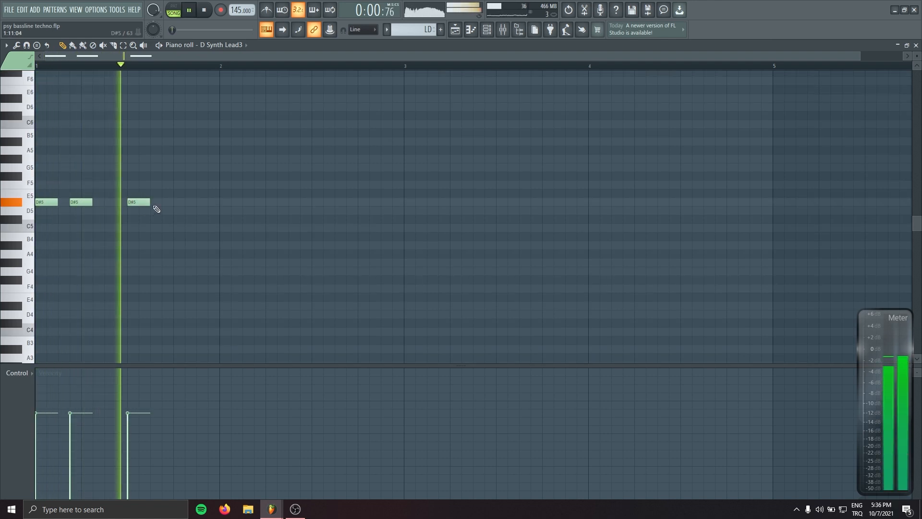
left_click(166, 201)
Continue the D#5 lead rhythm through bar 2 with two longer notes followed by three shorter ones, checking it in playback.
left_click(222, 201)
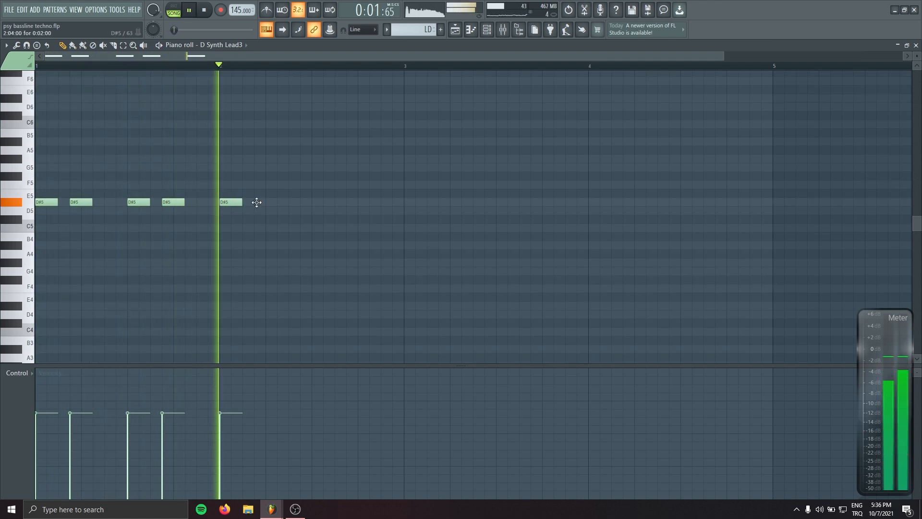
left_click(257, 202)
key("space")
left_click(315, 202)
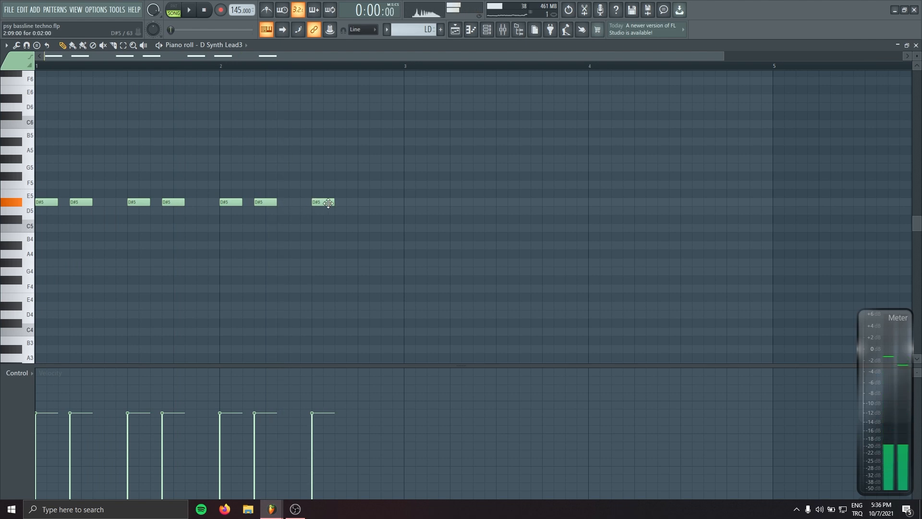
left_click(327, 202)
key("space")
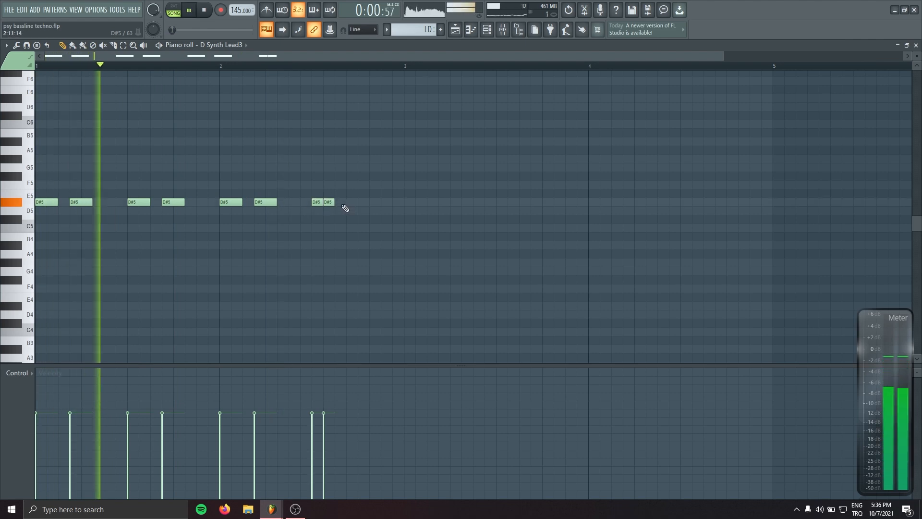
left_click_drag(329, 203, 341, 203)
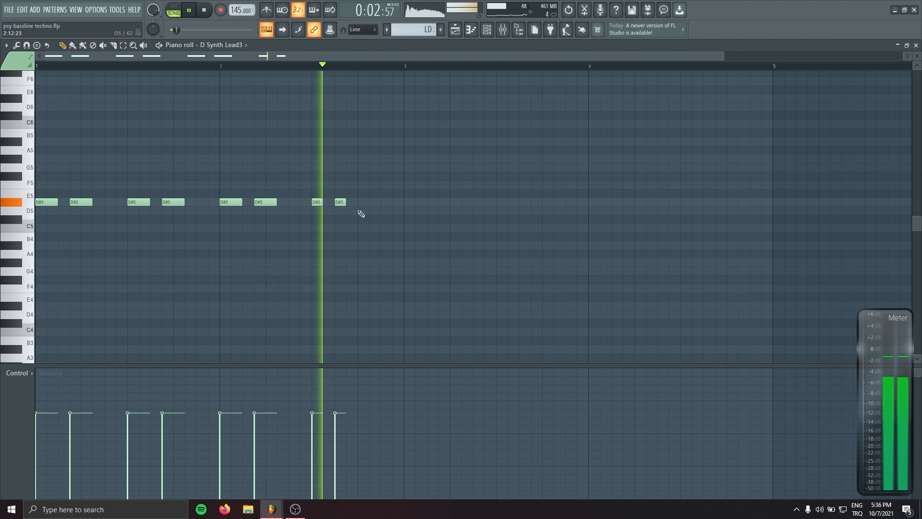
left_click(383, 204)
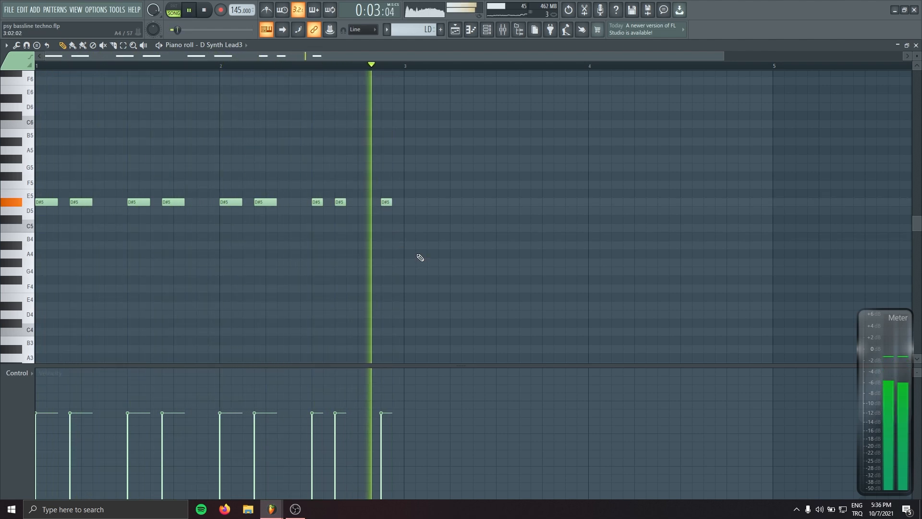
Replace the second short D#5 note in bar 2 with two D#5 notes on a 1/3 beat grid and audition the phrase.
key("space")
left_click(361, 30)
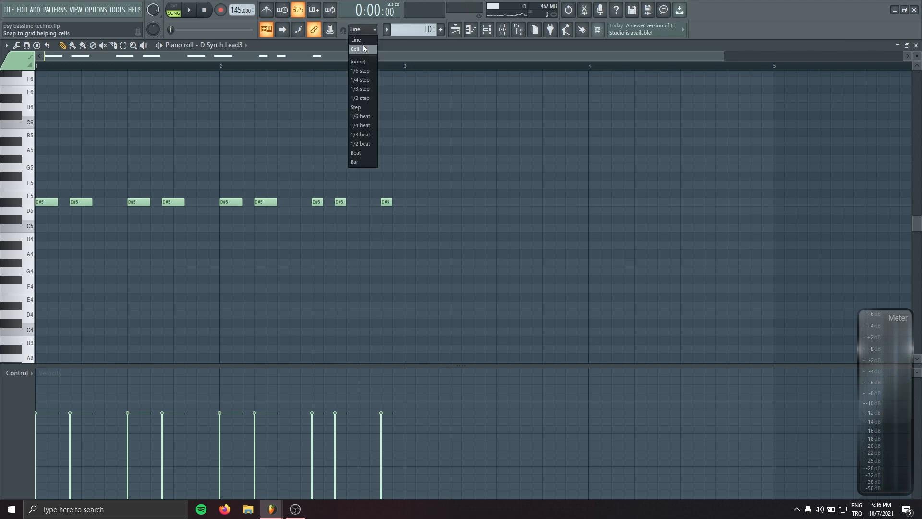
left_click(367, 134)
scroll(342, 182, "up", 3)
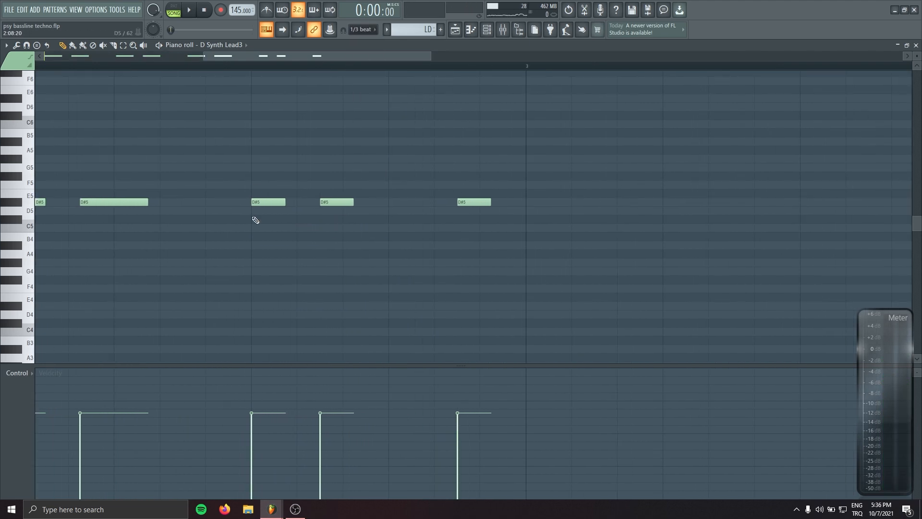
right_click(336, 201)
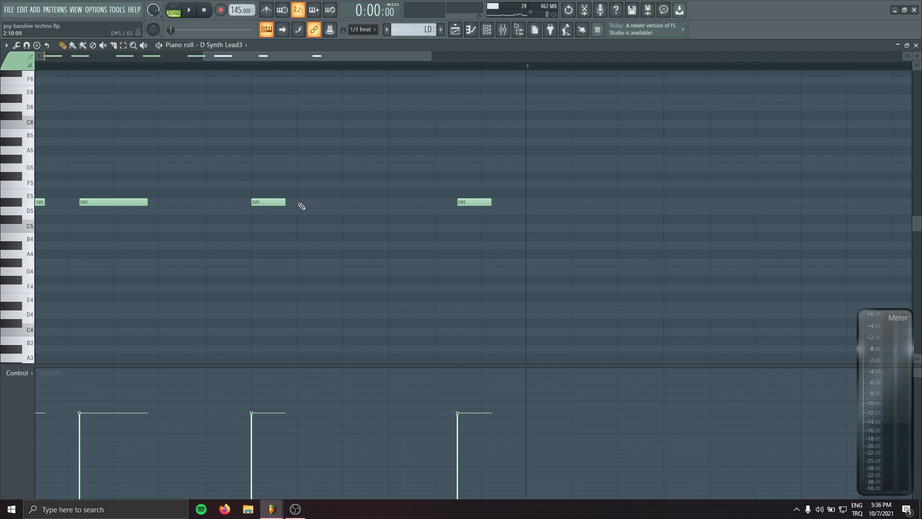
left_click(308, 201)
left_click(353, 202)
scroll(350, 219, "down", 2)
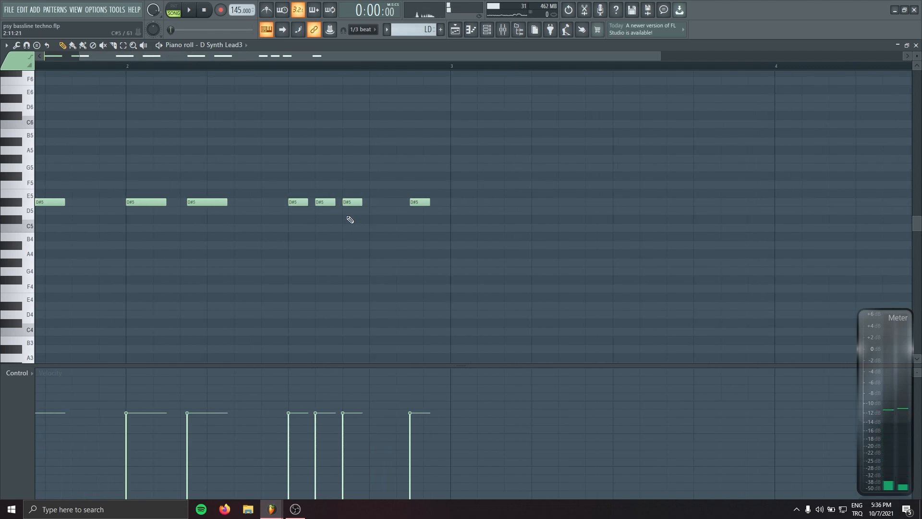
left_click_drag(370, 201, 319, 230)
key("space")
left_click(455, 318, "ctrl")
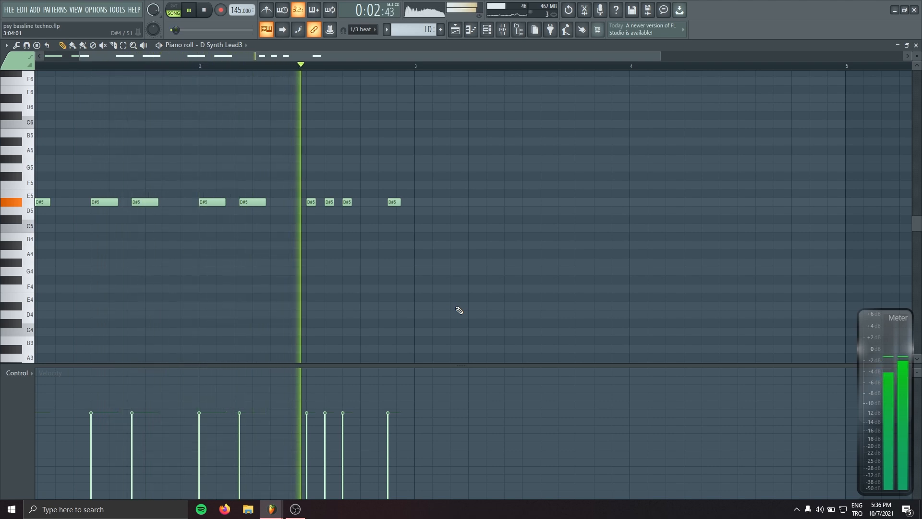
key("space")
Restore Line snapping, raise the velocity of all lead notes, and duplicate the two-bar phrase to fill bars 1 to 8.
scroll(300, 281, "down", 2)
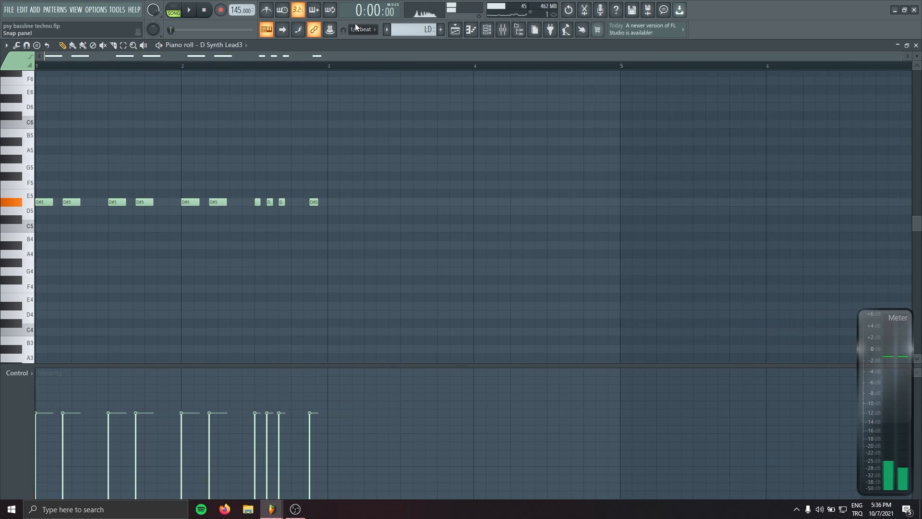
left_click(354, 30)
left_click(351, 40)
left_click_drag(433, 163, 34, 284)
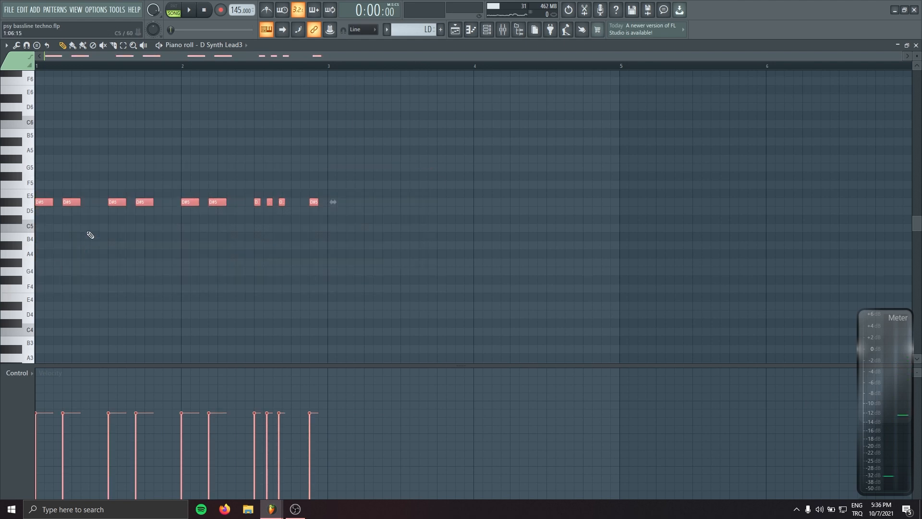
left_click(39, 204)
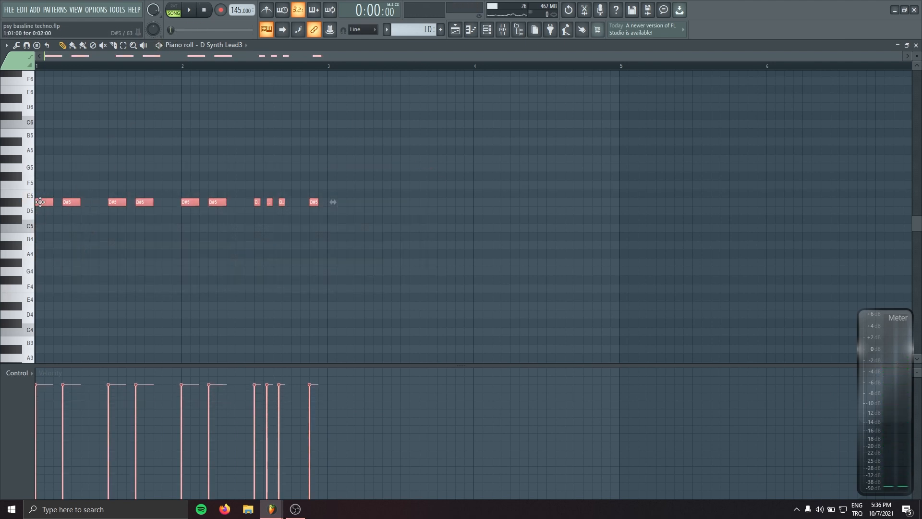
left_click_drag(40, 202, 332, 202)
mouse_move(736, 159)
left_mouse_down()
mouse_move(717, 175)
mouse_move(38, 289)
left_mouse_up()
left_click_drag(42, 202, 625, 209)
scroll(319, 312, "down", 2)
key("space")
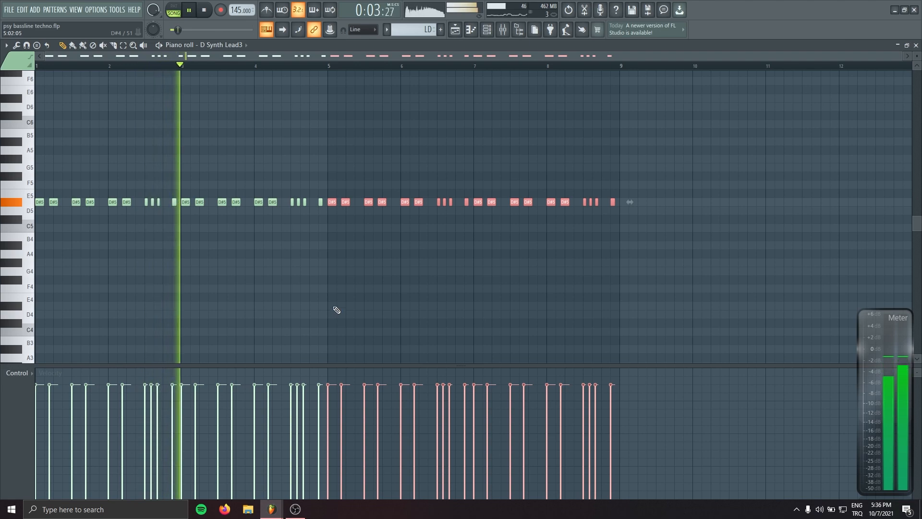
Delete the last note of bar 4 and clear the lead notes from bar 8.
left_click(338, 298)
right_click(338, 298)
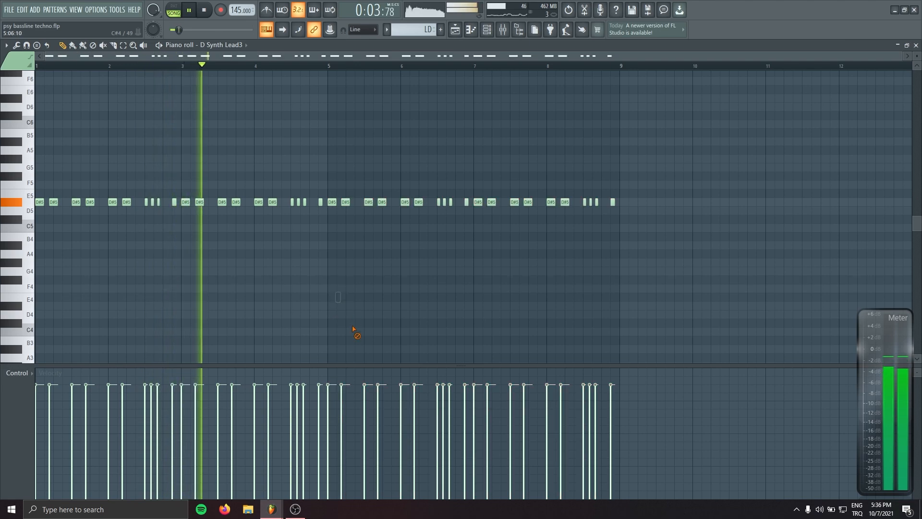
right_click(321, 204)
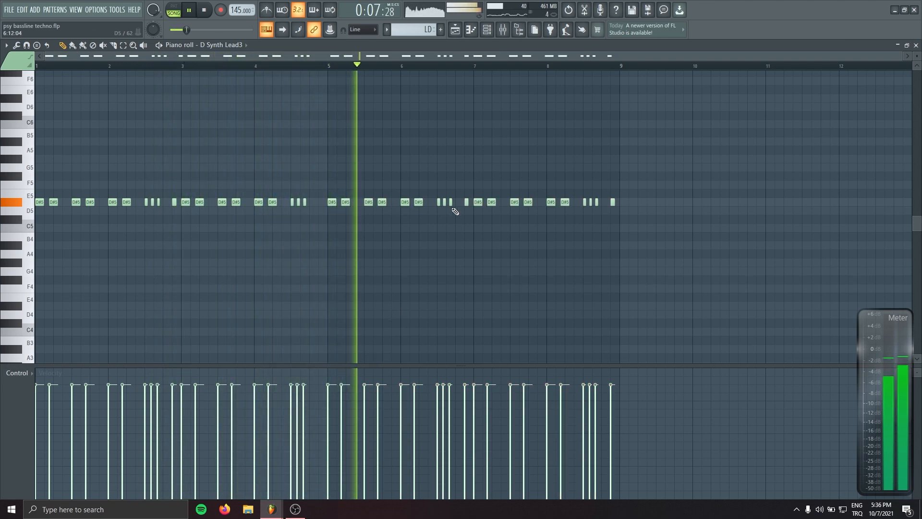
right_click(614, 205)
left_click_drag(639, 182, 51, 266)
Copy the whole D#5 phrase to start at bar 9 one octave lower on D#4, and audition it from there.
left_click_drag(574, 181, 40, 225)
key("space")
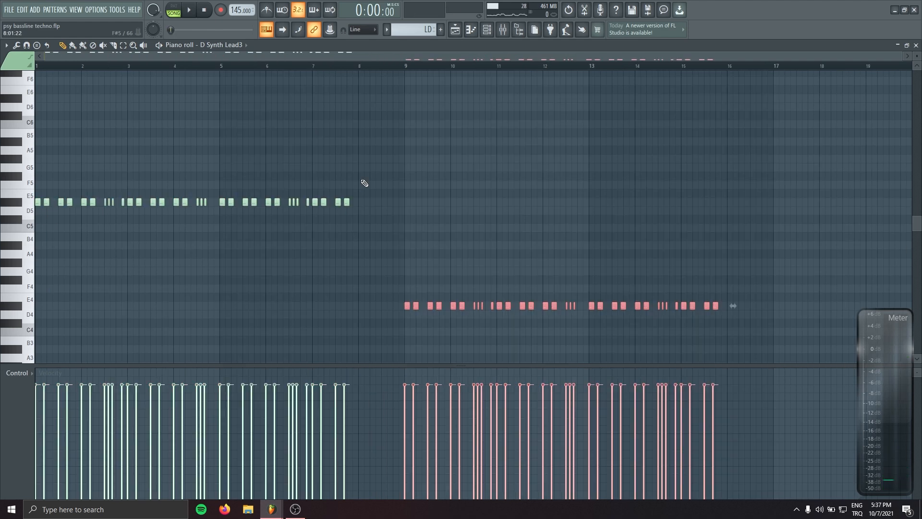
scroll(417, 226, "down", 2)
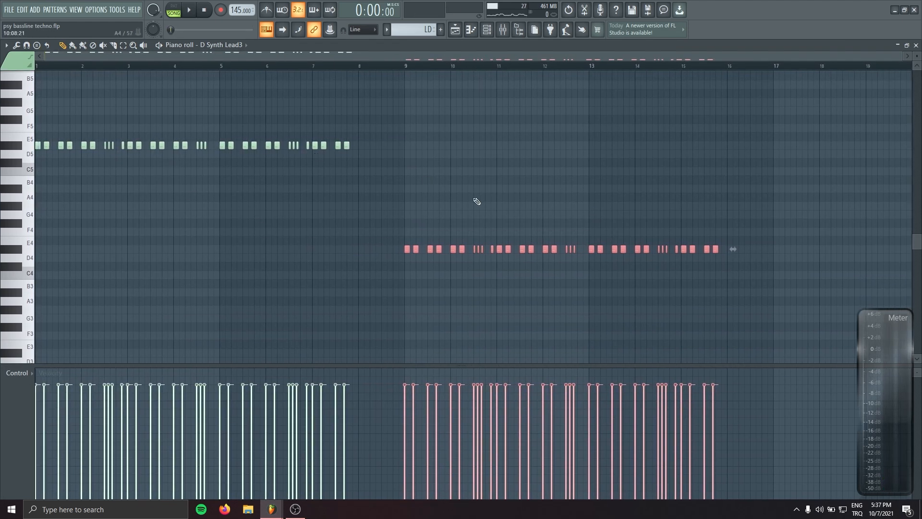
key("space")
left_click(404, 66)
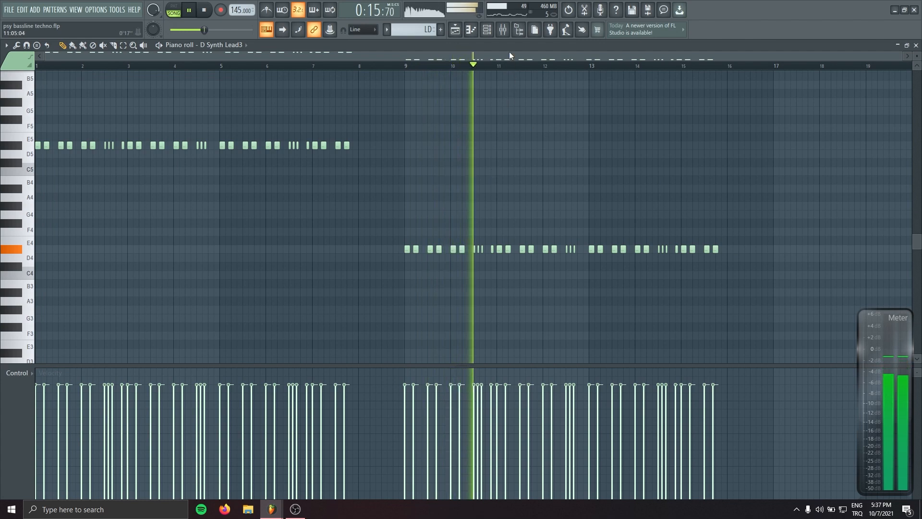
Add PanCake2 to LEADS MIX with a 1/4 rate and 50 % mix, and move it ahead of EchoBoy.
left_click(502, 29)
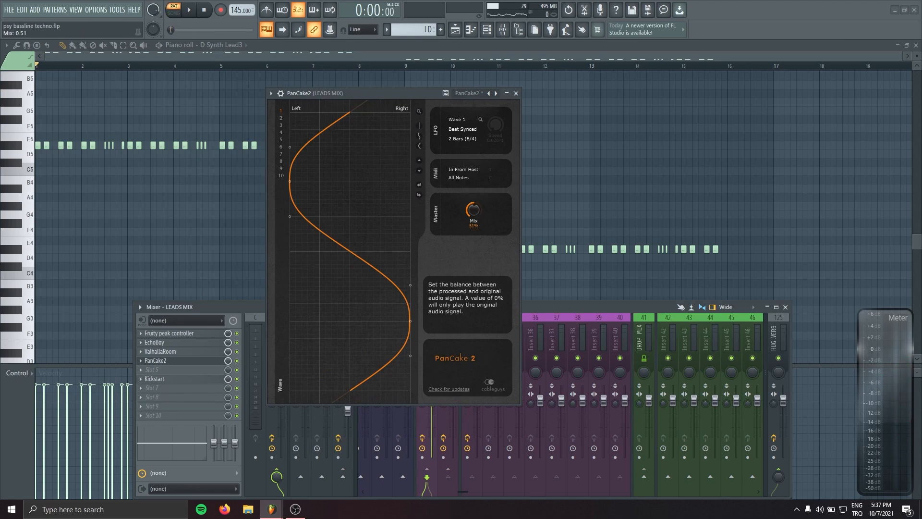
left_click(470, 139)
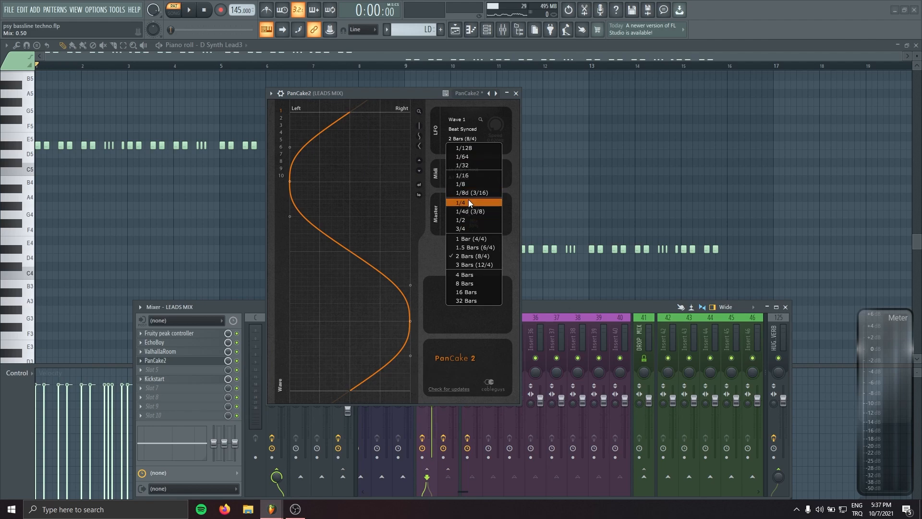
left_click(468, 200)
key("space")
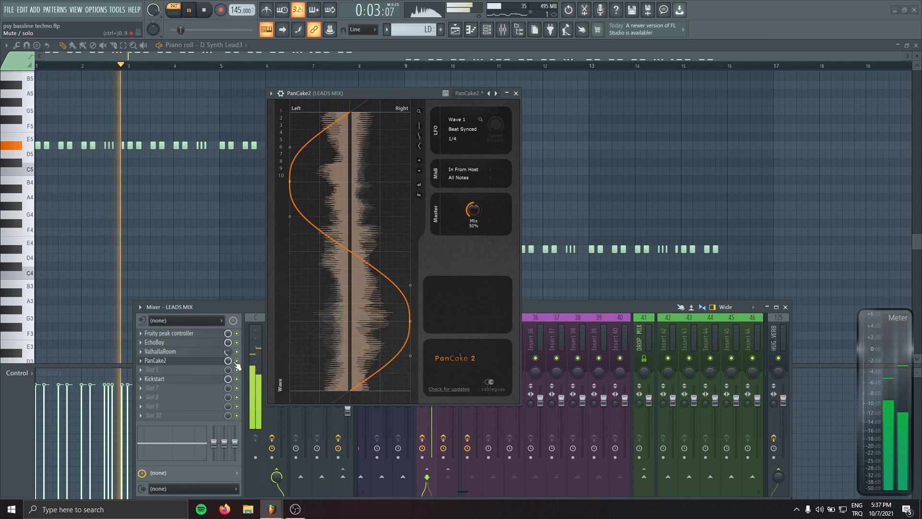
scroll(206, 362, "up", 2)
scroll(207, 348, "up", 1)
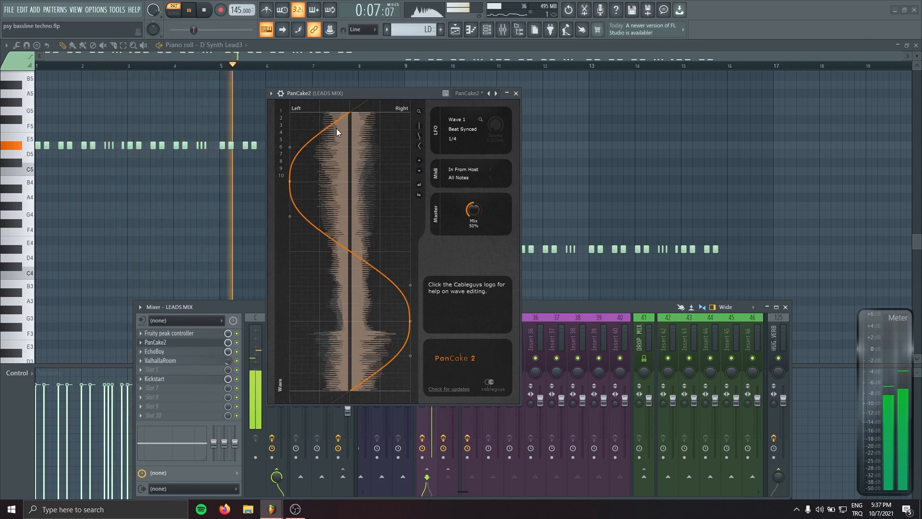
left_click(205, 11)
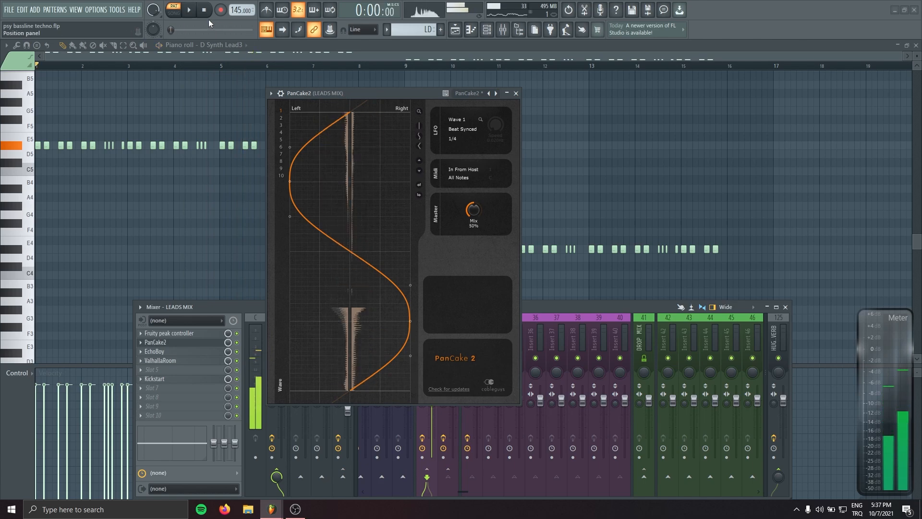
left_click(516, 94)
Insert CamelCrusher before PanCake2 on LEADS MIX, choose the British Clean patch, and audition the lead.
key("F7")
key("F7")
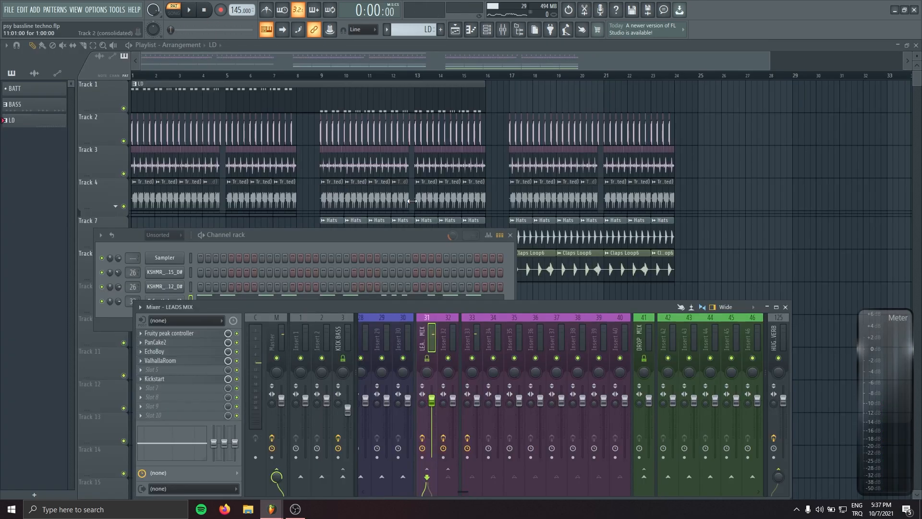
key("F5")
key("F9")
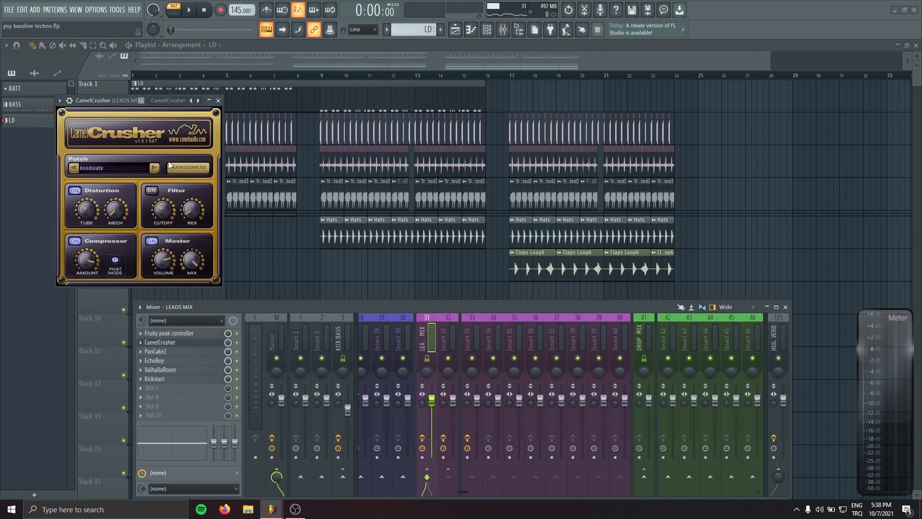
left_click(155, 168)
left_click(155, 168)
left_click_drag(98, 107, 142, 116)
key("space")
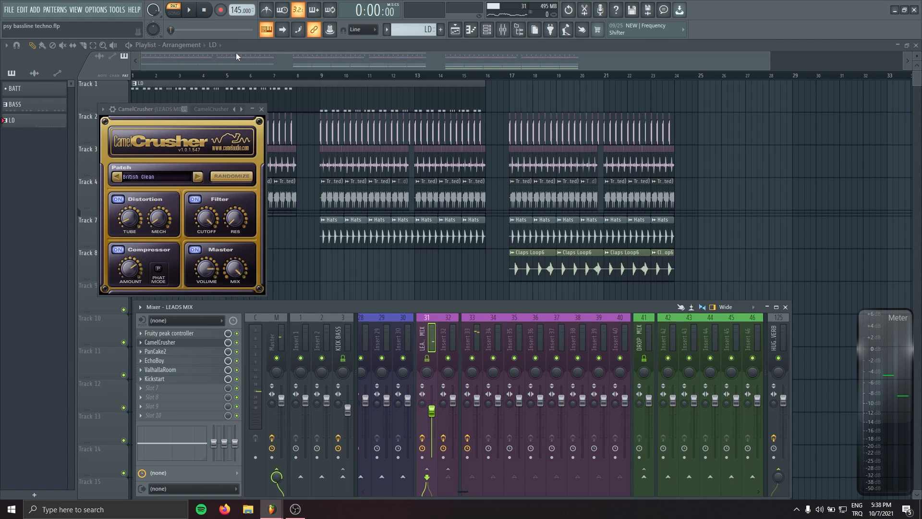
Play the arrangement in song mode and lower the LEADS MIX fader to about -6.4 dB.
left_click(262, 110)
key("F9")
key("l")
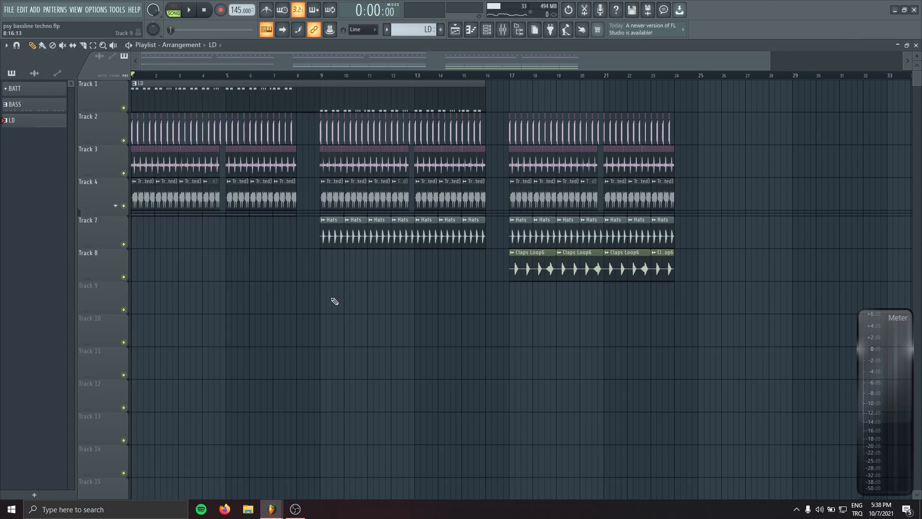
key("space")
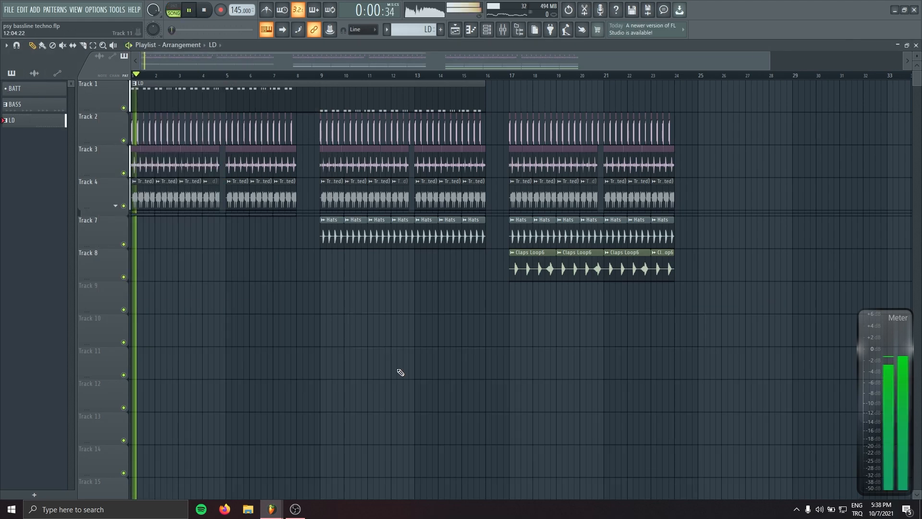
left_click(501, 30)
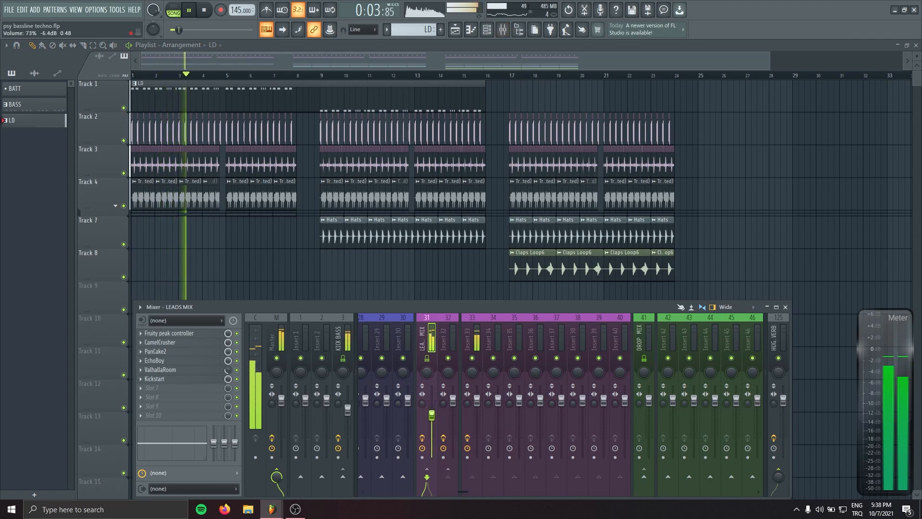
key("F9")
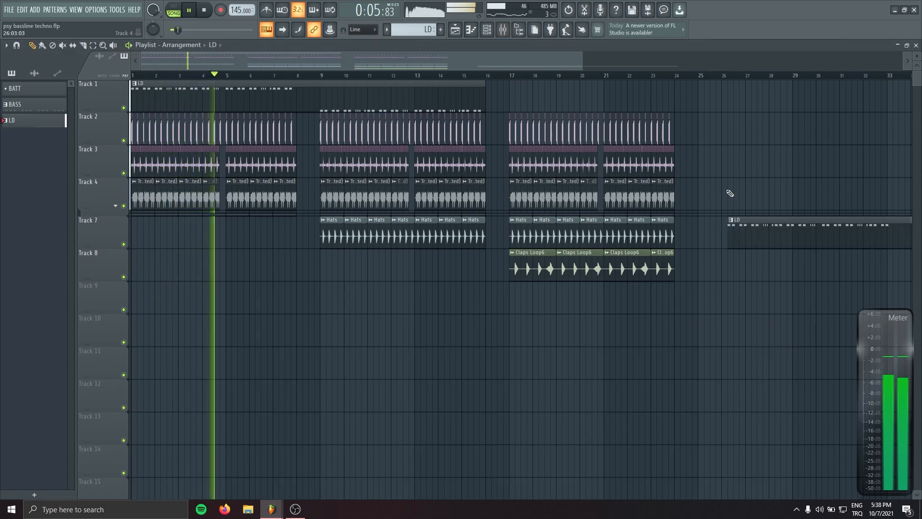
left_click(523, 404)
right_click(567, 403)
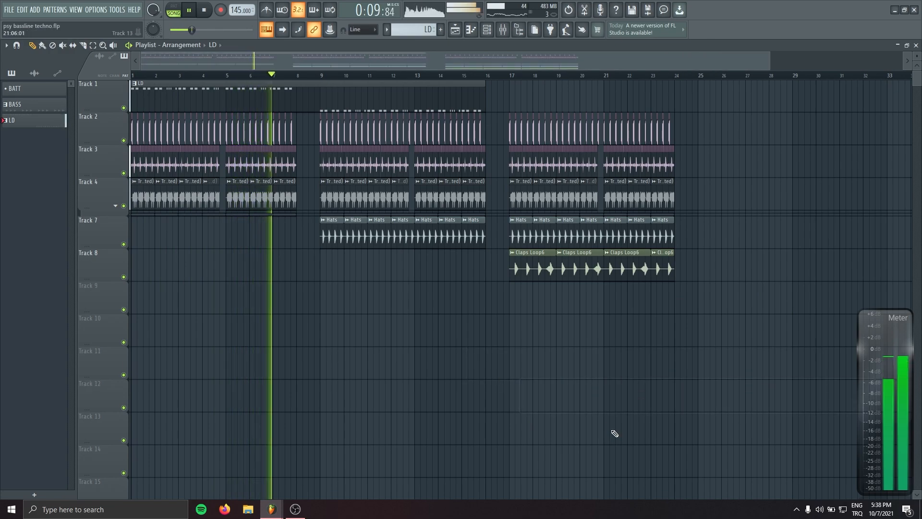
left_click(548, 402)
right_click(602, 408)
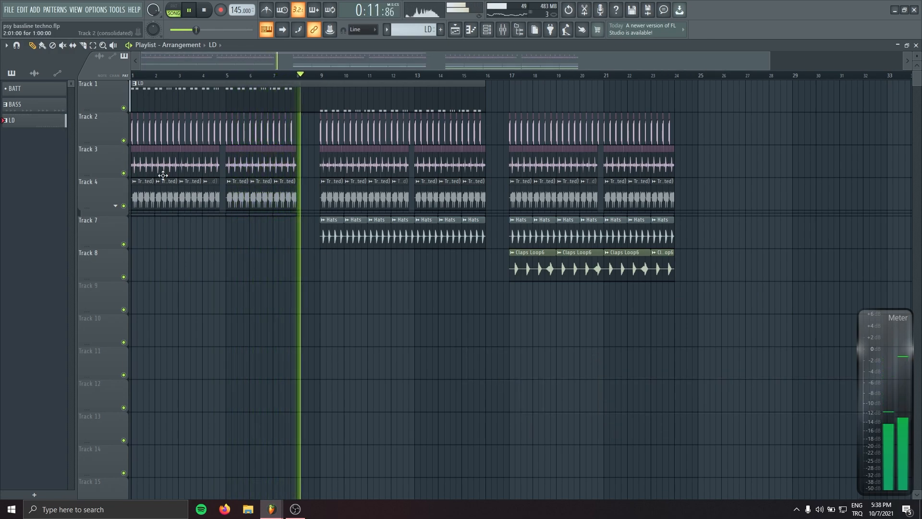
Insert an empty playlist track between the LD lead track and the kick track.
right_click(108, 118)
left_click(122, 287)
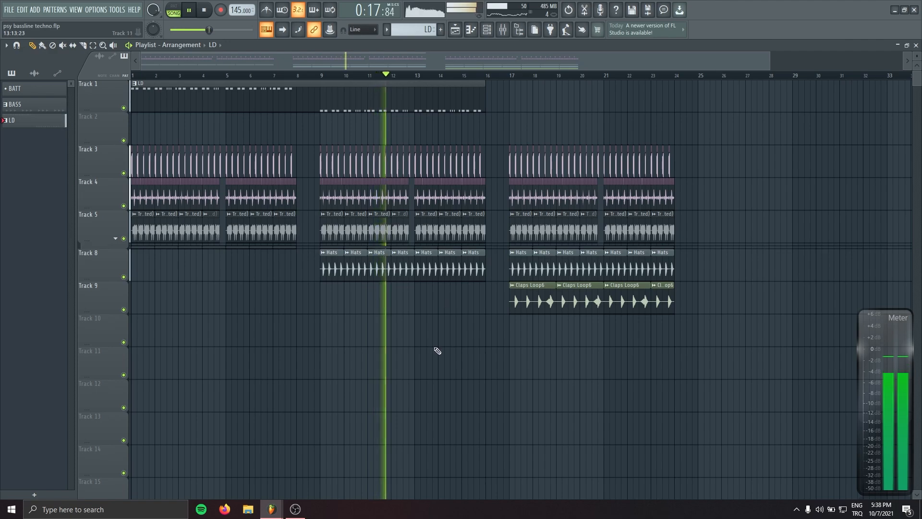
In the LD pattern's D Synth Lead3 part, add two short D#5 notes in bar 17.
double_click(351, 93)
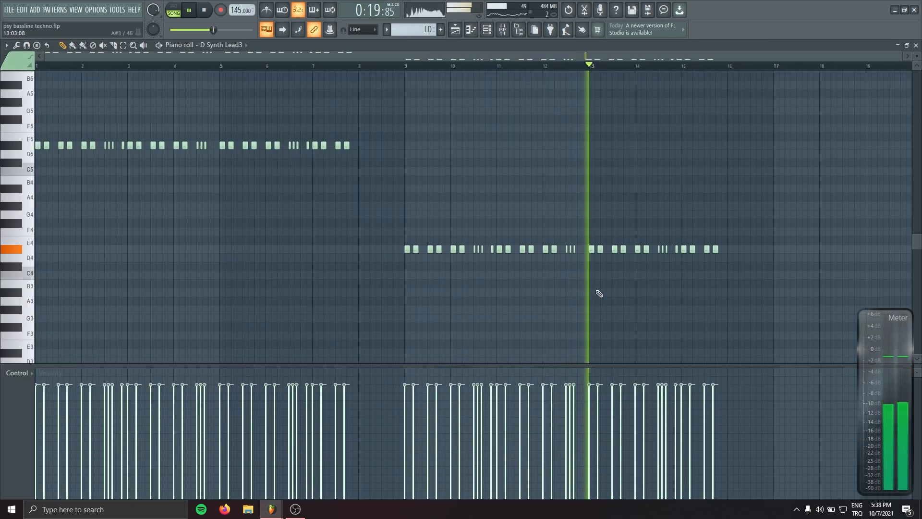
left_click_drag(599, 294, 330, 260)
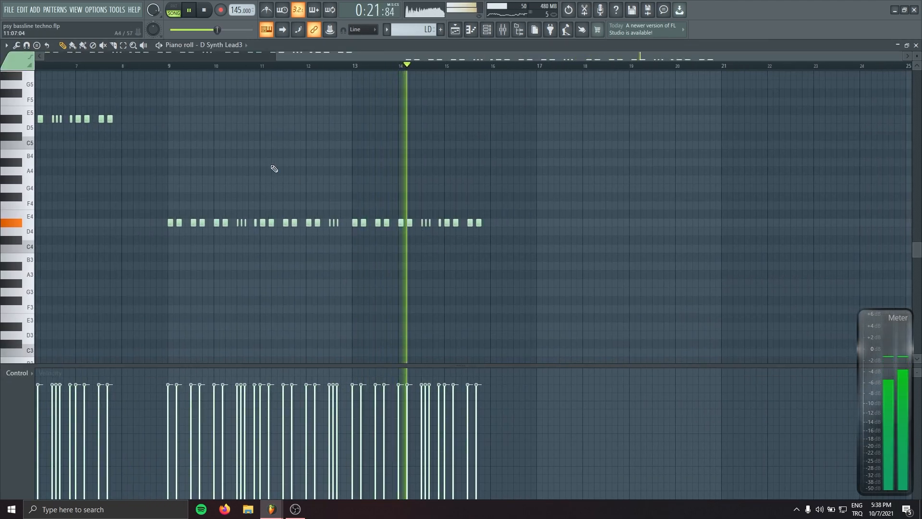
left_click_drag(616, 169, 546, 206)
scroll(546, 206, "up", 3)
left_click_drag(703, 174, 366, 186)
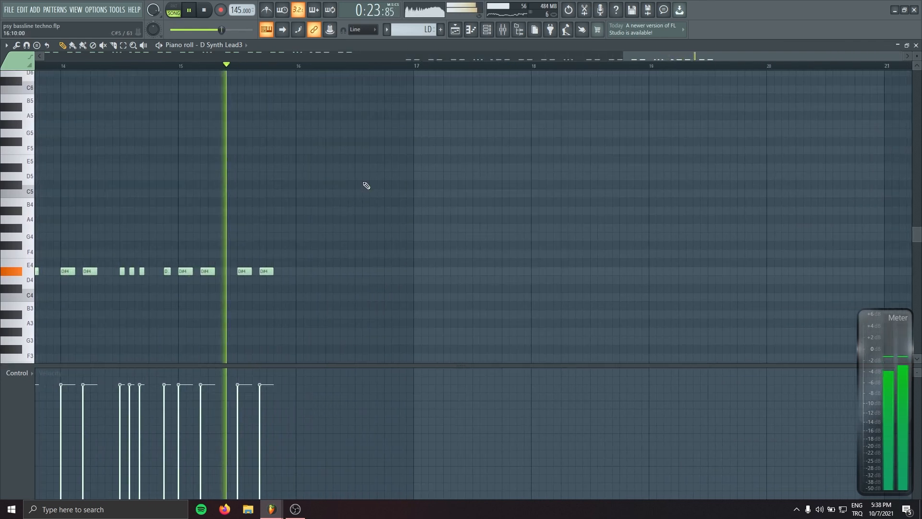
left_click(425, 167)
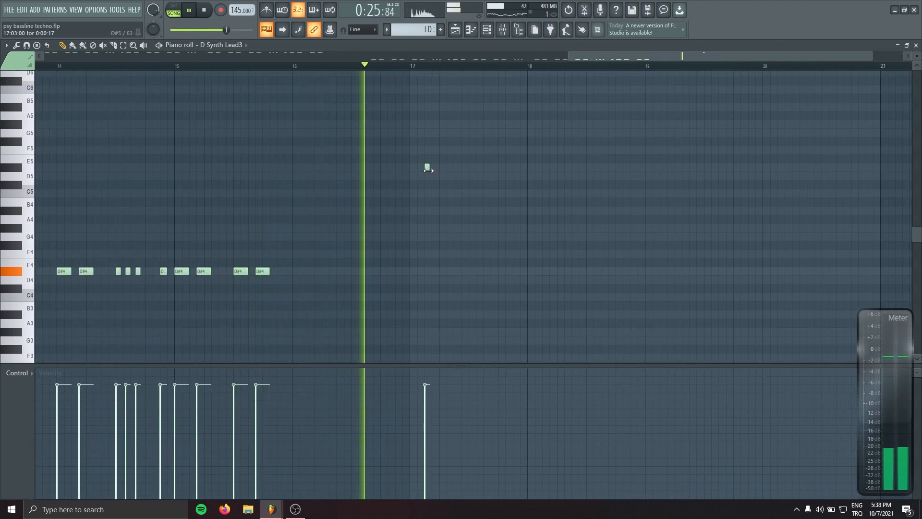
left_click_drag(429, 169, 437, 169)
left_click(459, 168)
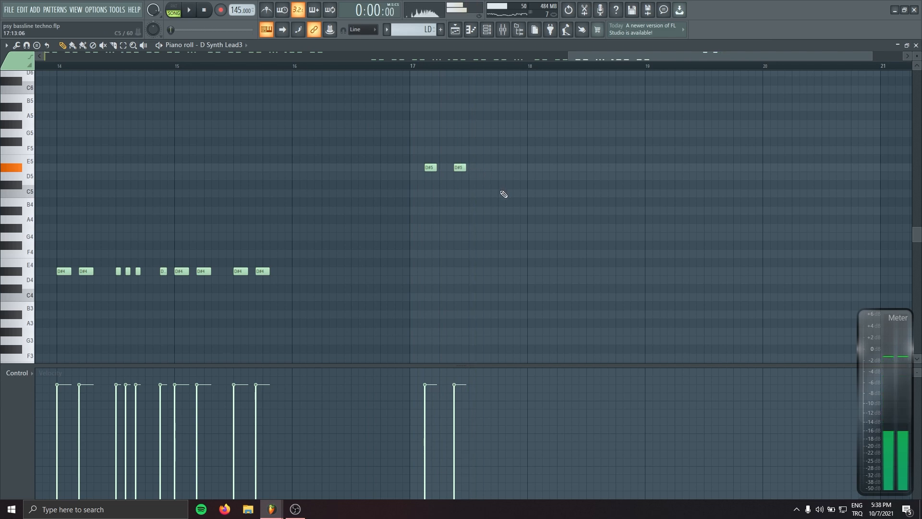
Try continuing the bar 17 phrase with copies of the earlier lead notes at D#5, and audition the result.
scroll(503, 194, "up", 2)
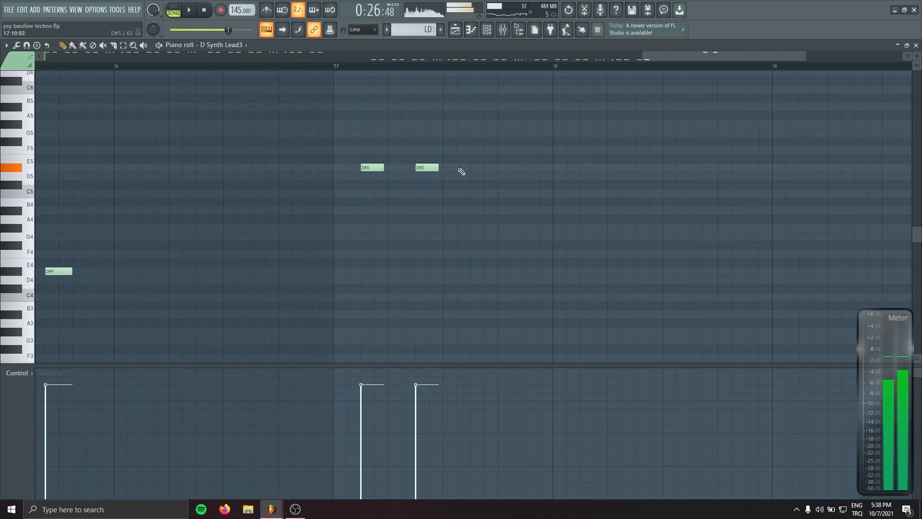
scroll(440, 179, "down", 3)
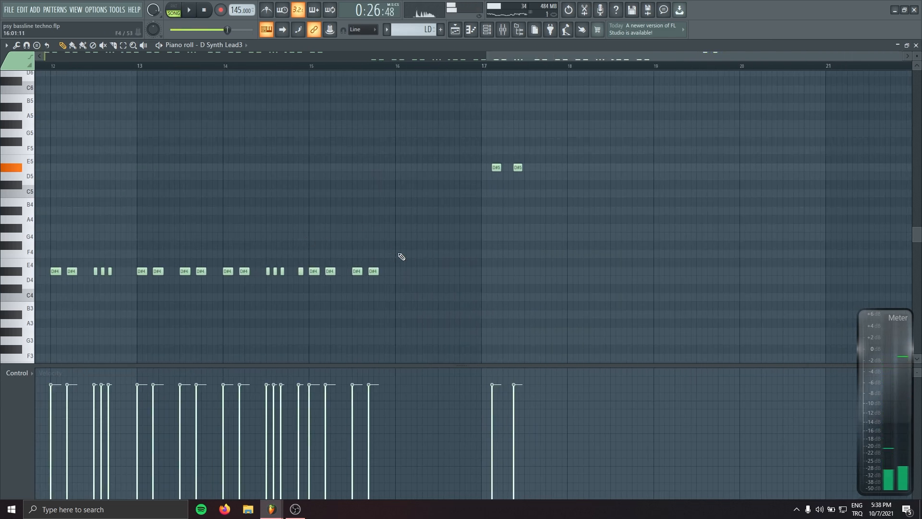
left_click_drag(311, 294, 262, 307)
left_click_drag(369, 274, 631, 167)
key("space")
scroll(646, 283, "up", 3)
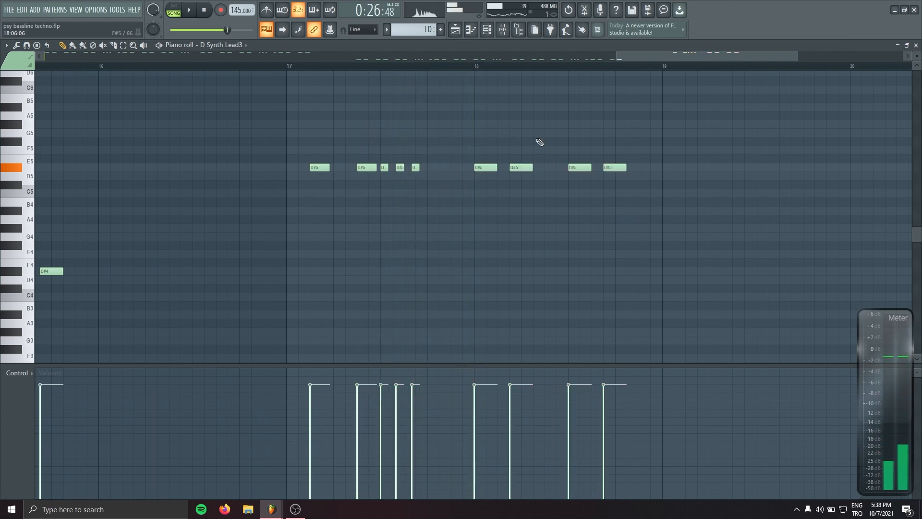
key("space")
key("space")
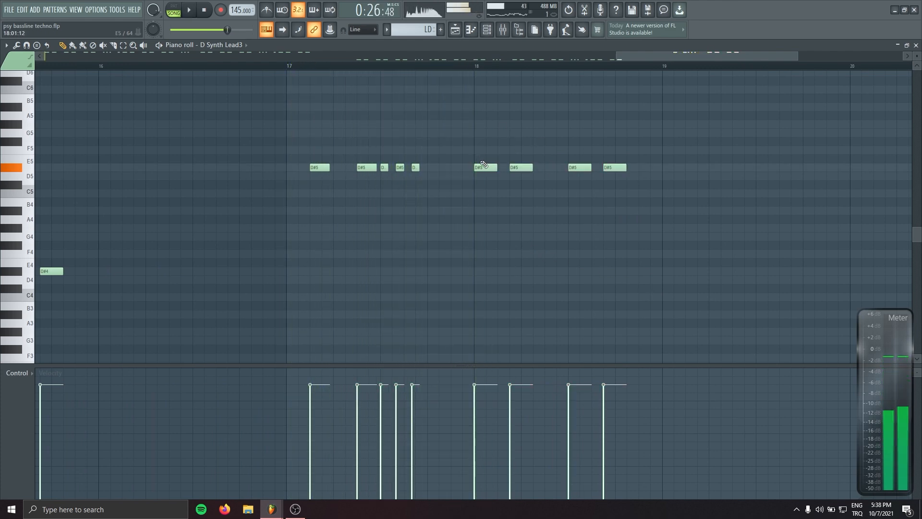
key("space")
key("space")
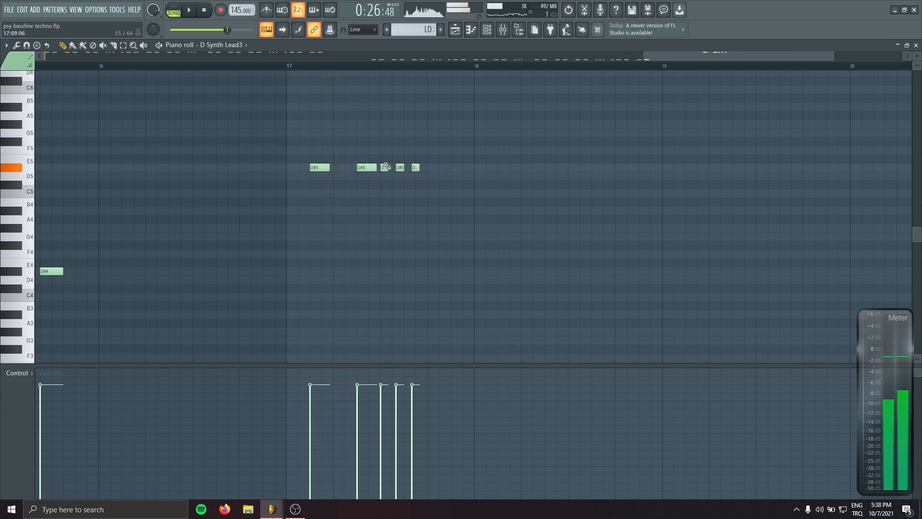
key("space")
Continue the lead phrase with four more D#5 notes across bars 17 and 18, and audition it.
left_click(385, 167)
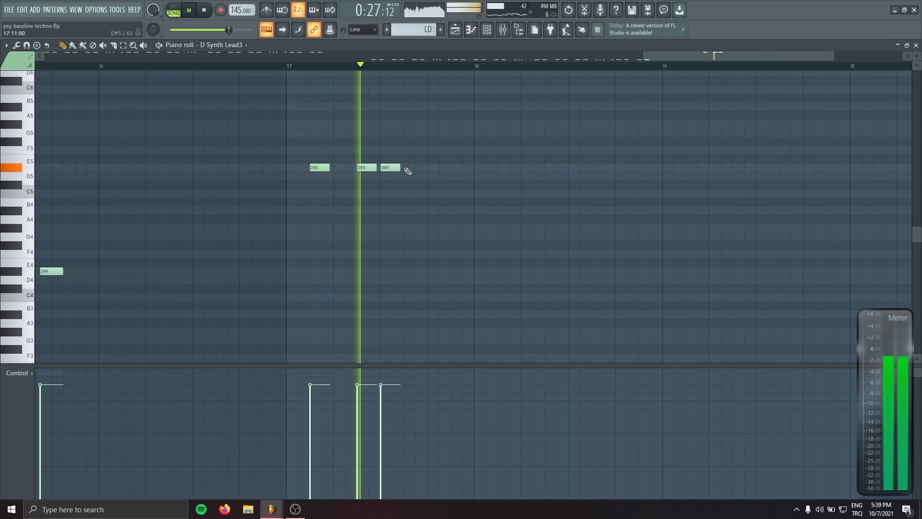
left_click(420, 168)
key("space")
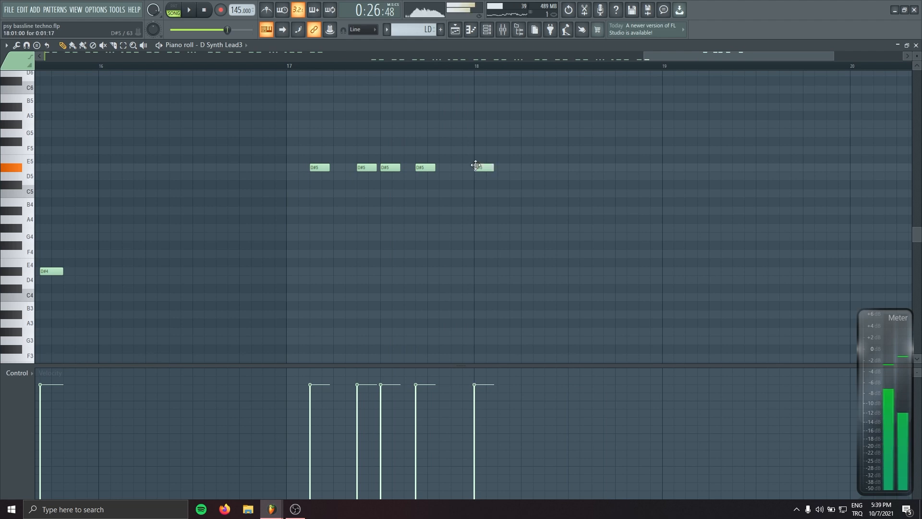
key("space")
left_click(515, 168)
left_click(565, 192)
right_click(568, 195)
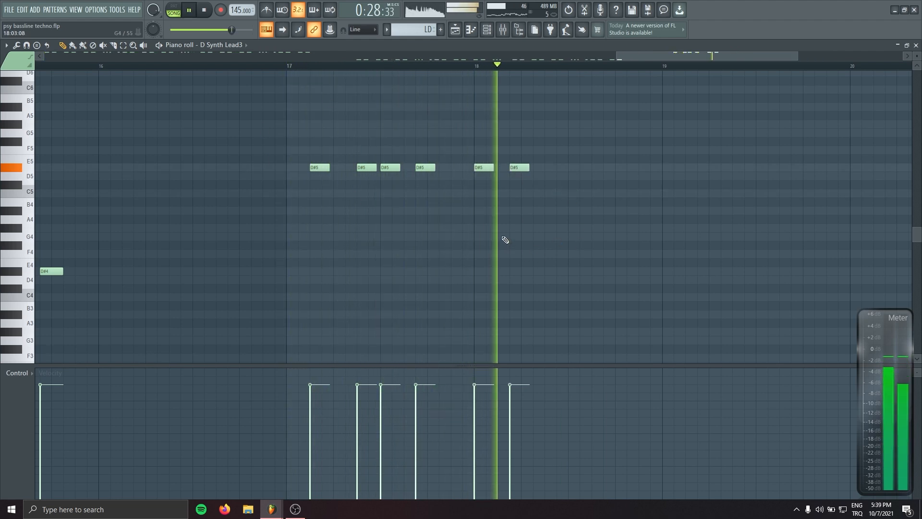
key("space")
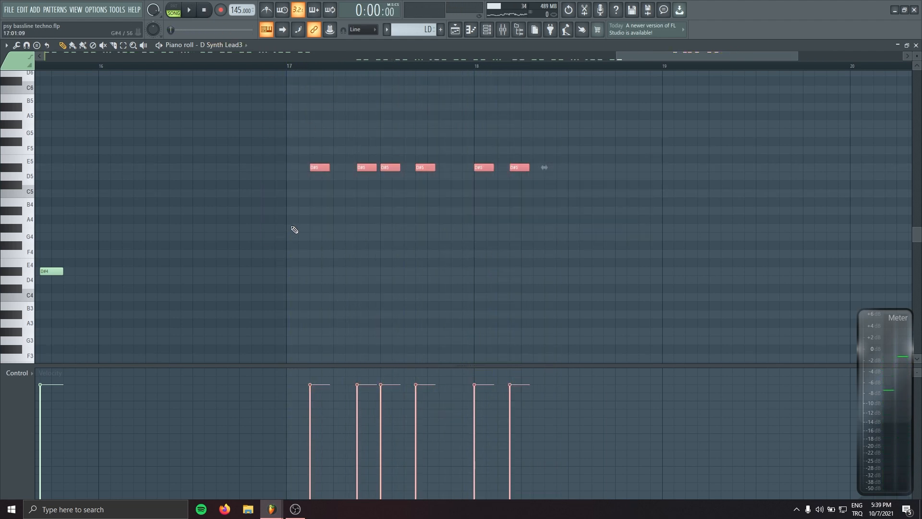
Copy the six-note phrase to bars 19 and 20, and duplicate both phrases over bars 21 to 24 an octave lower.
left_click_drag(313, 167, 686, 170)
scroll(499, 235, "down", 3)
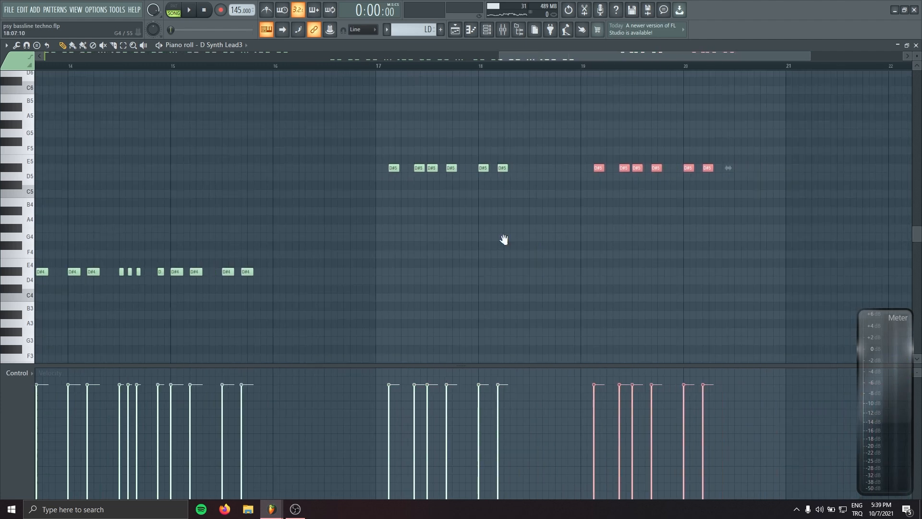
left_click_drag(505, 239, 192, 280)
scroll(500, 201, "down", 3)
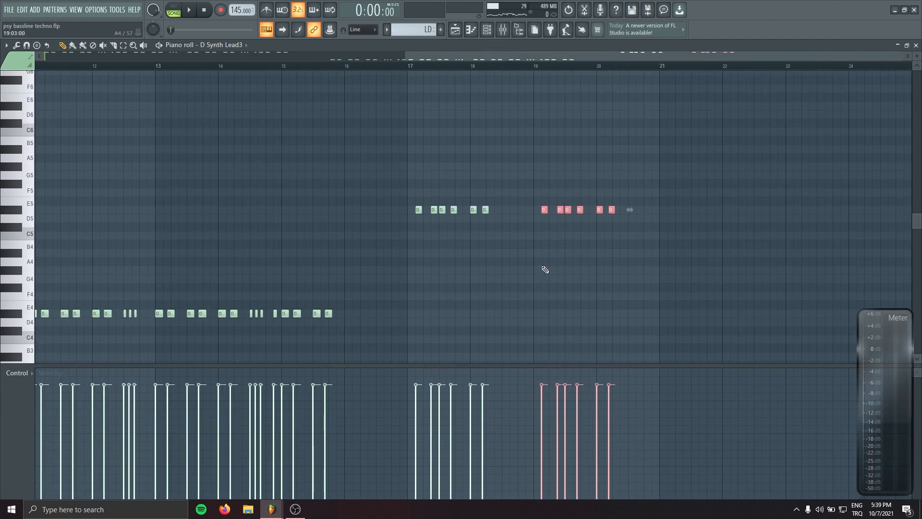
left_click_drag(546, 270, 336, 240)
left_click_drag(453, 143, 168, 238)
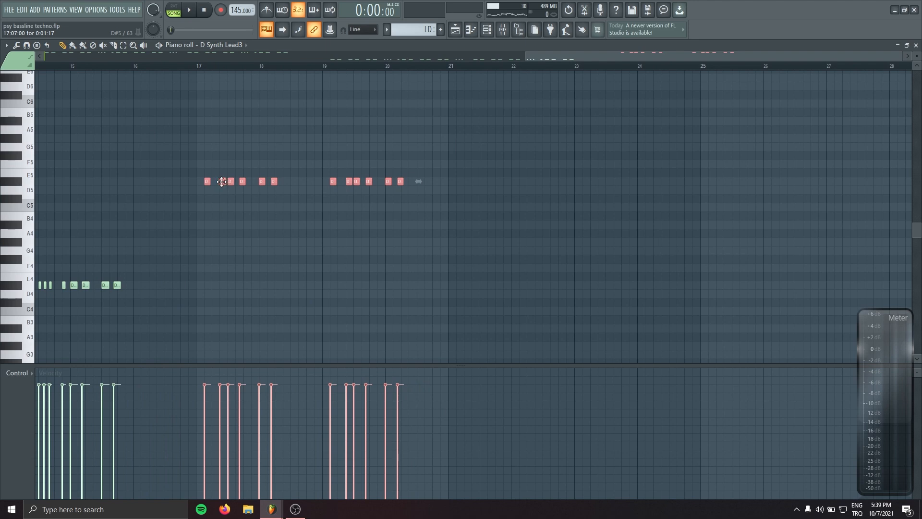
left_click_drag(222, 182, 475, 181)
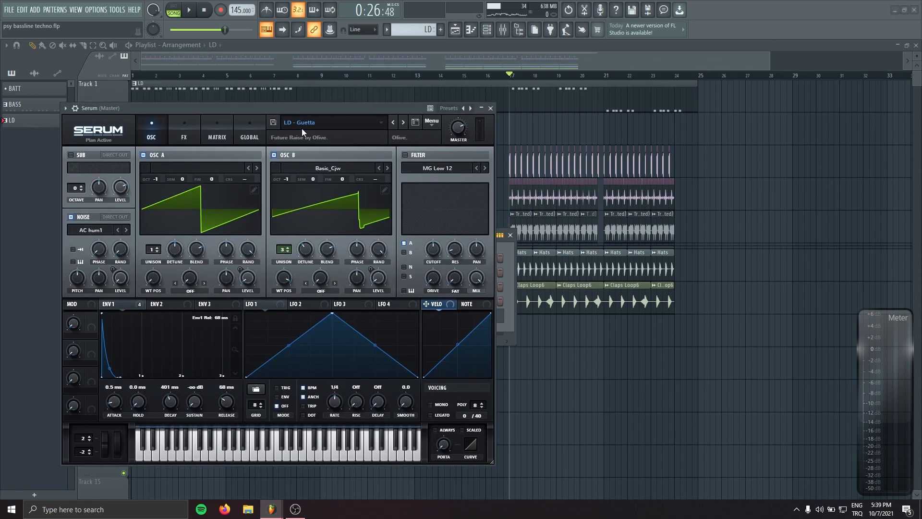
Audition Serum's LD - Guetta patch and route the Serum channel to mixer track 36.
left_click_drag(310, 111, 526, 273)
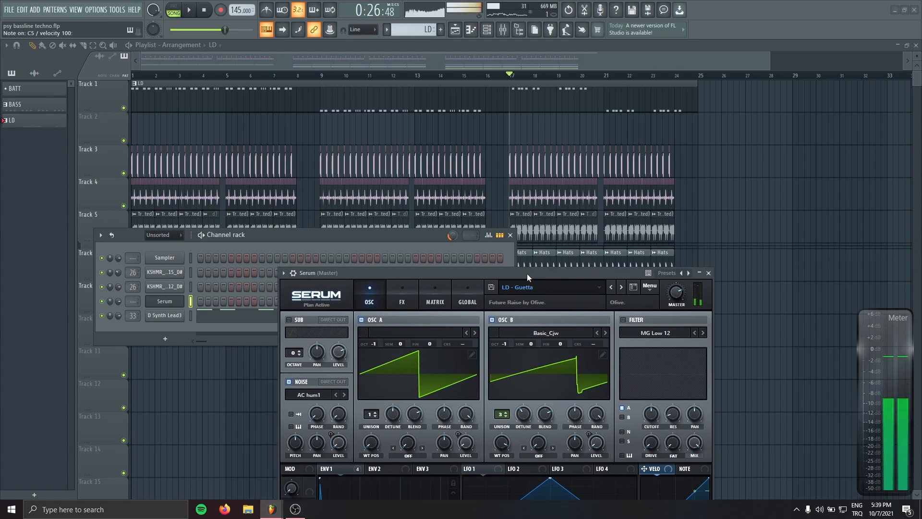
left_click(708, 272)
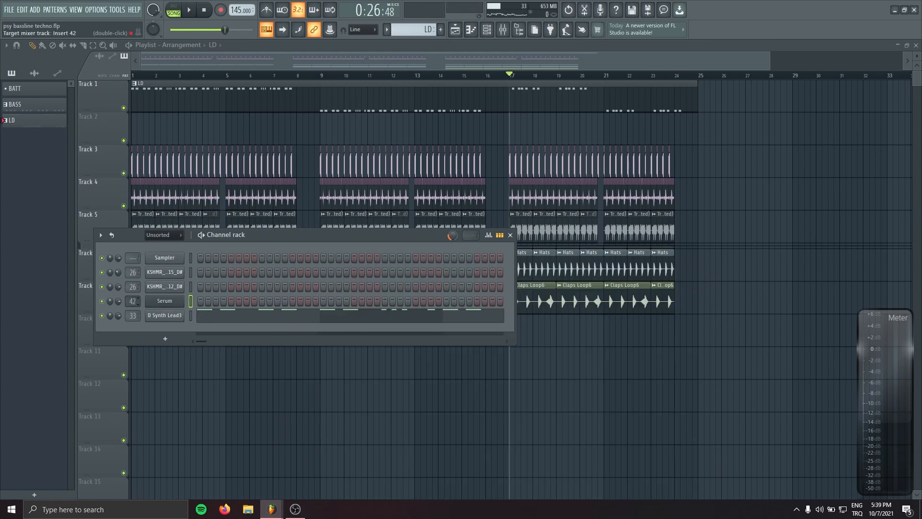
key("F9")
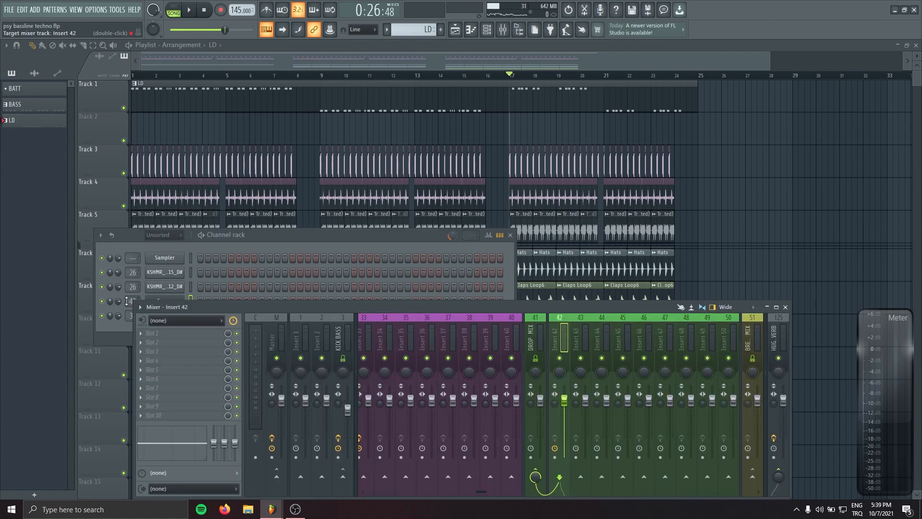
left_click_drag(132, 300, 132, 307)
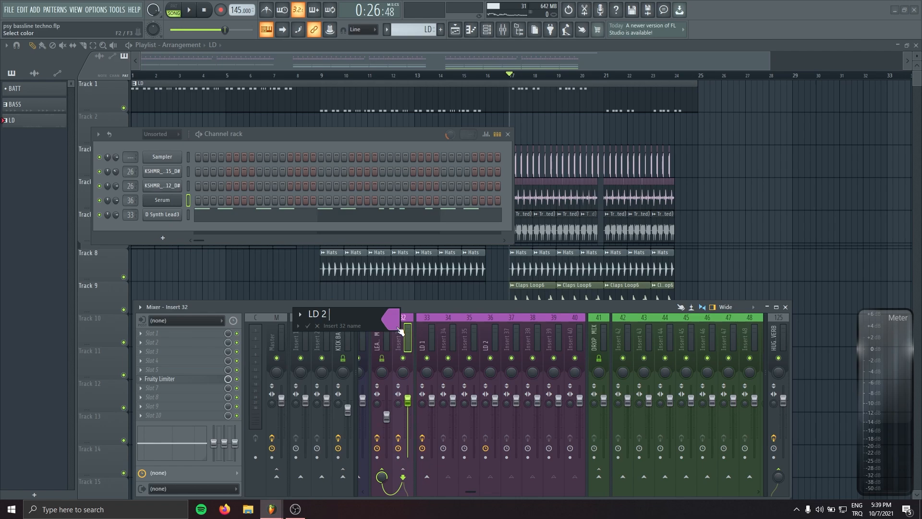
Set up mixer track 32 as a second LEADS MIX for LD 2, with a 36 dB/oct low cut in its FabFilter Pro-Q 3.
mouse_move(400, 331)
left_mouse_down()
mouse_move(406, 351)
mouse_move(398, 340)
left_mouse_up()
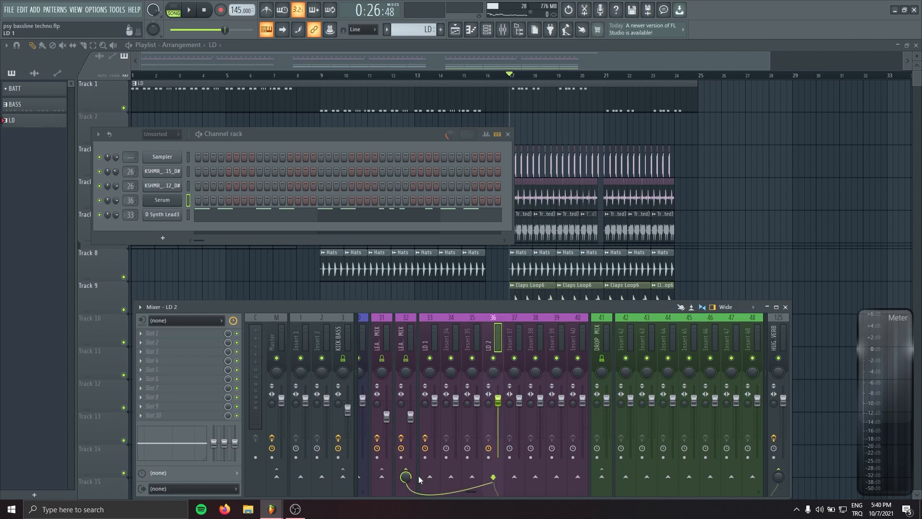
left_click(412, 476)
left_click_drag(34, 144, 171, 156)
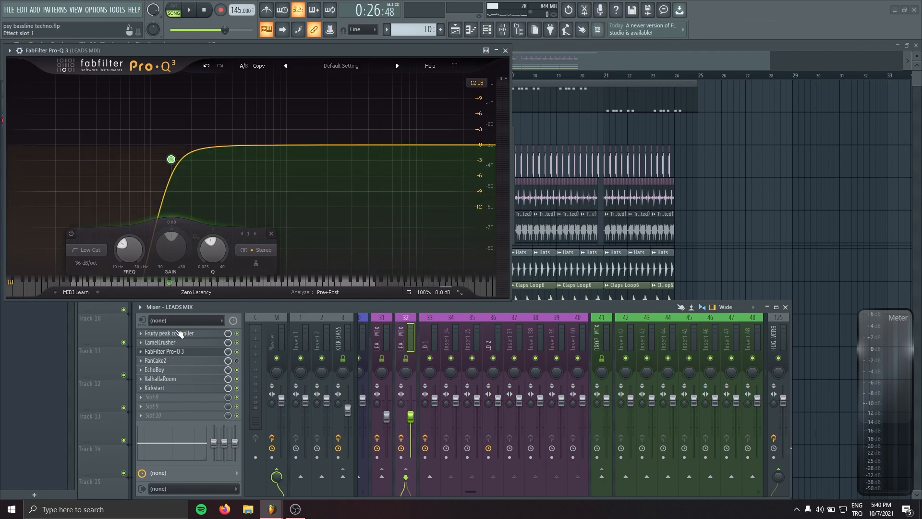
left_click(505, 50)
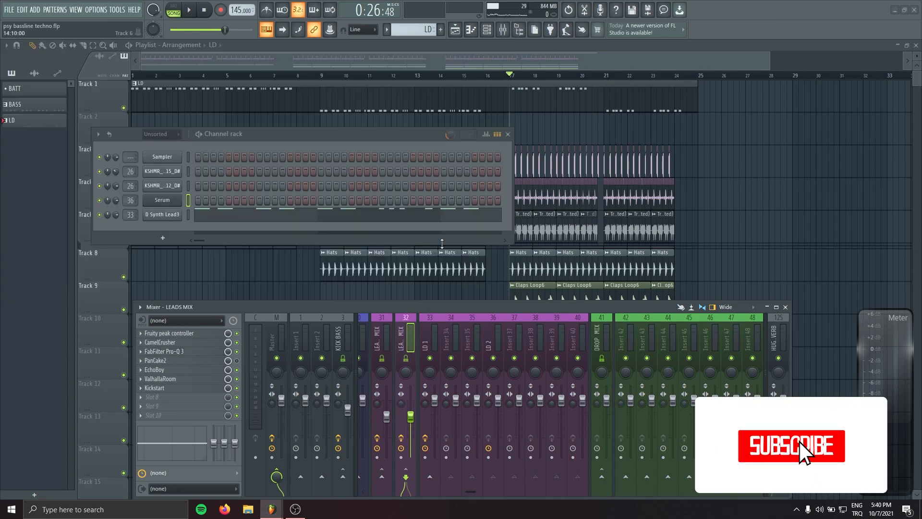
Move the LD 2 mixer track beside LD 1.
left_click(489, 338)
key("alt+Left")
key("alt+Left")
key("alt+Left")
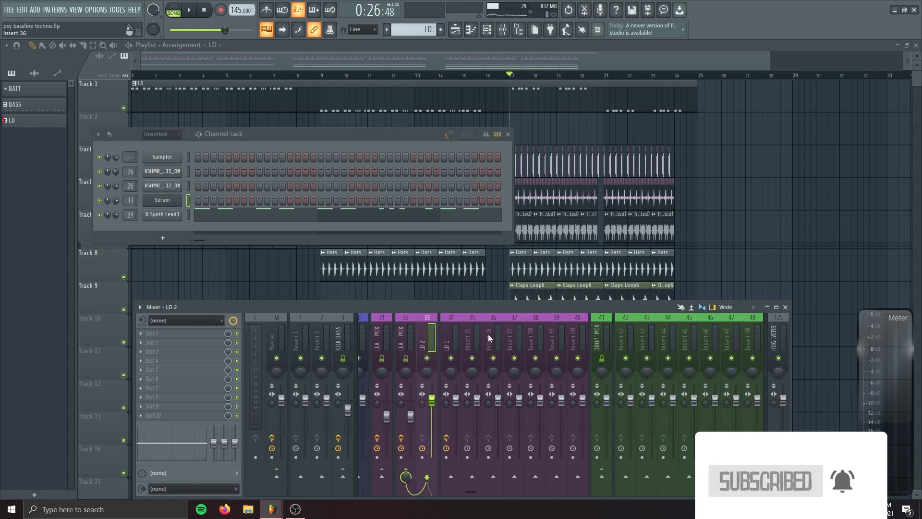
In Serum's piano roll, add two groups of three short D#5 notes in the second half of bar 18, and audition them.
key("F7")
key("space")
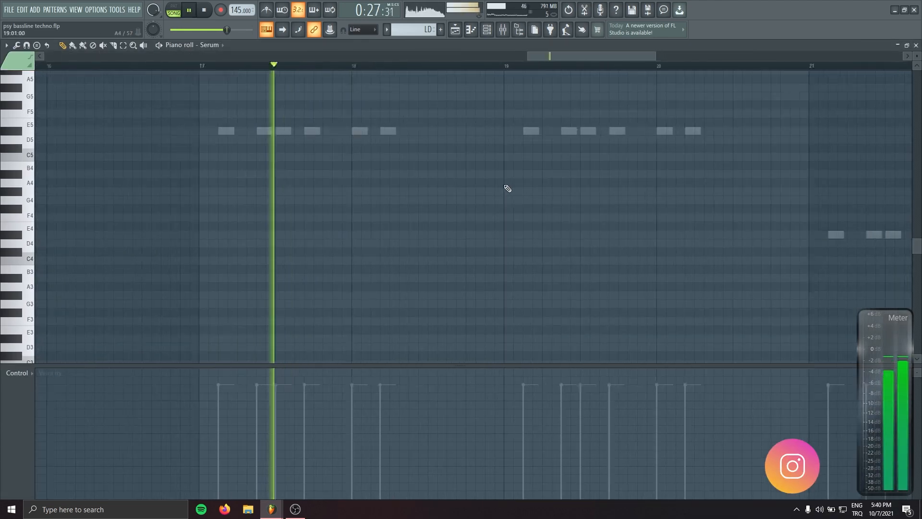
scroll(508, 188, "up", 2, "ctrl")
left_click(403, 131)
key("space")
left_click(416, 130)
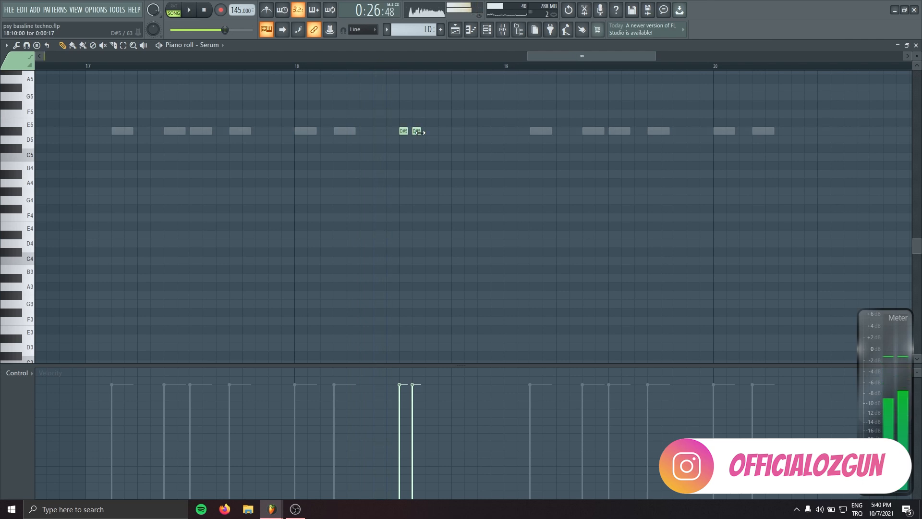
left_click(455, 131)
left_click(469, 131)
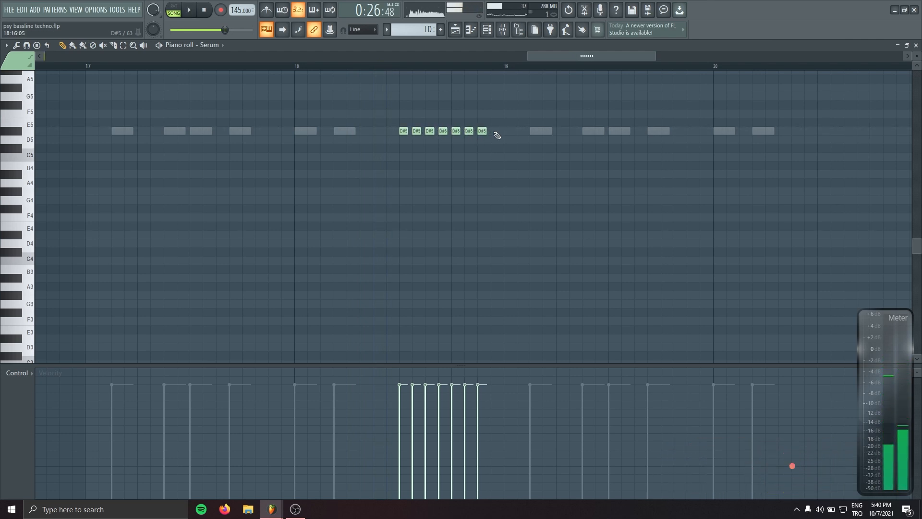
key("space")
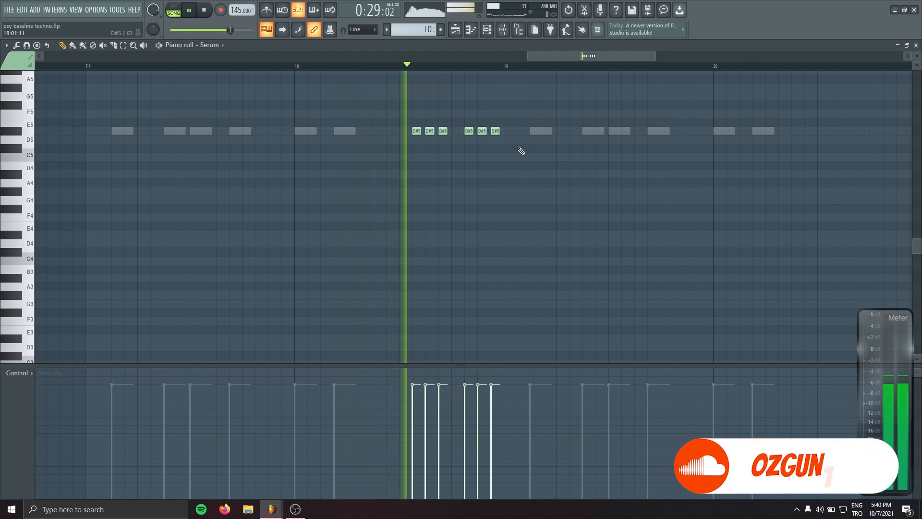
Copy the two Serum note groups to the end of bar 20 and raise all the notes one octave to D#6.
key("ctrl+a")
key("space")
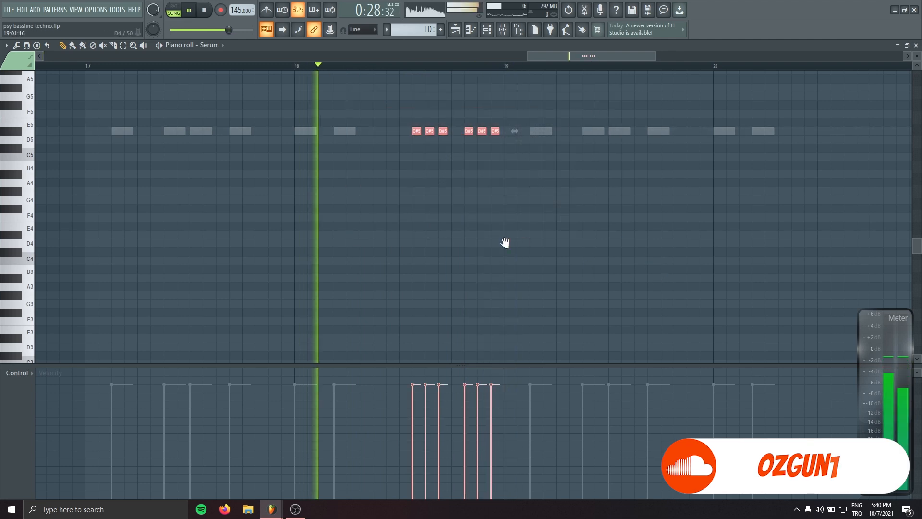
left_click_drag(504, 243, 360, 296)
mouse_move(348, 186)
left_mouse_down("shift")
mouse_move(789, 231)
mouse_move(745, 226)
left_mouse_up("shift")
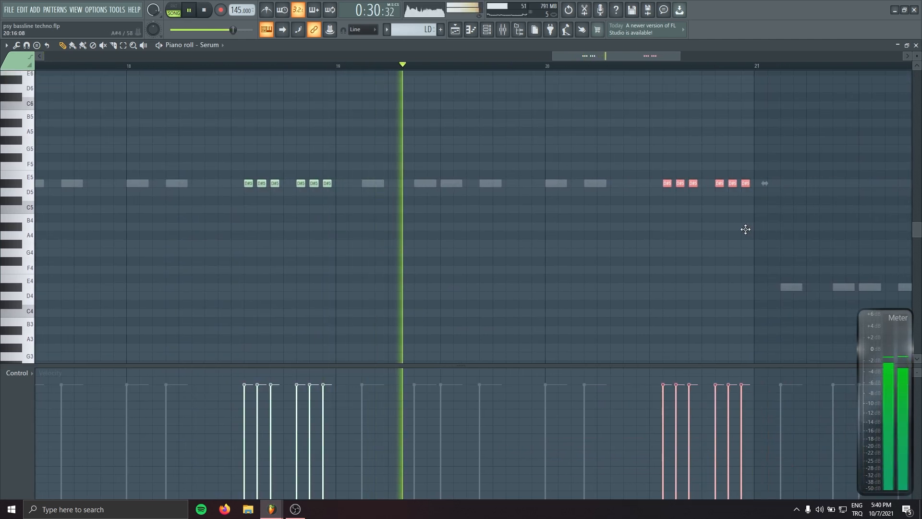
key("ctrl+a")
key("ctrl+Up")
scroll(648, 265, "up", 3)
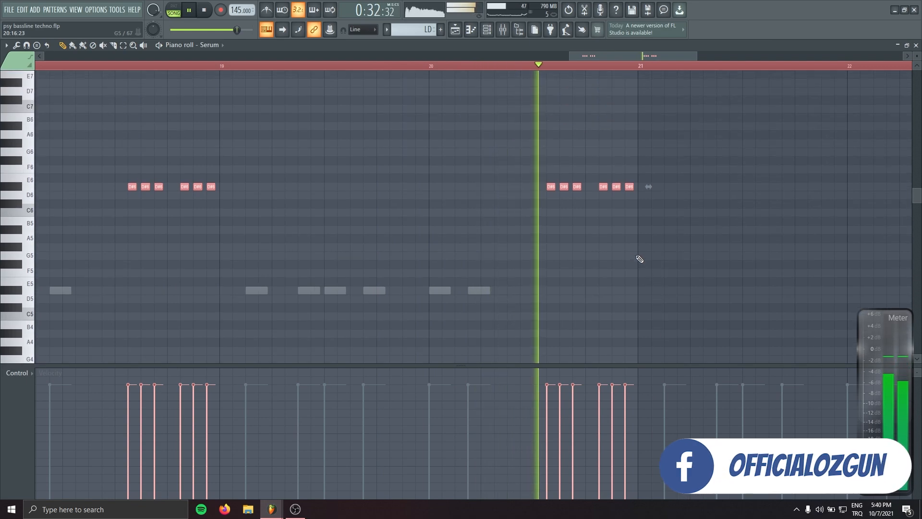
Duplicate the Serum note groups into bars 22 and 24, with the copies one octave lower.
scroll(464, 279, "down", 4)
key("space")
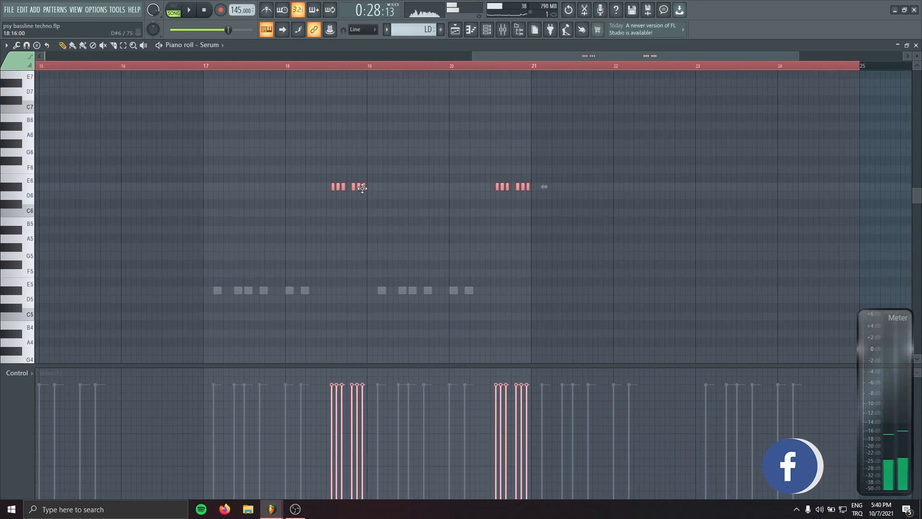
key("ctrl+b")
key("ctrl+Down")
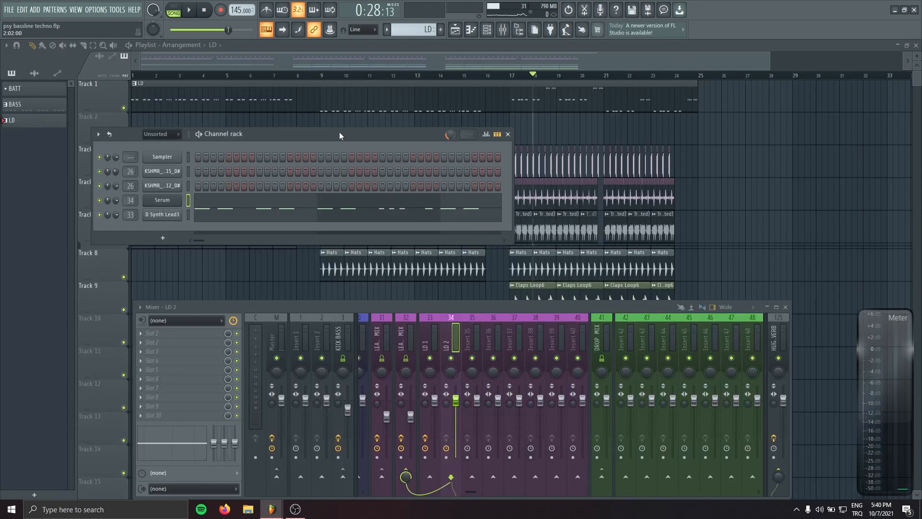
Select bars 17 to 24 in the playlist and set Serum's pitch bend range to 12 and -12.
left_click_drag(513, 79, 712, 81)
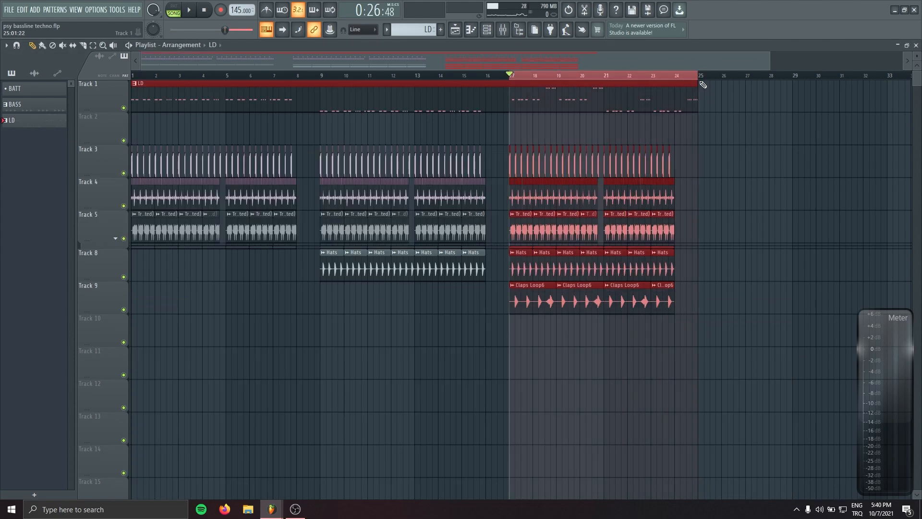
left_click(491, 29)
left_click(161, 201)
left_click_drag(360, 272, 248, 146)
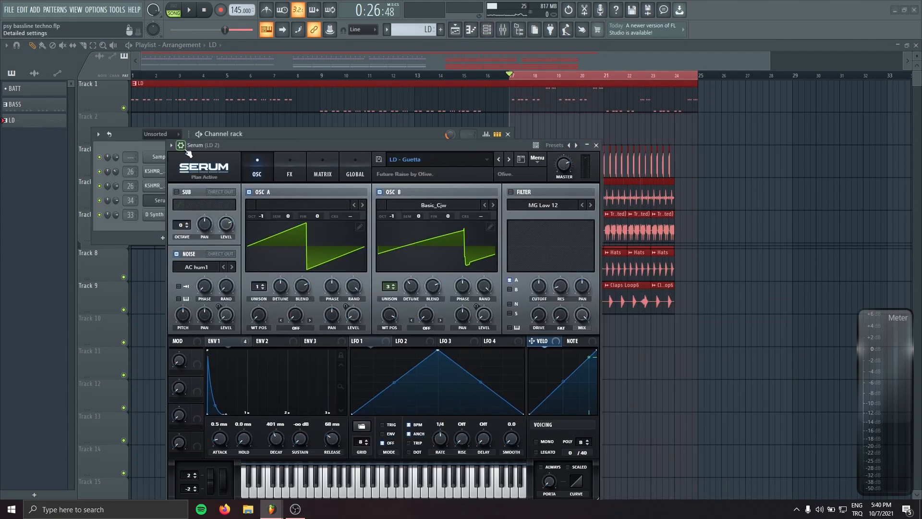
left_click(181, 145)
left_click_drag(492, 143, 495, 61)
left_click_drag(197, 402, 192, 452)
right_click(550, 74)
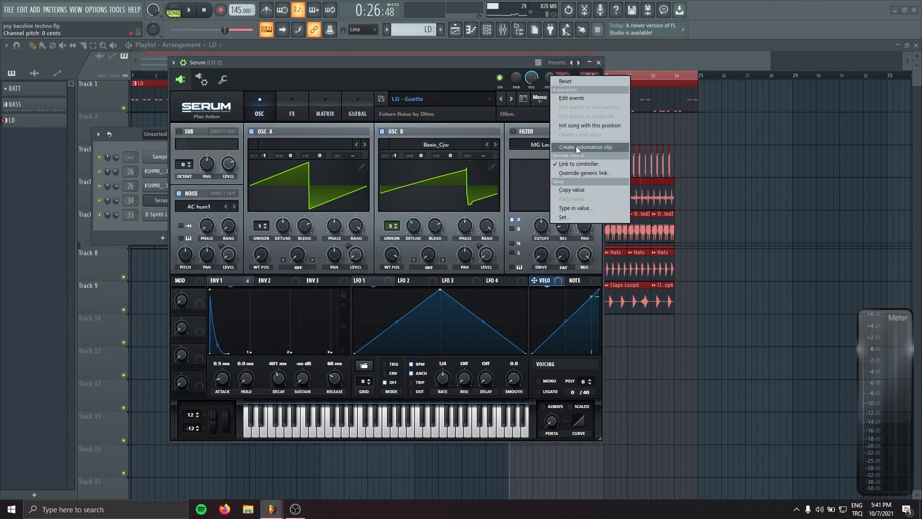
left_click(576, 146)
left_click(598, 63)
Start the Serum pitch automation midway through bar 18 on Track 2, ramp it up to 100% at bar 19, and audition it.
left_click_drag(593, 173, 411, 152)
scroll(411, 152, "up", 2)
left_click_drag(398, 159, 399, 139)
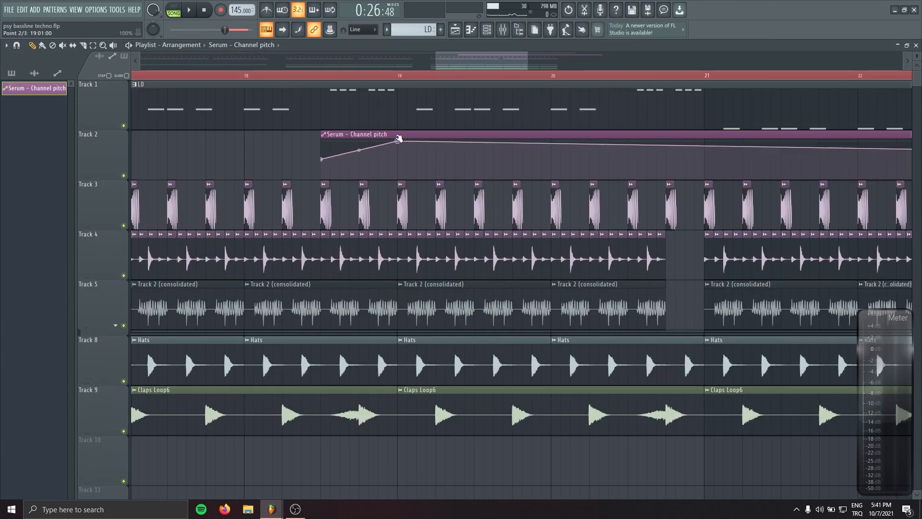
left_click(321, 73)
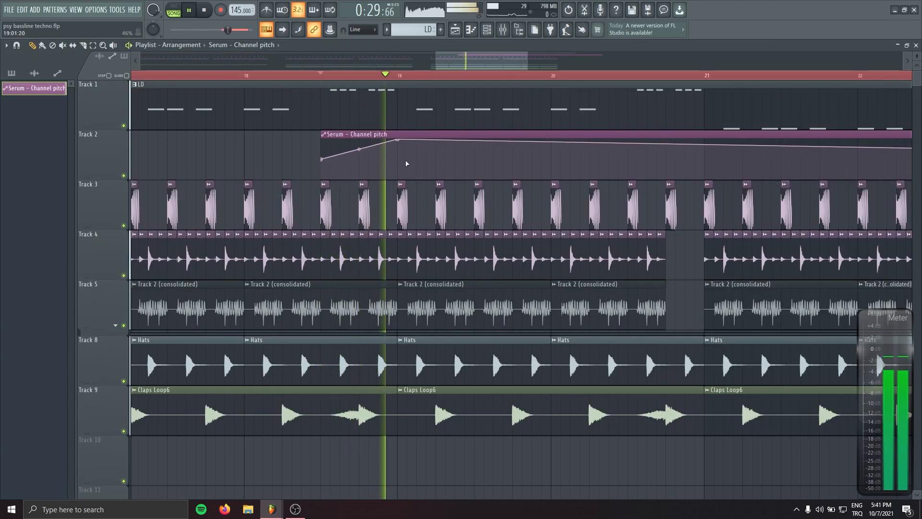
Lower the bar 19 point of the Serum channel pitch automation and play the section back to check it.
key("space")
left_click_drag(399, 143, 398, 153)
key("space")
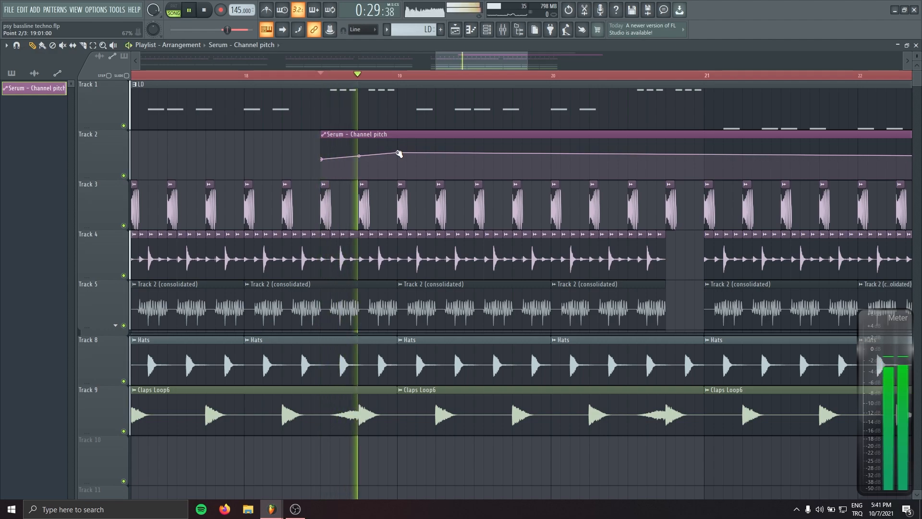
key("space")
scroll(398, 155, "up", 5)
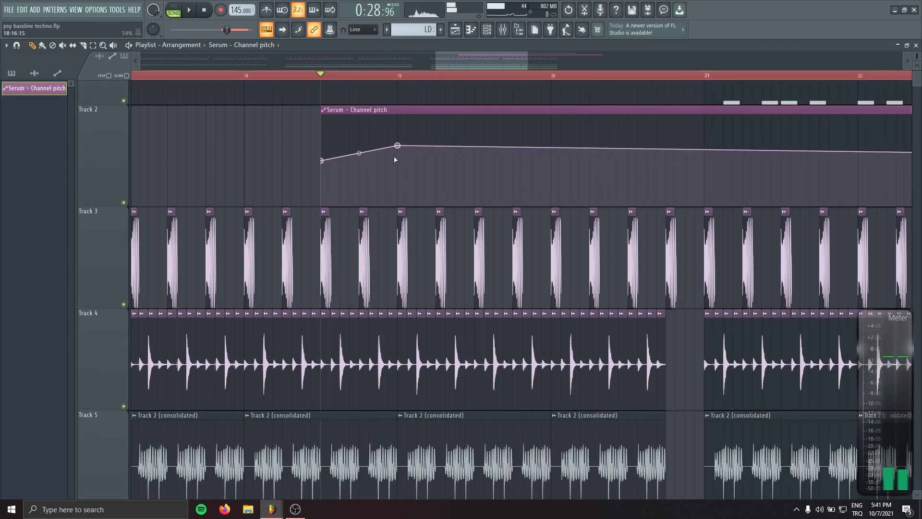
scroll(168, 110, "up", 2)
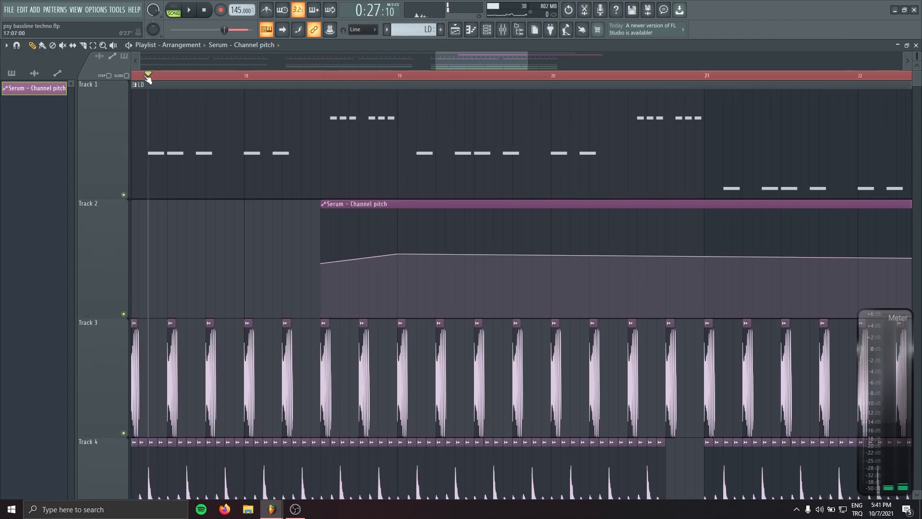
key("space")
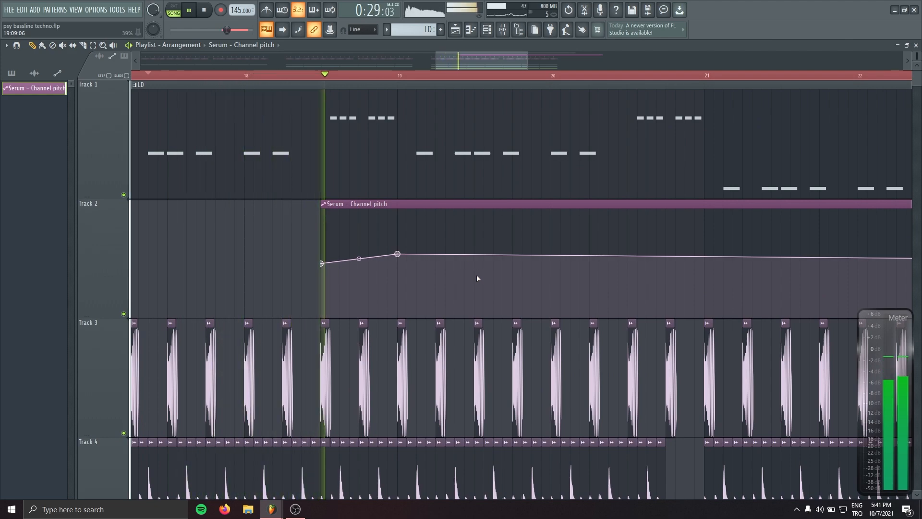
key("space")
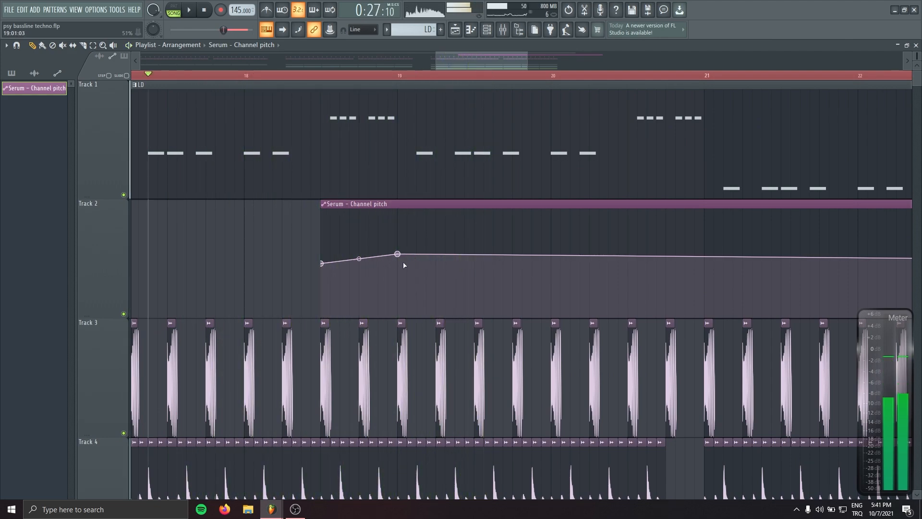
Add an automation point just after the bar 19 peak and give it the pitch clip's starting value.
right_click(437, 264)
right_click(322, 264)
left_click(346, 417)
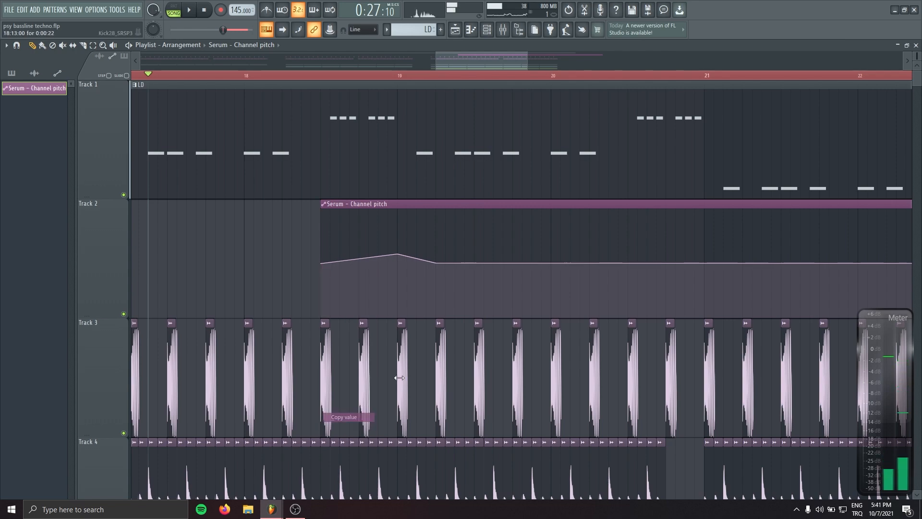
right_click(436, 264)
left_click(468, 424)
key("space")
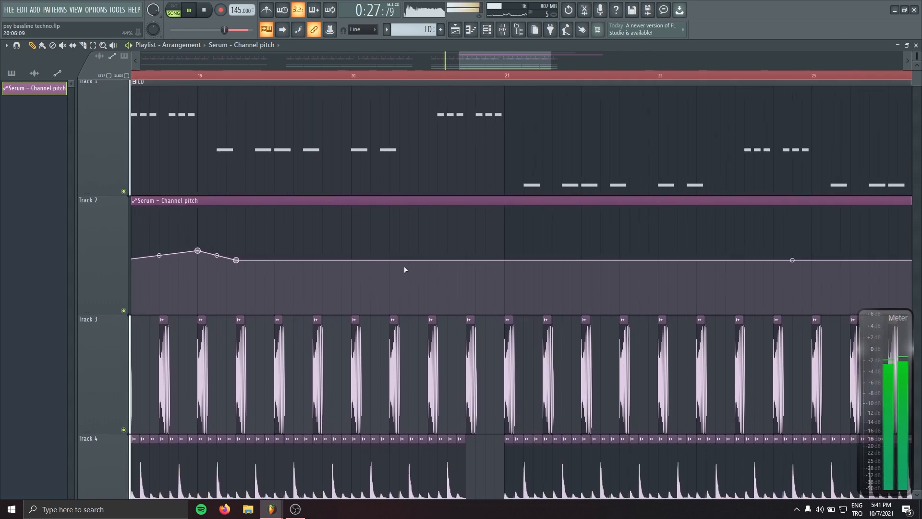
Shape a pitch dip at bar 21, with surrounding points at mid-bar 20 and 21:05:00 set to the copied 50% value.
right_click(427, 261)
left_click(465, 421)
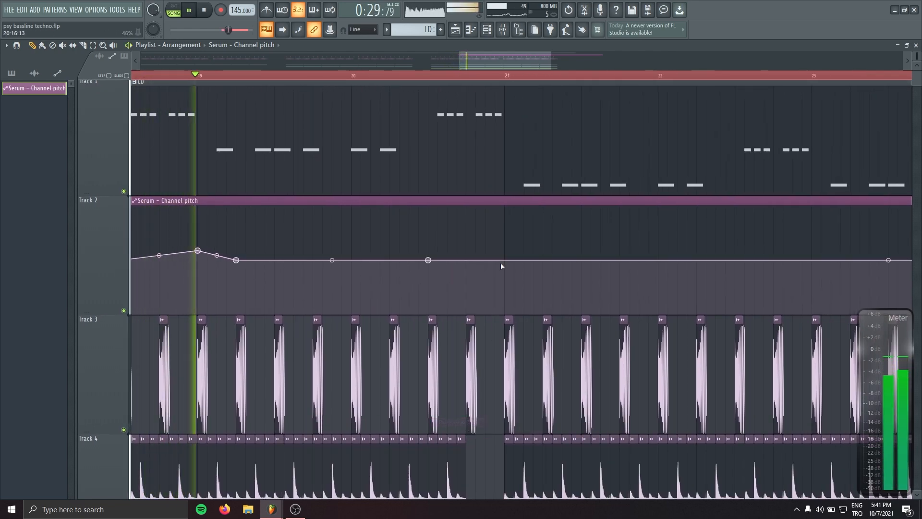
left_click(505, 269)
left_click(543, 259)
right_click(544, 260)
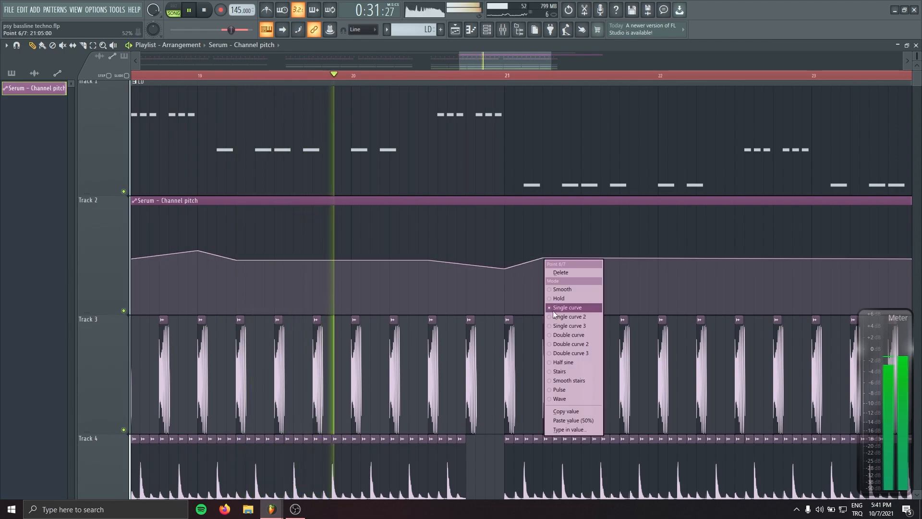
left_click(574, 420)
Crop the pitch automation clip to bars 19 to 22, place a copy at 22:09:00 and play it back.
scroll(371, 321, "down", 4)
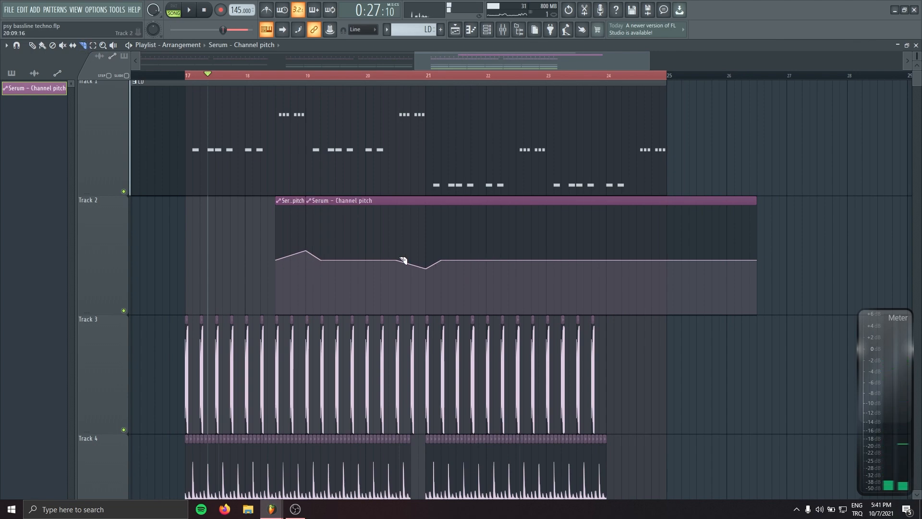
right_click(510, 224)
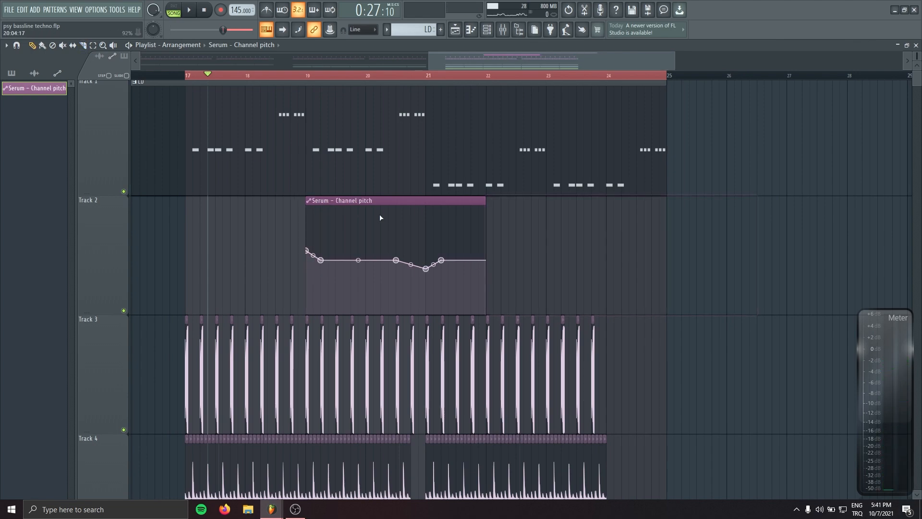
left_click_drag(364, 310, 423, 314)
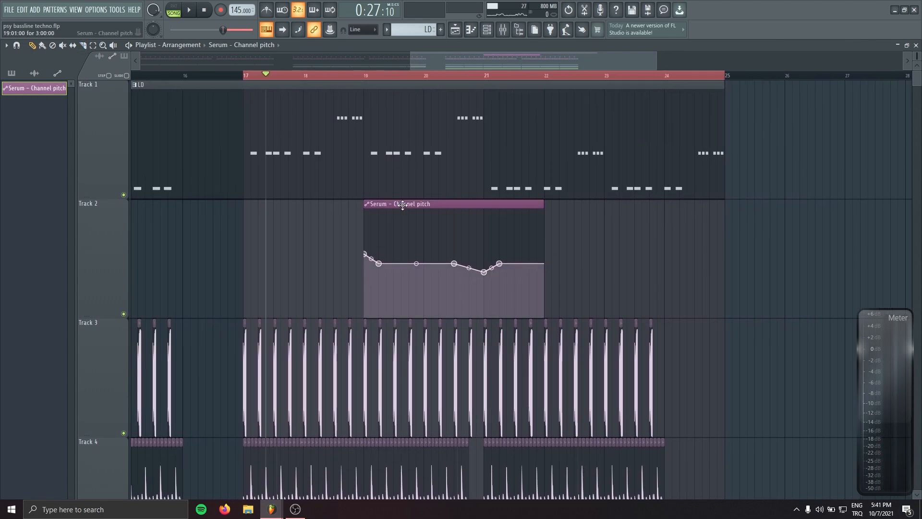
left_click_drag(402, 205, 613, 214)
key("space")
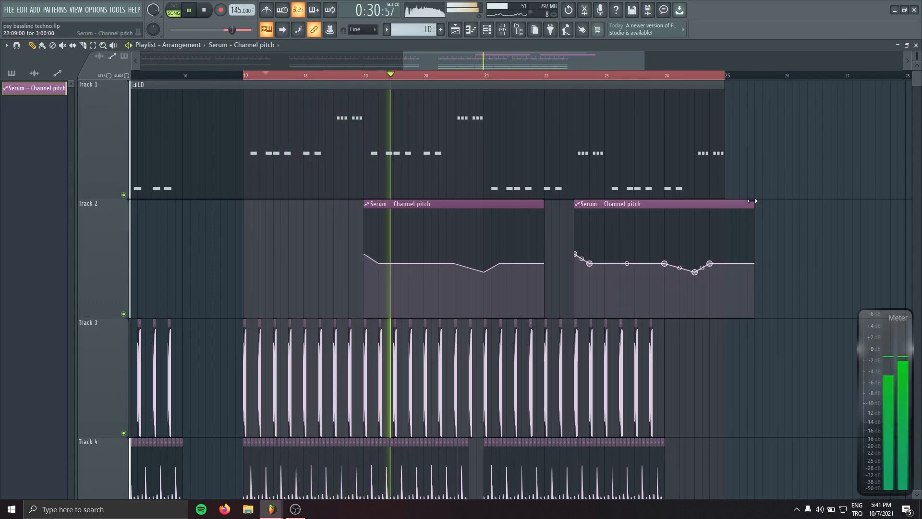
Try shortening the copied pitch automation clip to end at bar 25 while listening to the section.
left_click_drag(752, 201, 727, 202)
scroll(793, 246, "down", 3)
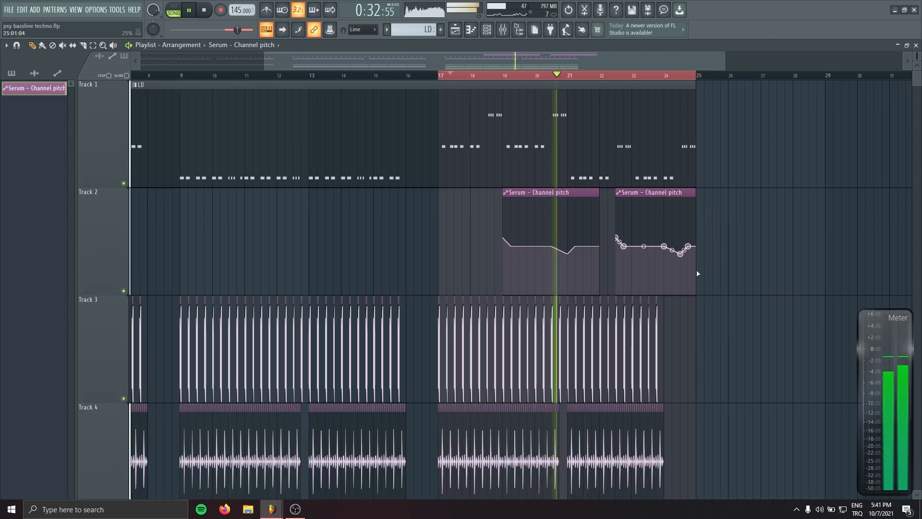
left_click(742, 216)
right_click(786, 274)
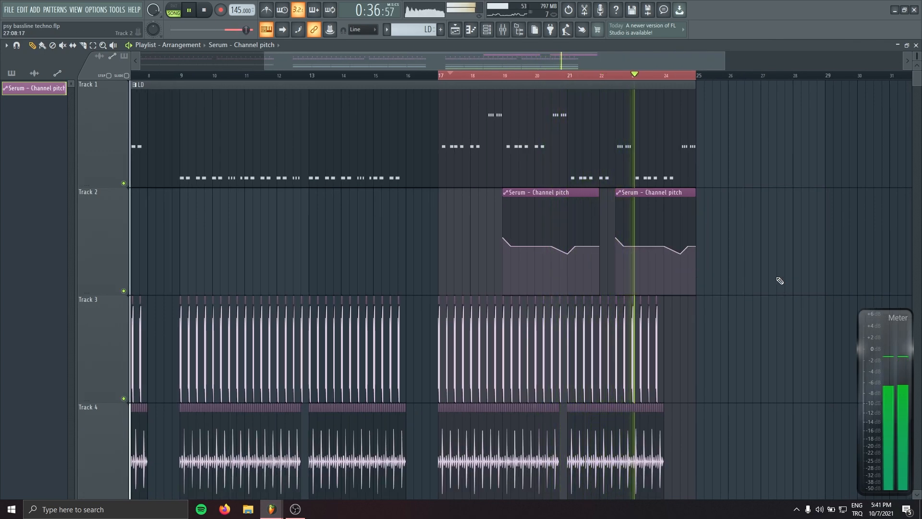
scroll(747, 253, "up", 3)
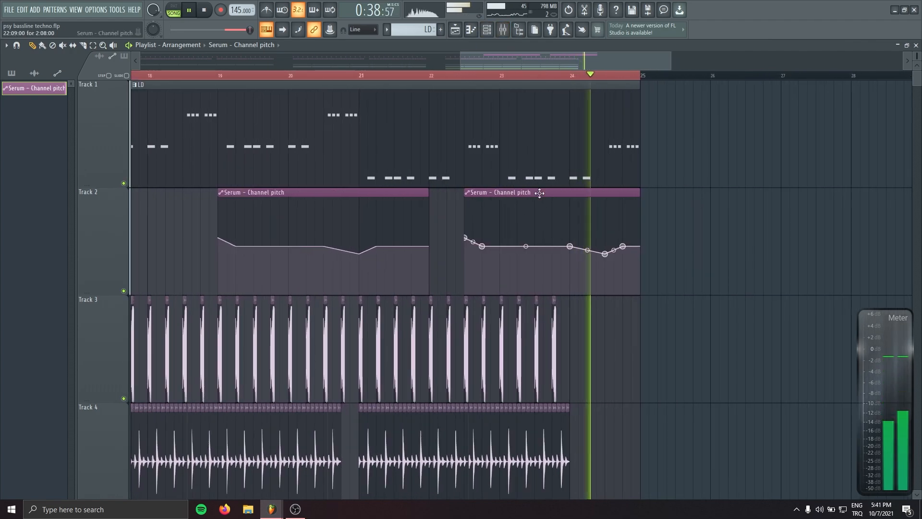
right_click(543, 192)
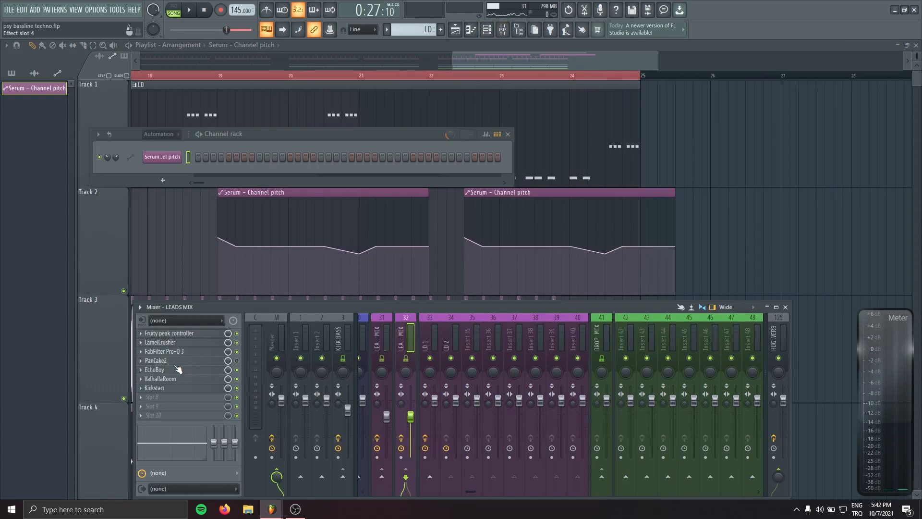
Link ValhallaRoom's mix level on LEADS MIX to Peak ctrl - Peak with the Inverted mapping, and inspect the Fruity peak controller.
right_click(228, 379)
left_click(442, 239)
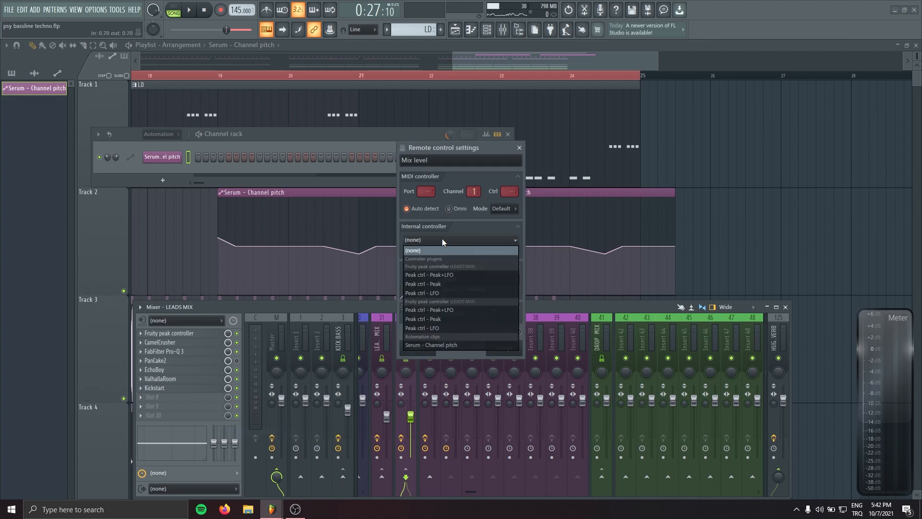
left_click(443, 319)
left_click(518, 278)
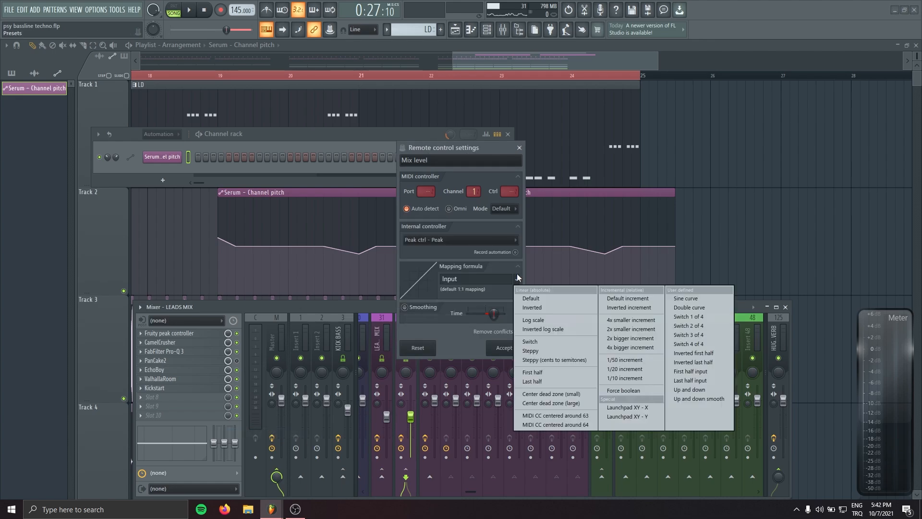
left_click(528, 307)
left_click(504, 347)
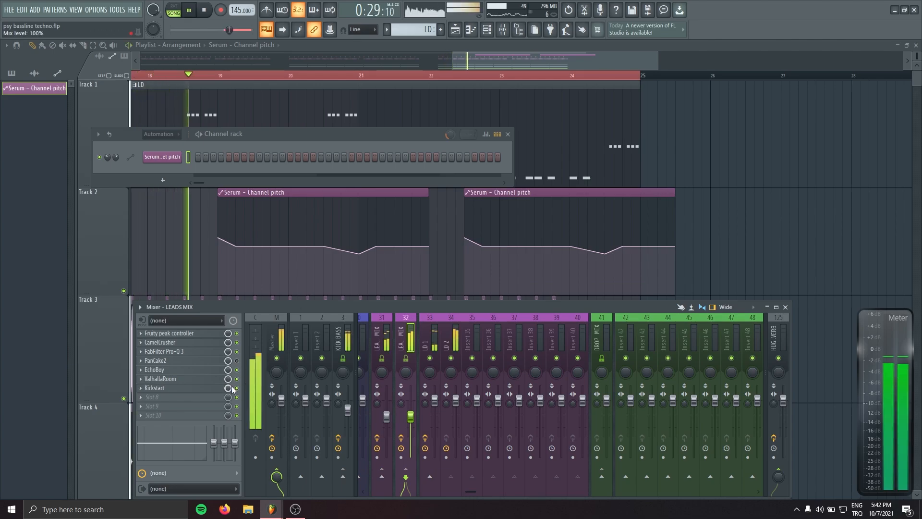
left_click(169, 333)
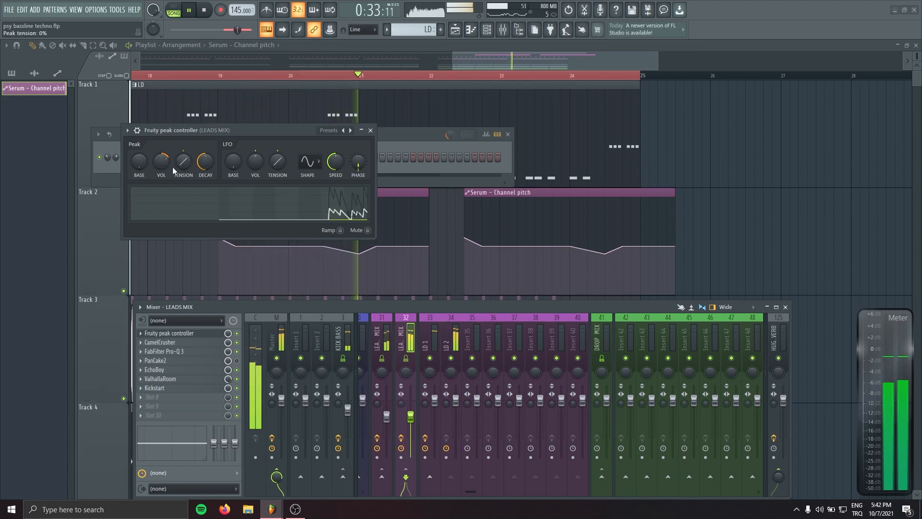
left_click(371, 130)
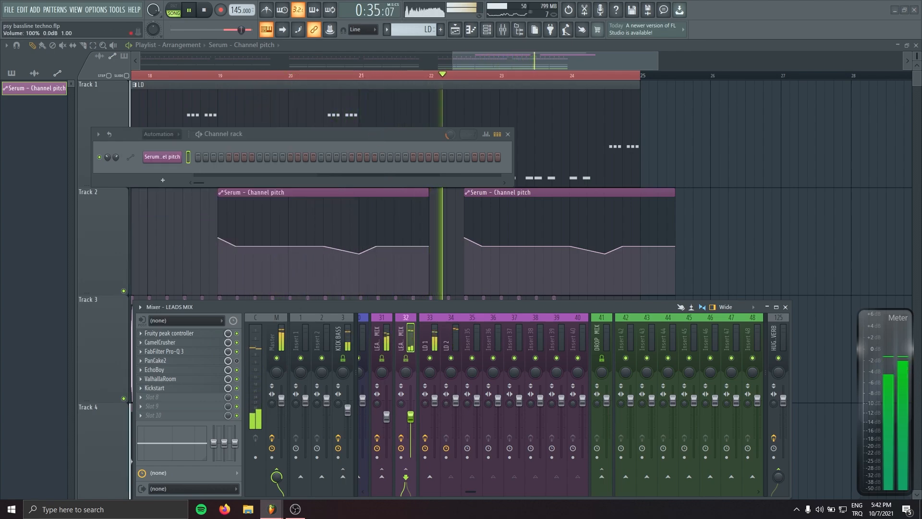
Lower the LD 2 mixer track's volume to 85% (-3.5 dB).
left_click_drag(456, 400, 456, 408)
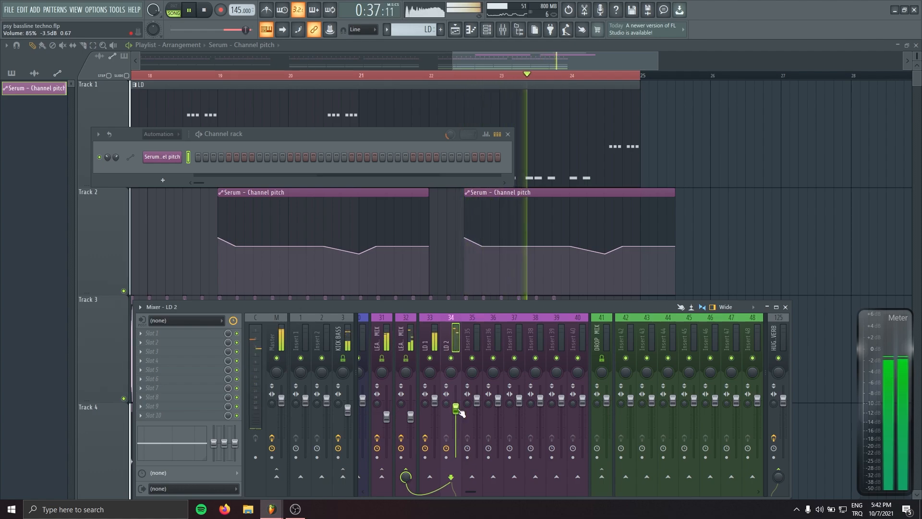
left_click(742, 149)
right_click(851, 153)
Try raising all Serum notes in the LD pattern by one octave, and undo the transposition.
double_click(535, 148)
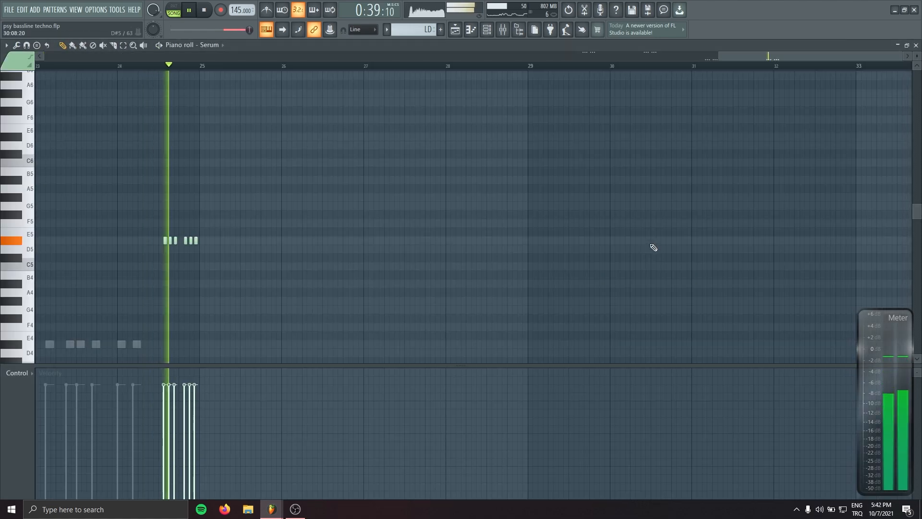
key("ctrl+a")
key("ctrl+Up")
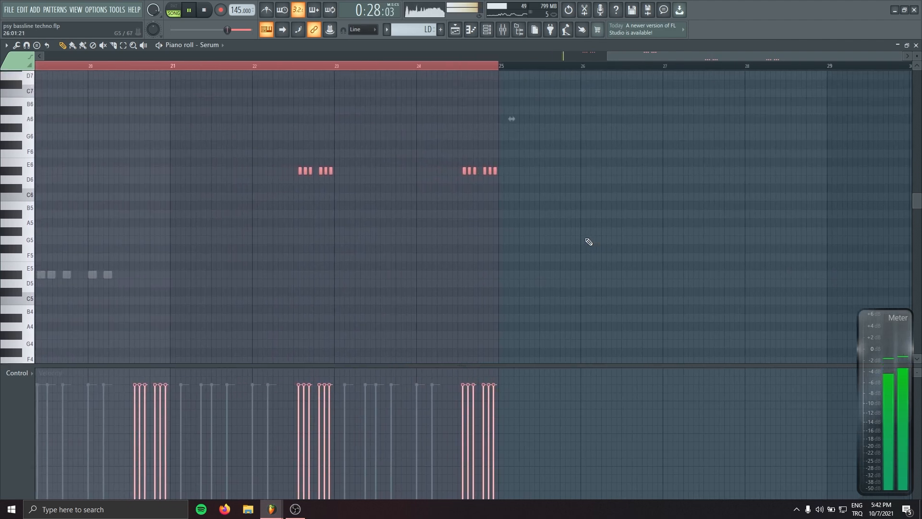
key("ctrl+z")
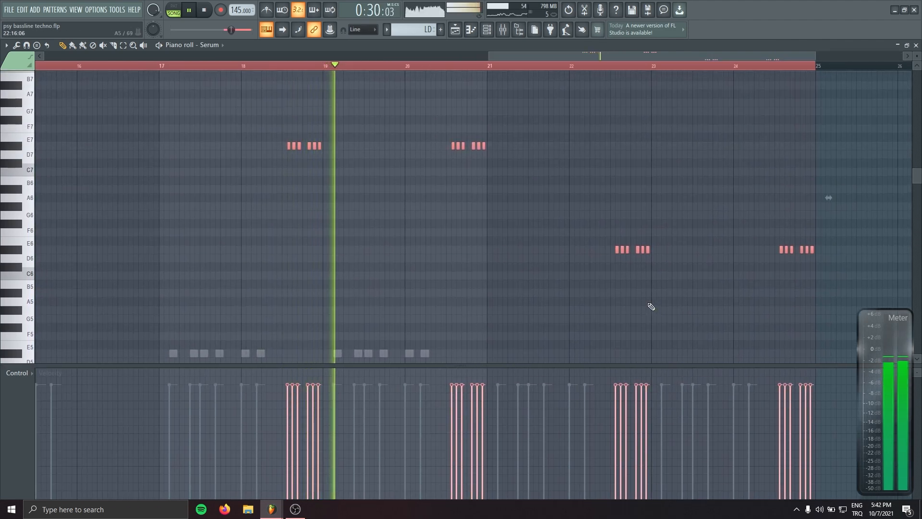
key("Escape")
left_click(799, 270)
right_click(822, 216)
Stop playback, create a new pattern named STAB, and place it at bar 1 on an empty first track.
scroll(663, 301, "down", 4)
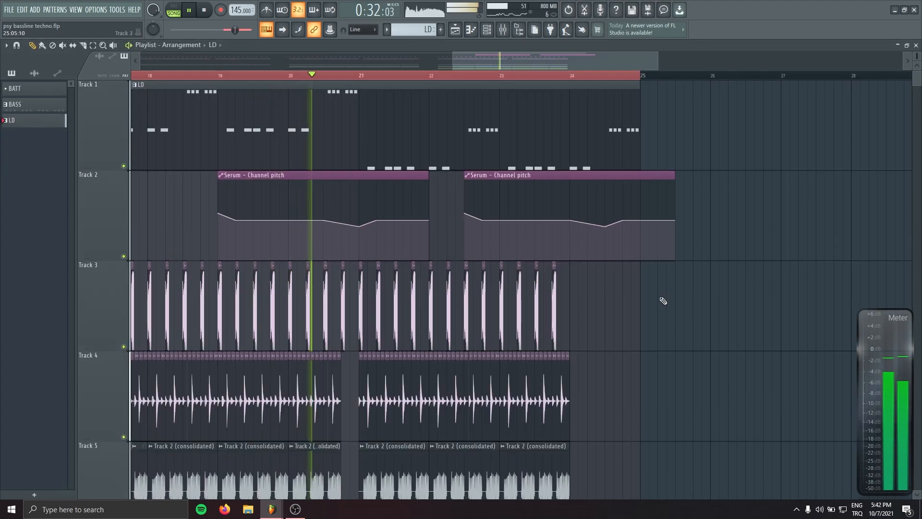
scroll(642, 287, "down", 8)
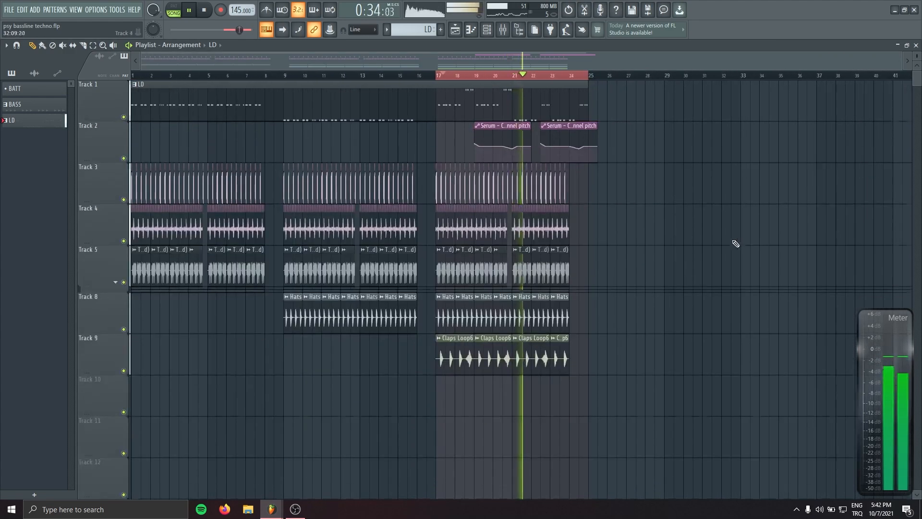
key("space")
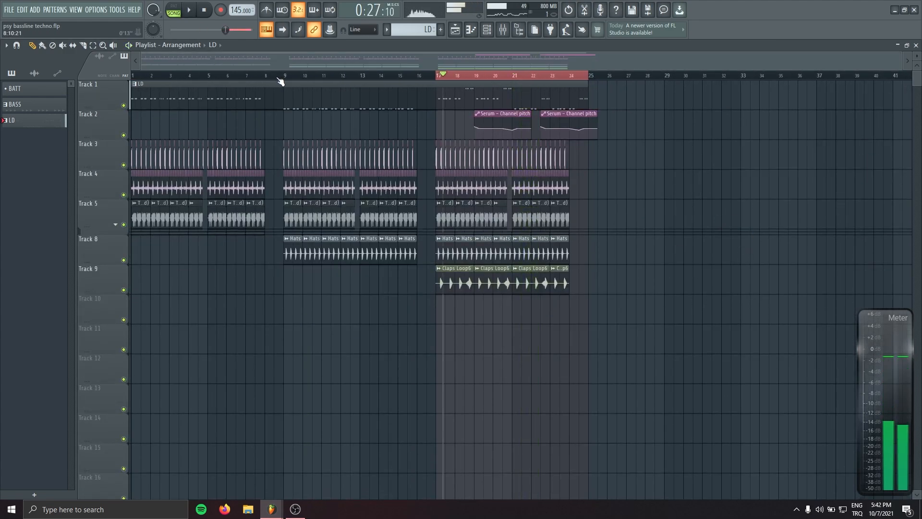
left_click(262, 77)
left_click(441, 30)
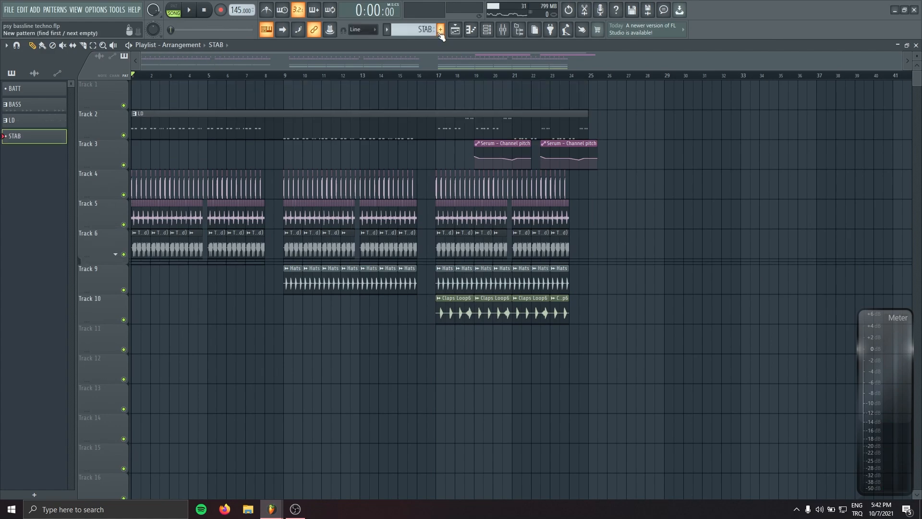
left_click(161, 98)
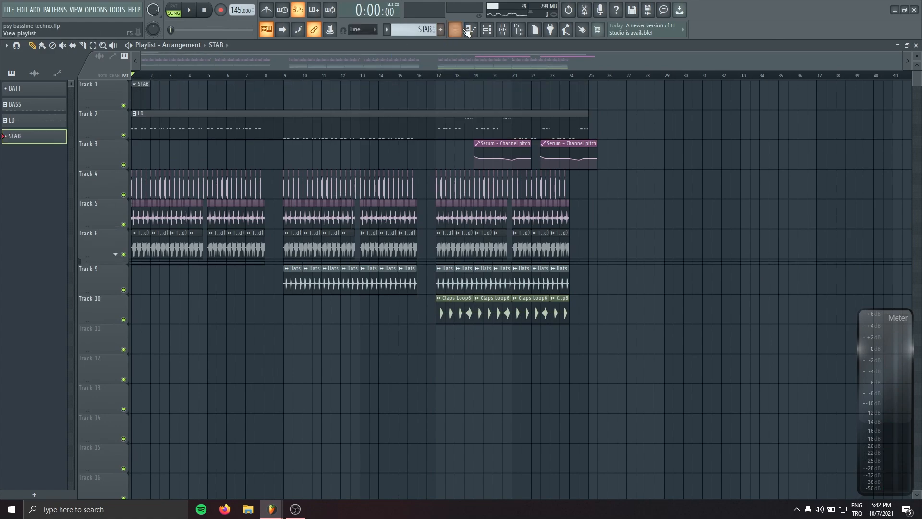
Add a HoriZEN synth channel for the STAB pattern and open its preset browser.
left_click(487, 30)
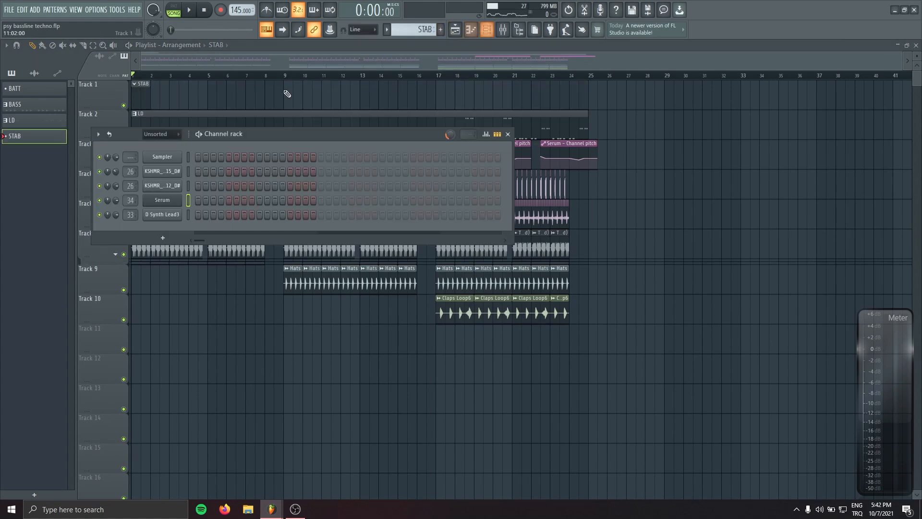
right_click(178, 158)
left_click(312, 60)
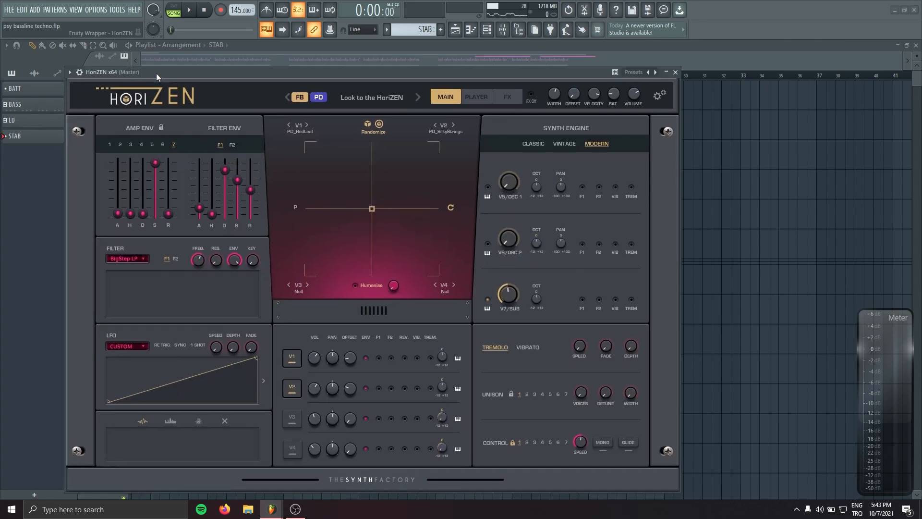
left_click_drag(157, 73, 194, 69)
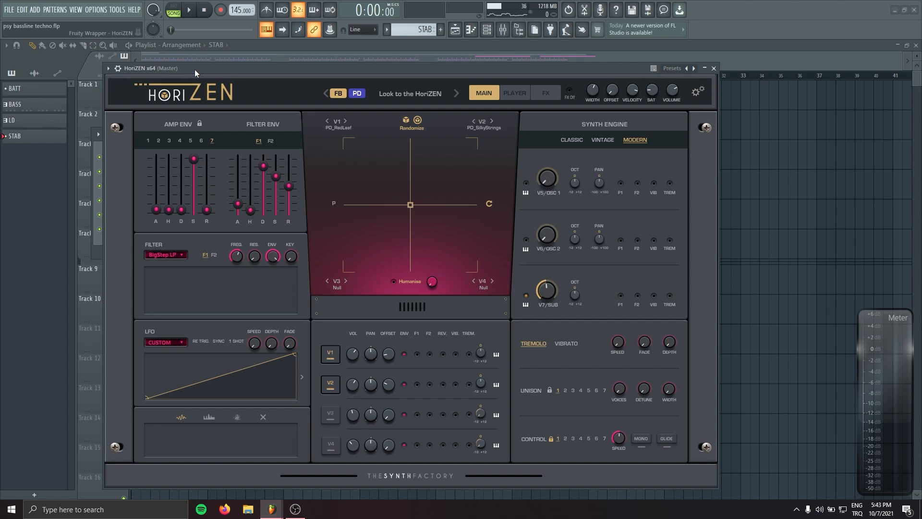
left_click(398, 92)
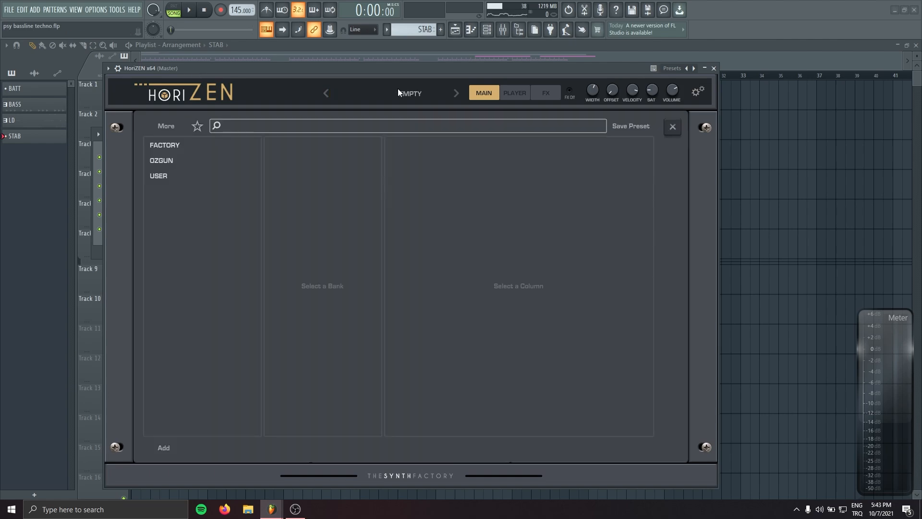
Load the Techno Stab preset from the OZGUN bank into HoriZEN, audition it, and close the synth.
left_click(176, 159)
left_click(288, 146)
left_click(426, 145)
left_click(426, 146)
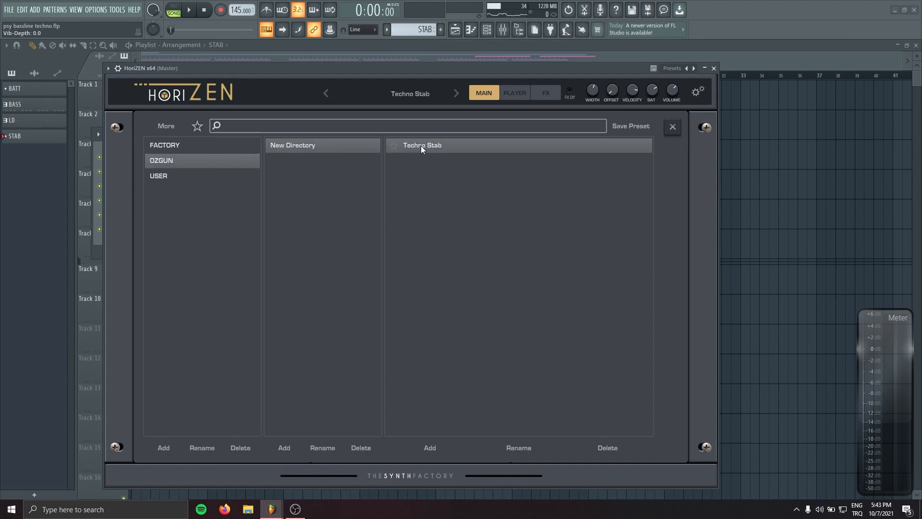
key("x")
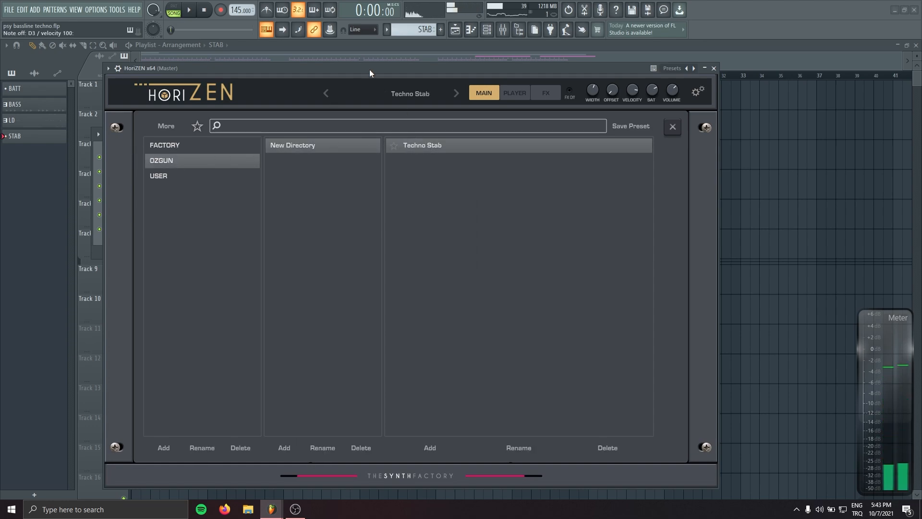
key("x")
left_click(393, 95)
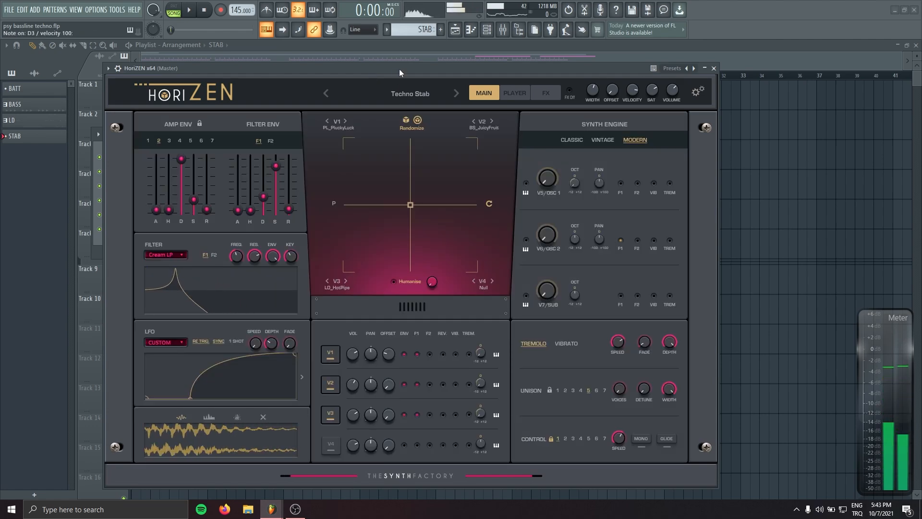
key("Escape")
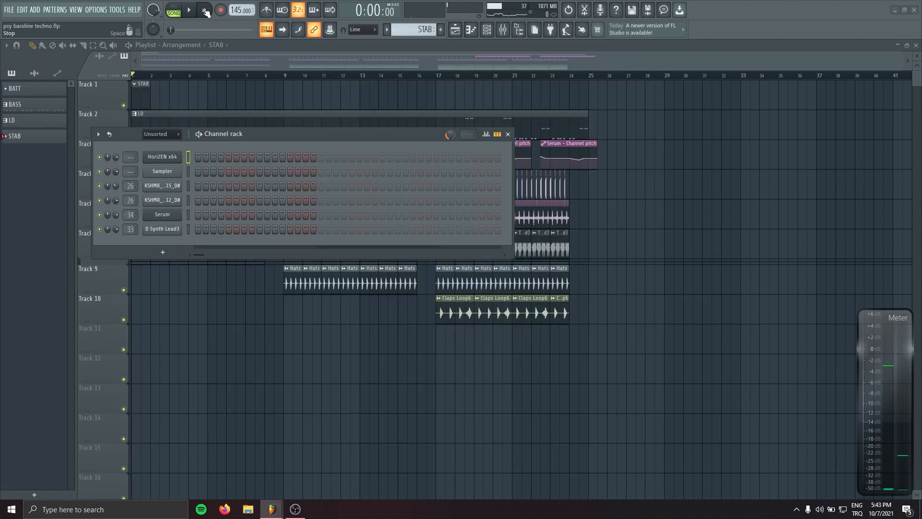
Open the HoriZEN piano roll for the STAB pattern.
right_click(184, 155)
left_click(200, 158)
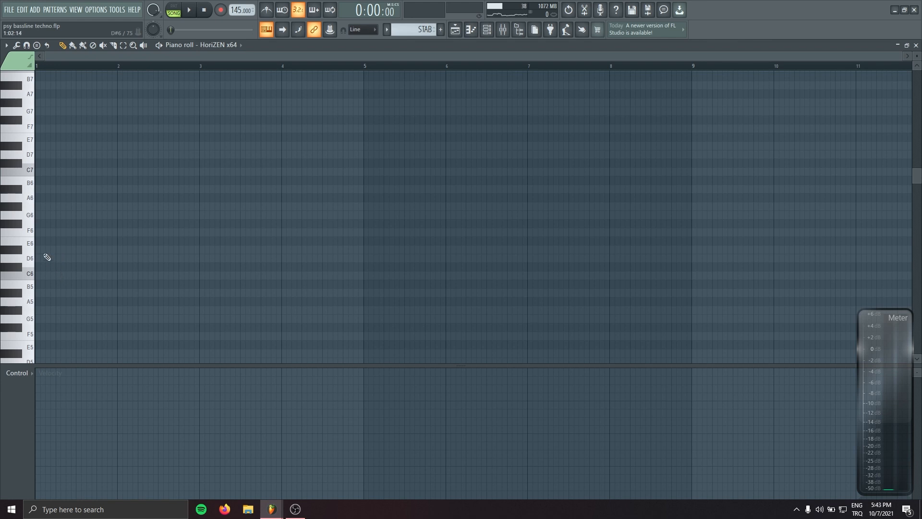
scroll(169, 243, "up", 5, "ctrl")
scroll(165, 255, "down", 1)
Try short D#6 and D#4 stab notes at 1:07 in bar 1, and delete them.
left_click(182, 234)
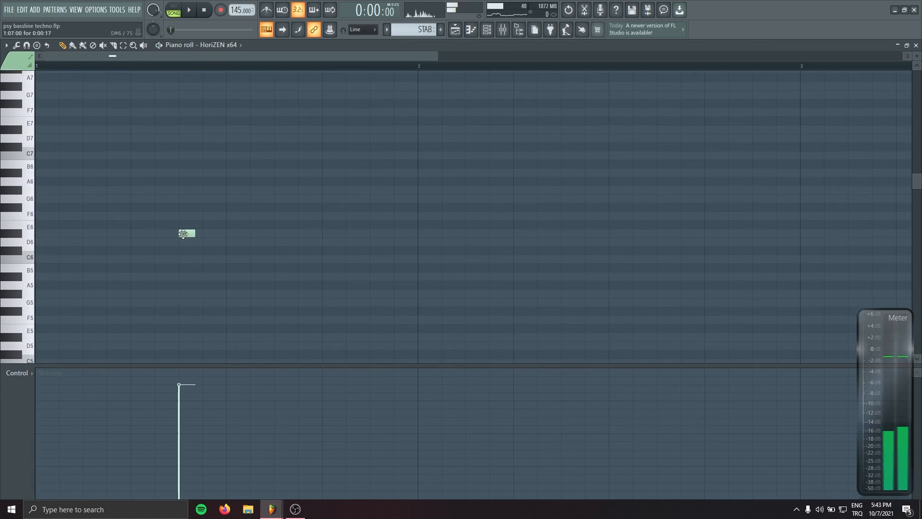
scroll(193, 235, "down", 6)
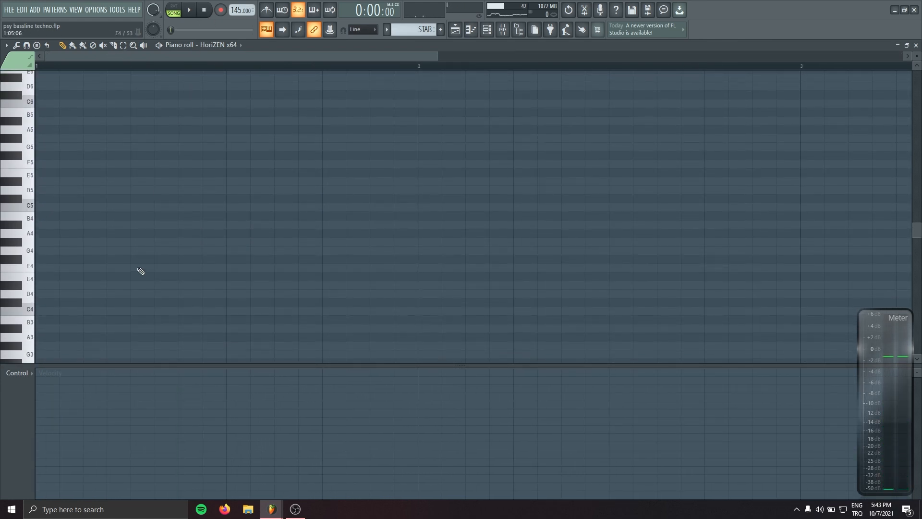
left_click(139, 287)
right_click(143, 287)
left_click(185, 287)
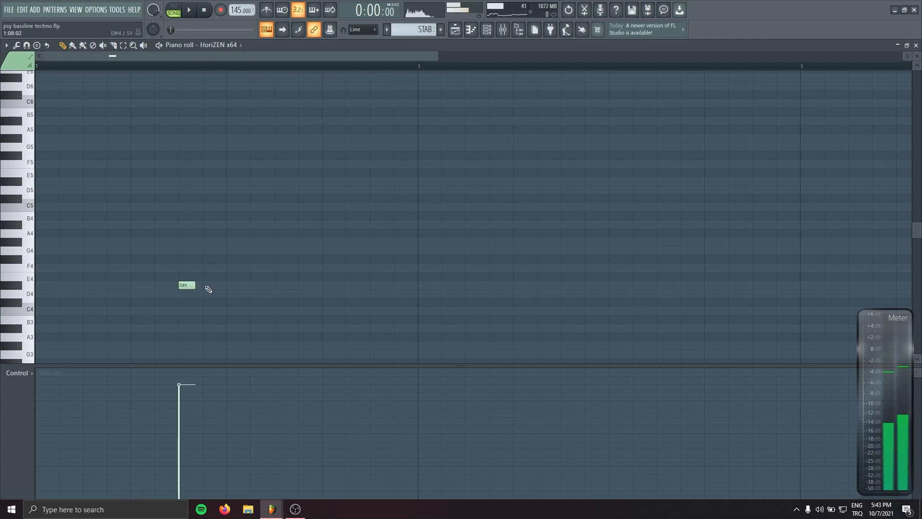
right_click(191, 289)
Try a D#3 stab note at 1:15 near the end of bar 1 and play it with the song.
scroll(189, 285, "down", 5)
left_click_drag(181, 260, 390, 260)
right_click(182, 268)
left_click(185, 259)
key("space")
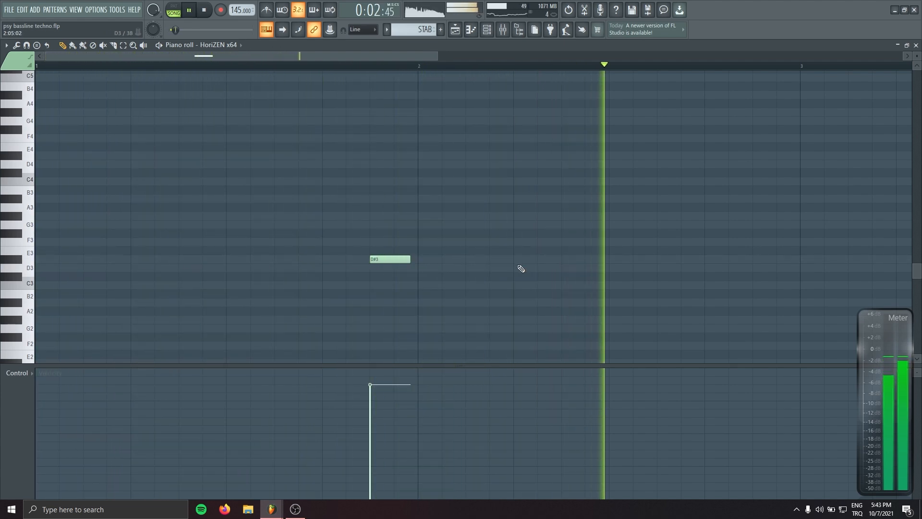
key("space")
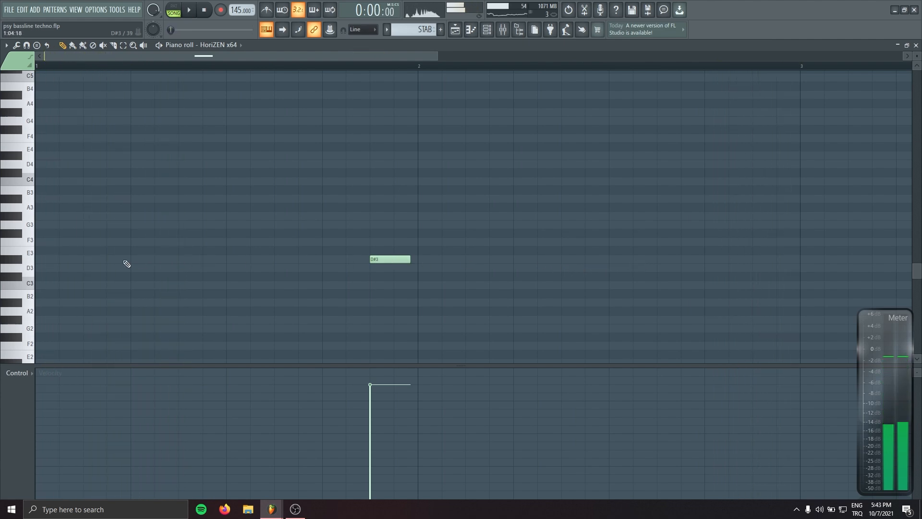
Delete the D#3 note at the end of bar 1, shift the early D#3 note to 1:04, and check it in playback.
key("space")
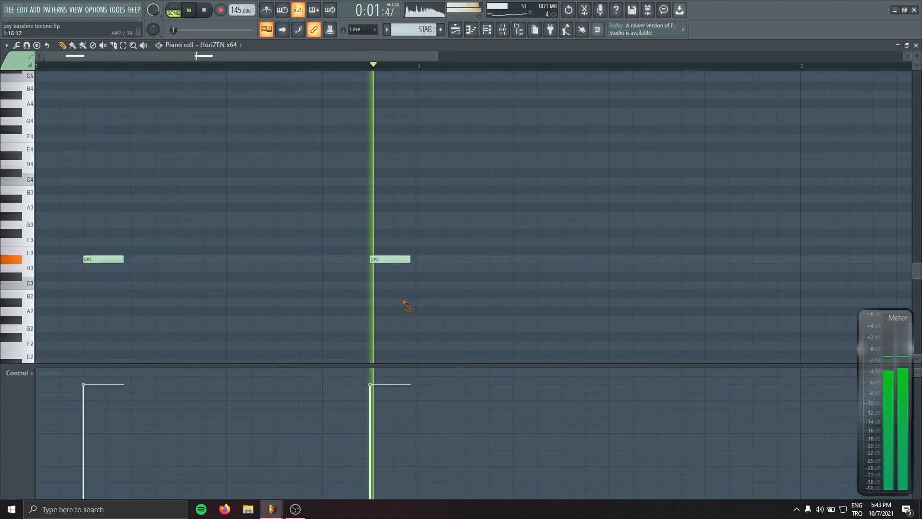
right_click(394, 260)
key("space")
key("space")
left_click_drag(97, 259, 128, 264)
key("space")
key("space")
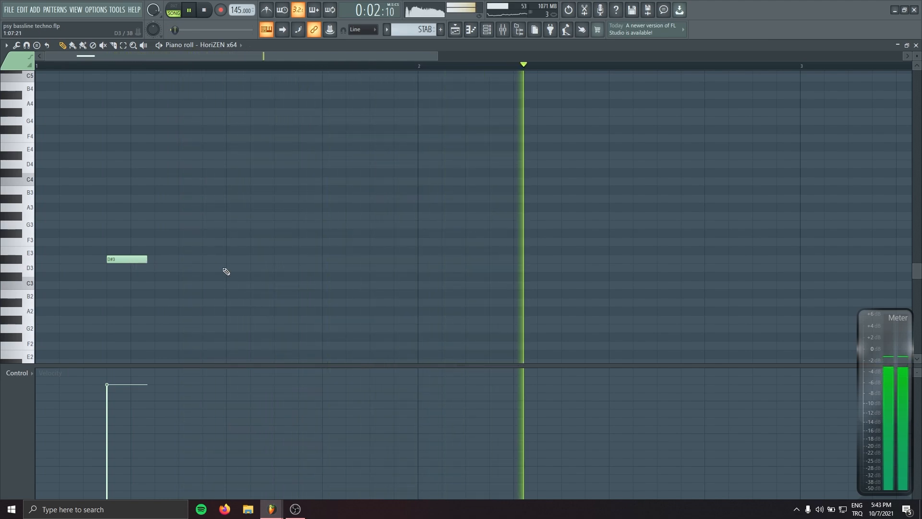
Arrange STAB clips on Track 1 of the playlist at bars 1, 3, 5 and 7, removing the clips in between.
key("F5")
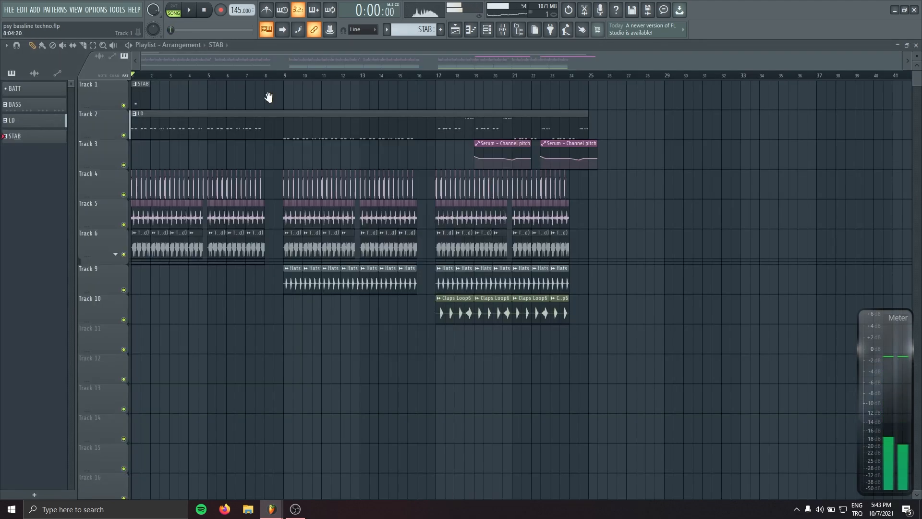
scroll(159, 93, "up", 6)
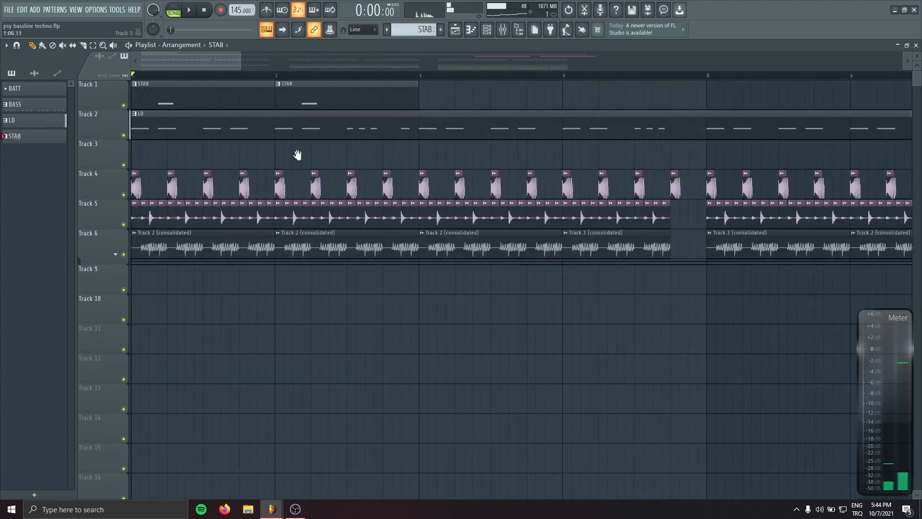
key("space")
left_click_drag(429, 99, 164, 102)
mouse_move(171, 101)
left_mouse_down()
mouse_move(523, 101)
mouse_move(143, 101)
left_mouse_up()
right_click(360, 90)
right_click(597, 91)
scroll(342, 114, "down", 3)
left_click_drag(165, 99, 445, 98)
key("space")
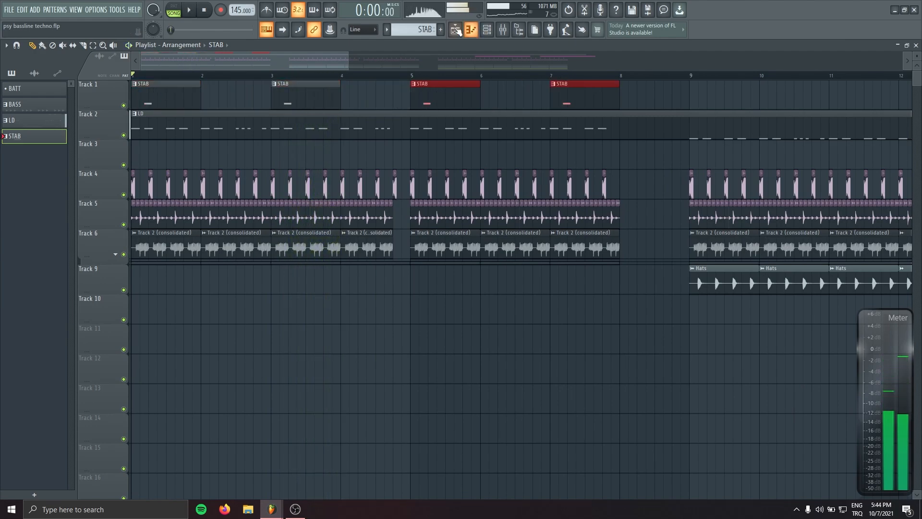
Route the HoriZEN channel to mixer insert 42.
key("F6")
double_click(130, 157)
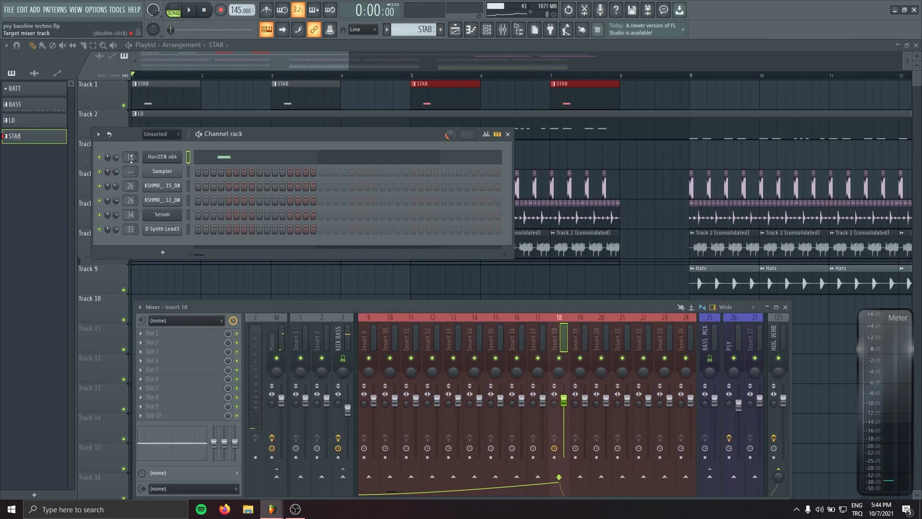
left_click_drag(130, 157, 131, 121)
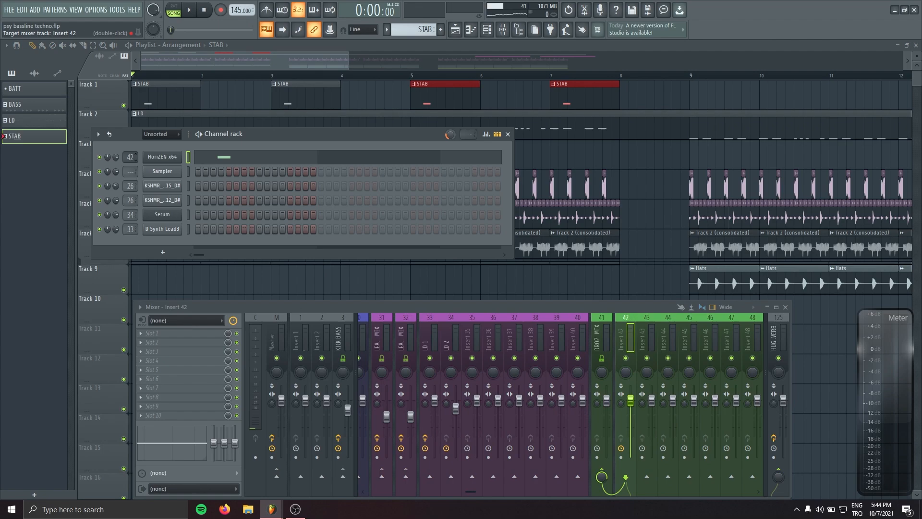
Add Kickstart at 66% mix and FabFilter Pro-Q 3 to insert 42, and adjust the equalizer's low-end band.
left_click(220, 383)
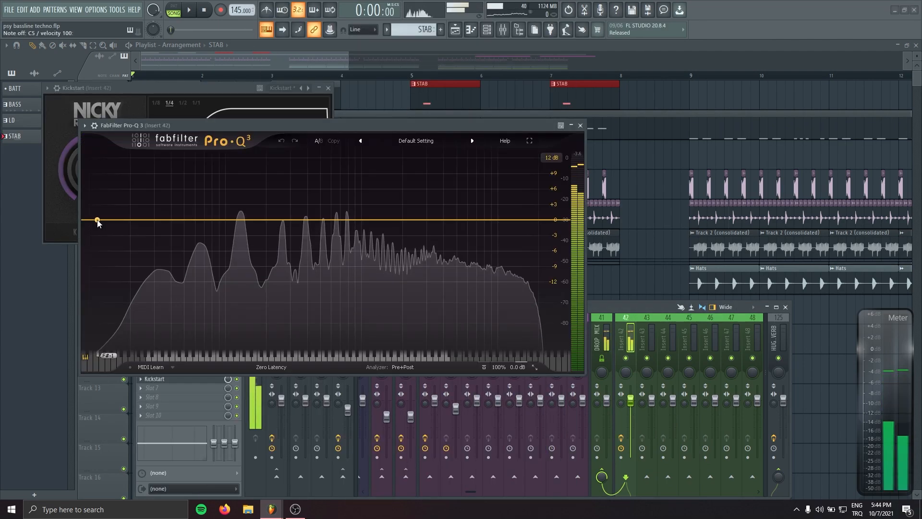
left_click_drag(159, 221, 251, 237)
left_click(582, 126)
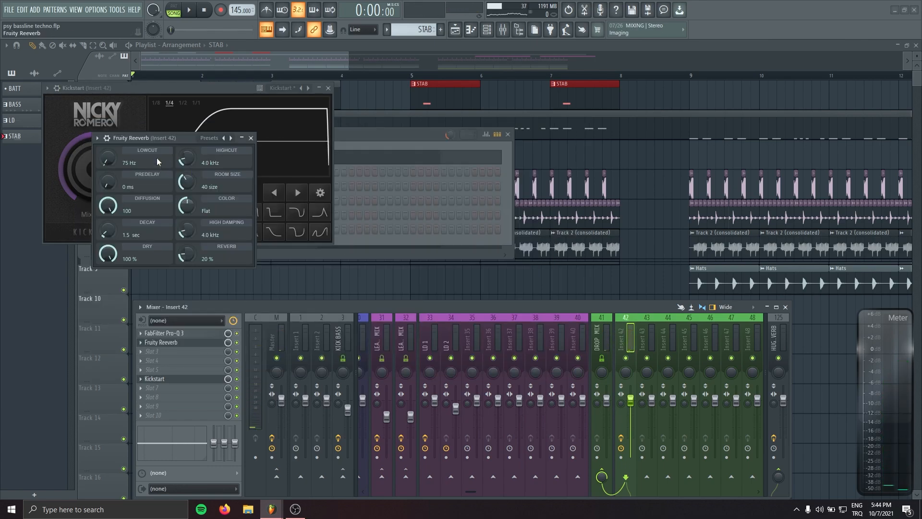
Audition the stab through Fruity Reeverb on insert 42, start song playback, and close the effect and mixer windows.
left_click_drag(151, 141, 329, 312)
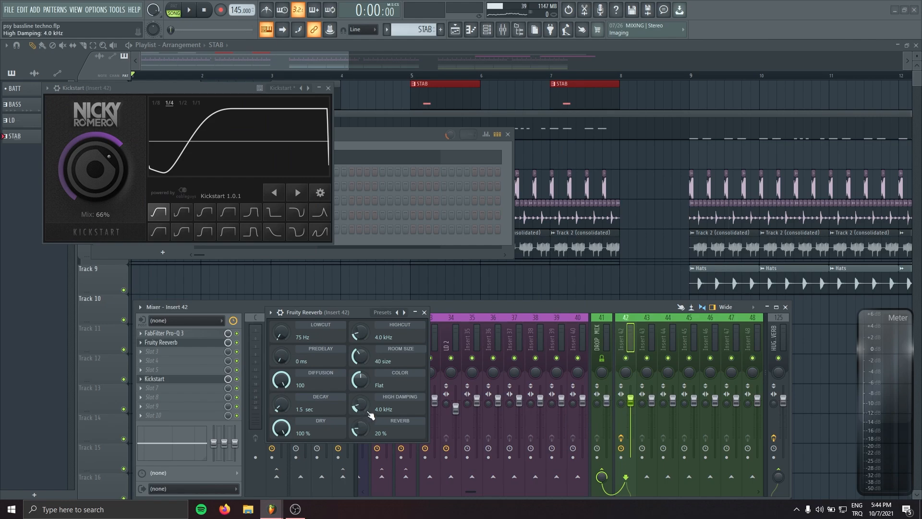
key("z")
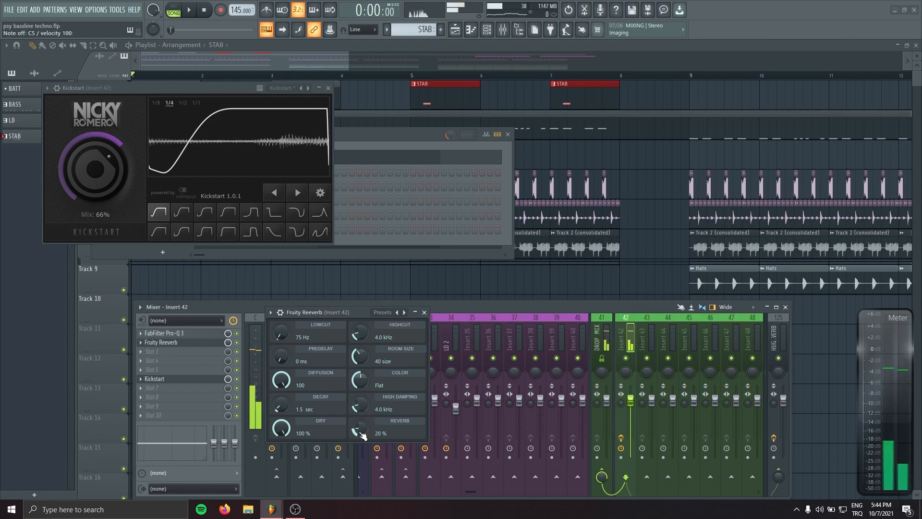
left_click(424, 313)
key("space")
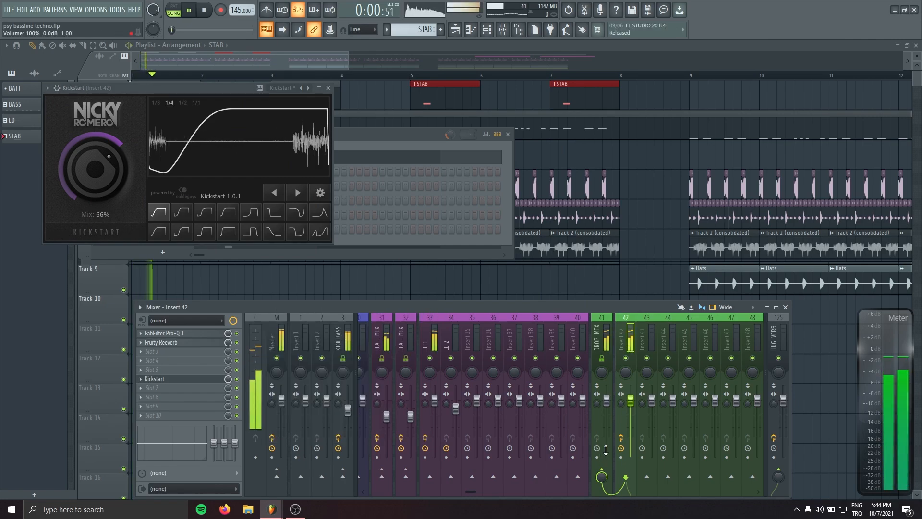
left_click(329, 88)
key("F12")
Repeat the STAB clips every two bars on Track 1 through bar 23, deleting the copies past the arrangement's end.
scroll(299, 150, "down", 4)
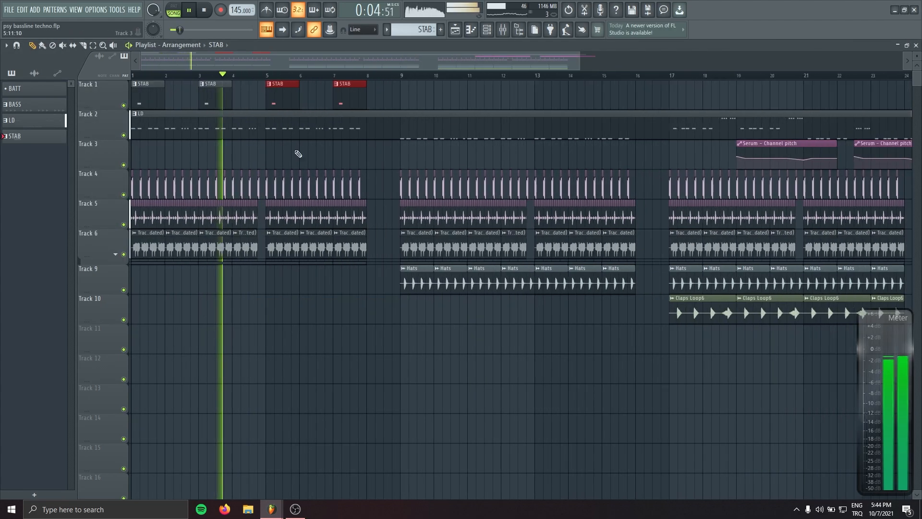
mouse_move(222, 95)
left_mouse_down()
mouse_move(412, 108)
mouse_move(144, 99)
mouse_move(576, 95)
mouse_move(446, 100)
left_mouse_up()
left_click(532, 394)
right_click(533, 395)
scroll(387, 324, "down", 3)
scroll(386, 325, "down", 3)
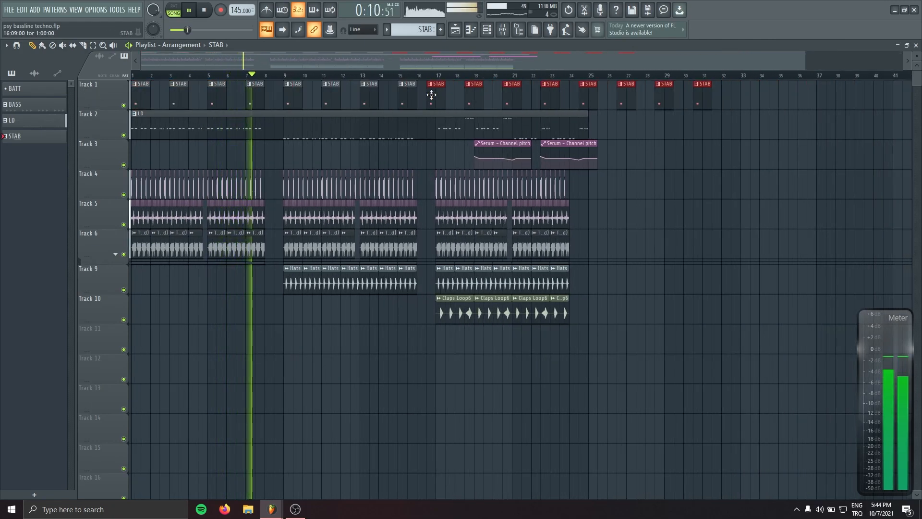
right_click(598, 96)
right_click(636, 96)
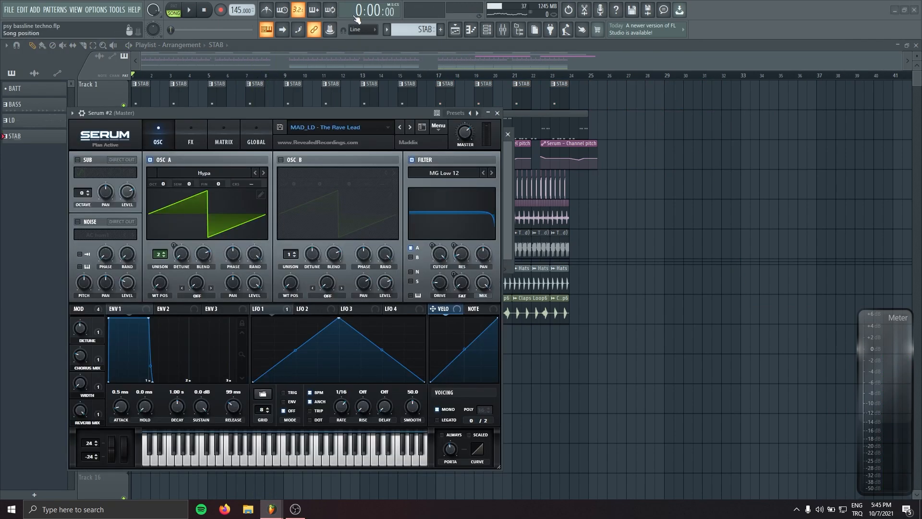
Create a new pattern for the Serum #2 lead and copy HoriZEN's mixer routing, insert 42, to Serum #2.
left_click_drag(290, 117, 404, 188)
right_click(175, 159)
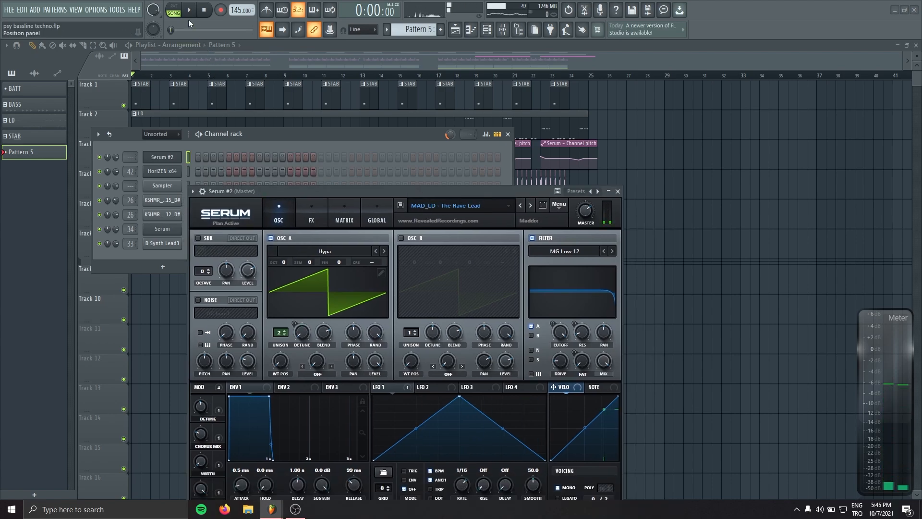
right_click(130, 170)
left_click(155, 284)
right_click(129, 155)
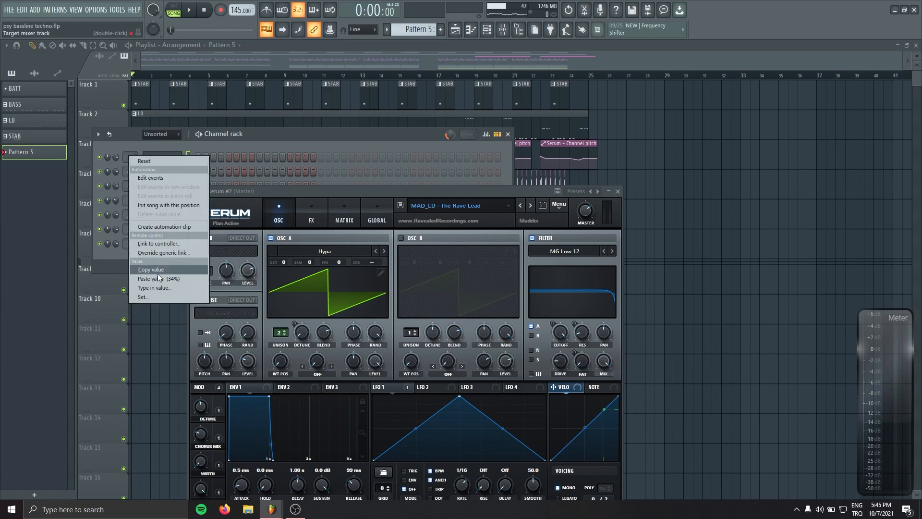
left_click(159, 277)
right_click(172, 158)
left_click(193, 158)
left_click(617, 192)
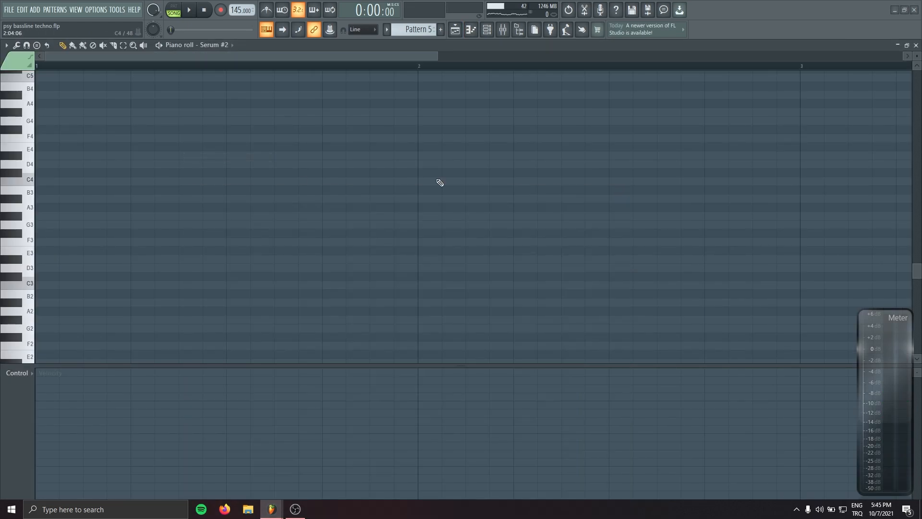
scroll(232, 191, "down", 3)
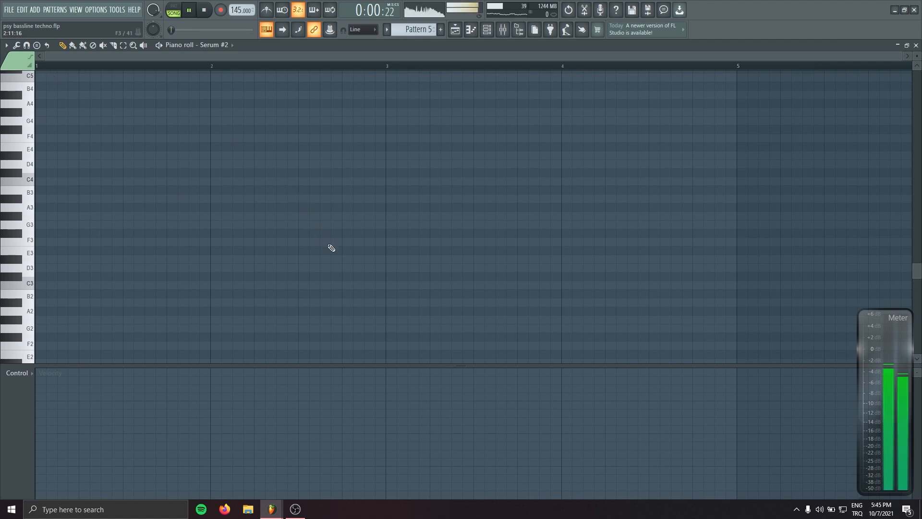
scroll(329, 249, "up", 2)
key("F7")
Insert an empty track above the STAB clips and place Pattern 5 on it at bar 1.
right_click(112, 82)
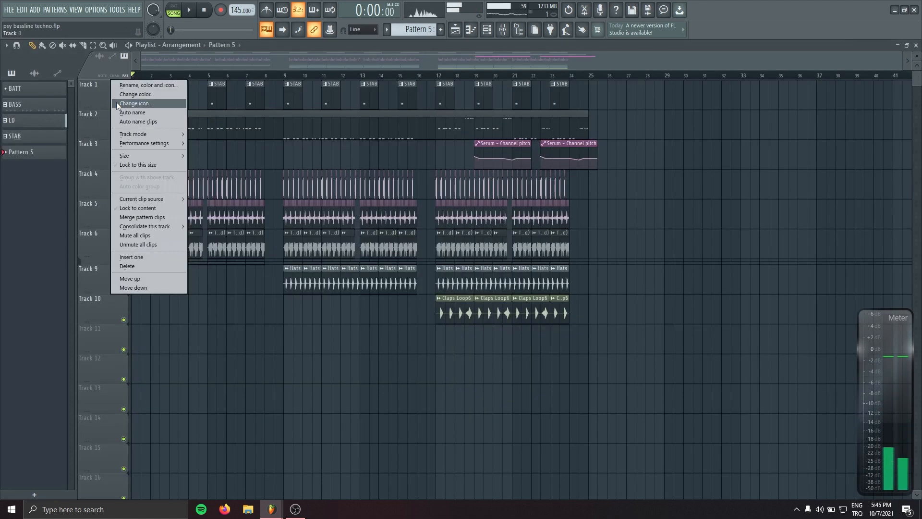
left_click(147, 258)
left_click_drag(141, 95, 139, 97)
In Serum #2's piano roll, draw a D#3 note in the second half of bar 2, followed by a D#5 note.
key("F6")
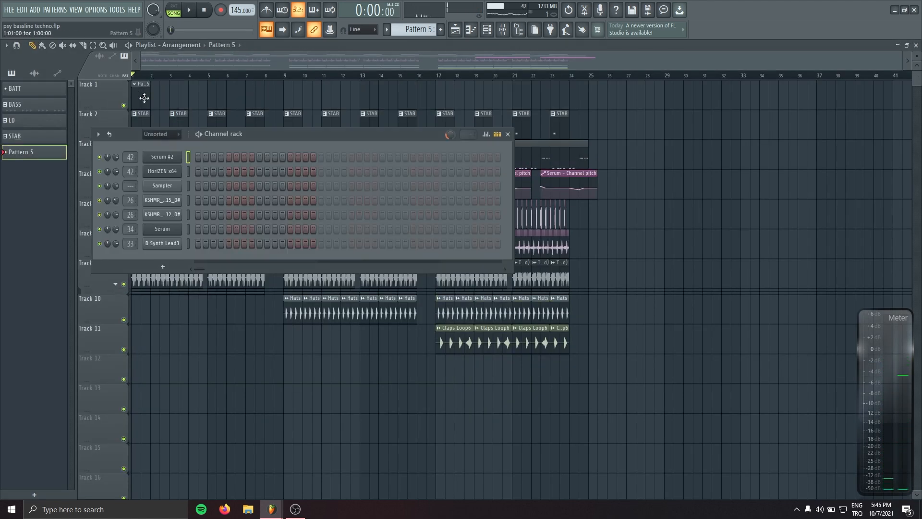
key("space")
right_click(172, 158)
left_click(201, 157)
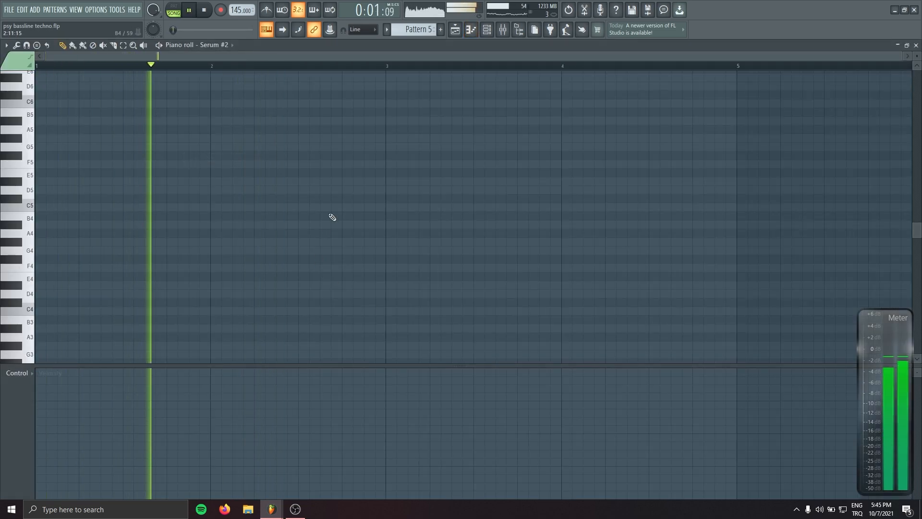
key("space")
left_click(328, 181)
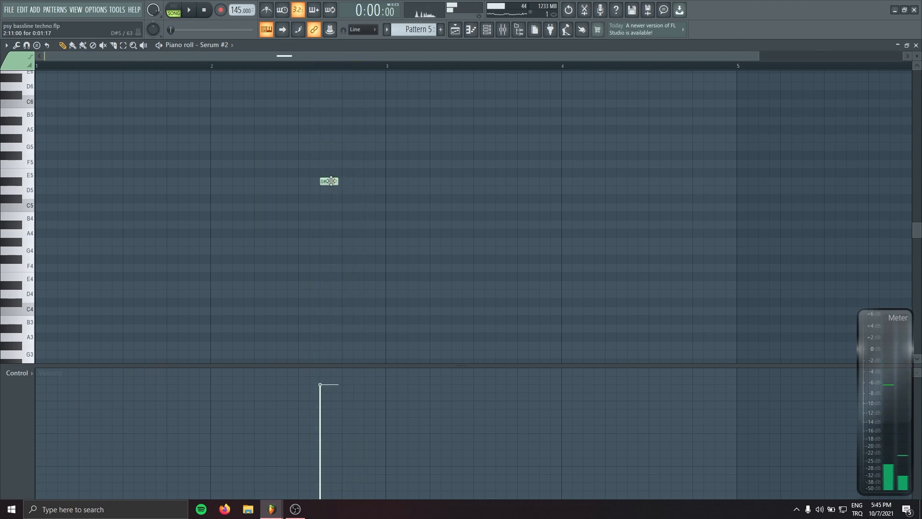
left_click_drag(331, 180, 327, 344)
scroll(345, 331, "down", 3)
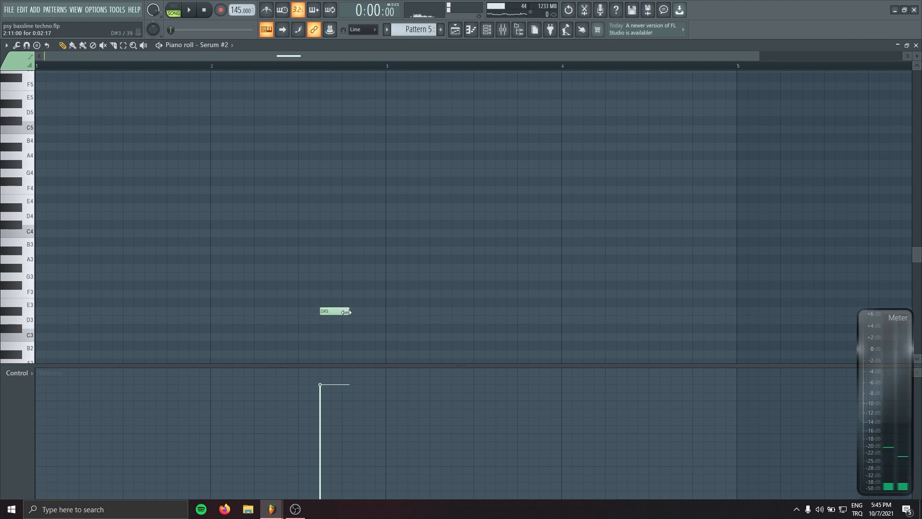
left_click(346, 181)
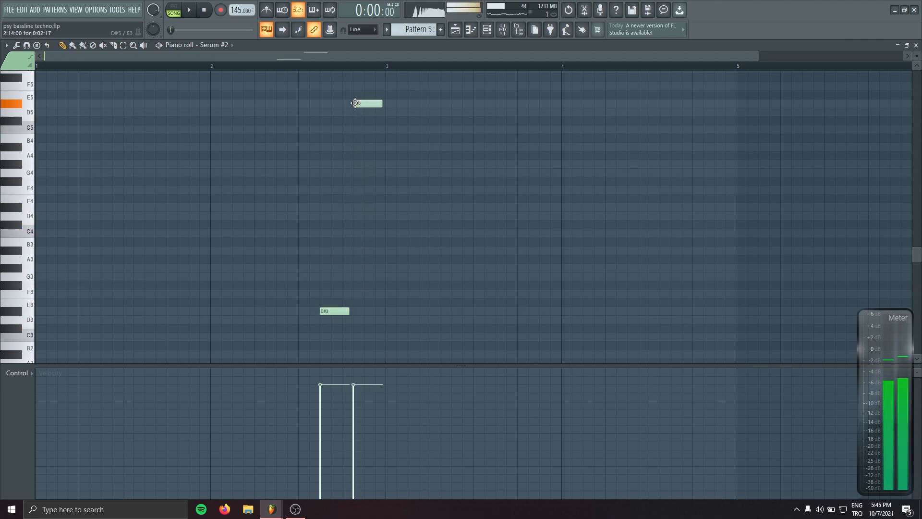
Lower the D#3 note one octave to D#2 and extend the D#5 note's start earlier so the two notes overlap.
key("space")
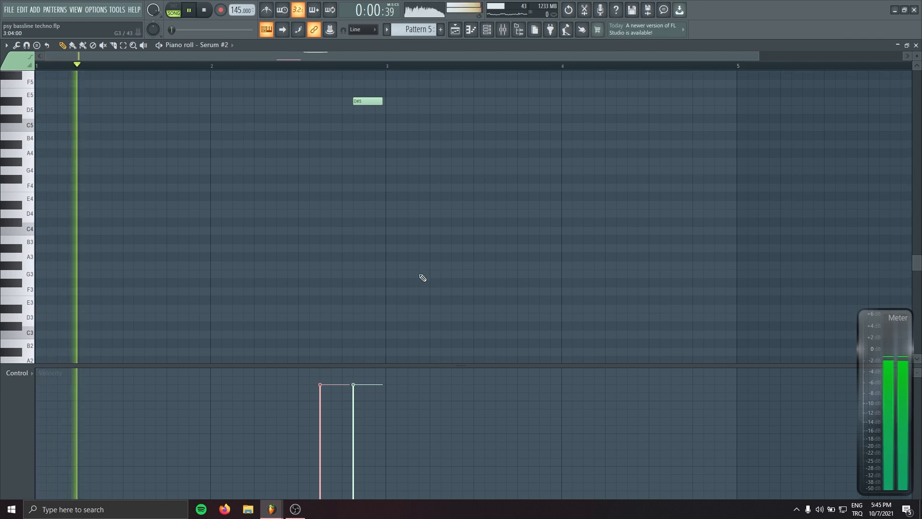
scroll(384, 230, "down", 4)
left_click(443, 223)
right_click(443, 223)
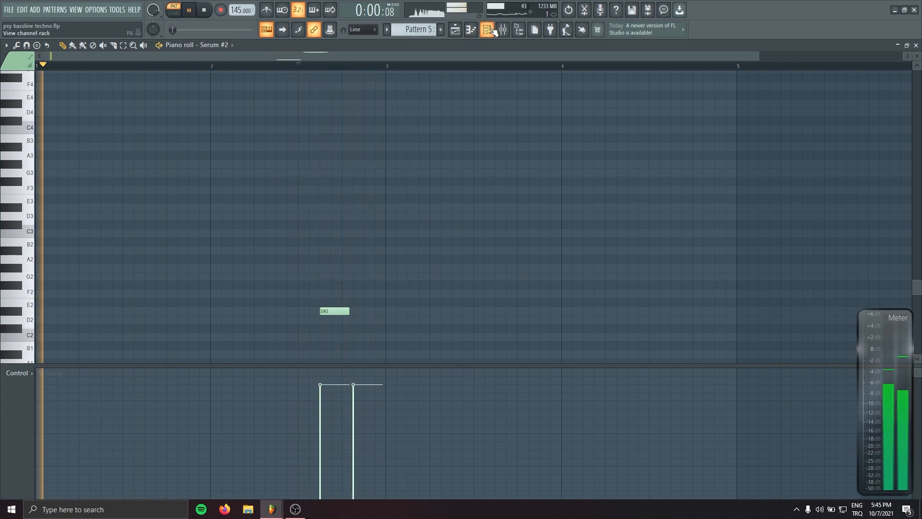
scroll(453, 150, "up", 2)
scroll(364, 108, "up", 2)
mouse_move(367, 78)
left_mouse_down()
mouse_move(356, 79)
mouse_move(383, 77)
left_mouse_up()
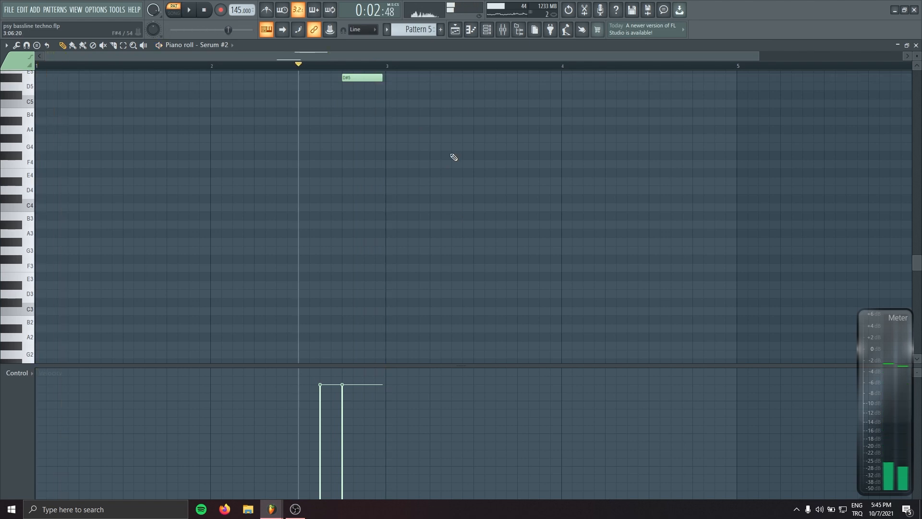
Enable Legato in Serum #2's voicing section, audition the glide, and close the synth.
left_click(489, 29)
left_click(173, 158)
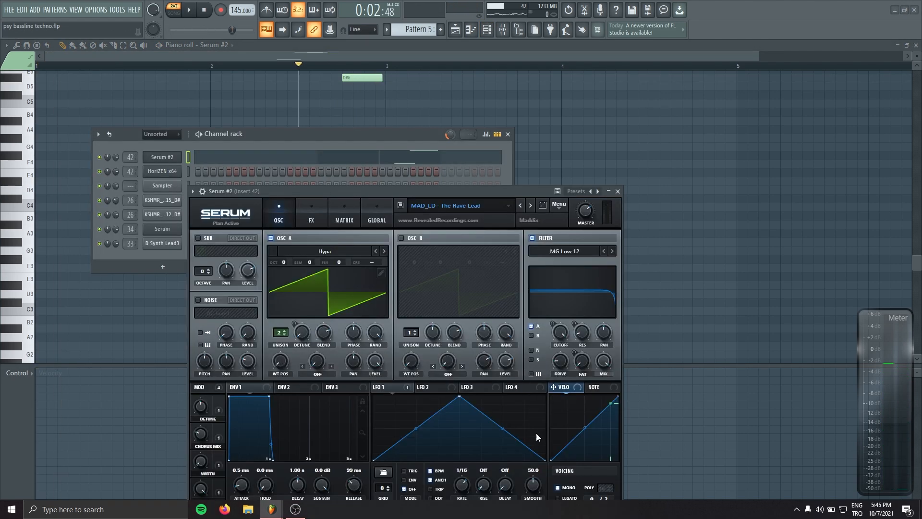
left_click_drag(489, 191, 463, 103)
key("space")
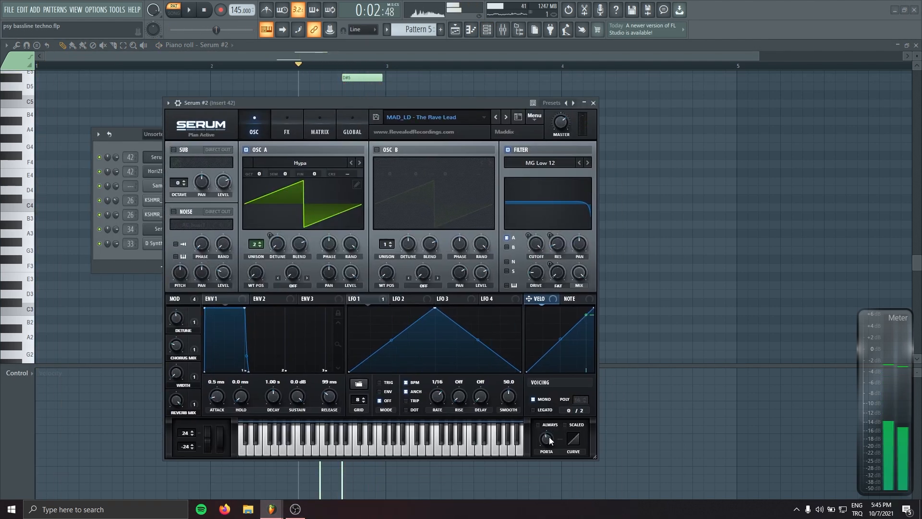
key("space")
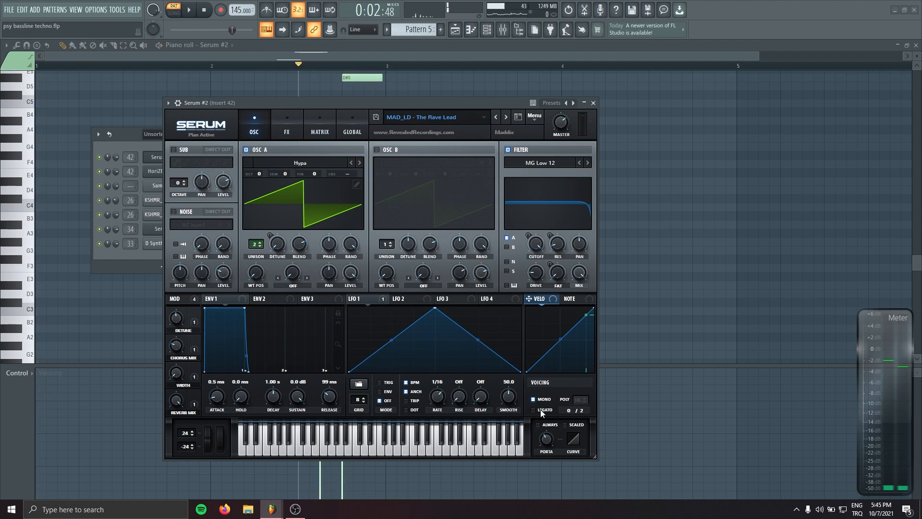
key("space")
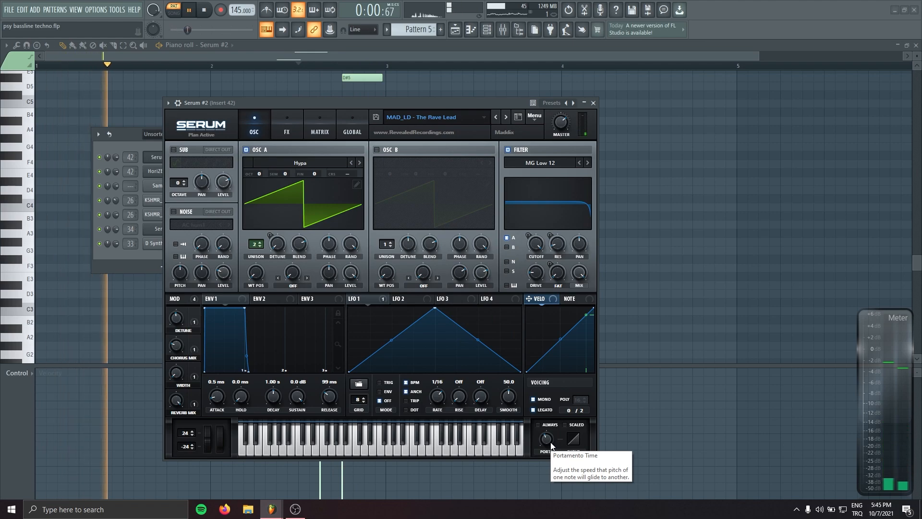
key("space")
left_click(594, 103)
Repeat the Pattern 5 clip every four bars on Track 1, at bars 5, 9 and 13, while playing the song.
key("F5")
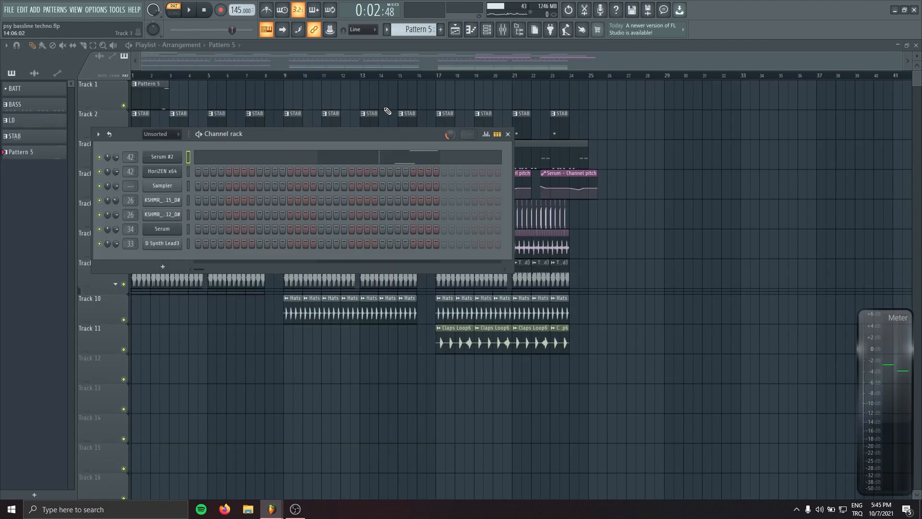
key("space")
double_click(147, 77)
left_click(225, 102)
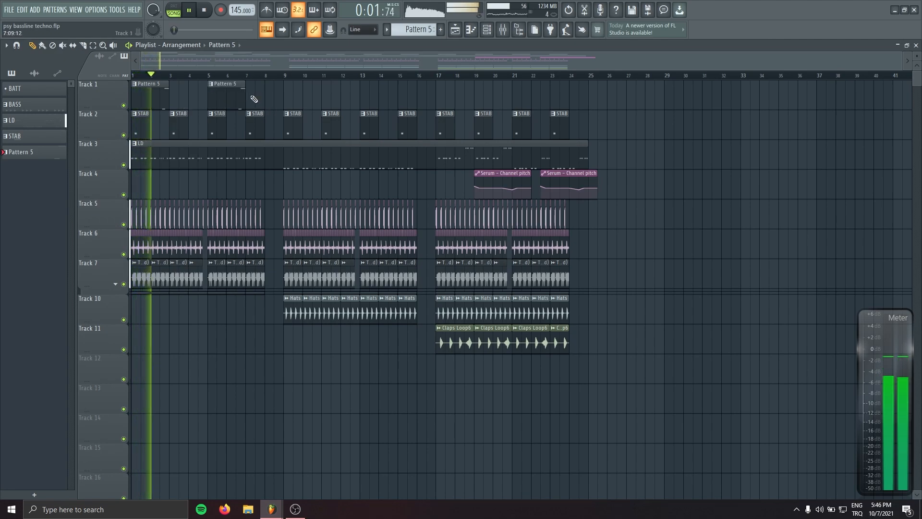
left_click_drag(231, 92, 138, 88)
key("ctrl+b")
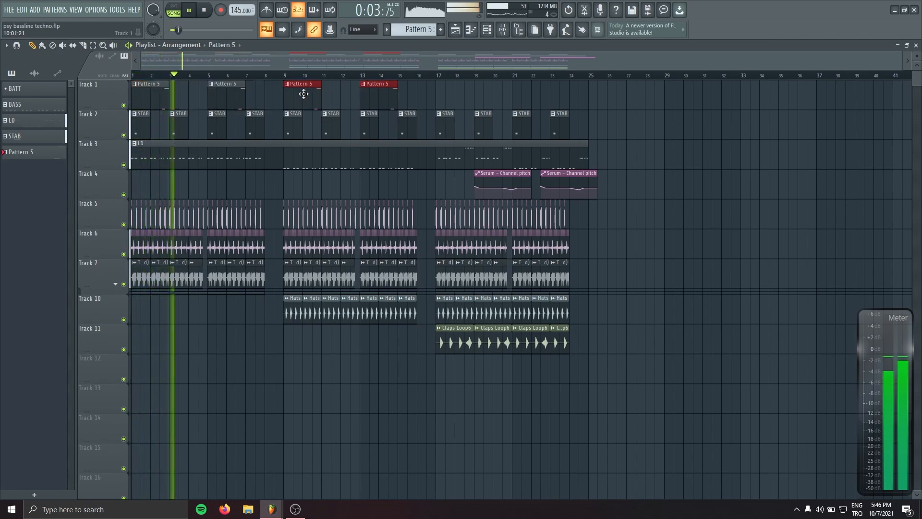
left_click_drag(637, 109, 672, 144)
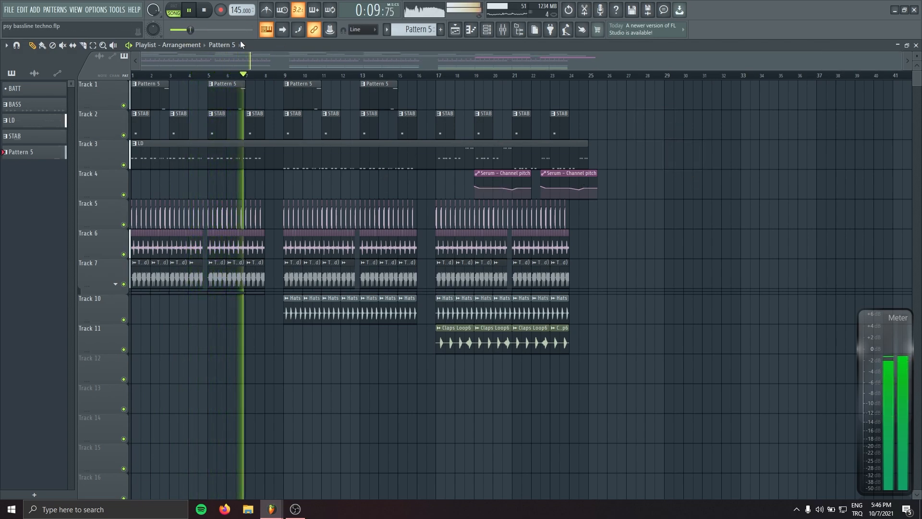
Shift the Pattern 5 clips two bars later to start at bar 3, and add another clip at bar 19.
key("space")
left_click_drag(140, 89, 176, 89)
left_click(711, 126)
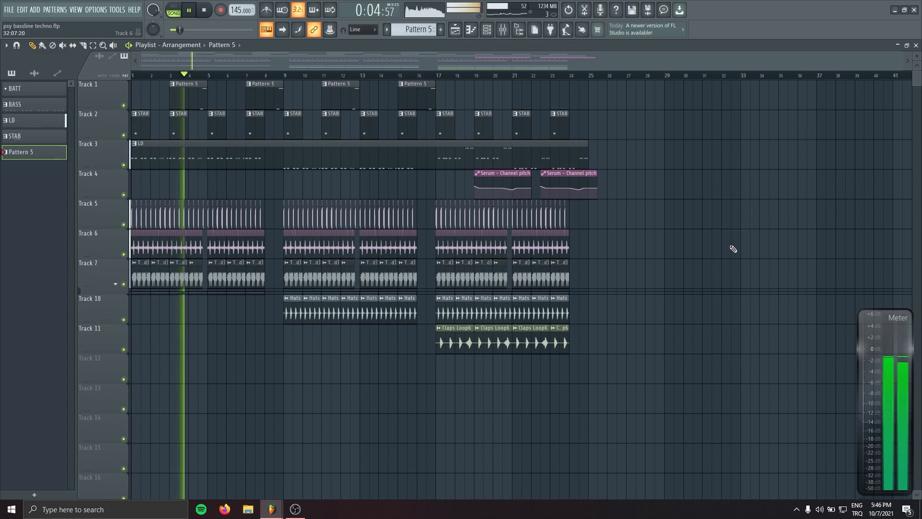
left_click(474, 100)
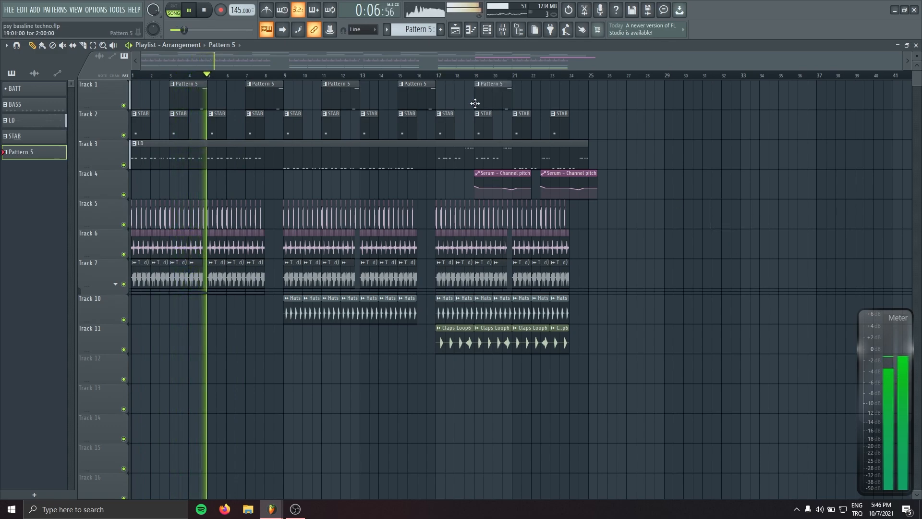
key("space")
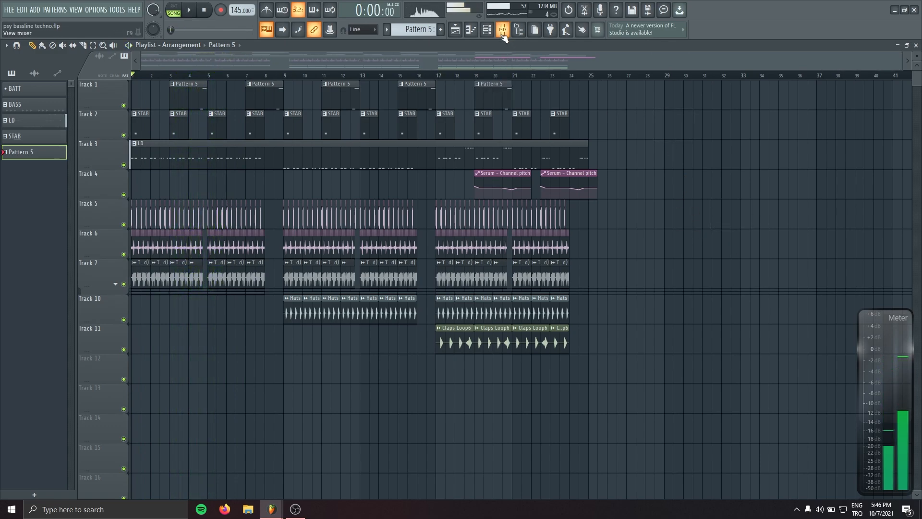
Route Serum #2 to mixer insert 43, named SYNTH FILL, with CamelCrusher and Fruity Reeverb at about 35% reverb.
left_click(503, 29)
key("F4")
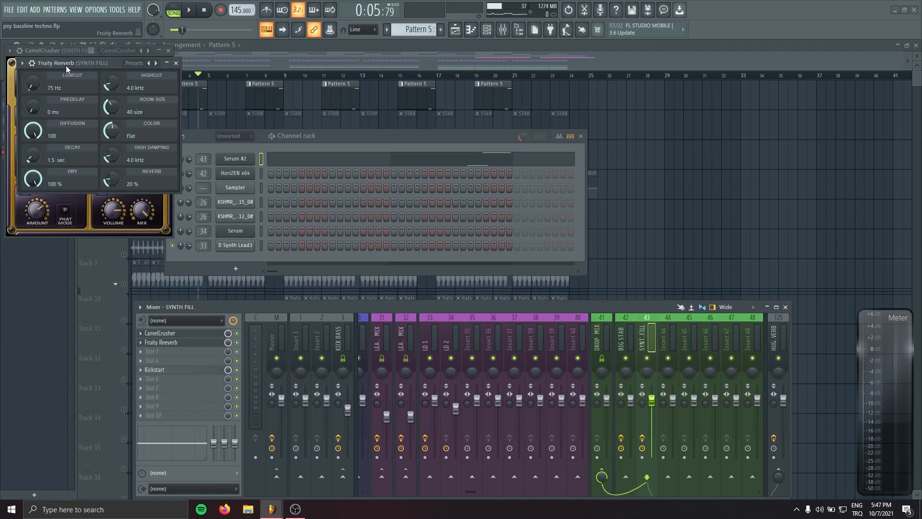
left_click_drag(67, 67, 246, 196)
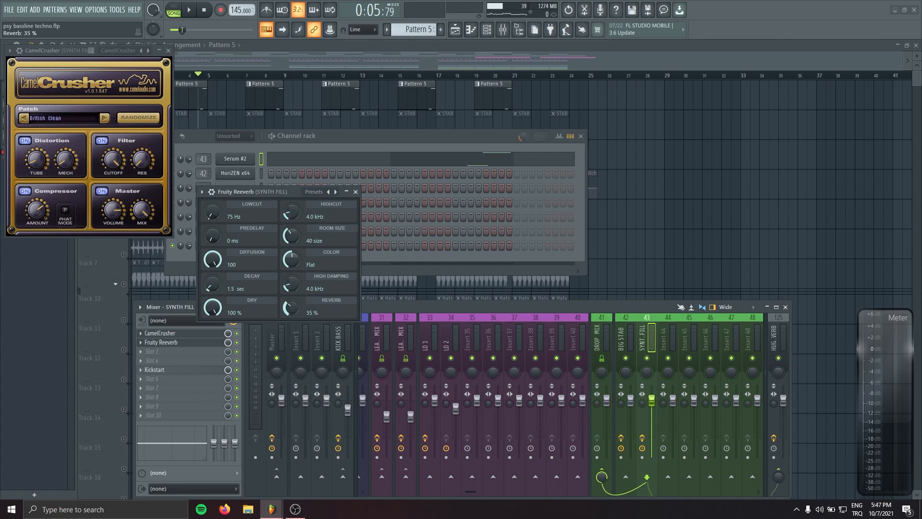
Add FabFilter Pro-Q 3 after CamelCrusher on SYNTH FILL with a 30 dB/oct low cut at about 132 Hz.
key("z")
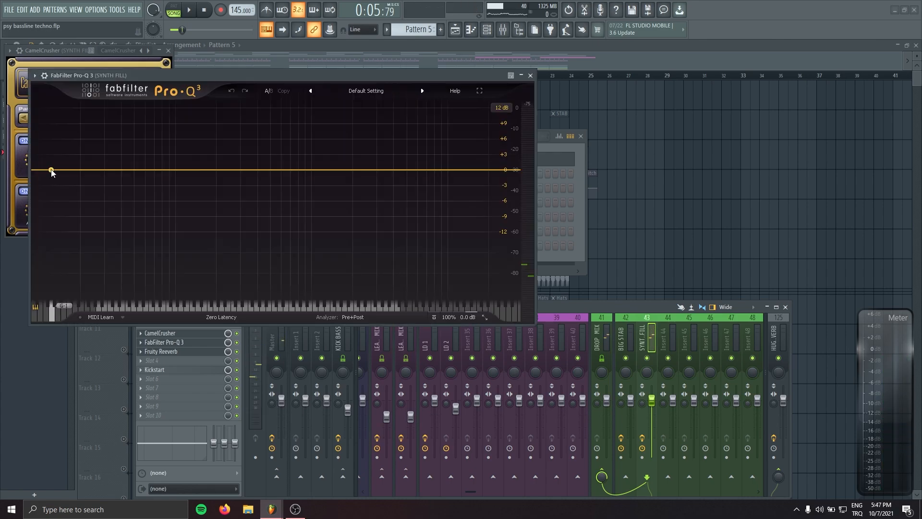
left_click_drag(51, 169, 192, 175)
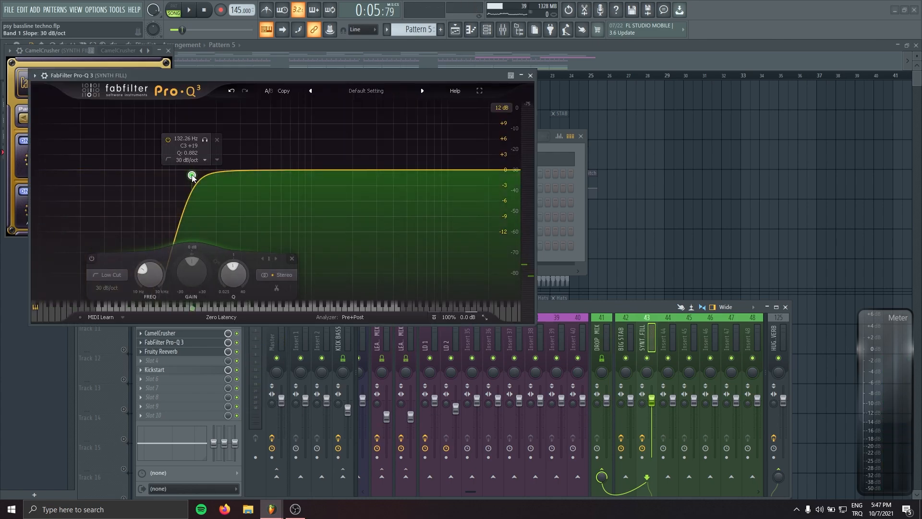
key("space")
left_click_drag(297, 75, 414, 107)
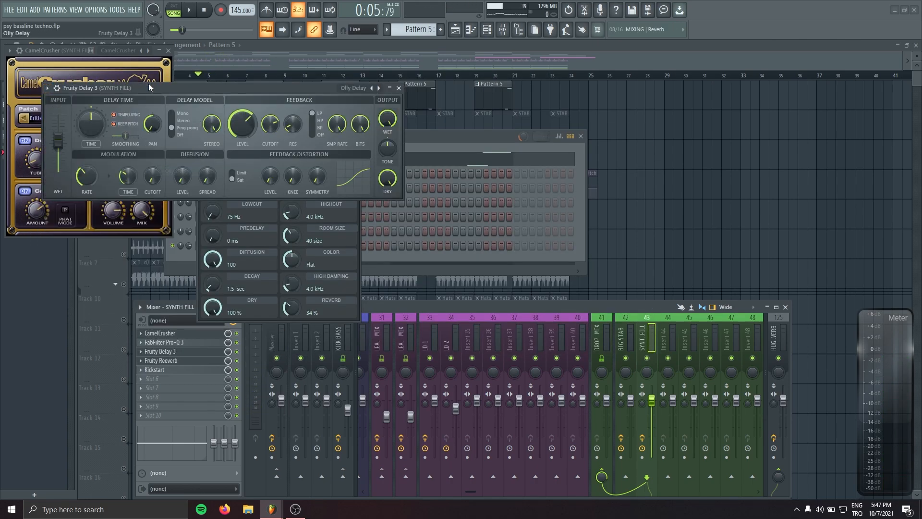
Add Fruity Delay 3 with the Olly Delay preset before the reverb, lower its wet output, and close the effect windows.
left_click_drag(149, 85, 174, 121)
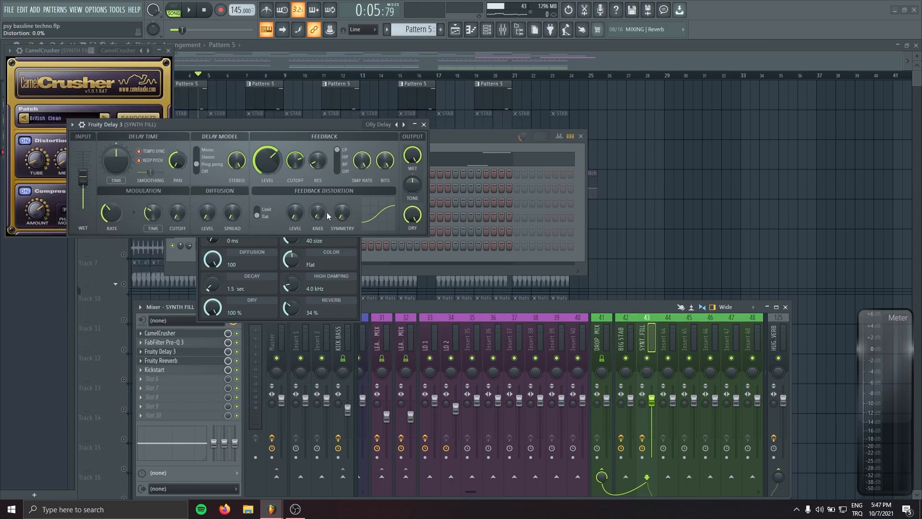
key("space")
left_click_drag(416, 156, 416, 166)
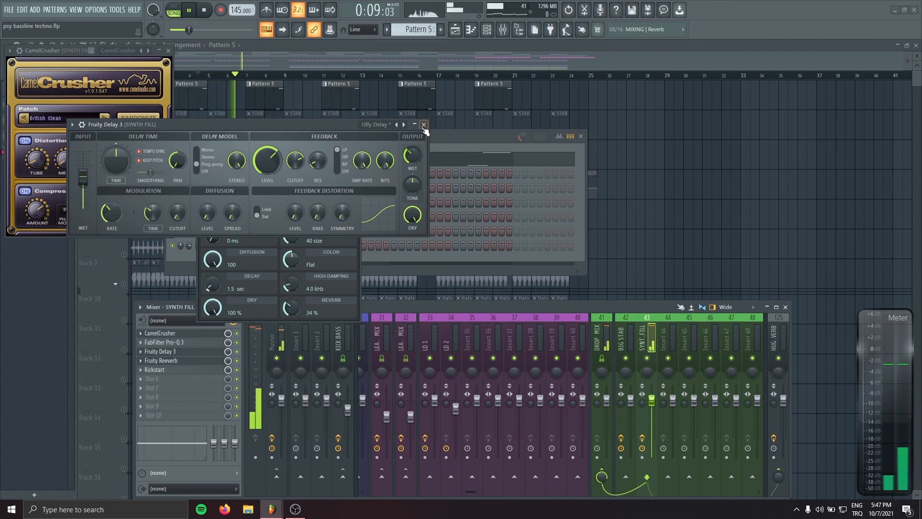
left_click(424, 125)
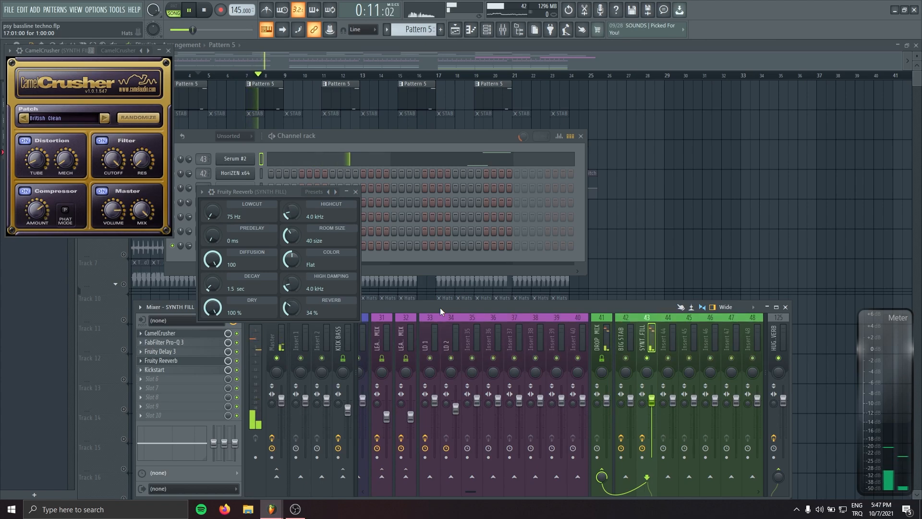
left_click(356, 191)
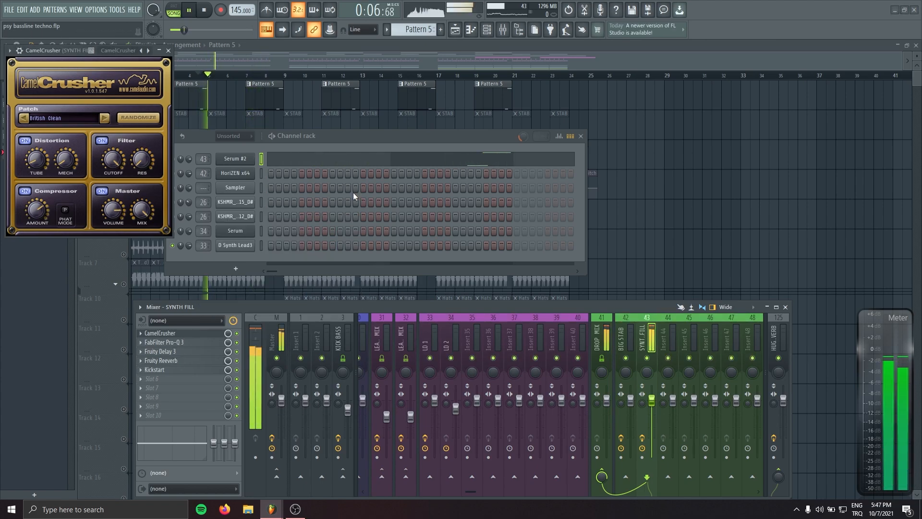
left_click(168, 51)
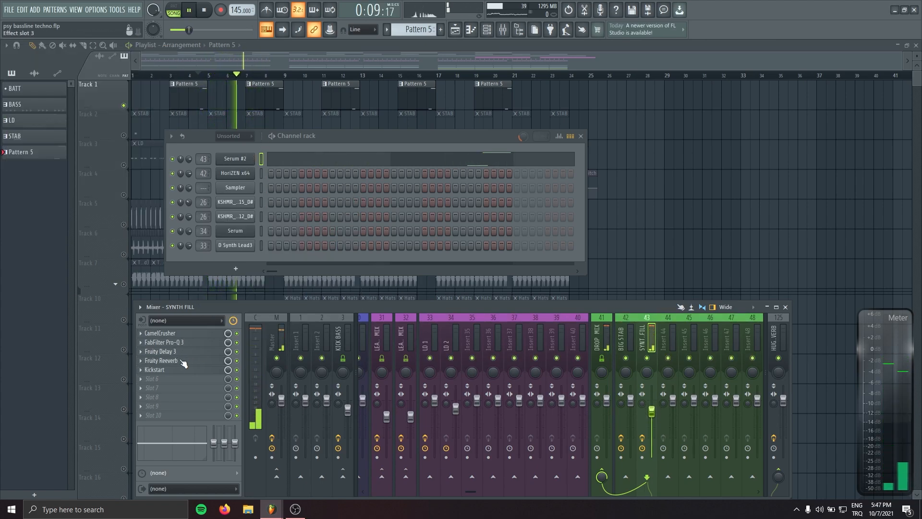
Unmute Tracks 5 to 7 and lower the SYNTH FILL fader to about 63% (-9.1 dB) during playback.
key("F12")
key("space")
left_click_drag(116, 225, 128, 282)
key("space")
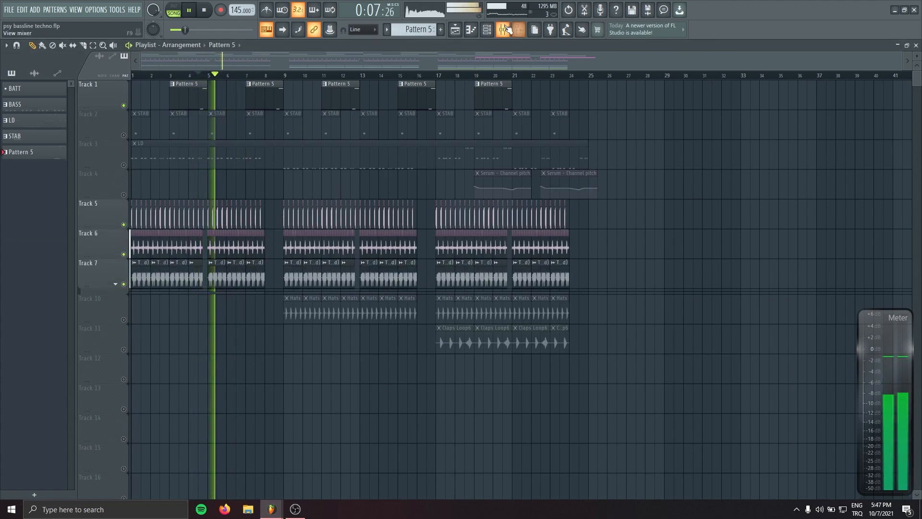
key("F9")
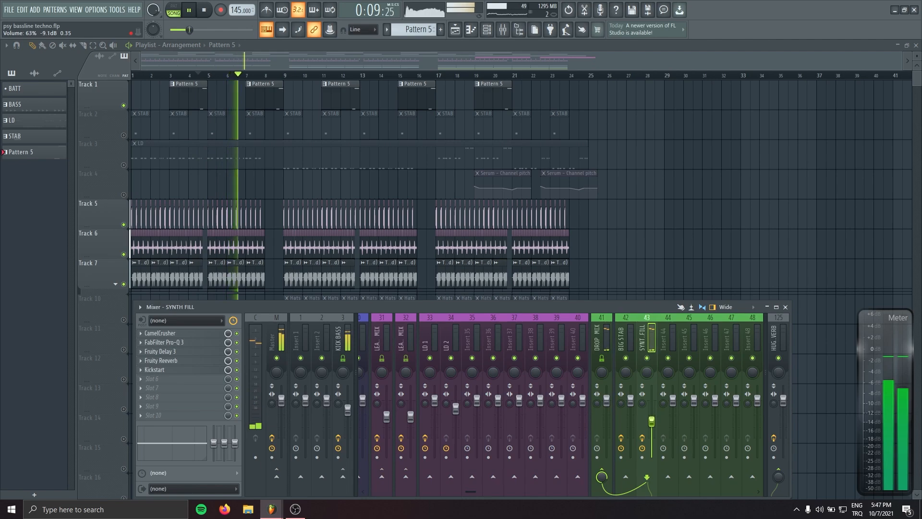
Unmute all remaining playlist tracks and lower the SYNTH FILL fader to about 54% (-11.5 dB) against the full mix.
left_click(123, 165)
left_click(124, 135)
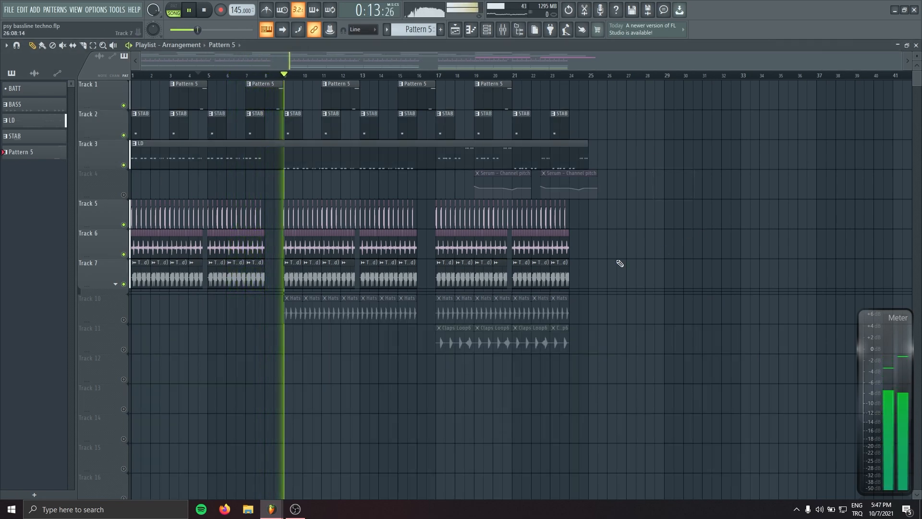
left_click(124, 320)
right_click(124, 320)
right_click(124, 320)
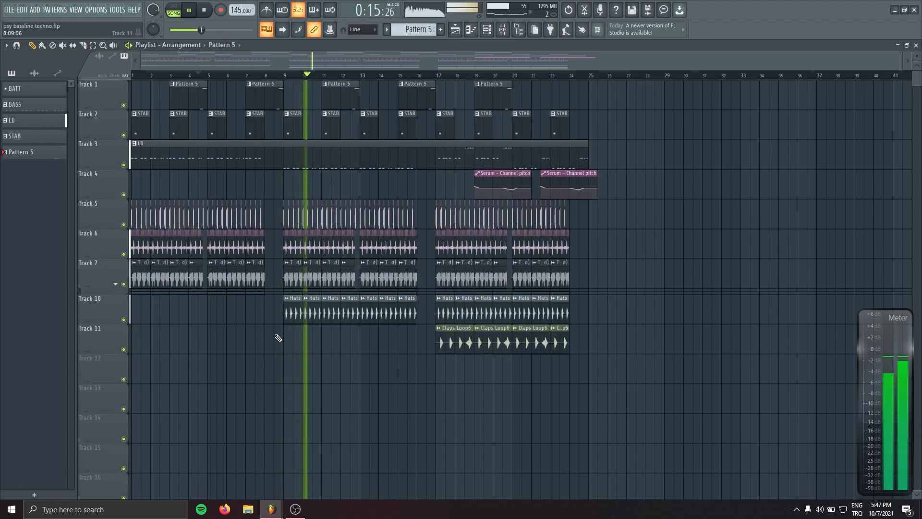
key("F9")
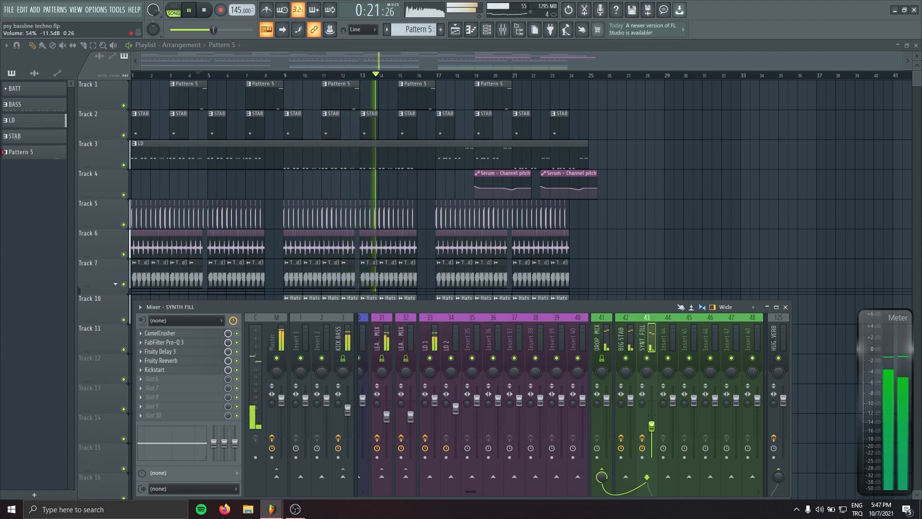
key("F9")
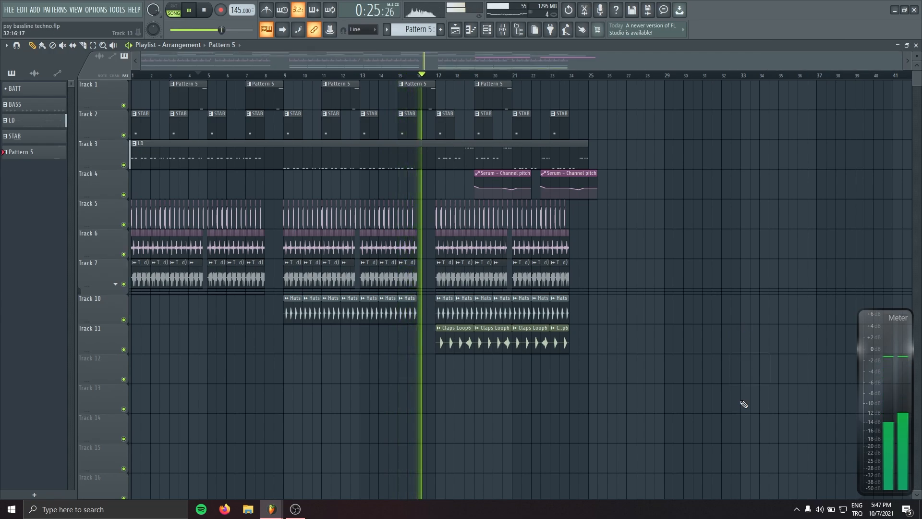
Stop playback and create a new pattern named FILL.
key("space")
left_click(440, 29)
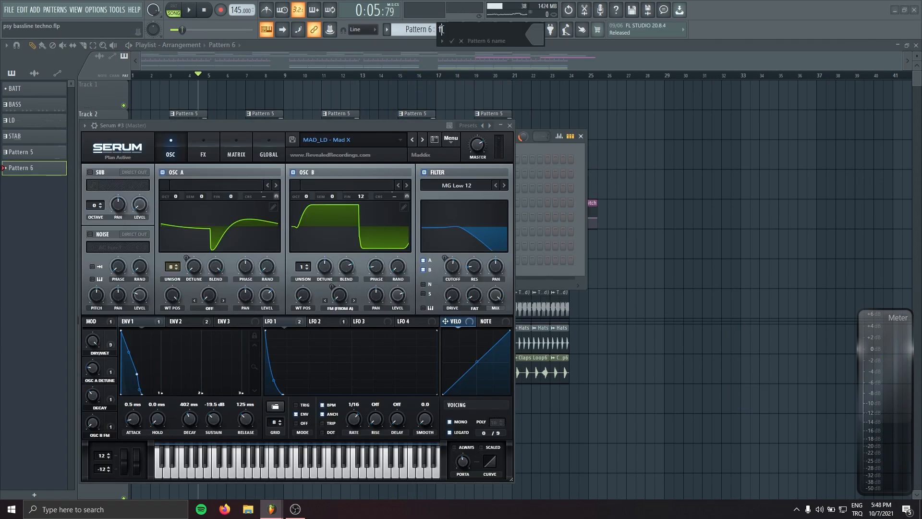
type("FILL")
key("Return")
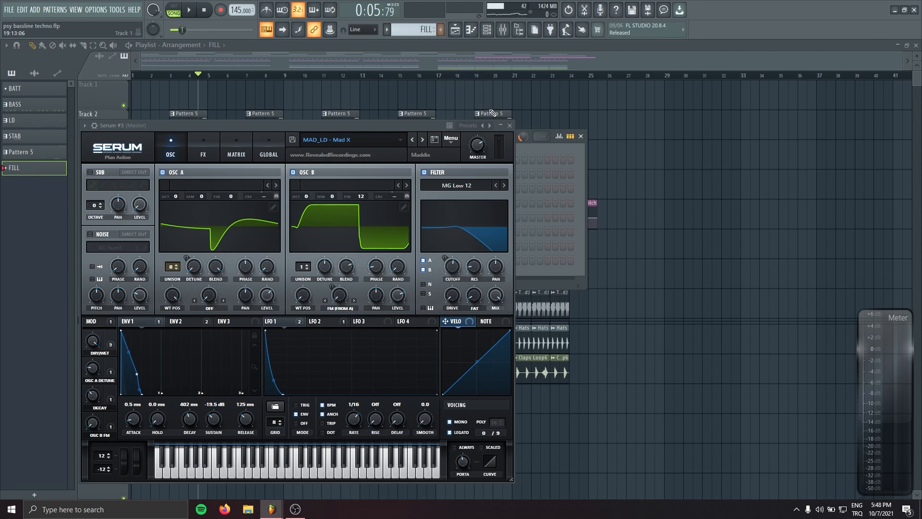
Draw D#2, E2, C#2 and D#2 notes one beat apart in the Serum #3 piano roll and audition them in pattern mode.
left_click_drag(386, 127, 382, 218)
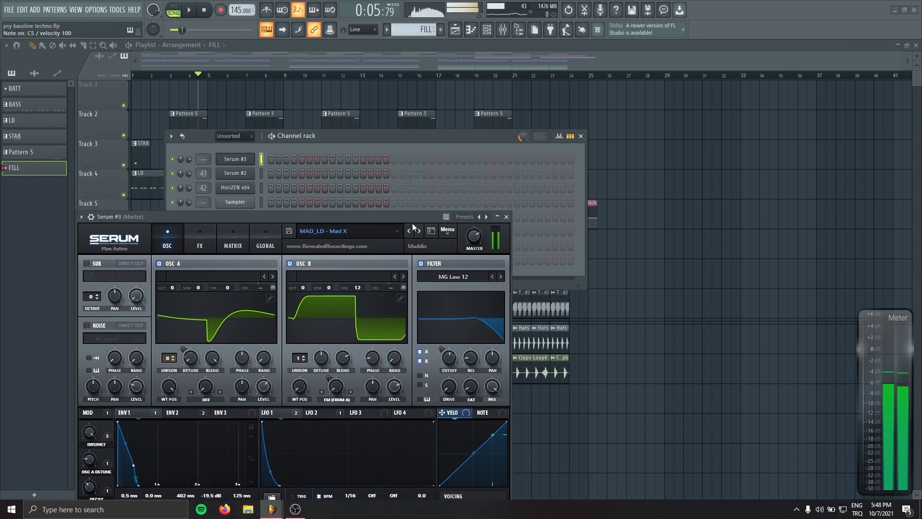
left_click(508, 217)
right_click(254, 160)
left_click(275, 159)
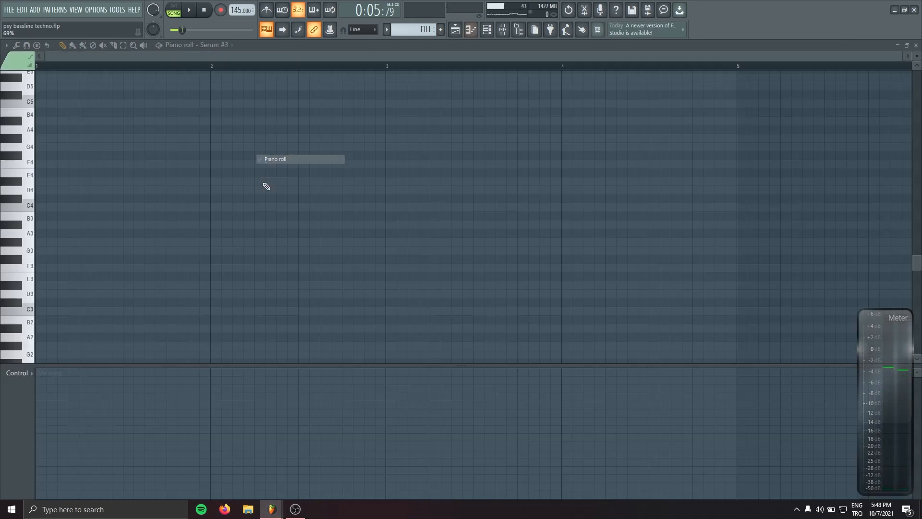
scroll(82, 288, "down", 4)
left_click(60, 303)
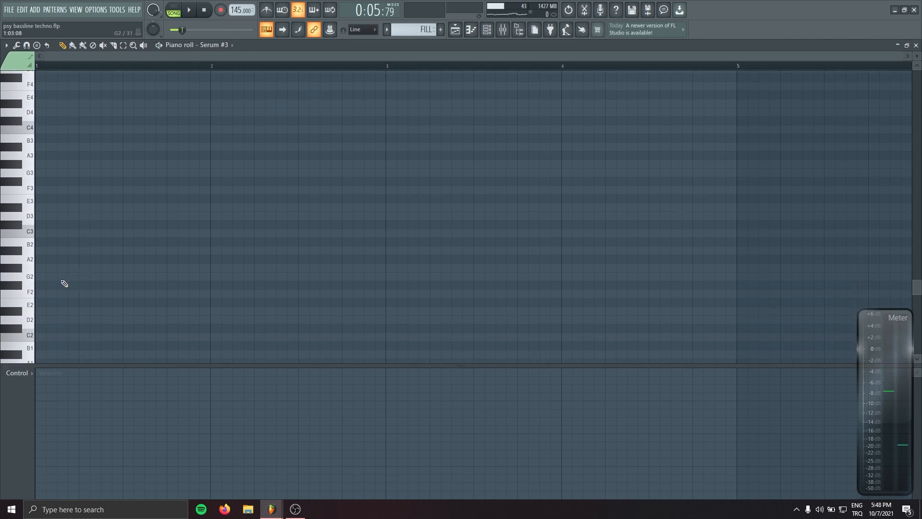
left_click(50, 312)
scroll(68, 269, "down", 3)
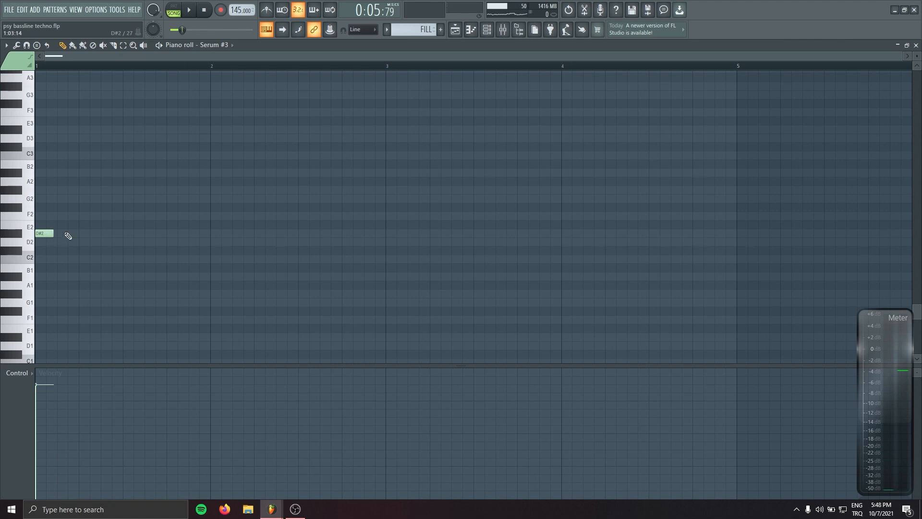
left_click_drag(88, 235, 88, 225)
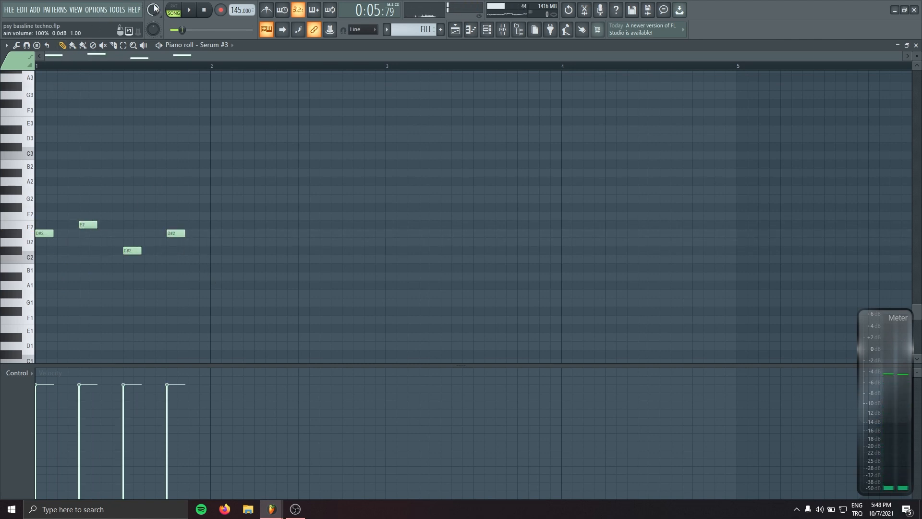
left_click(174, 7)
key("space")
key("space")
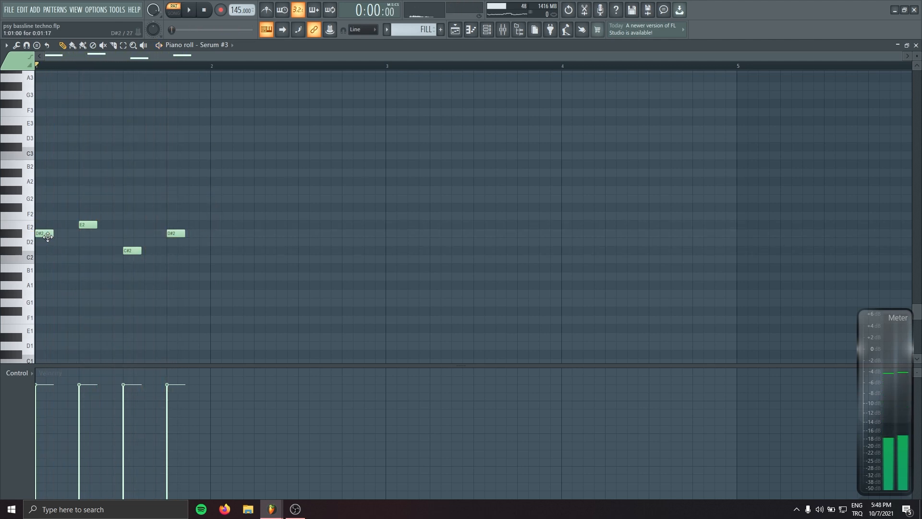
Shorten all four notes to less than one step and duplicate them one step later, an octave higher.
key("ctrl+a")
left_click_drag(52, 236, 42, 239)
key("ctrl+Up")
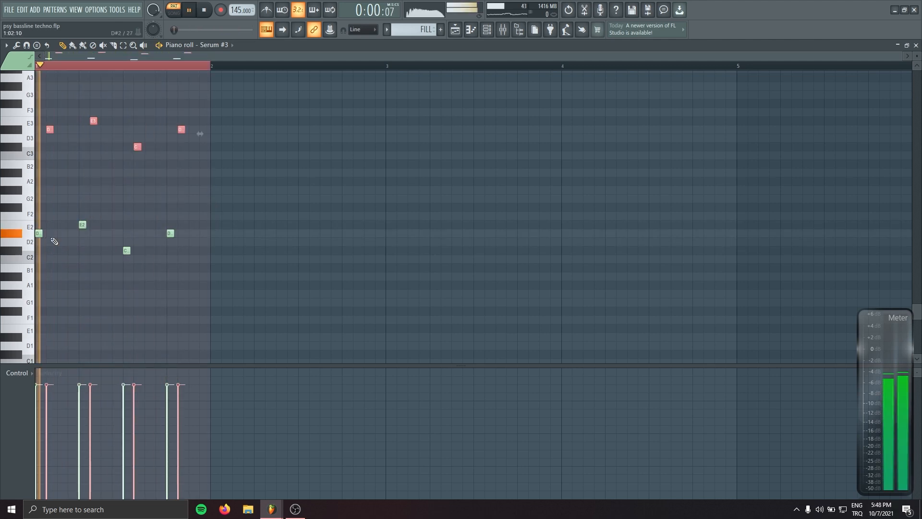
key("space")
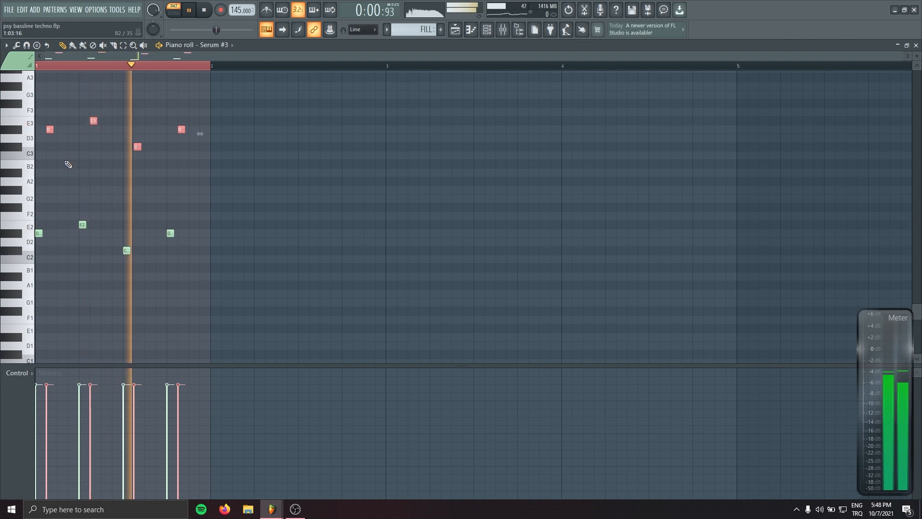
key("space")
Duplicate the octave-3 notes one step later and place the copies in octave 4 after auditioning them an octave below.
left_click_drag(52, 130, 59, 133, "shift")
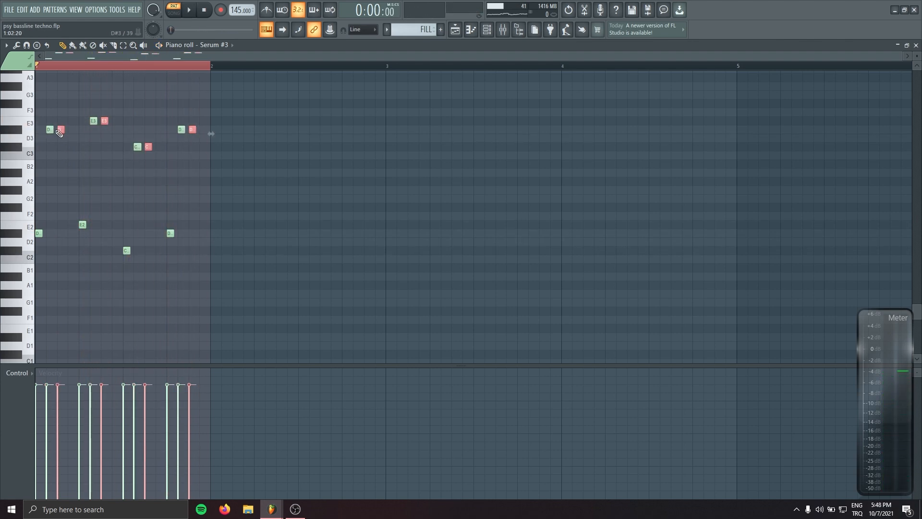
key("ctrl+Down")
key("space")
key("space")
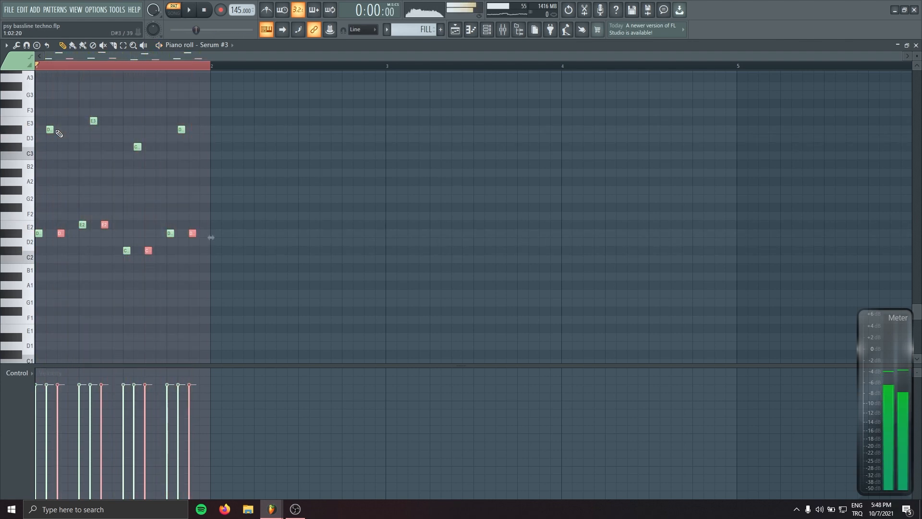
key("Delete")
key("space")
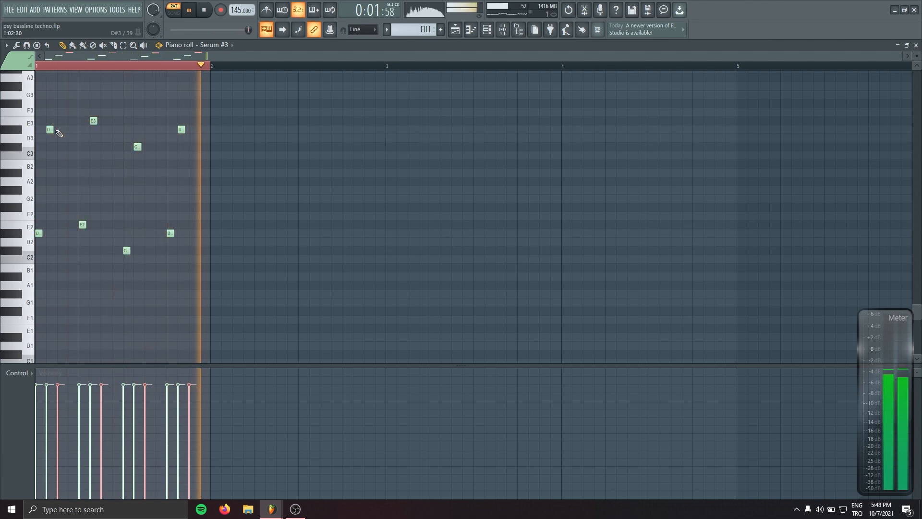
key("space")
scroll(58, 129, "up", 3)
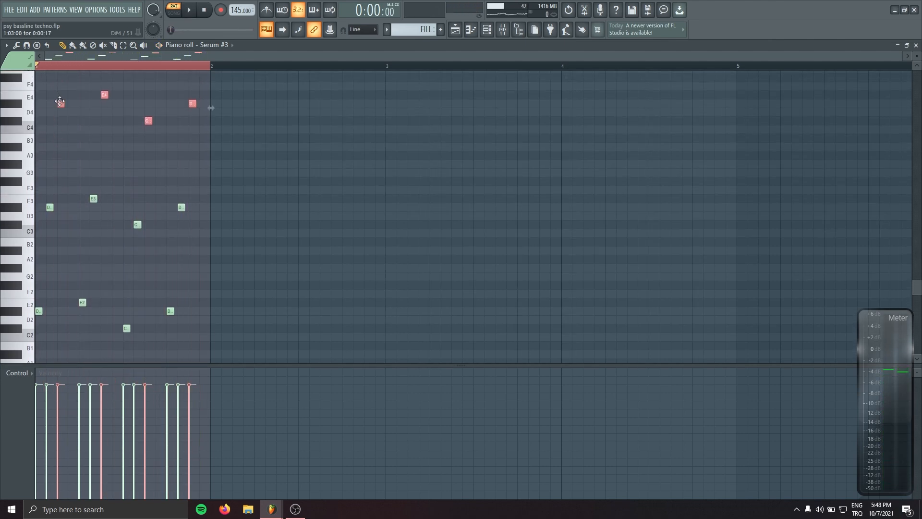
Duplicate the octave-4 notes one step later, lower the copies to octave 3, and delete the final D#3 of the bar.
left_click_drag(60, 102, 72, 104)
key("space")
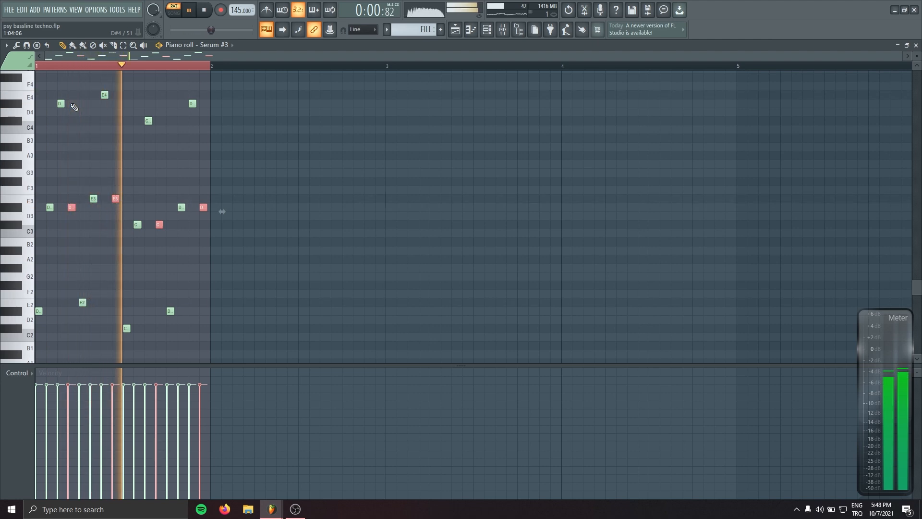
key("space")
left_click(225, 217)
right_click(227, 219)
right_click(203, 207)
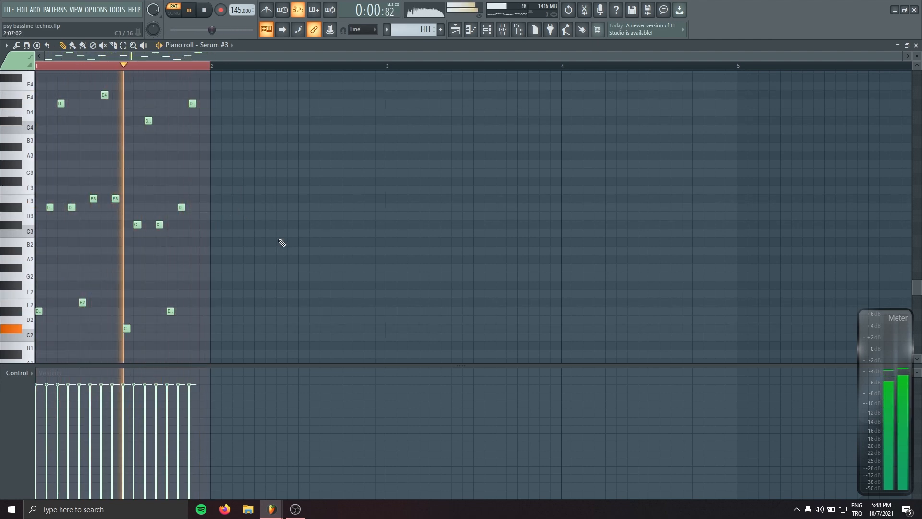
left_click(280, 243)
right_click(281, 242)
Route Serum #3 to mixer track 44, DROP ARP FILL, with CamelCrusher on British Clean, and copy SYNTH FILL's FabFilter Pro-Q 3 onto it.
key("Escape")
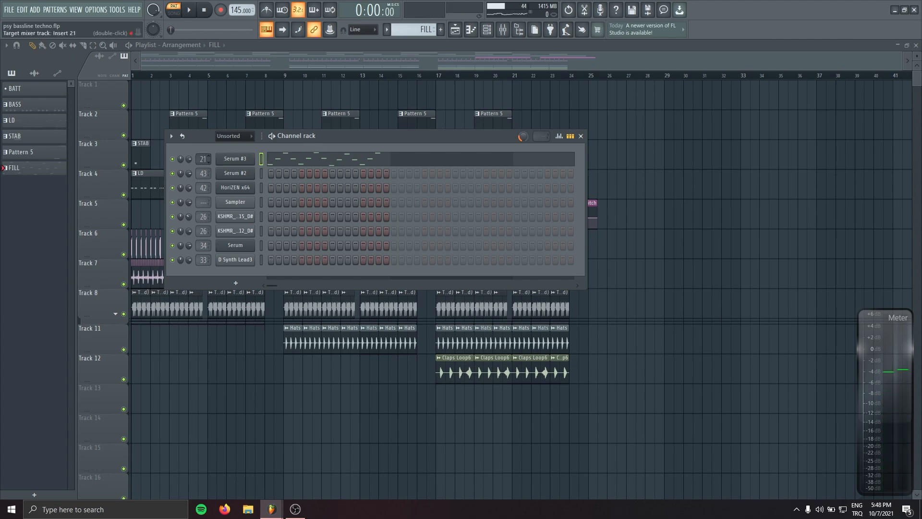
double_click(204, 159)
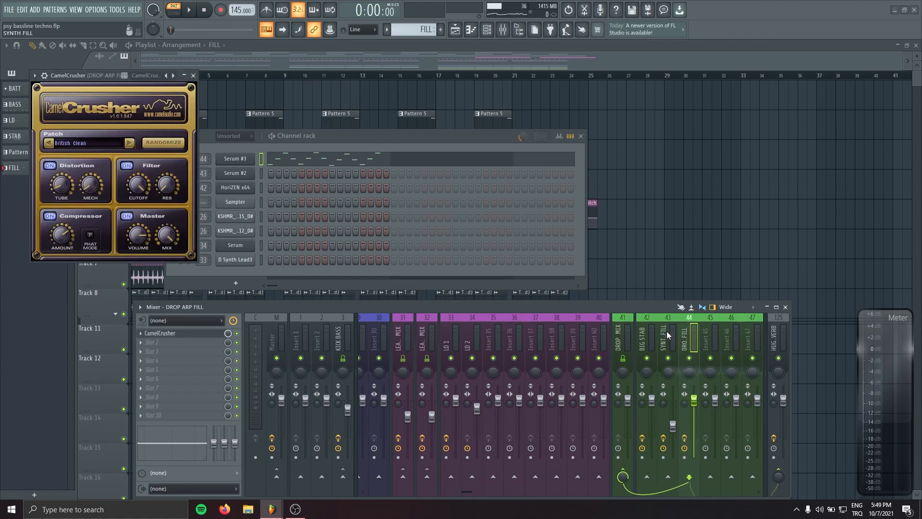
left_click(667, 336)
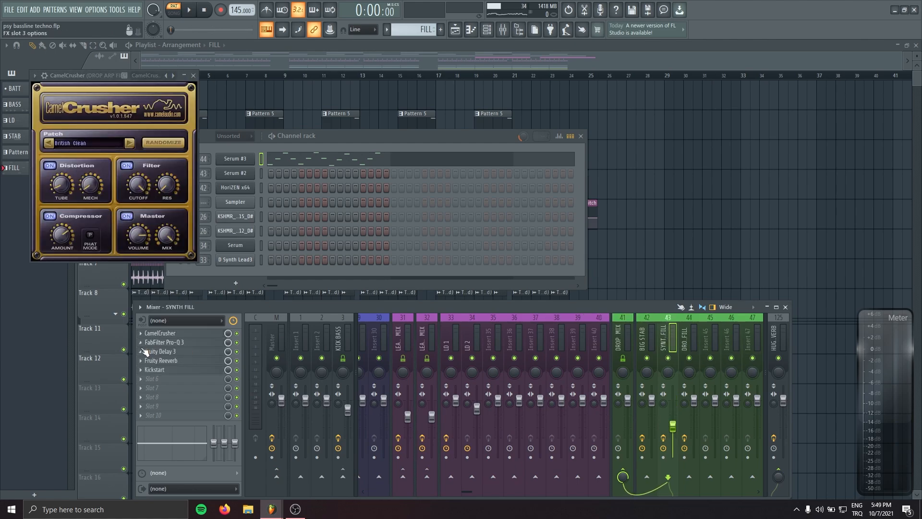
left_click(141, 342)
left_click_drag(157, 329, 645, 356)
left_click_drag(692, 334, 692, 337)
Lower the DROP ARP FILL fader during playback, and add Fruity Reeverb with a slightly reduced reverb level.
key("space")
left_click_drag(696, 403, 696, 419)
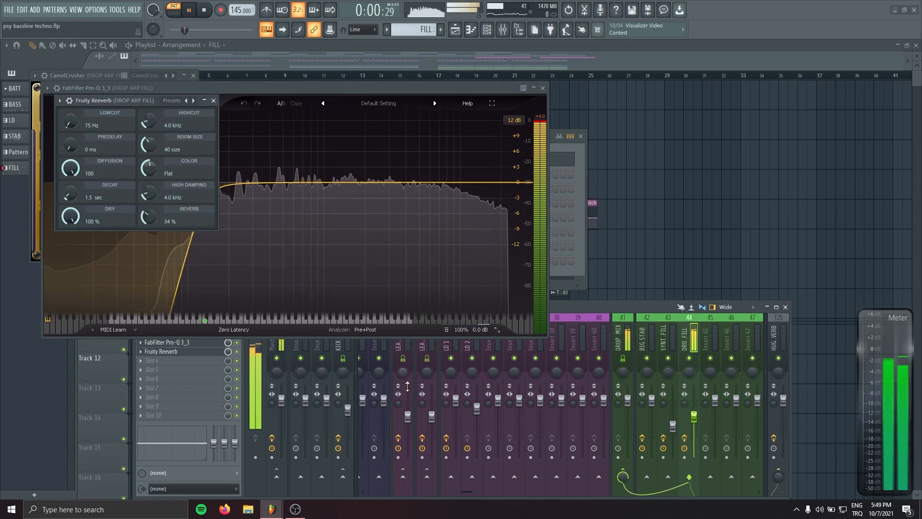
left_click_drag(149, 216, 149, 219)
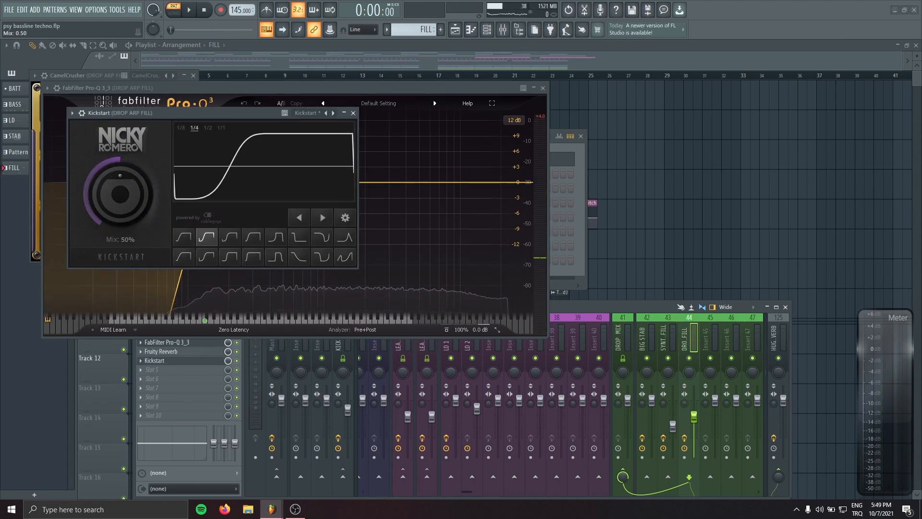
Add Kickstart to DROP ARP FILL at 50% mix with the third preset curve, and audition the FILL pattern.
left_click(235, 237)
key("space")
scroll(110, 204, "up", 1)
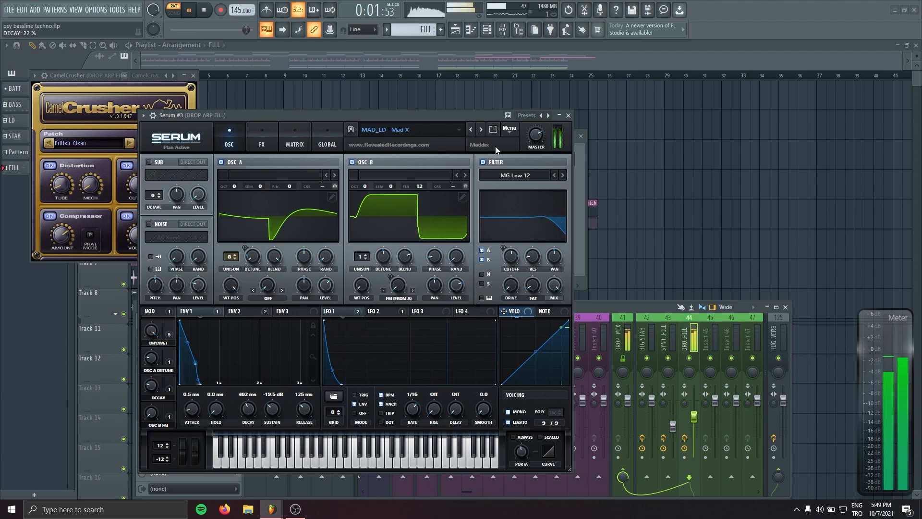
left_click(569, 116)
left_click(354, 165)
key("space")
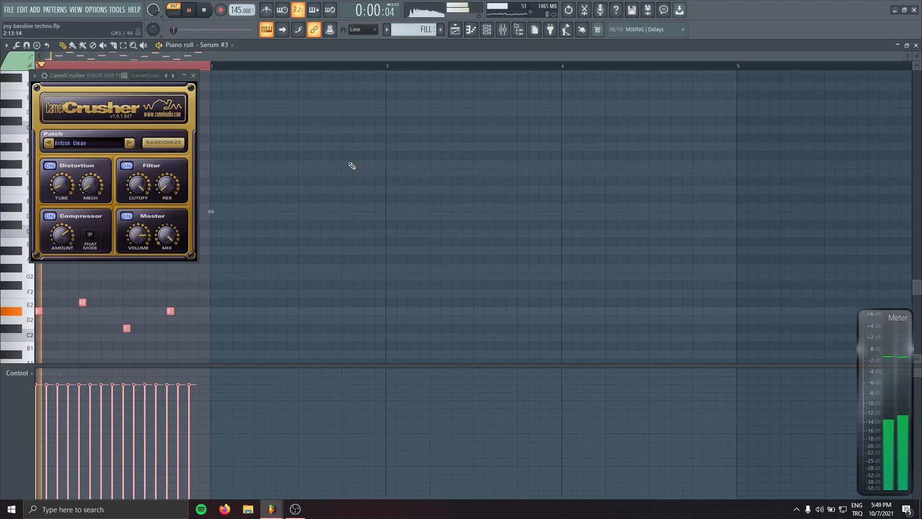
key("F7")
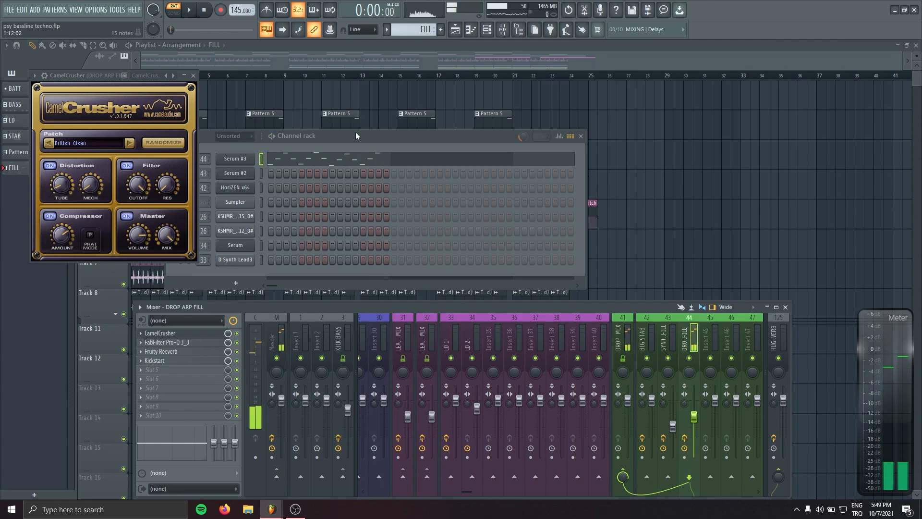
Place FILL clips at bars 8 and 16 on Track 1 and delete the Pattern 5 clips at bars 7 and 15.
key("F12")
left_click(249, 76)
right_click(265, 119)
key("space")
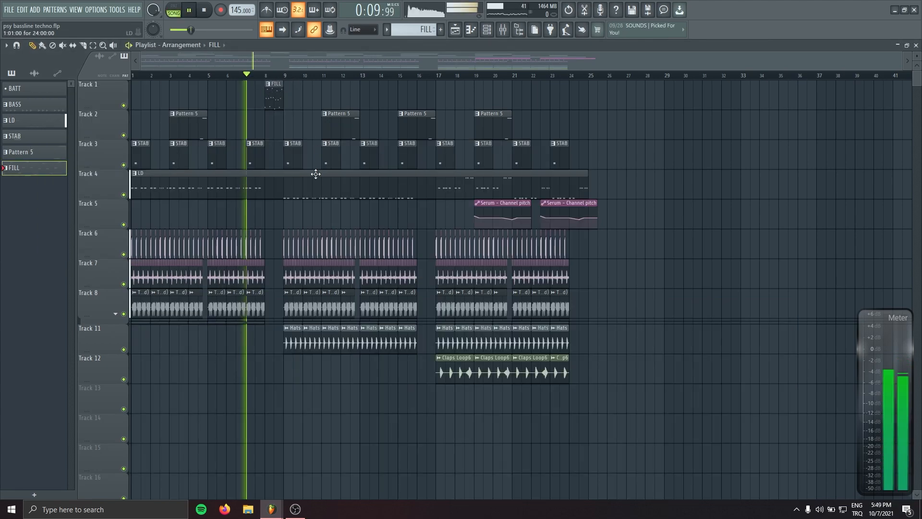
right_click(405, 115)
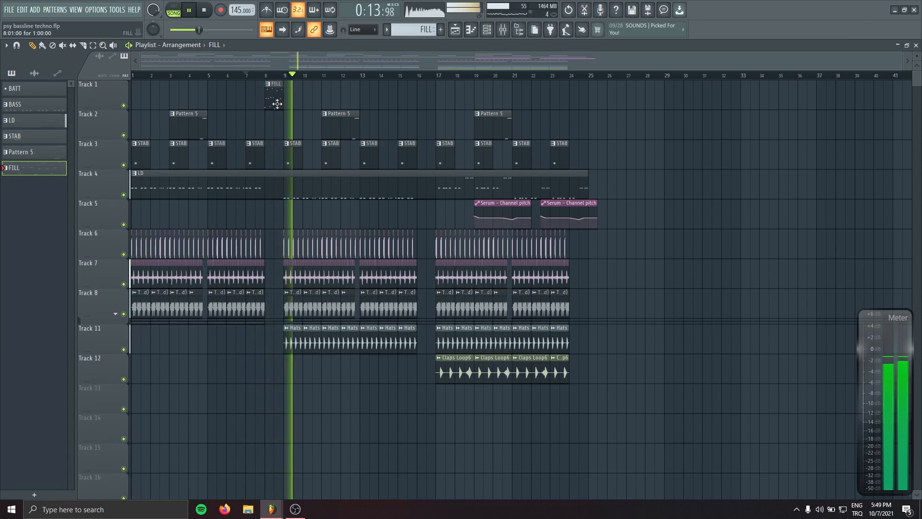
left_click(426, 104)
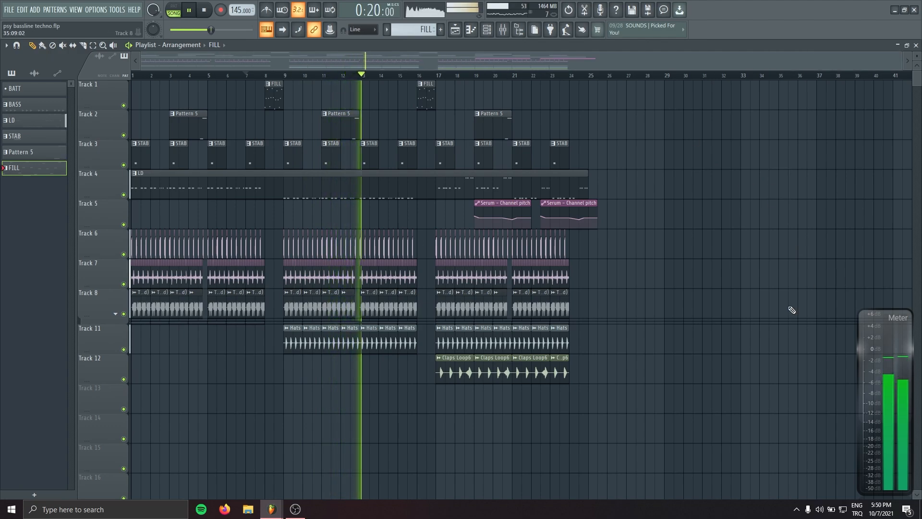
Insert an empty track above the Pattern 5 track and move the first Serum channel pitch clip to start halfway through bar 18.
right_click(111, 118)
left_click(152, 287)
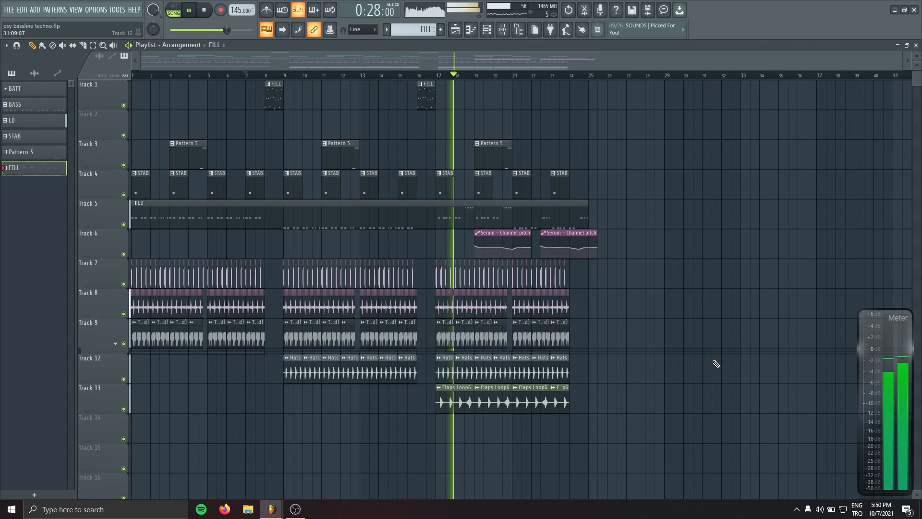
left_click_drag(496, 232, 489, 232)
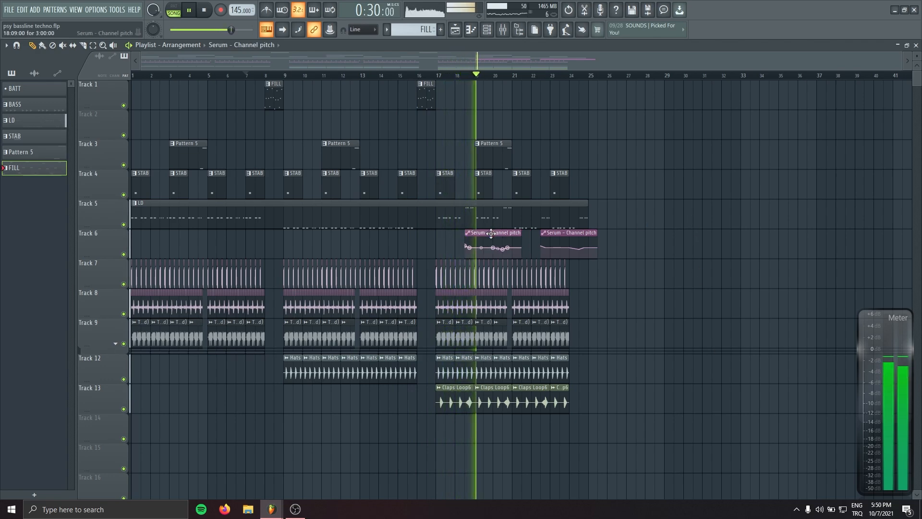
scroll(624, 284, "up", 5)
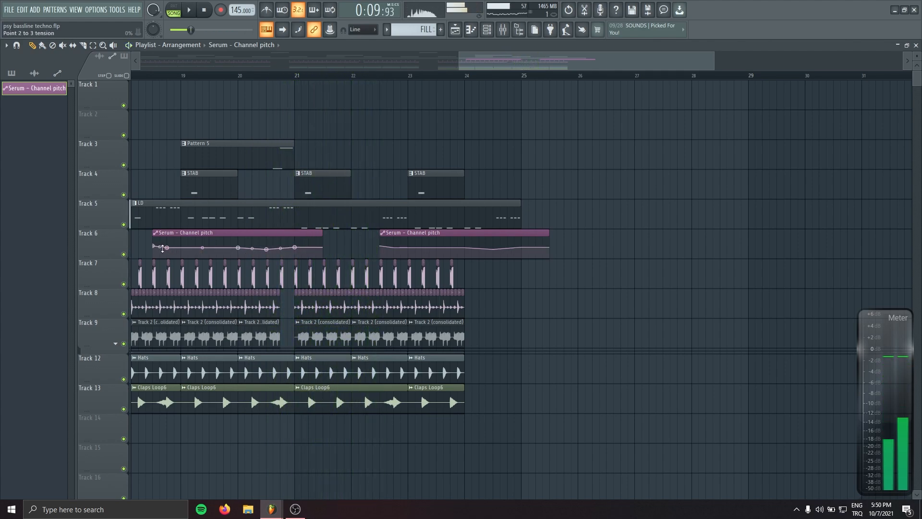
Move the third point of the first Serum channel pitch clip to bar 19 and audition the pitch movement.
left_click(205, 10)
left_click(205, 10)
left_click_drag(258, 139, 338, 136)
scroll(240, 216, "up", 4)
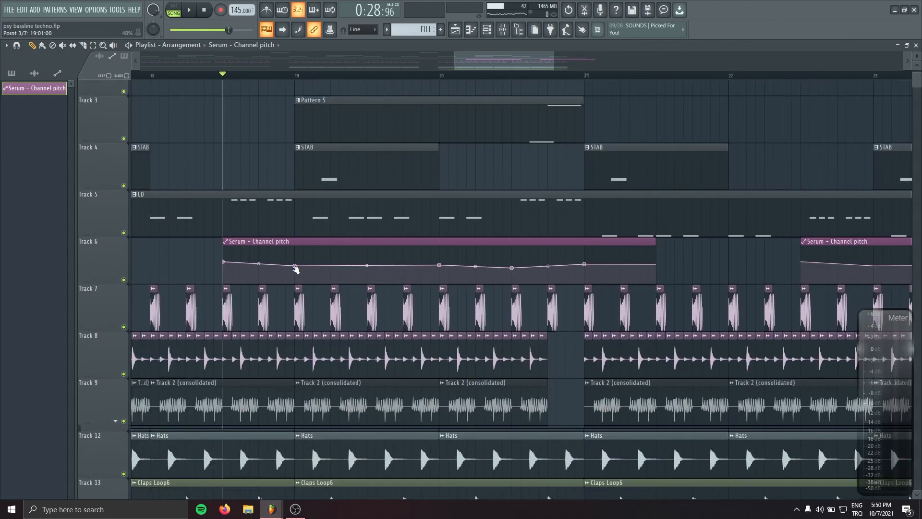
key("space")
key("space")
key("space")
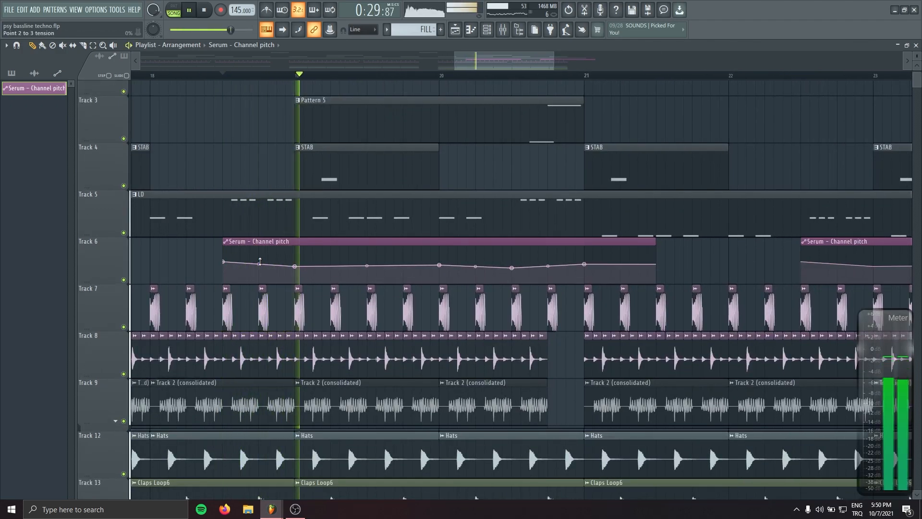
key("space")
key("space")
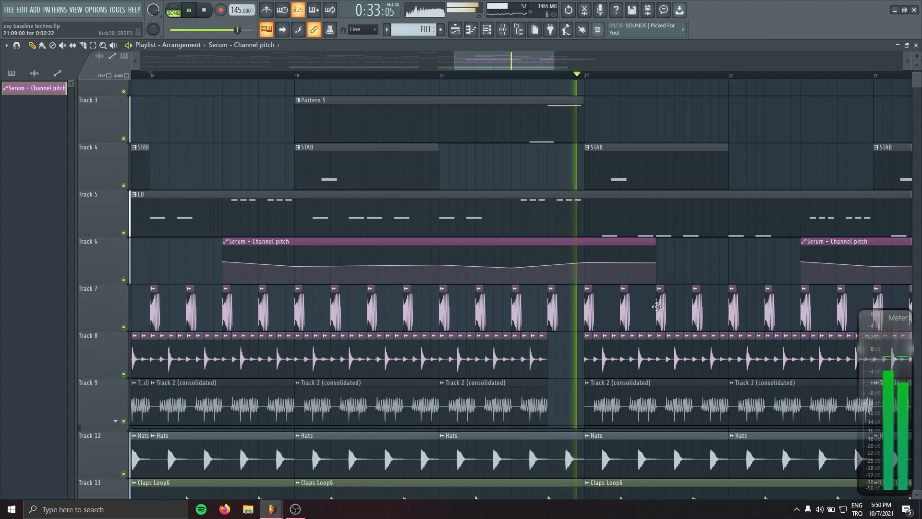
key("space")
Copy the value of the pitch automation point at bar 20, paste it onto the following point, and play the result.
right_click(440, 265)
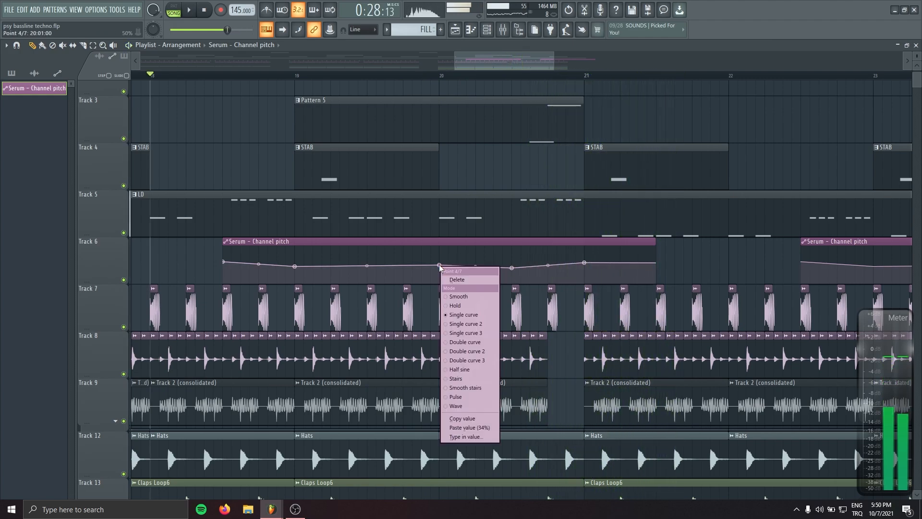
left_click(465, 418)
right_click(513, 269)
left_click(538, 431)
key("space")
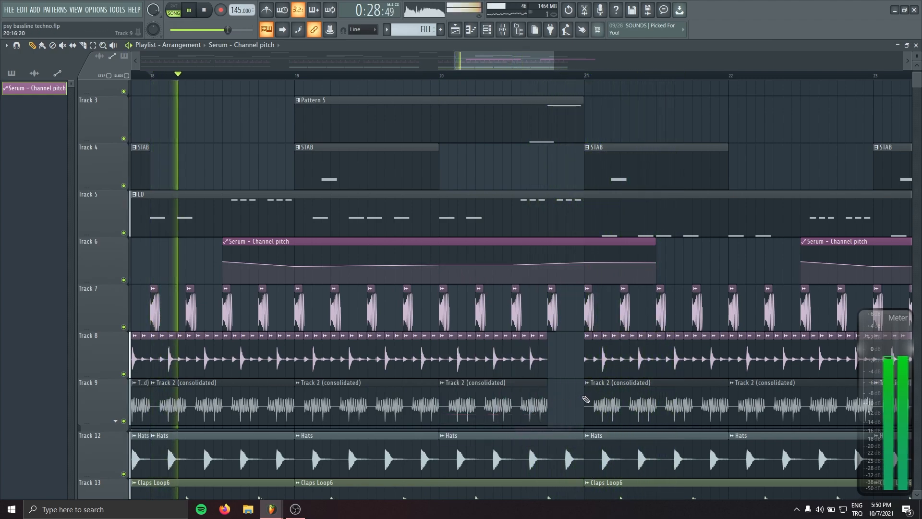
Play through the pitch automation section, stop playback and delete the third Pattern 5 clip on Track 3, around bars 17 to 19.
scroll(594, 259, "down", 2)
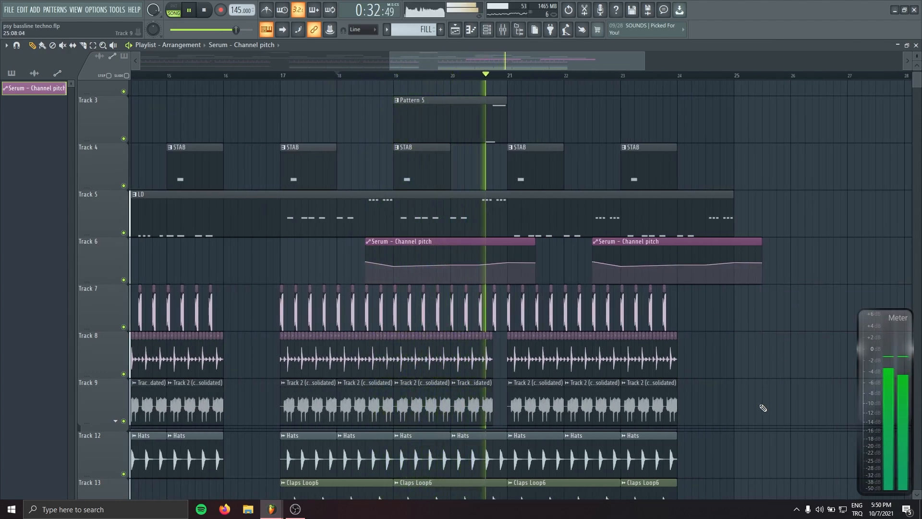
scroll(699, 313, "up", 1)
scroll(700, 314, "up", 2)
key("space")
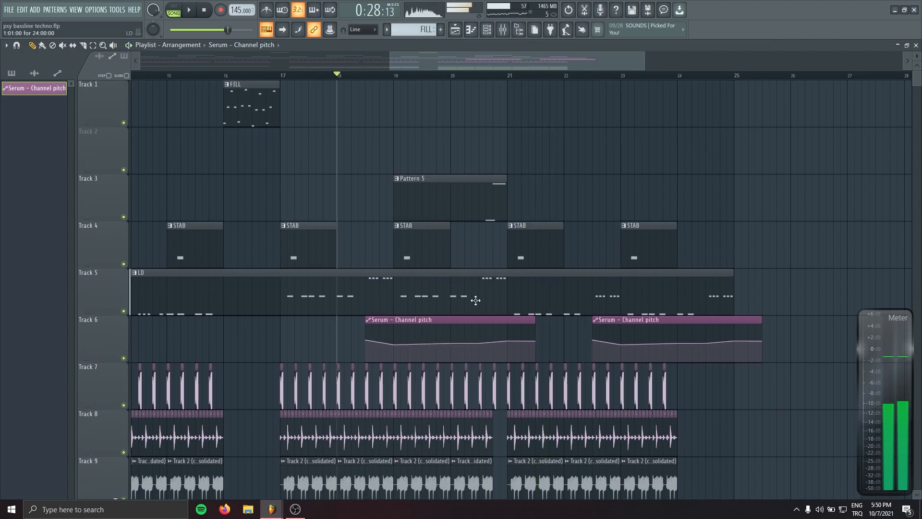
scroll(475, 301, "down", 3)
left_click(204, 10)
left_click_drag(469, 124, 559, 137)
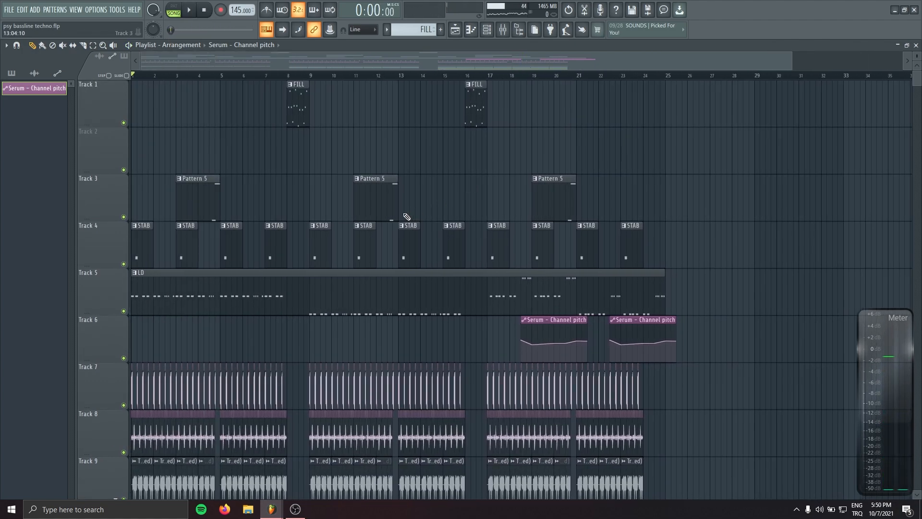
scroll(461, 202, "down", 1)
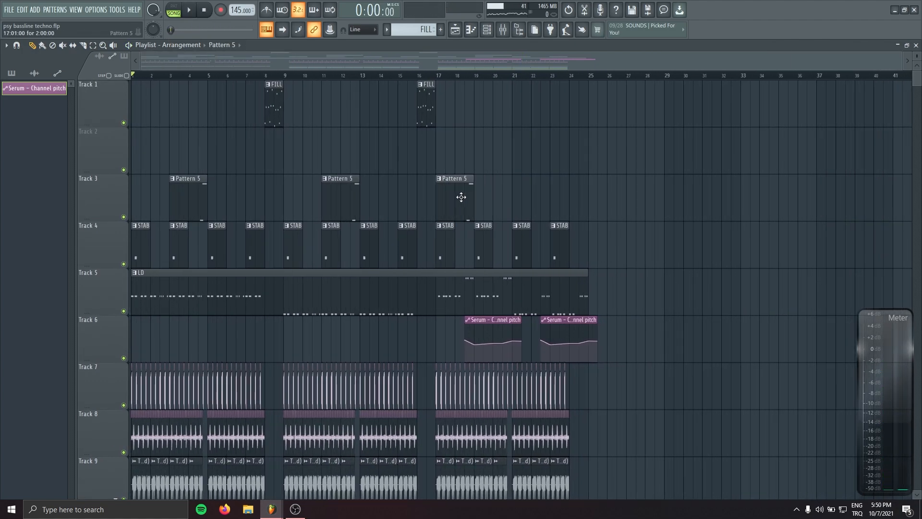
left_click(466, 202)
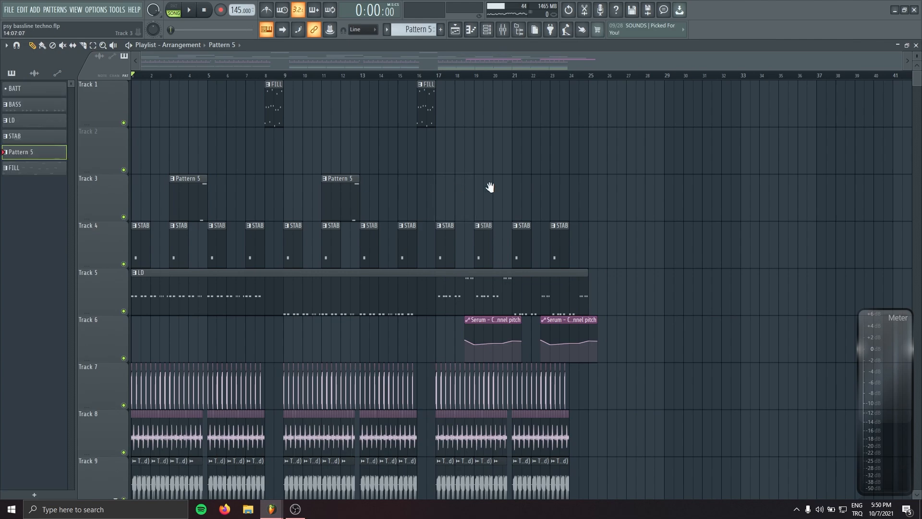
Arrange the Pattern 5 clips on Track 3 so they start at bars 1, 5, 9 and 13, and audition them.
key("space")
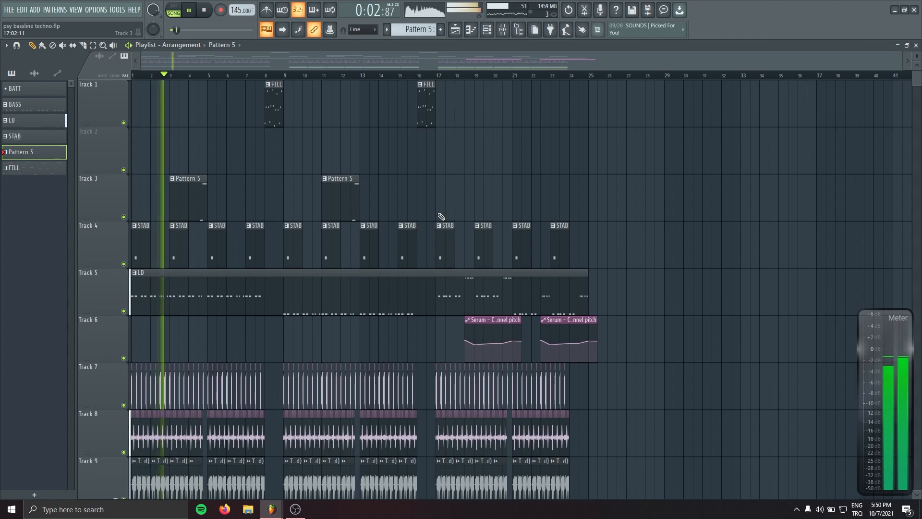
key("ctrl+z")
key("space")
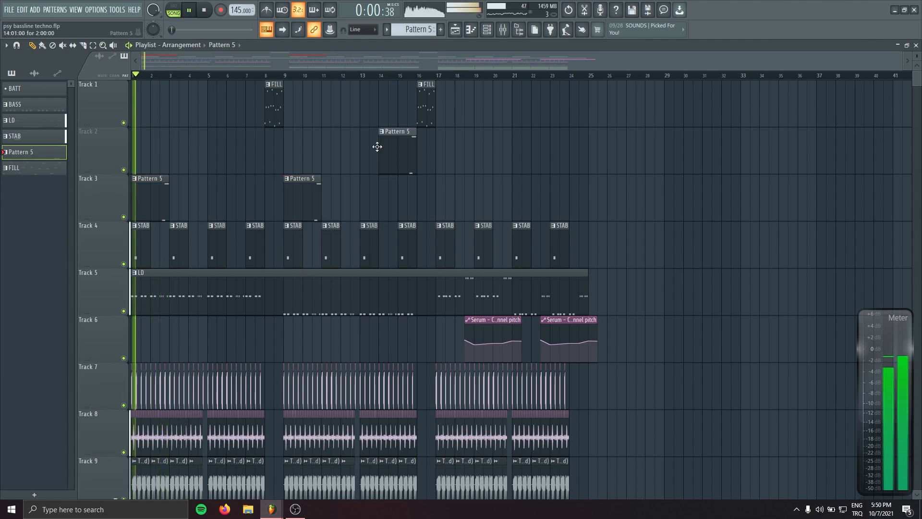
double_click(120, 187)
left_click_drag(154, 191, 229, 188)
left_click(529, 169)
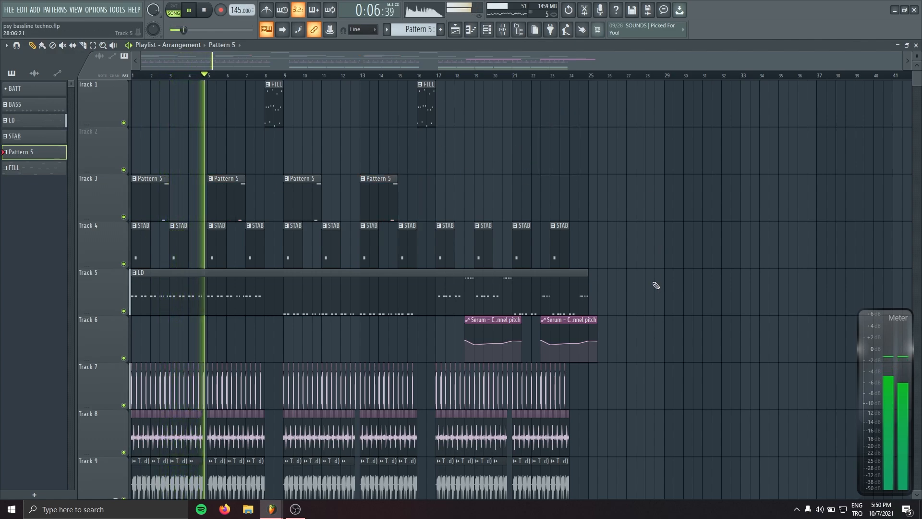
right_click(665, 291)
key("space")
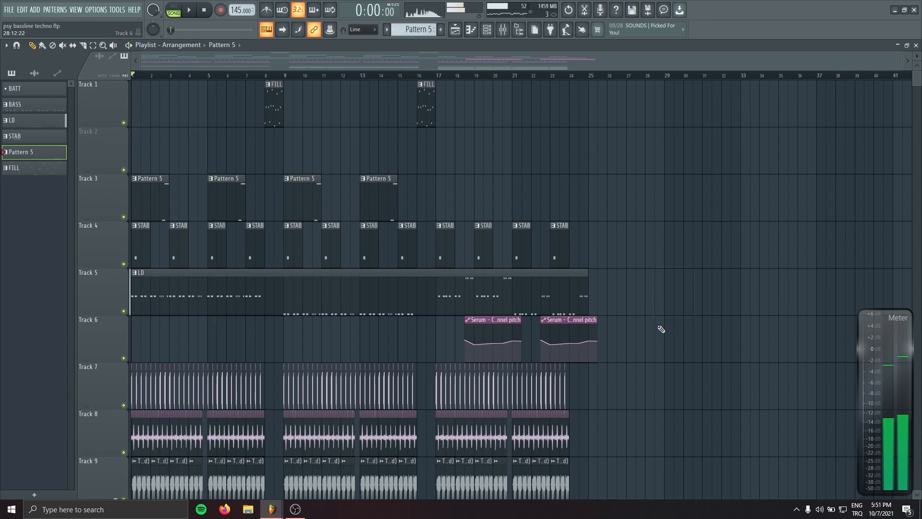
Import the MADDIX-SOTT1 Perc 72 D# and Perc 120 A# samples as audio clips on Track 6.
left_click(268, 510)
left_click(258, 461)
left_click(573, 200)
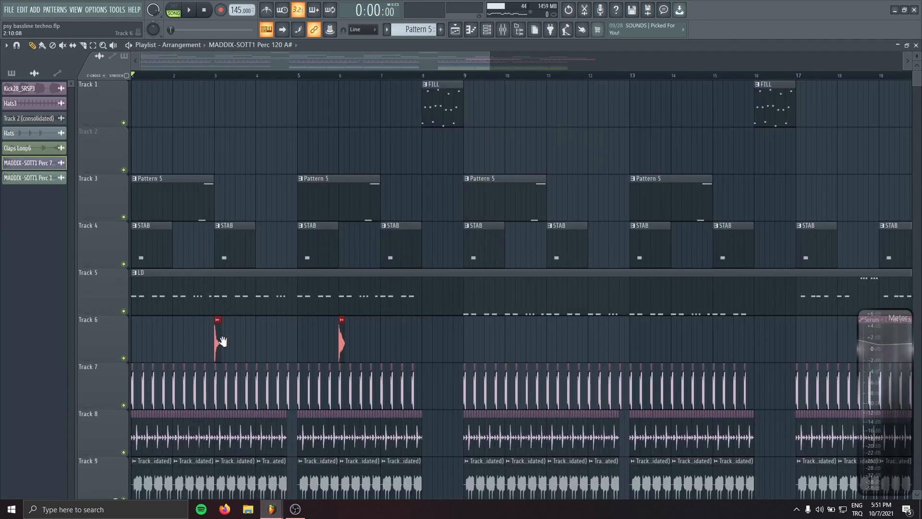
Move both percussion clips on Track 6 into bar 1, with Perc 120 A# starting at step 7.
scroll(223, 342, "down", 1)
scroll(167, 338, "up", 3)
scroll(411, 303, "down", 3)
left_click_drag(352, 282, 148, 281)
left_click(206, 278)
right_click(206, 279)
scroll(111, 282, "up", 3)
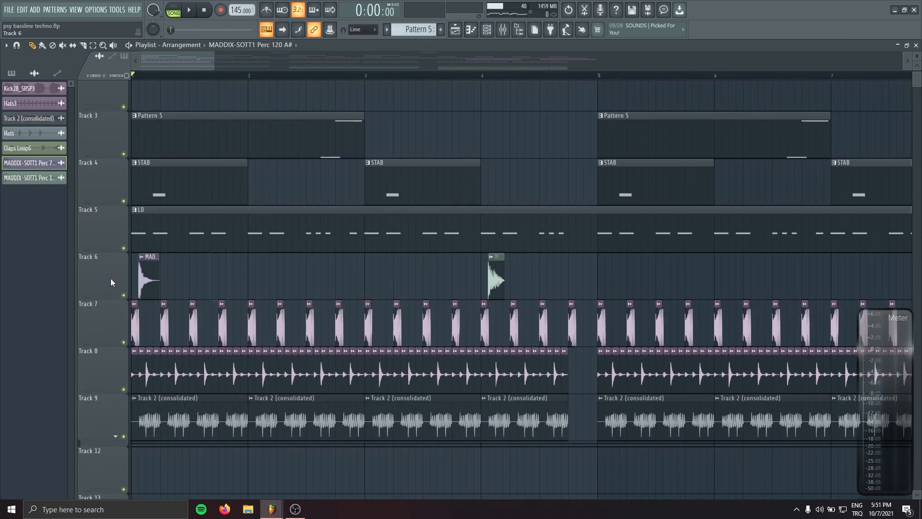
scroll(111, 282, "up", 2)
scroll(232, 272, "down", 3)
left_click_drag(546, 270, 171, 271)
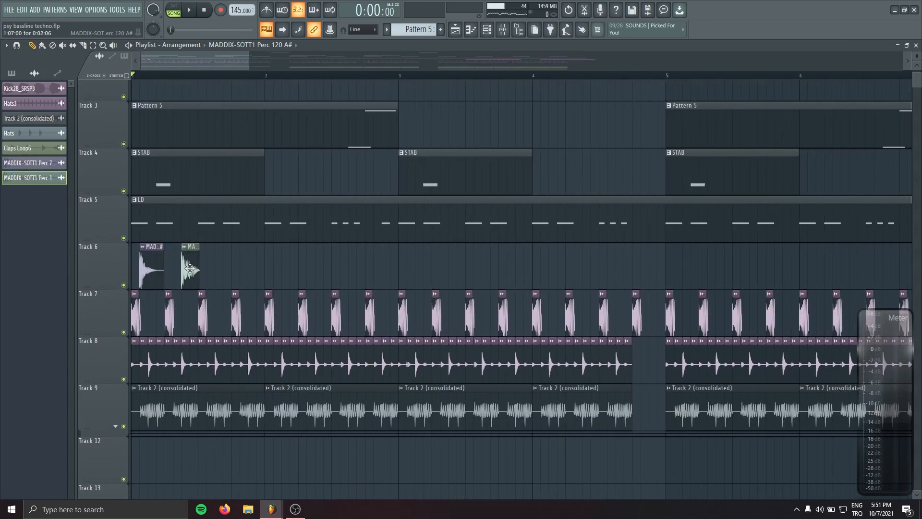
Mute the LD track, shift the Perc 72 D# clip to step 3 of bar 1 and play the result.
scroll(189, 269, "up", 3)
left_click(123, 238)
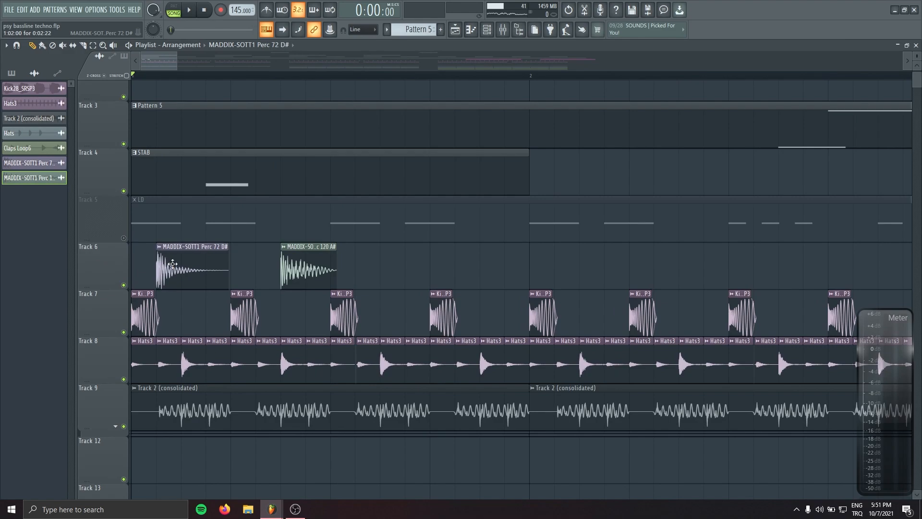
key("space")
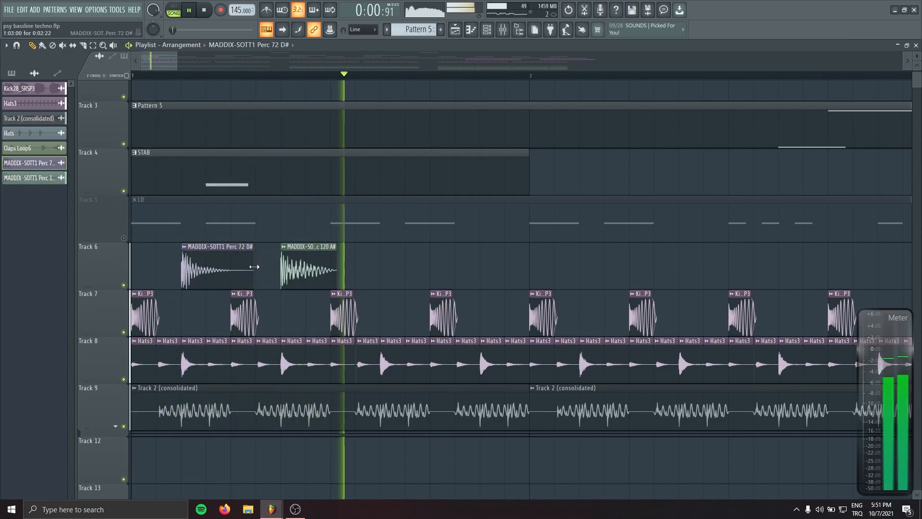
Route the Perc 120 A# sample to mixer track 18 named PERC and load Fruity parametric EQ 2 on it.
double_click(316, 266)
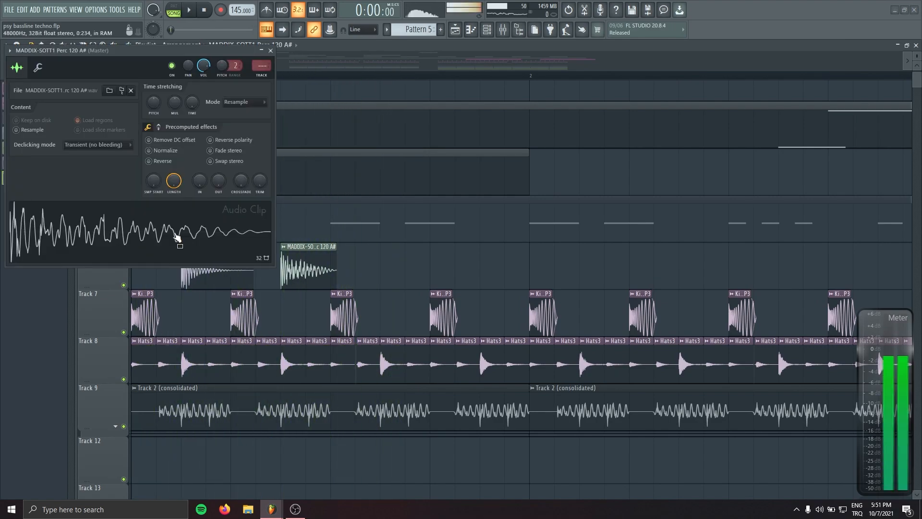
double_click(263, 68)
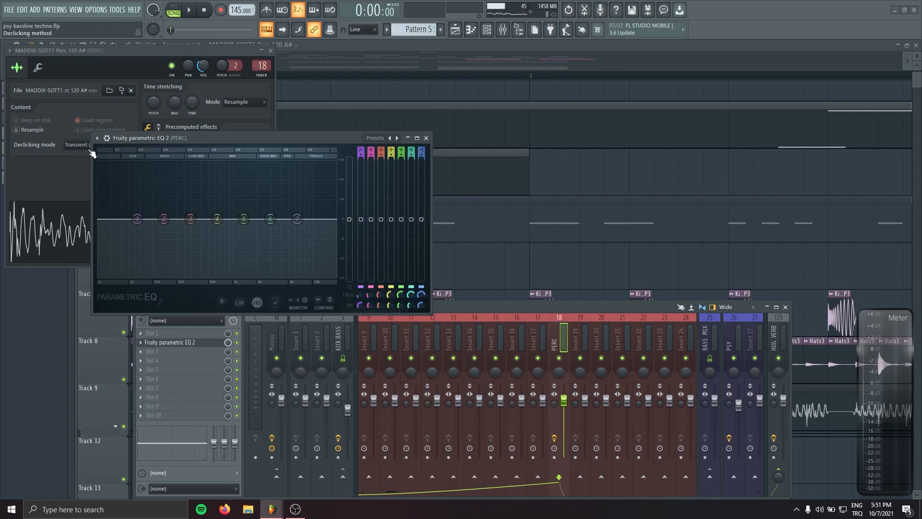
left_click(89, 140)
left_click(319, 139)
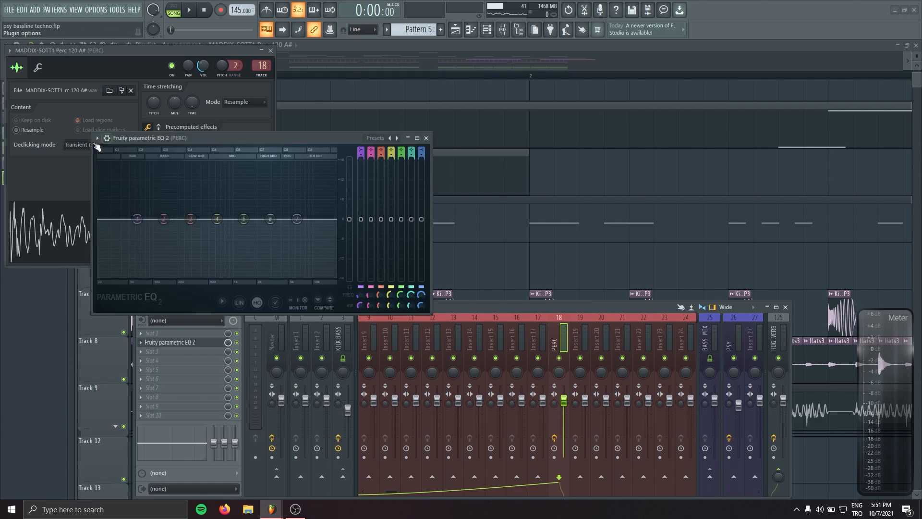
Apply the 20Hz + 18kHz cut preset to the PERC EQ and raise the high-pass cutoff to about 135 Hz.
left_click(97, 138)
mouse_move(110, 176)
left_click(229, 275)
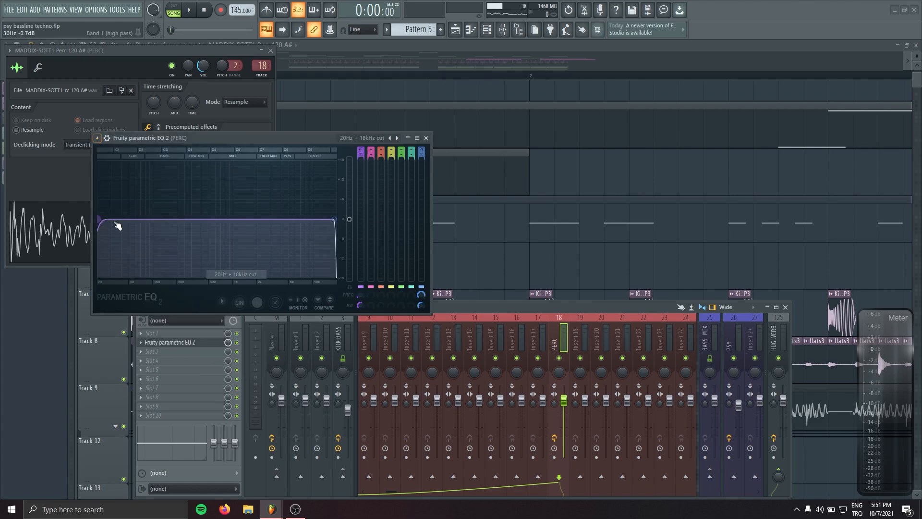
left_click_drag(99, 219, 152, 219)
key("z")
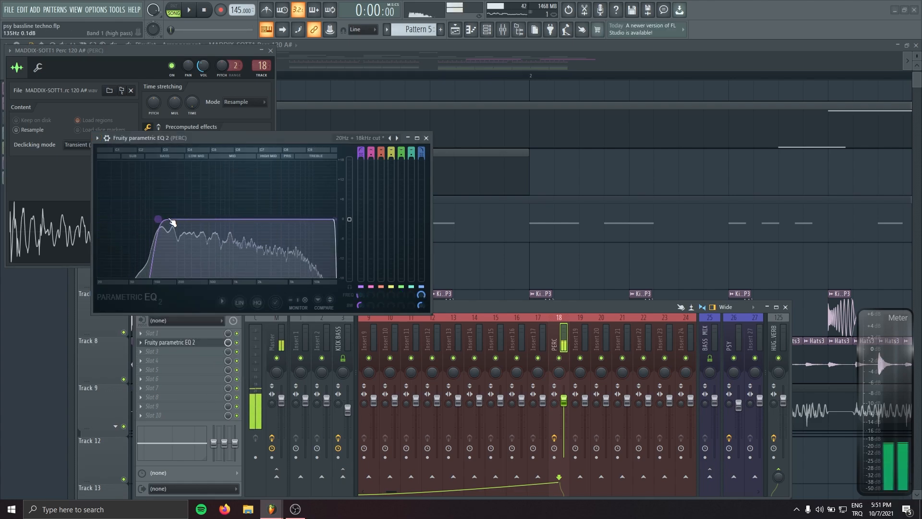
left_click(426, 138)
Add Kickstart to the PERC mixer track with a 1/4 sidechain curve at 100% mix and return to the playlist.
key("F9")
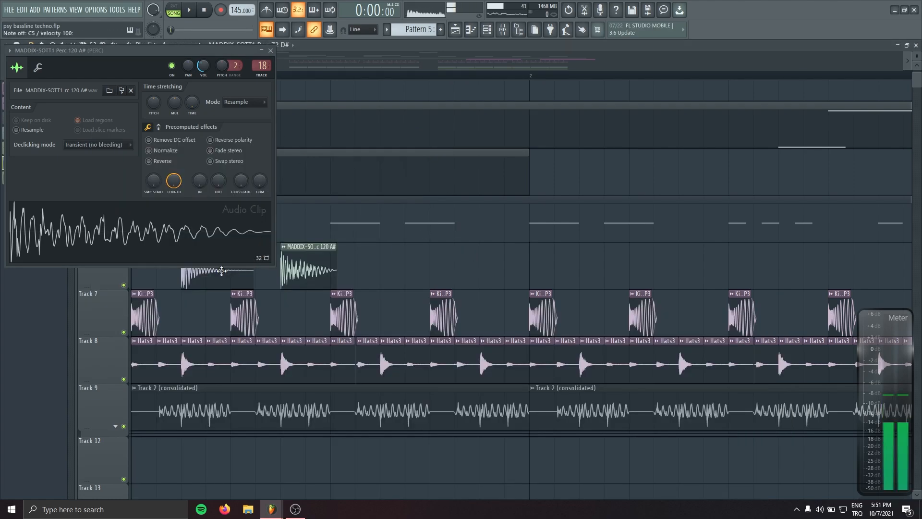
key("F9")
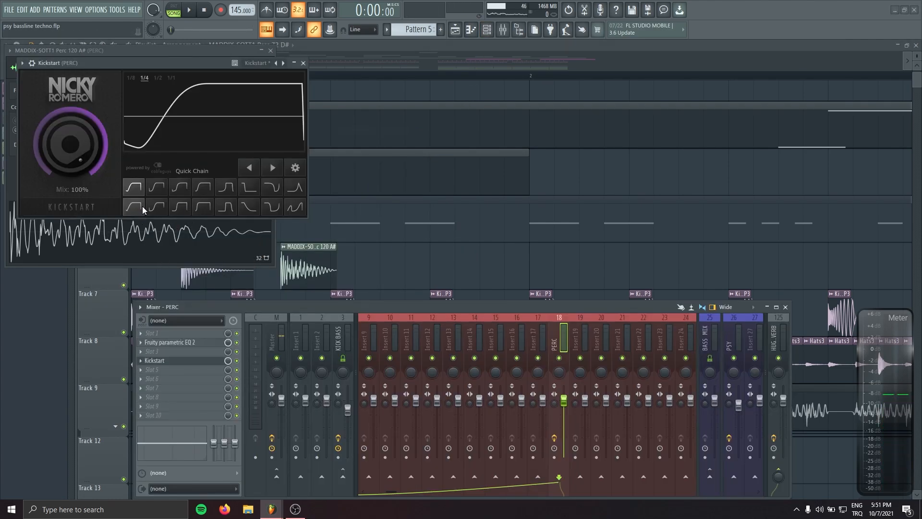
left_click(304, 63)
key("F5")
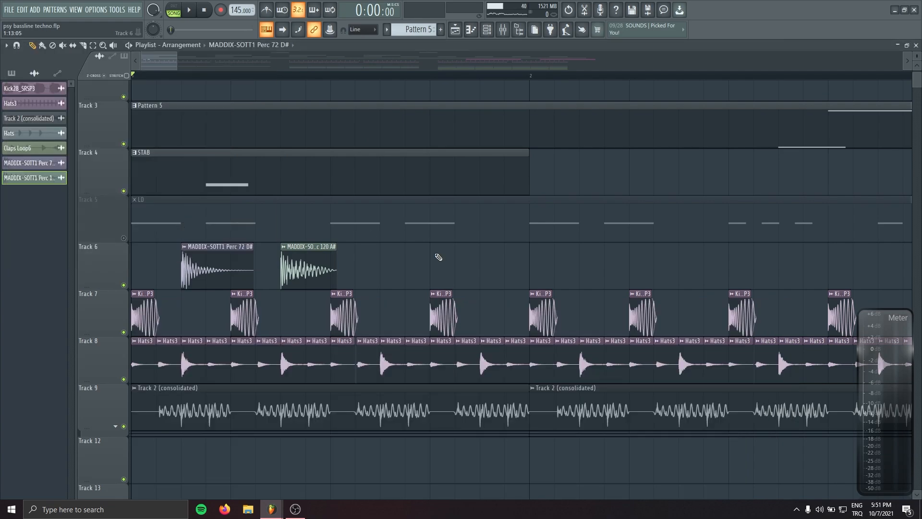
Play the opening bar to check the processed percussion against the kick and bass.
left_click(437, 259)
right_click(480, 269)
key("space")
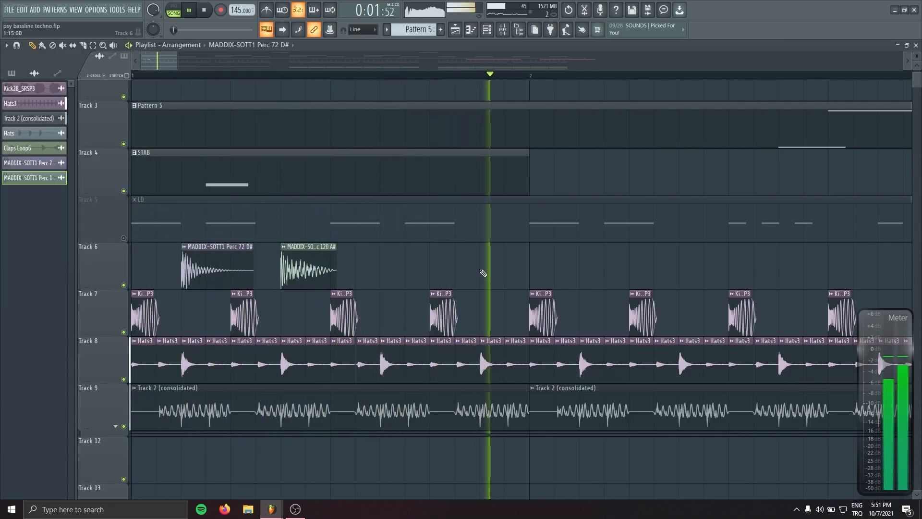
key("space")
Copy the pair of percussion clips from bar 1 to bars 3, 5 and 7 on Track 6.
left_click_drag(417, 262, 215, 283)
scroll(187, 290, "down", 3)
key("space")
scroll(188, 291, "down", 1)
mouse_move(164, 262)
left_mouse_down()
mouse_move(743, 262)
mouse_move(734, 262)
left_mouse_up()
scroll(644, 282, "down", 2)
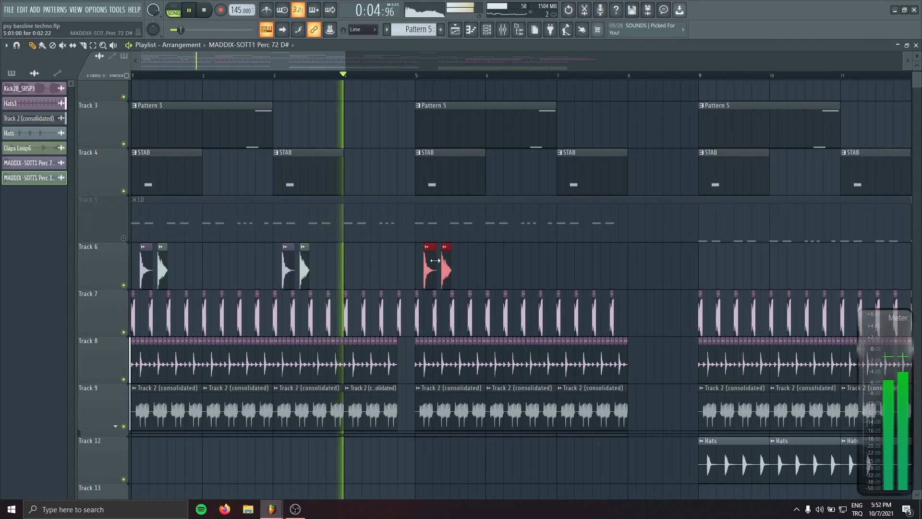
left_click_drag(427, 260, 579, 259)
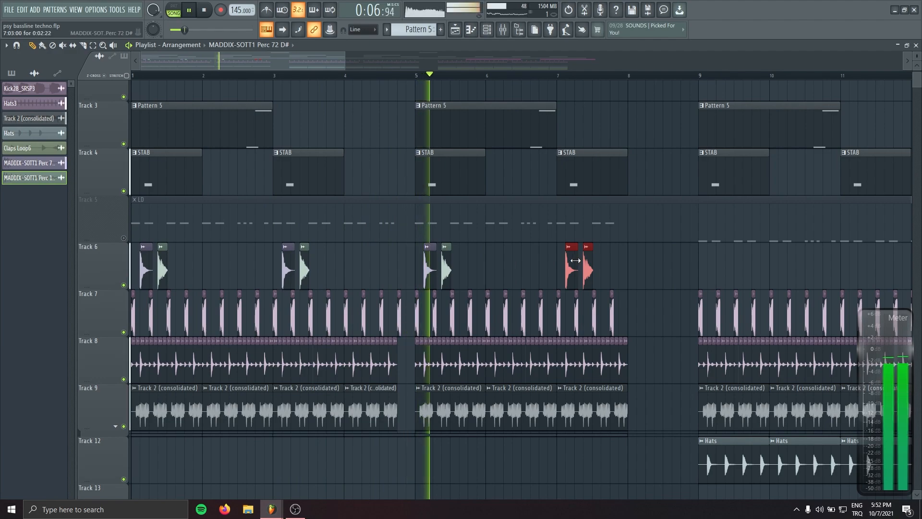
Insert an empty track below Track 6 and move all the percussion clips onto it.
scroll(416, 271, "down", 2)
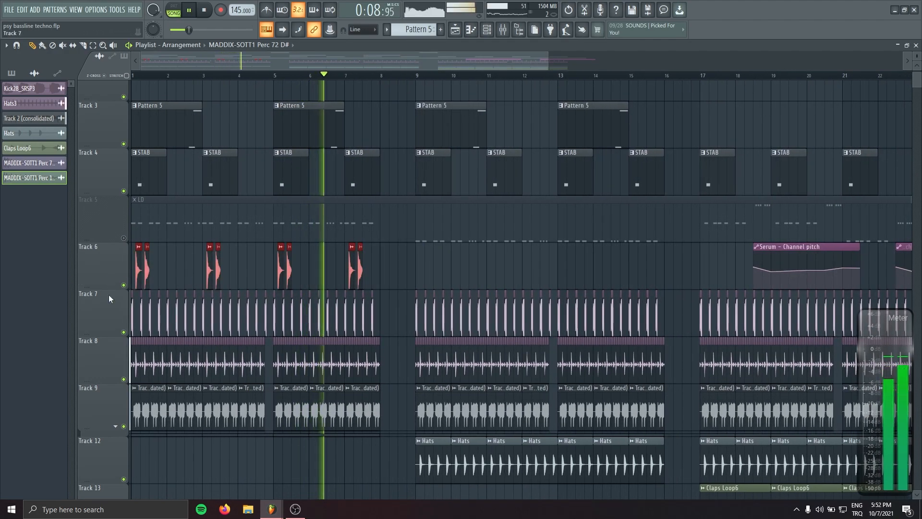
right_click(108, 295)
left_click(132, 457)
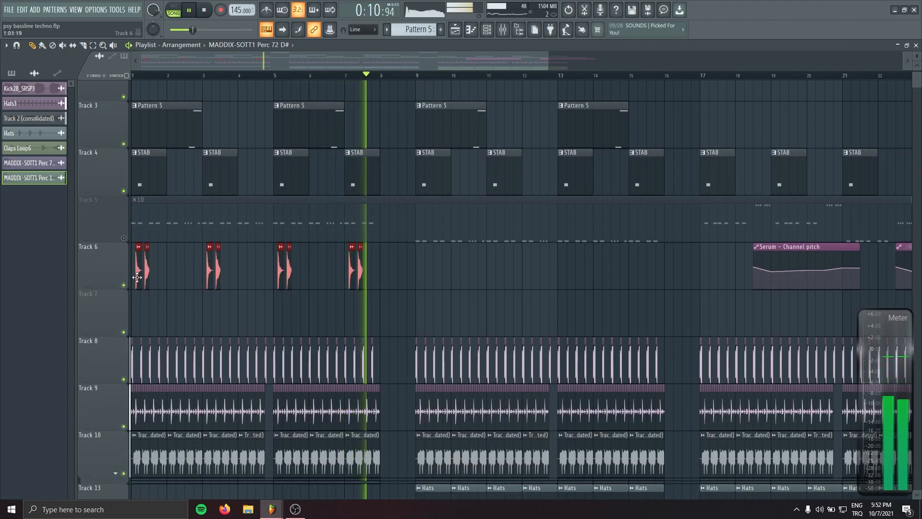
Duplicate the group of percussion clips on Track 7 so it repeats from bar 9 and from bar 17.
key("ctrl+b")
left_click_drag(456, 318, 420, 318)
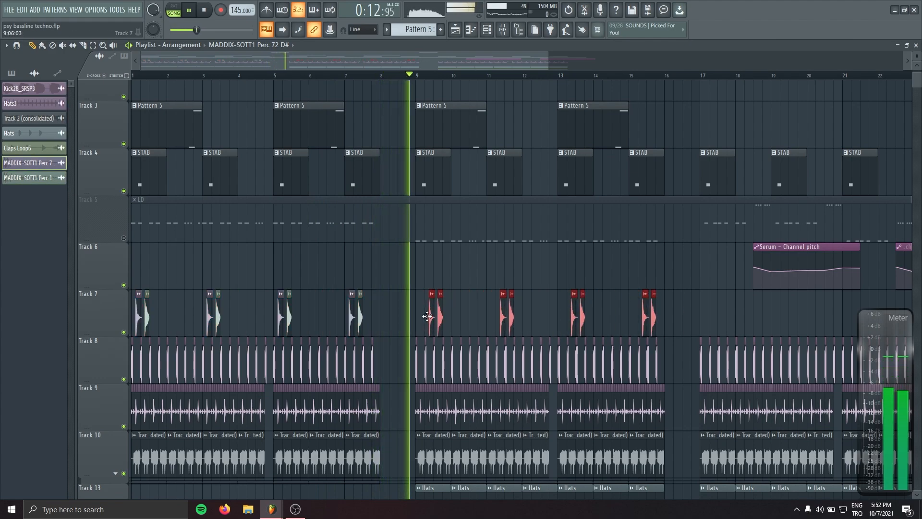
scroll(545, 309, "down", 2)
mouse_move(542, 310)
left_mouse_down()
mouse_move(134, 312)
mouse_move(381, 312)
mouse_move(353, 311)
left_mouse_up()
mouse_move(353, 312)
left_mouse_down()
mouse_move(640, 315)
mouse_move(569, 315)
left_mouse_up()
Remove the stray clips placed in empty playlist space and save the project.
left_click(779, 161)
right_click(779, 161)
scroll(334, 200, "down", 5)
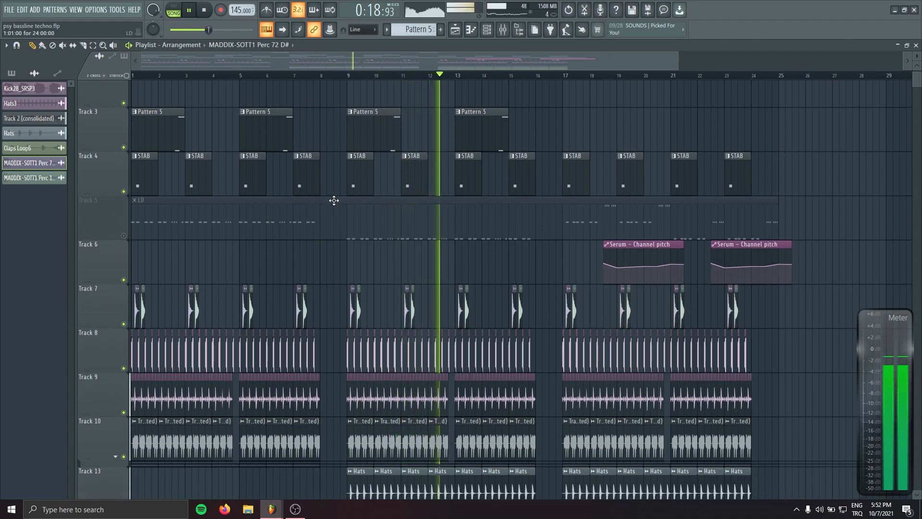
key("ctrl+s")
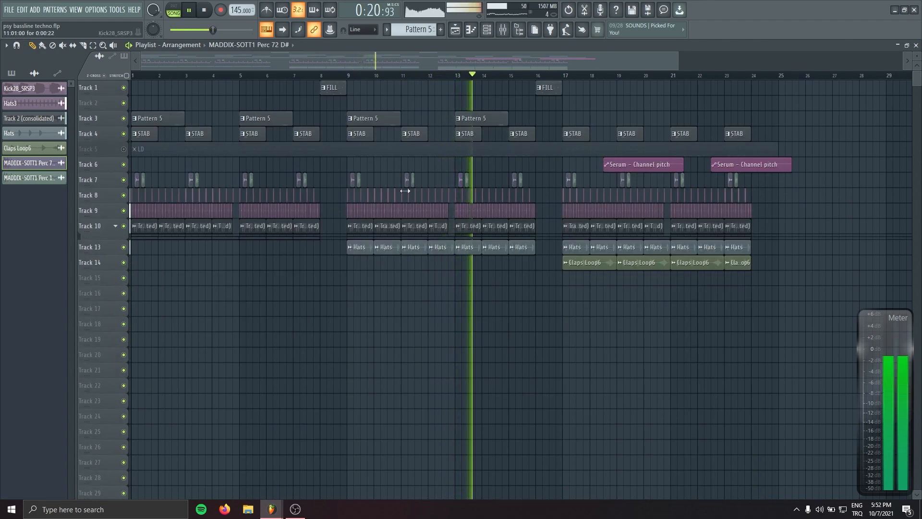
left_click(639, 355)
right_click(639, 355)
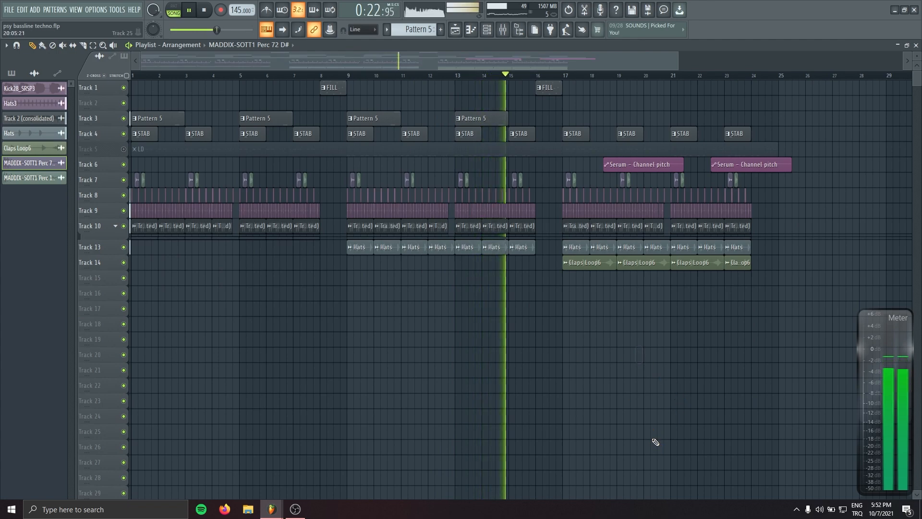
Import the STL_D#_Filler_Fx sample, stop playback and fit the sample to its estimated tempo of 150 BPM.
scroll(560, 367, "up", 3)
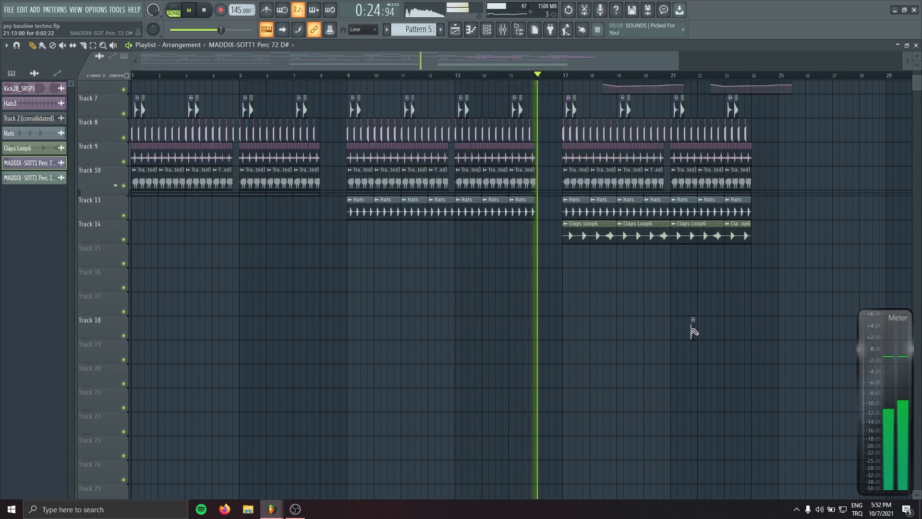
scroll(555, 318, "up", 1)
scroll(555, 319, "up", 3)
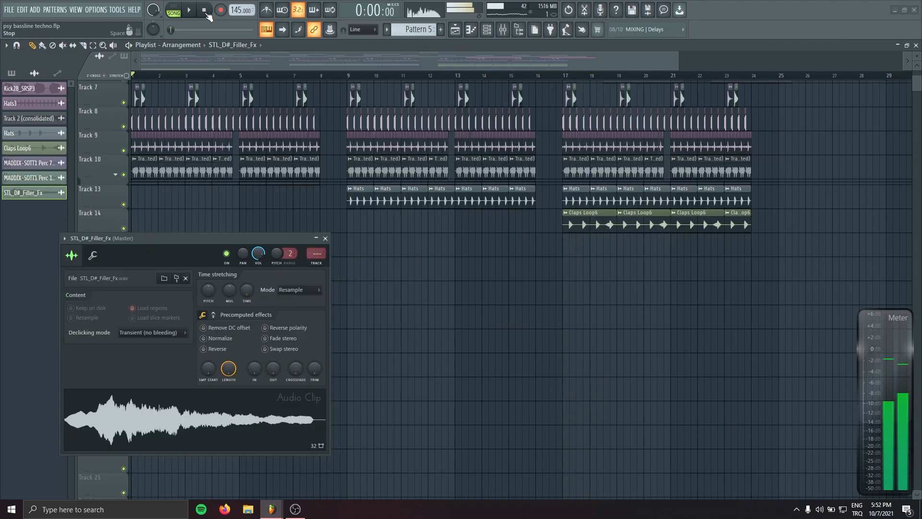
right_click(250, 292)
left_click(269, 307)
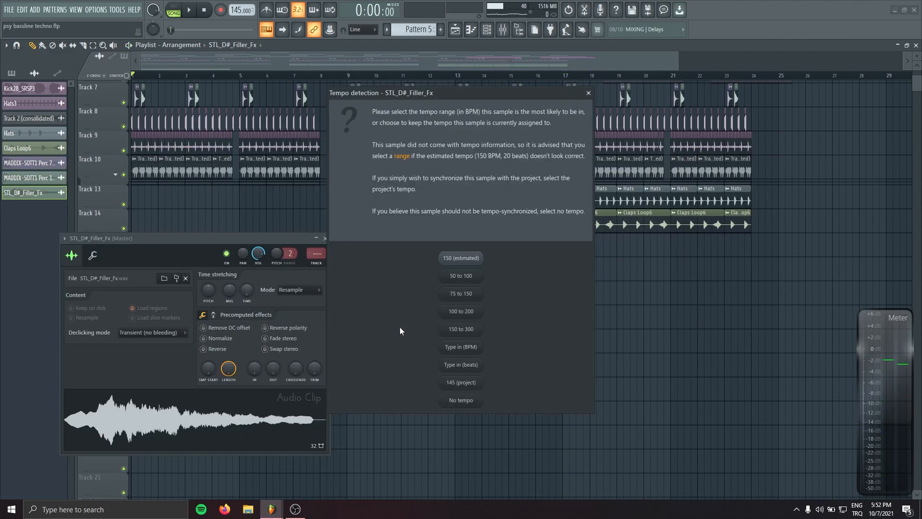
left_click(460, 260)
Refit the STL_D#_Filler_Fx sample with a manually entered BPM and set its time stretching mode to Stretch.
right_click(247, 291)
left_click(269, 307)
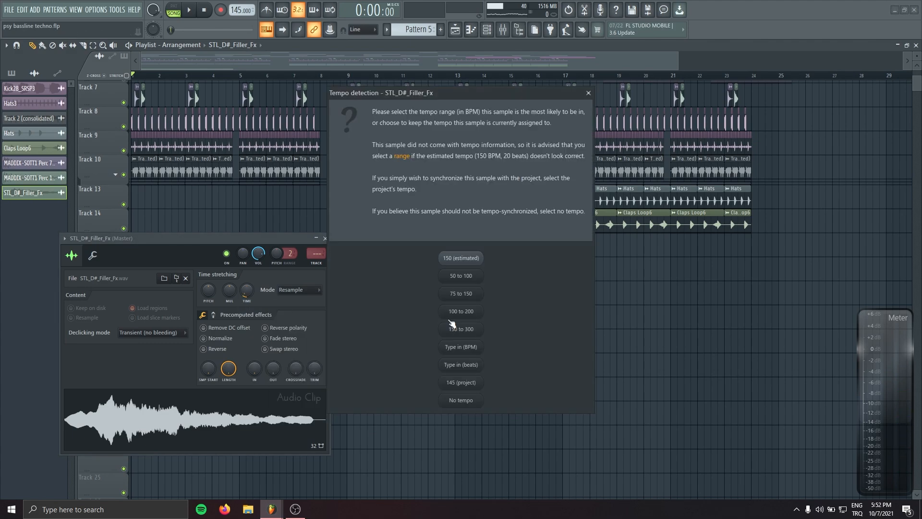
left_click(456, 346)
key("Return")
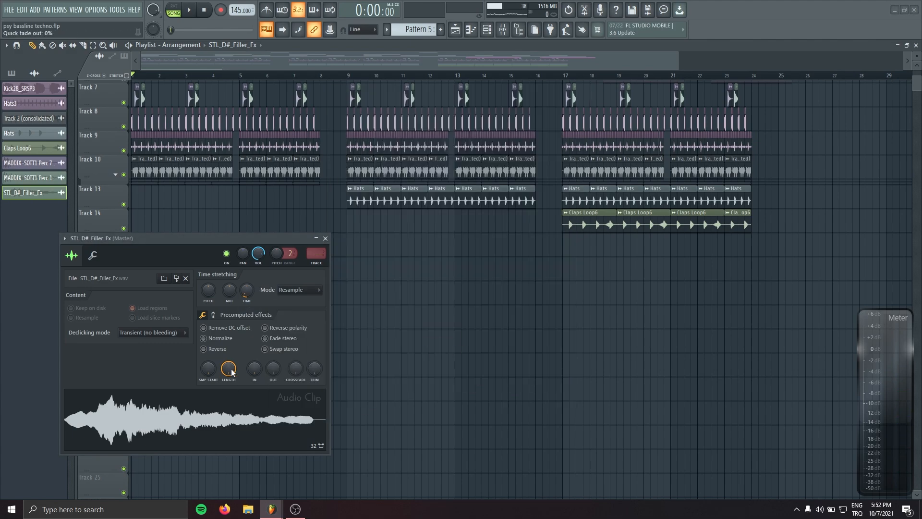
left_click(280, 293)
left_click(295, 313)
left_click(325, 238)
scroll(189, 294, "up", 3)
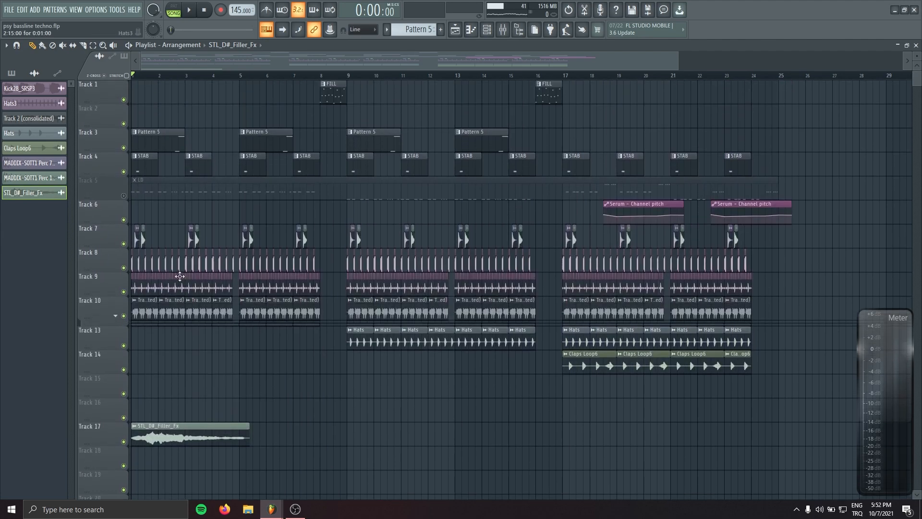
Route the STL_D#_Filler_Fx channel to mixer track 42 (BIG STAB) and move its clip up to Track 15.
double_click(191, 443)
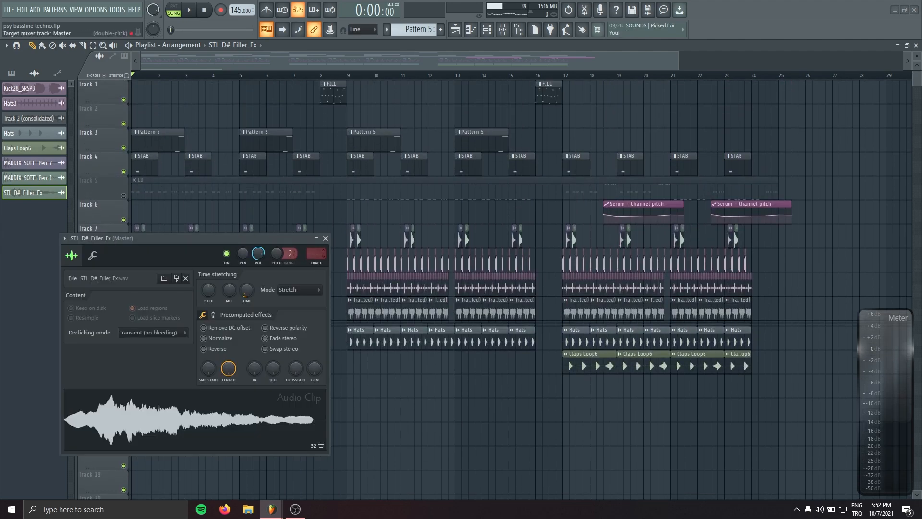
left_click_drag(316, 254, 317, 195)
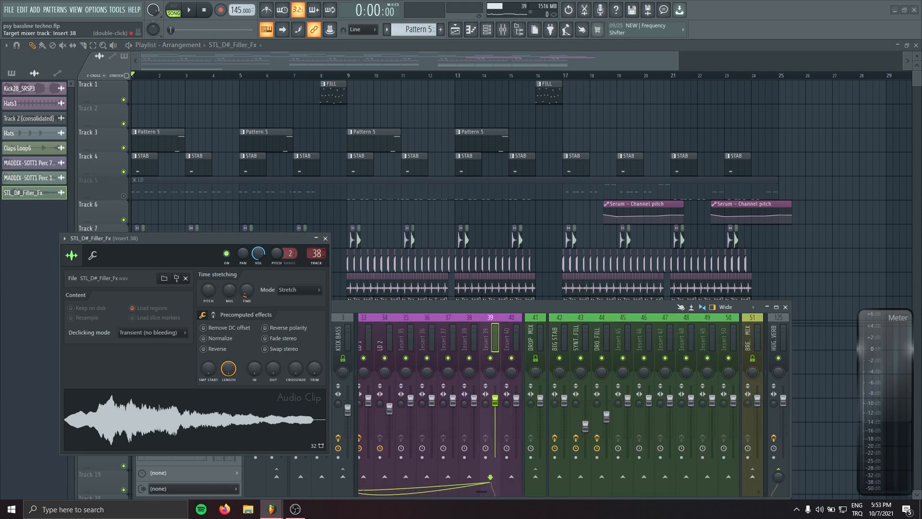
left_click(325, 238)
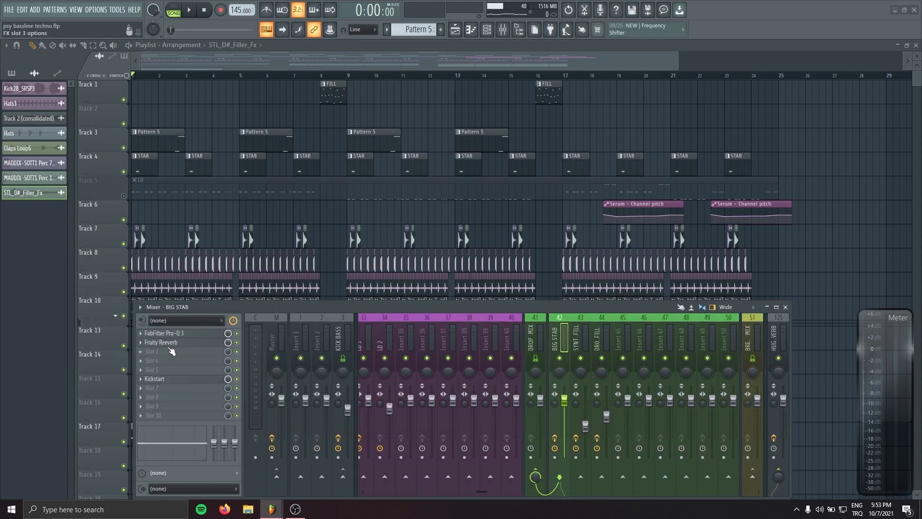
key("F9")
left_click_drag(169, 436, 170, 388)
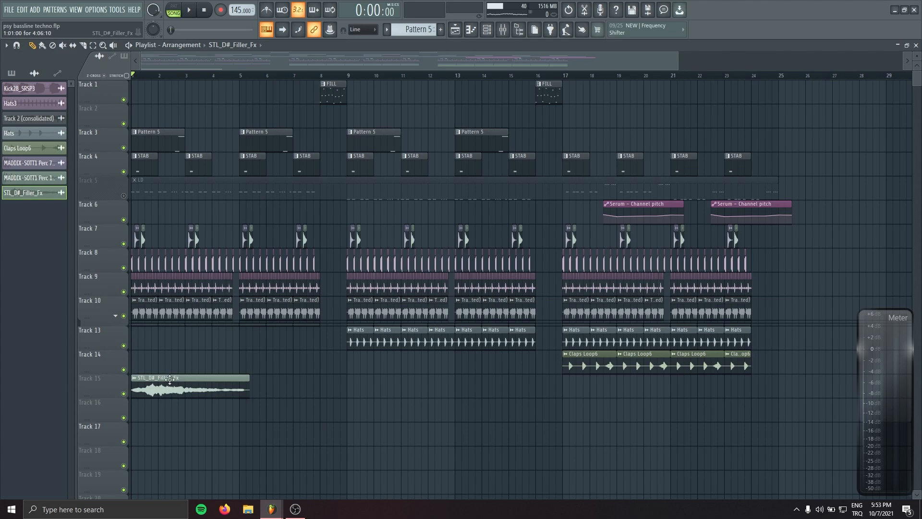
Play the arrangement and lower the filler sample's channel volume to about 57%.
key("space")
double_click(215, 389)
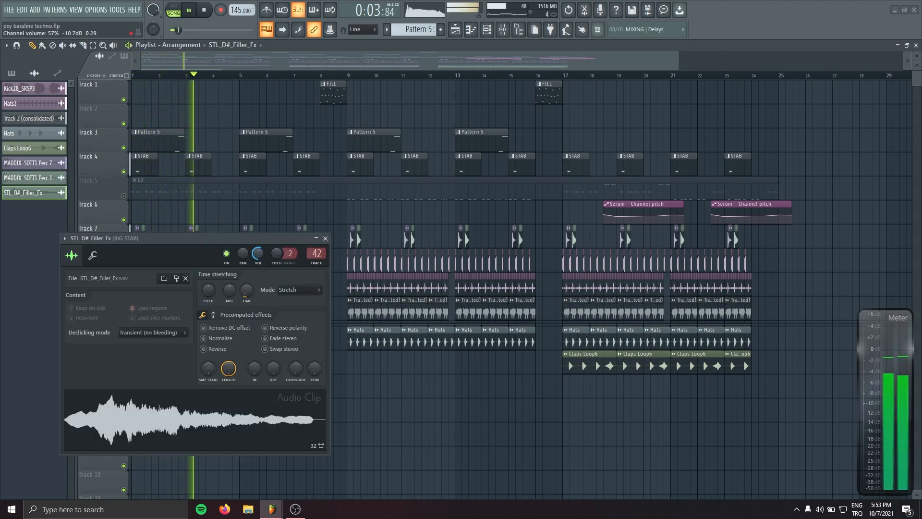
left_click(325, 238)
Move the filler clip on Track 15 to bar 5 and place copies of it at bars 13 and 21.
left_click_drag(226, 386, 333, 391)
left_click(398, 406)
right_click(420, 406)
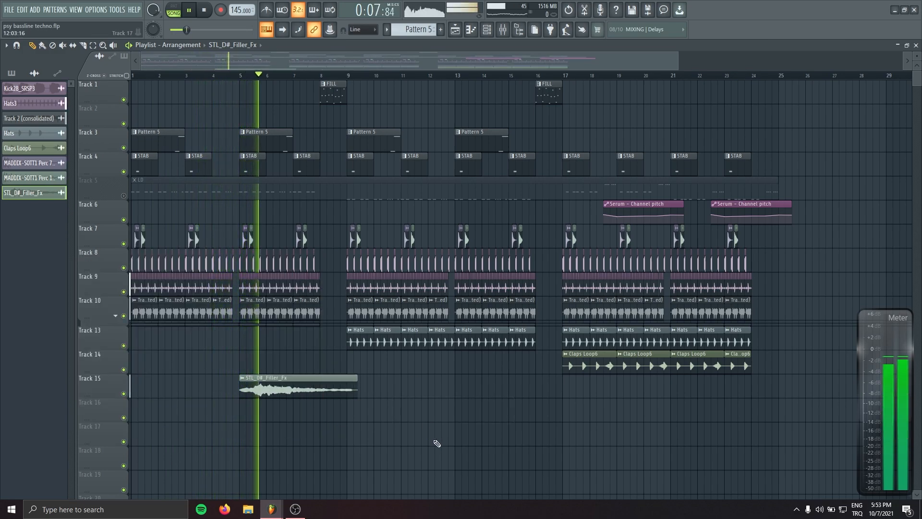
left_click_drag(444, 386, 473, 387)
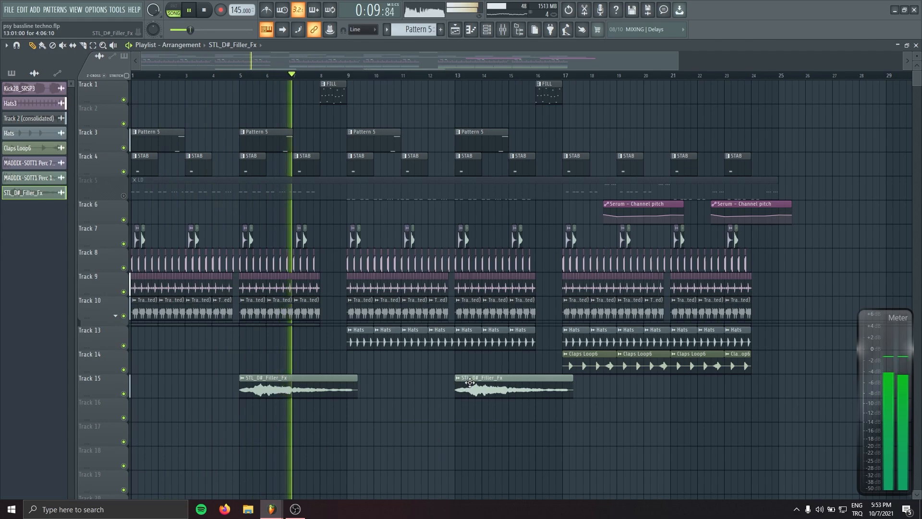
left_click(690, 384)
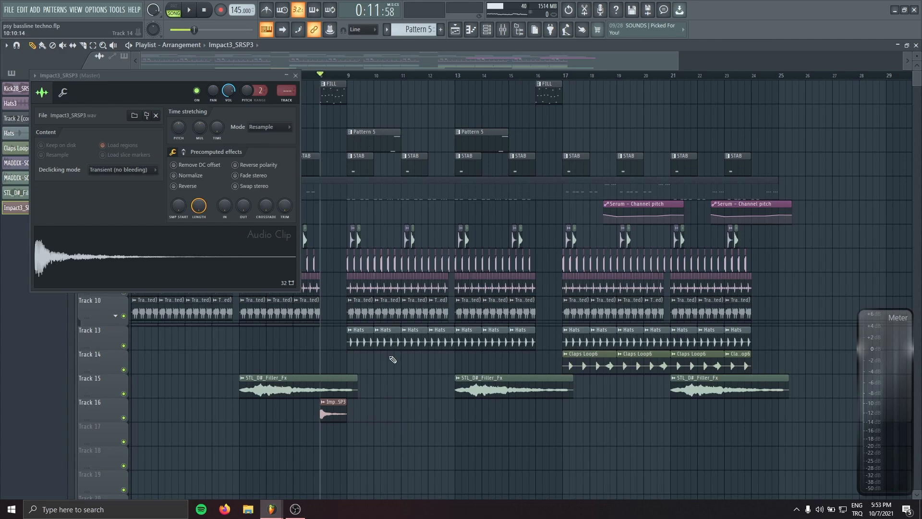
Repeat the Impact3_SRSP3 clip at bars 16 and 24 on Track 16 and check its channel settings during playback.
left_click(296, 76)
key("space")
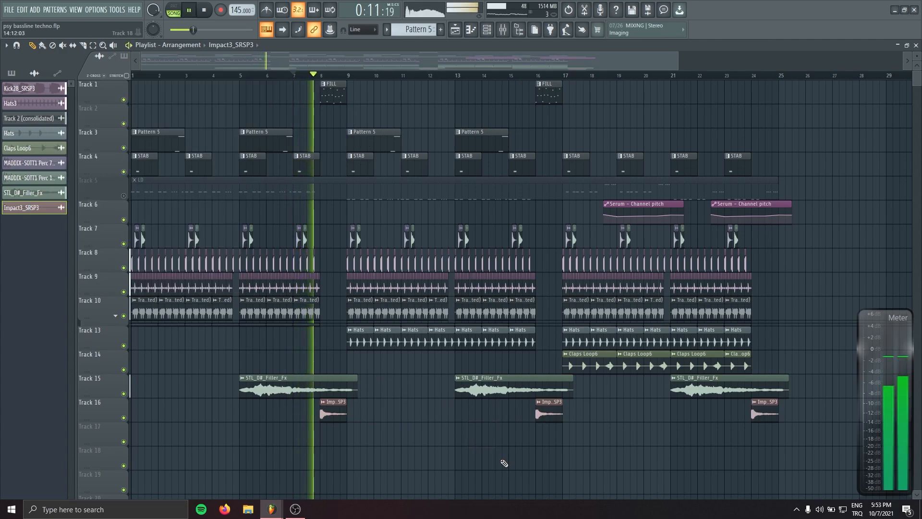
double_click(331, 402)
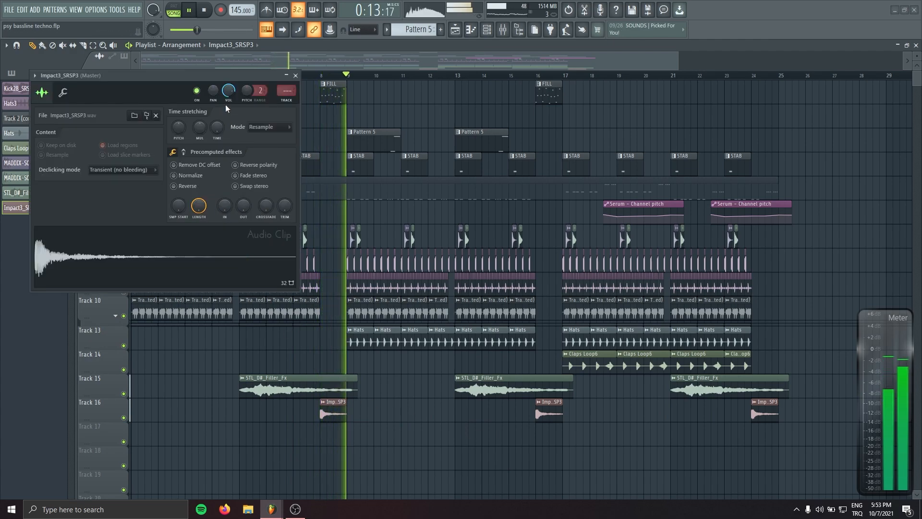
left_click(295, 76)
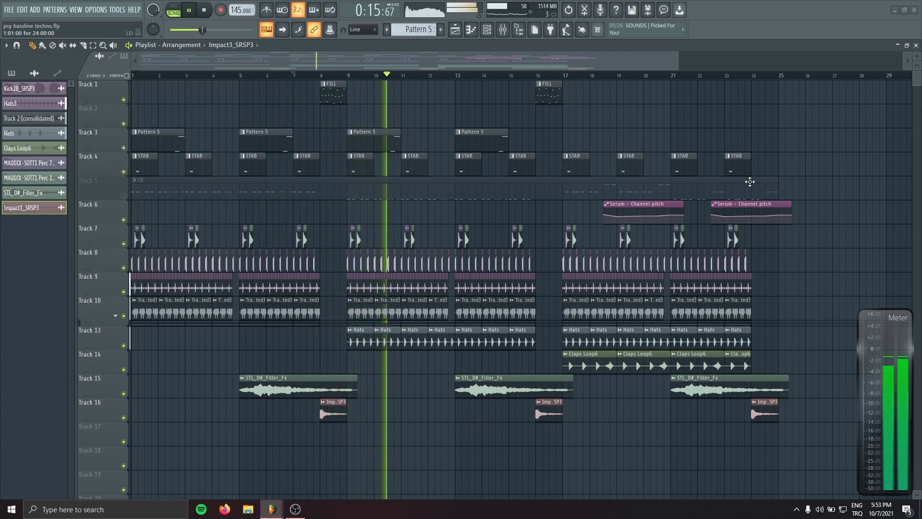
Unmute the lead on Track 5 and play the arrangement through to its last bar before stopping.
left_click(123, 195)
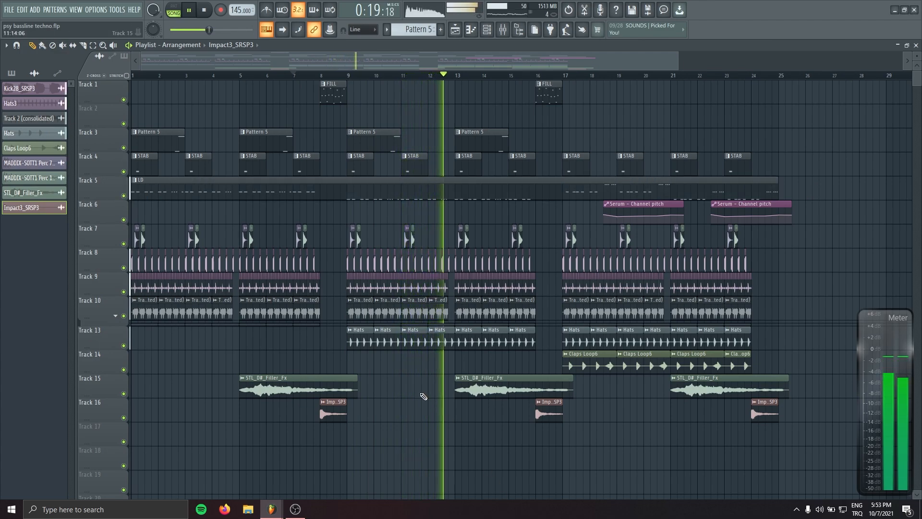
scroll(424, 396, "down", 2)
scroll(518, 406, "down", 3)
scroll(538, 448, "down", 5)
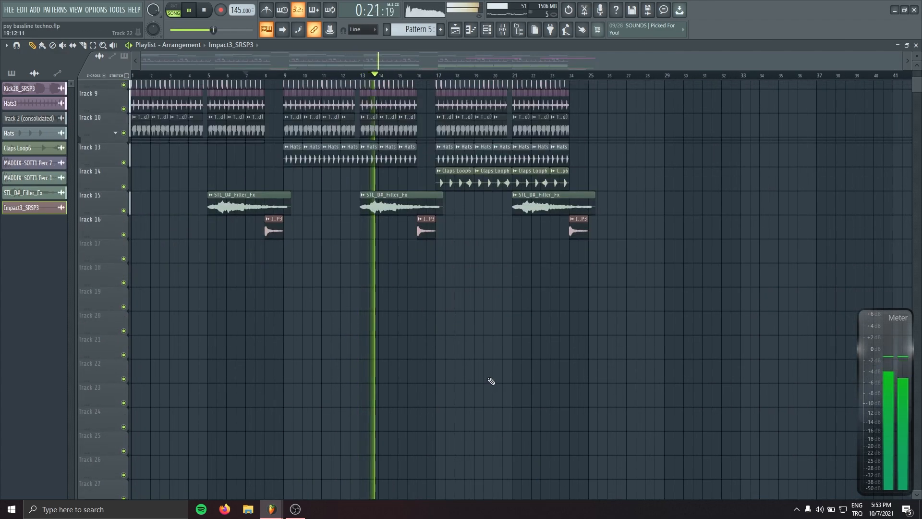
scroll(491, 381, "up", 5)
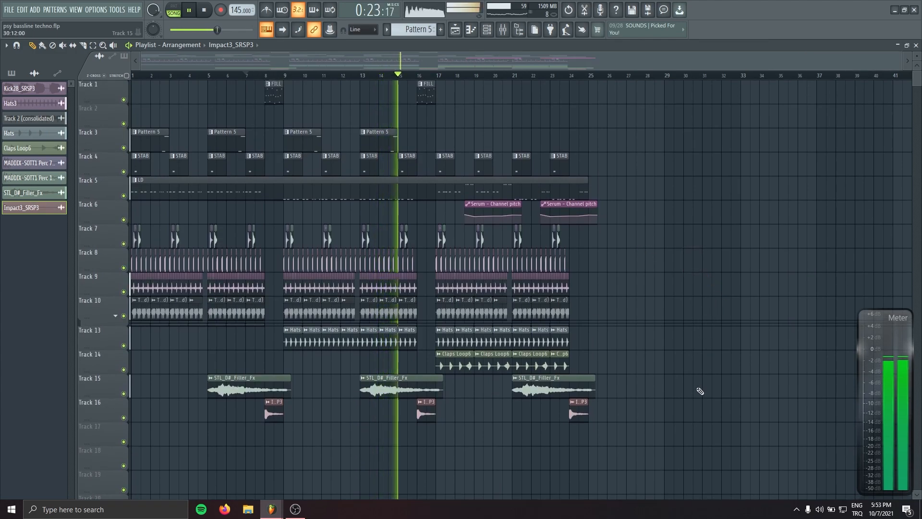
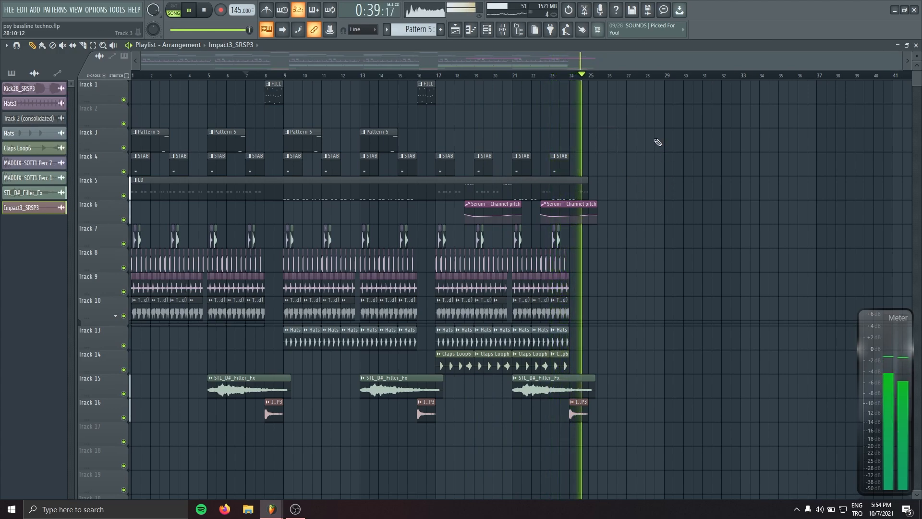
key("space")
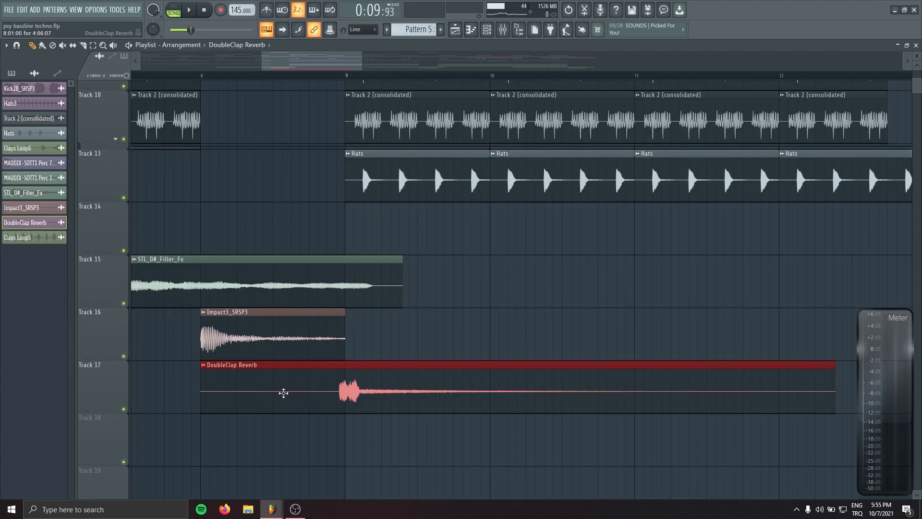
Fit the DoubleClap Reverb sample to its estimated tempo of 132 BPM and change its time stretching mode.
double_click(340, 391)
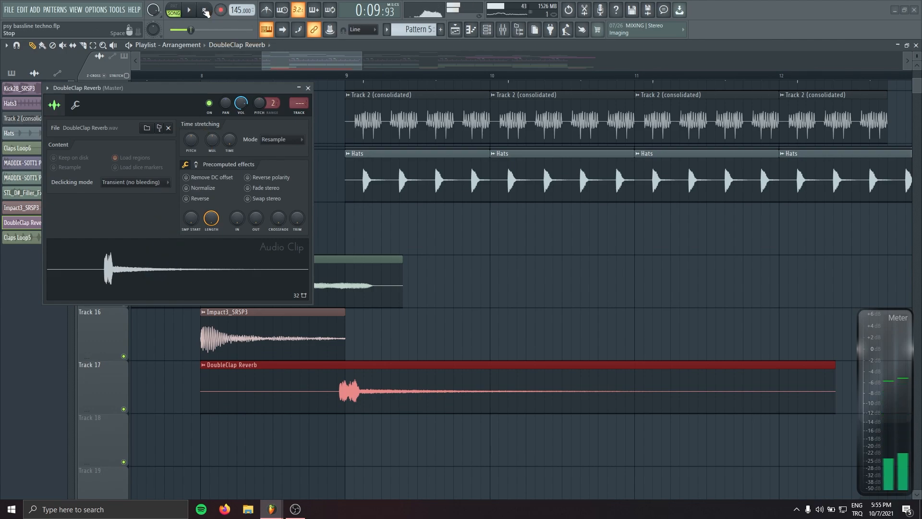
right_click(232, 147)
left_click(258, 166)
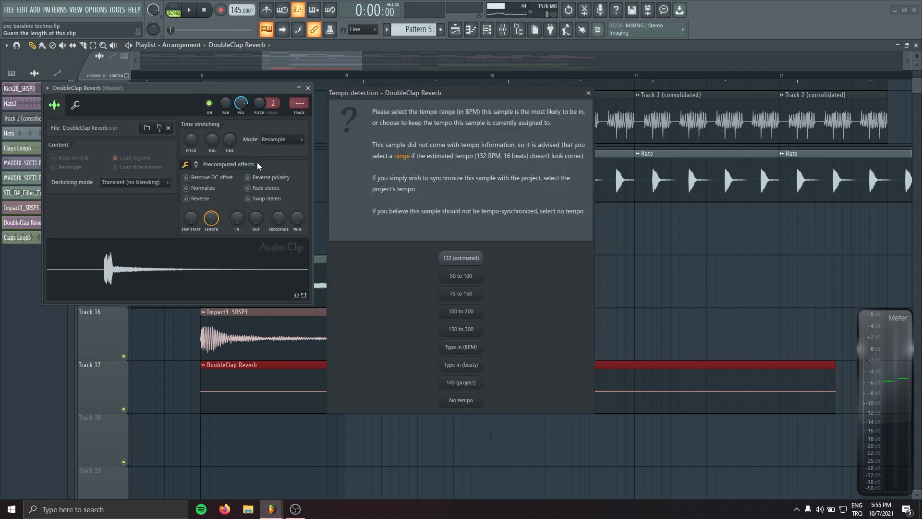
left_click(461, 259)
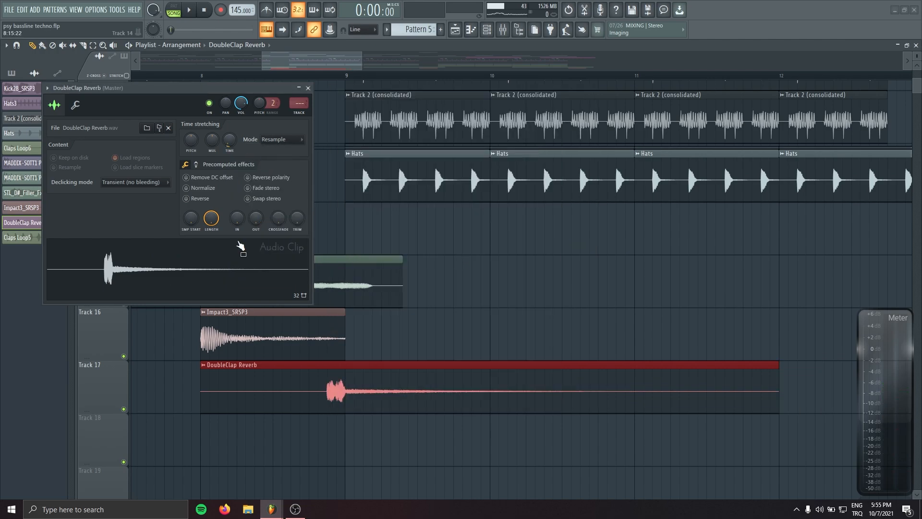
left_click(276, 138)
left_click(281, 167)
left_click(308, 89)
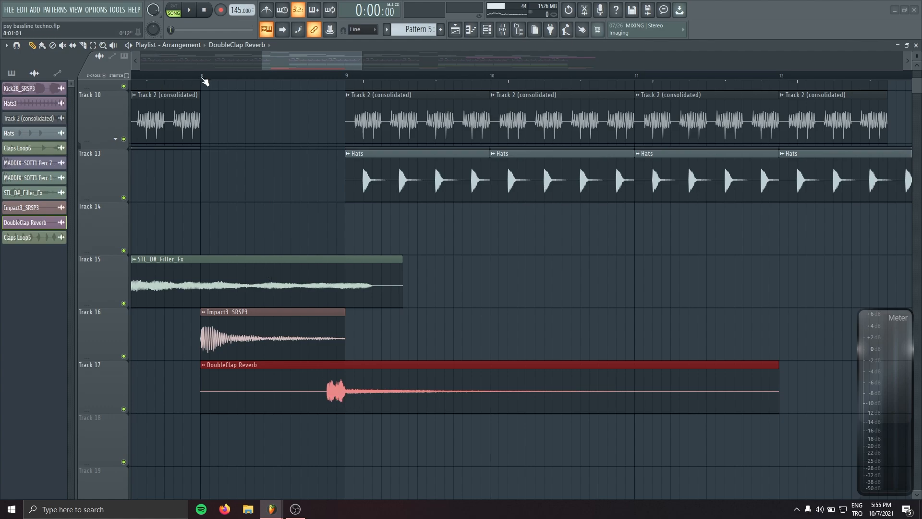
Play from bar 8, repeat the DoubleClap Reverb clip at bars 16 and 24 on Track 17, and stop playback.
left_click(202, 78)
scroll(394, 282, "down", 3)
scroll(270, 379, "down", 4)
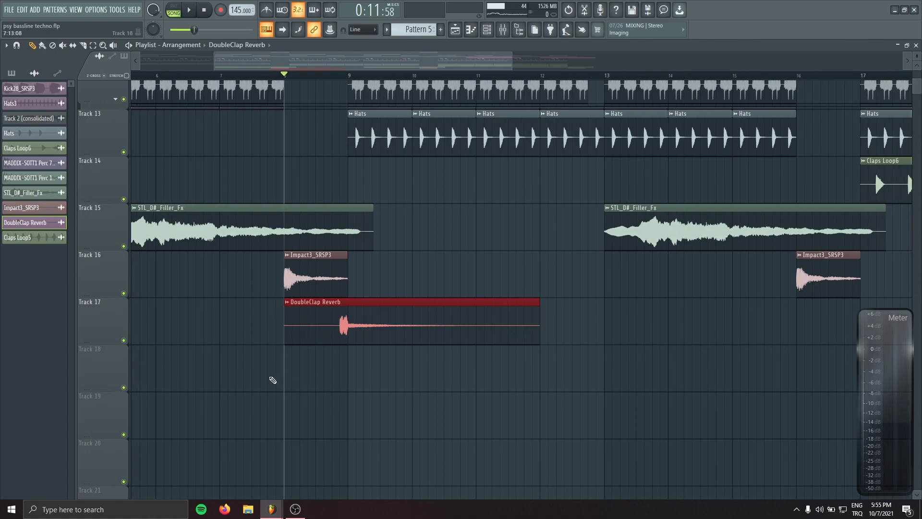
scroll(307, 187, "up", 4)
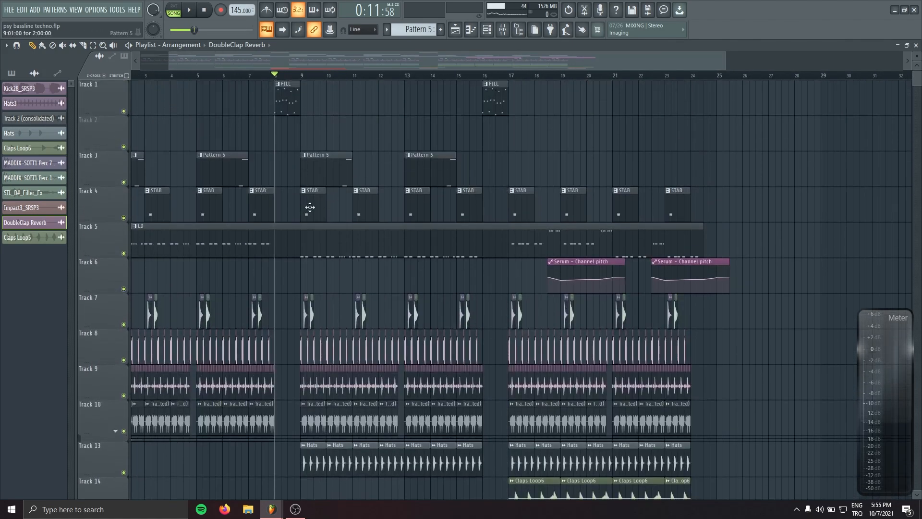
scroll(336, 288, "down", 5)
key("space")
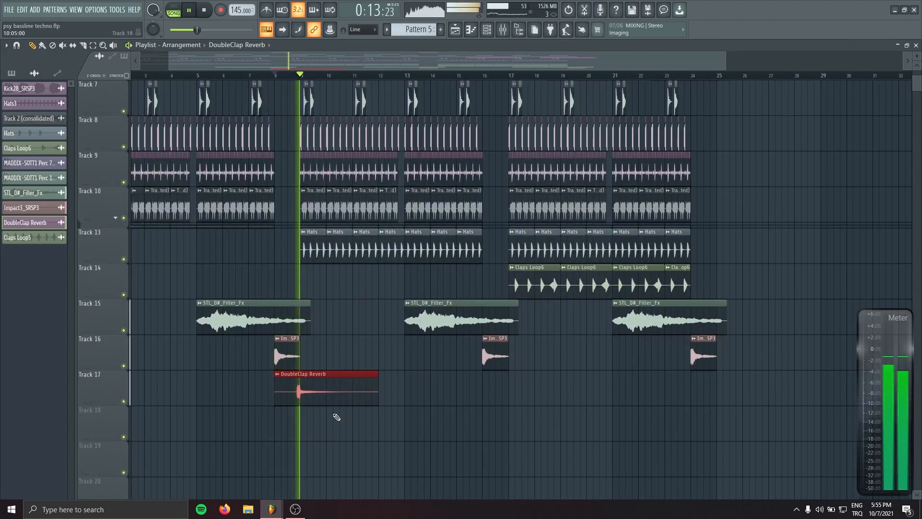
left_click_drag(318, 388, 721, 399)
left_click(707, 421)
right_click(727, 430)
scroll(391, 385, "down", 3)
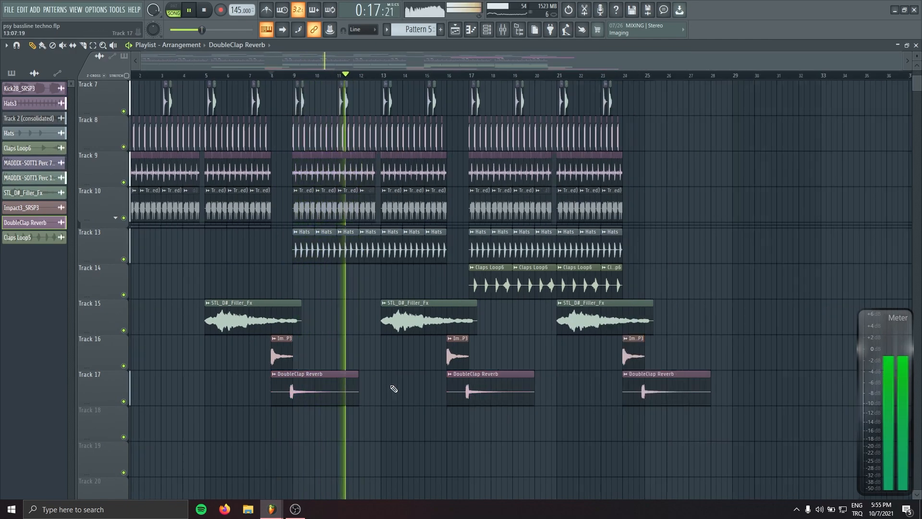
scroll(654, 261, "up", 3)
left_click(206, 10)
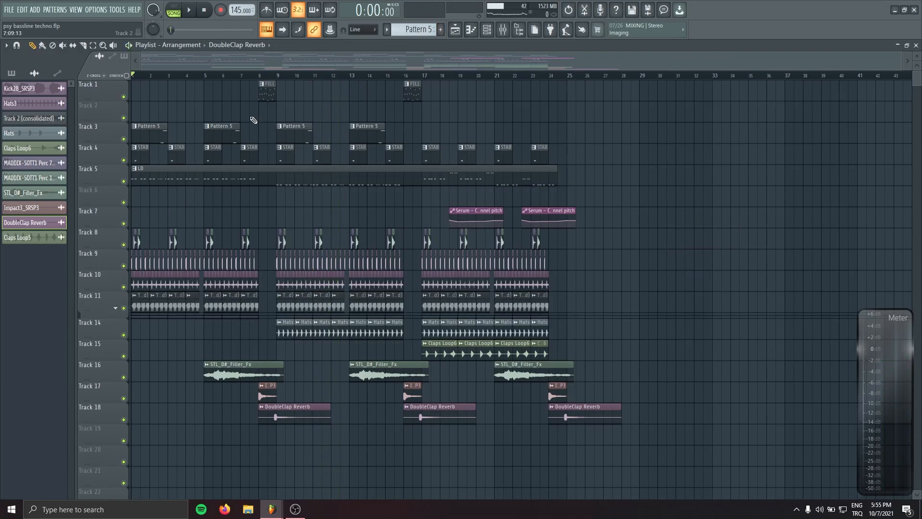
Add Fruity Reeverb 2 to the LEADS MIX mixer track and load its SABERZ REVERB preset.
left_click(503, 30)
scroll(424, 338, "up", 3)
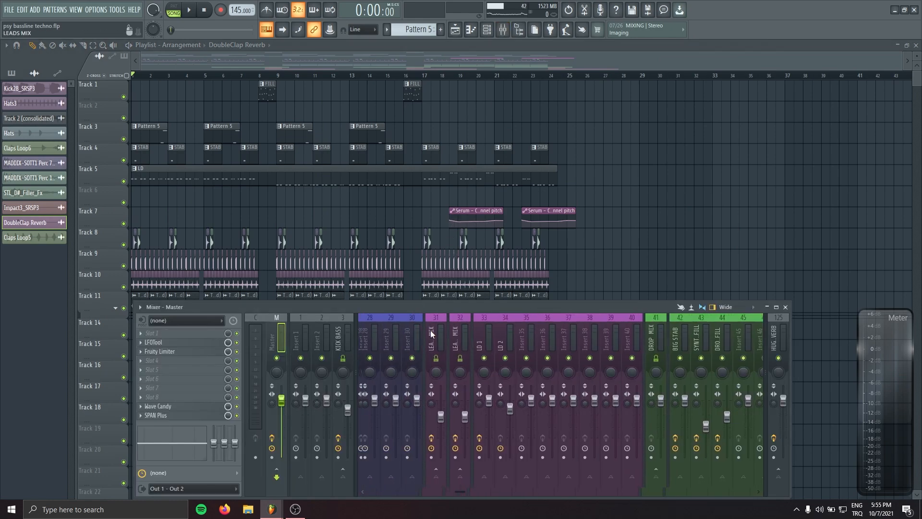
left_click(434, 337)
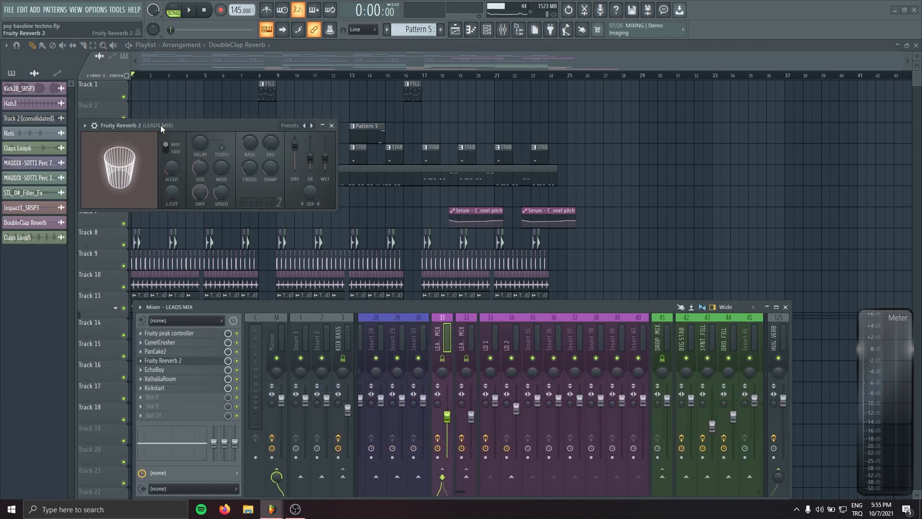
left_click_drag(160, 124, 160, 166)
left_click(94, 167)
left_click(221, 204)
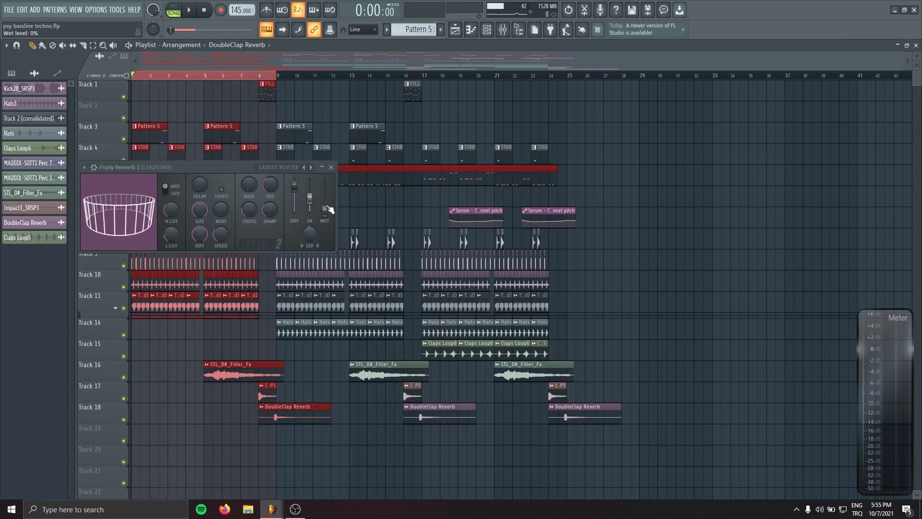
Create an automation clip for the Reeverb 2 wet level and draw two rising ramps peaking mid-bar 1 and at bar 2.
right_click(330, 209)
left_click(366, 279)
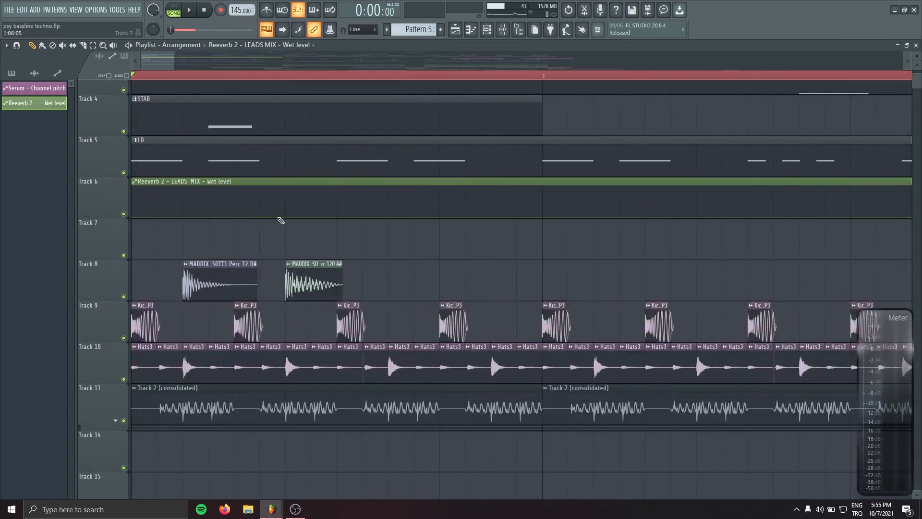
right_click(260, 217)
right_click(337, 186)
right_click(337, 218)
right_click(465, 217)
right_click(544, 188)
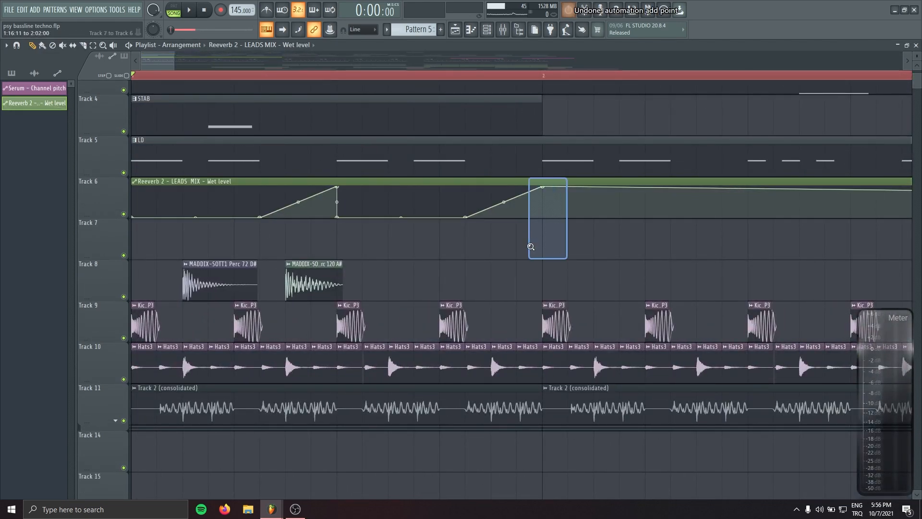
Extend the wet level ramps with sharp drops up to bar 4 and add a shorter ramp peaking in the middle of bar 4.
left_click_drag(531, 246, 531, 247)
right_click(529, 264)
right_click(497, 295)
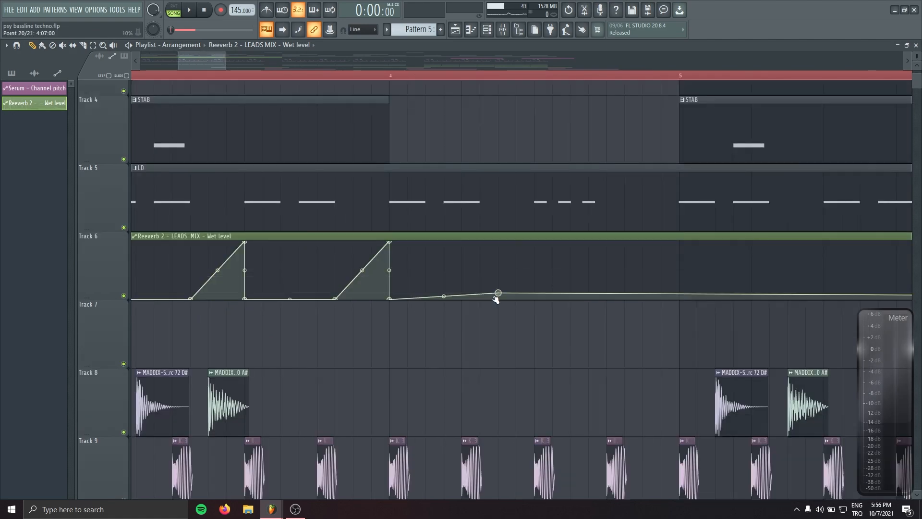
right_click(534, 242)
right_click(534, 299)
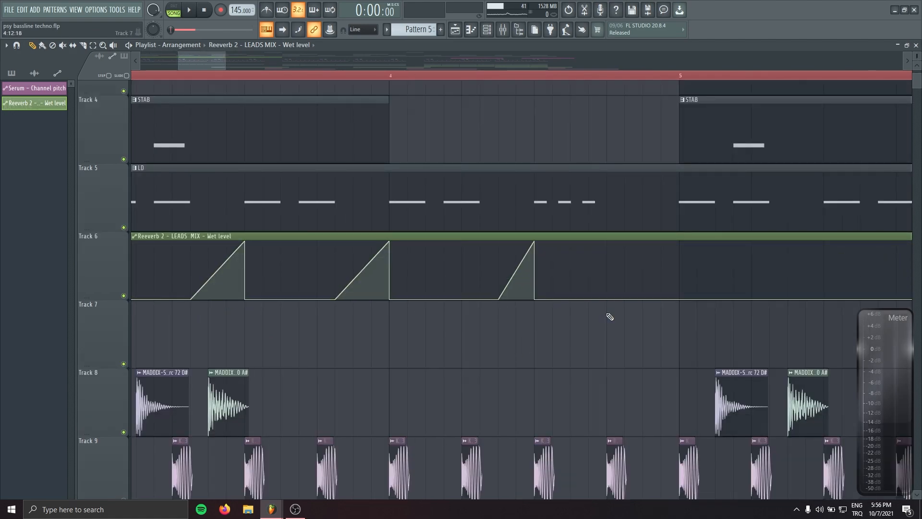
Add wet level ramps with sharp drops peaking at bar 5 and in the middle of bar 5.
right_click(607, 298)
right_click(680, 242)
right_click(680, 299)
scroll(400, 264, "right", 4)
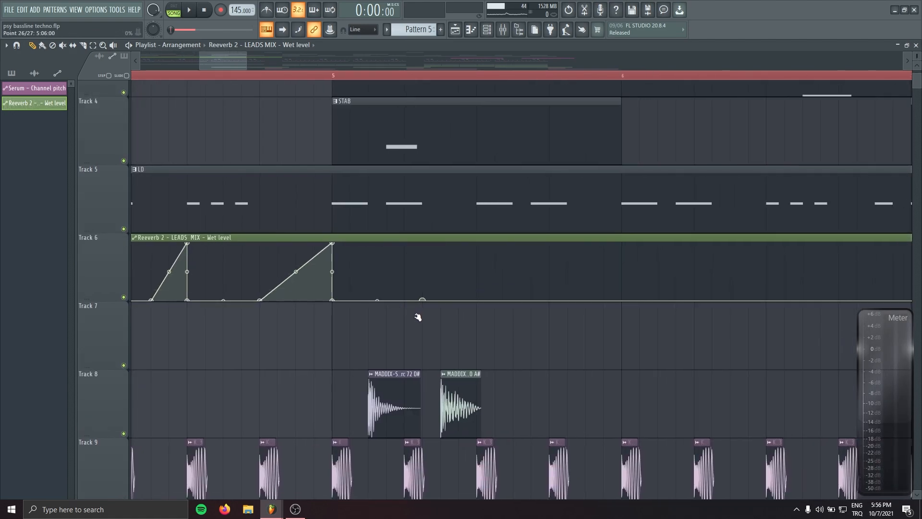
right_click(422, 300)
right_click(493, 232)
left_click_drag(492, 230, 477, 241)
right_click(477, 297)
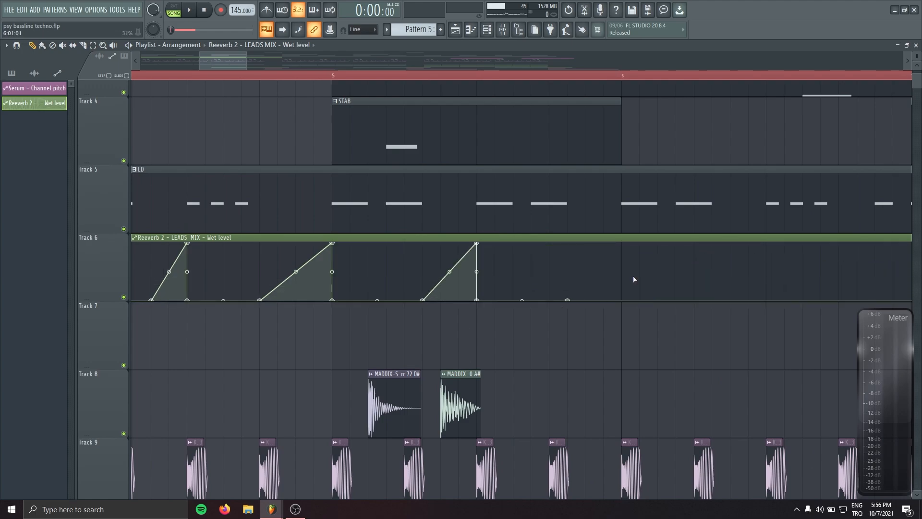
Continue the wet level ramps through bars 6 and 7, add a long final ramp rising to bar 9, and end the clip there.
right_click(622, 243)
right_click(621, 300)
left_click_drag(586, 301, 260, 308)
right_click(405, 305)
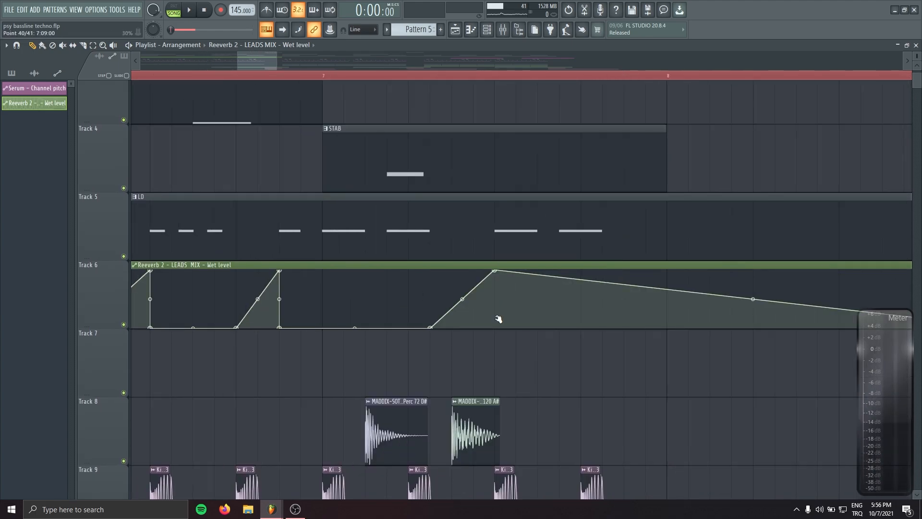
right_click(495, 326)
right_click(340, 303)
left_click_drag(611, 298, 316, 360)
left_click_drag(723, 343, 722, 284)
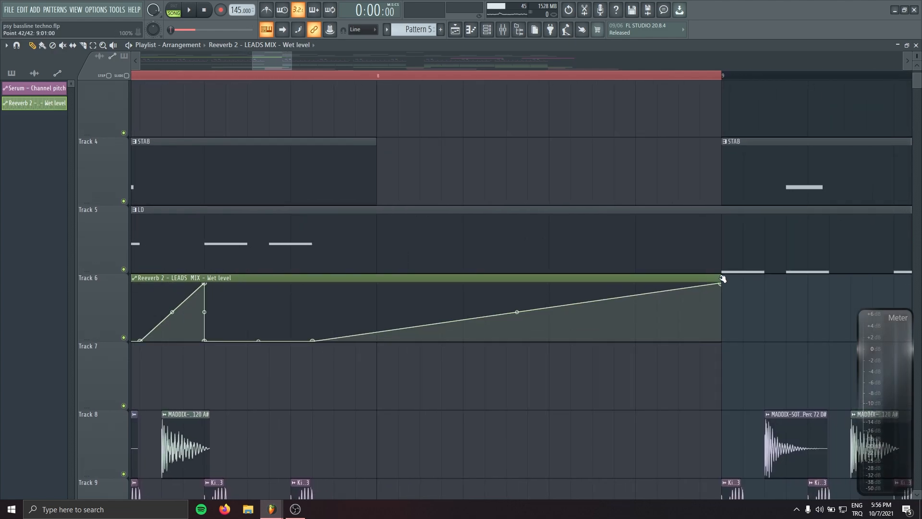
scroll(429, 330, "down", 4)
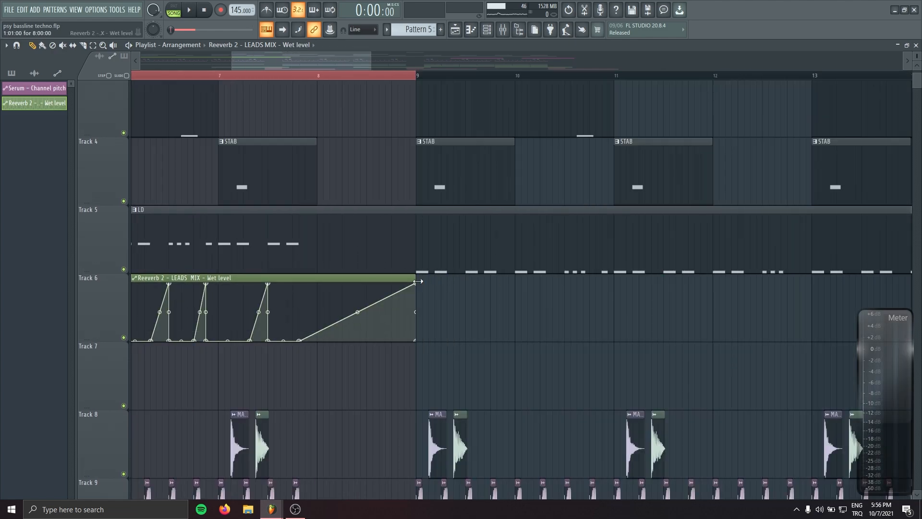
left_click_drag(425, 285, 416, 287)
Repeat the eight-bar wet level clip at bars 9 and 17 and make the bar 17 copy unique.
left_click_drag(647, 297, 307, 279)
left_click_drag(566, 282, 300, 277)
left_click(289, 273)
left_click(287, 257)
left_click(295, 338)
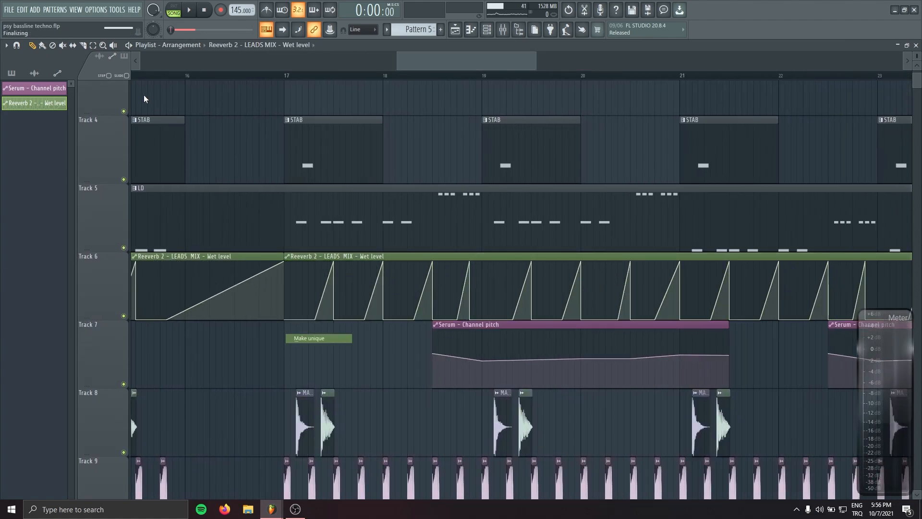
Rework the unique wet level clip at bar 17 into two short ramps and one long ramp ending at bar 19.
scroll(342, 320, "up", 3)
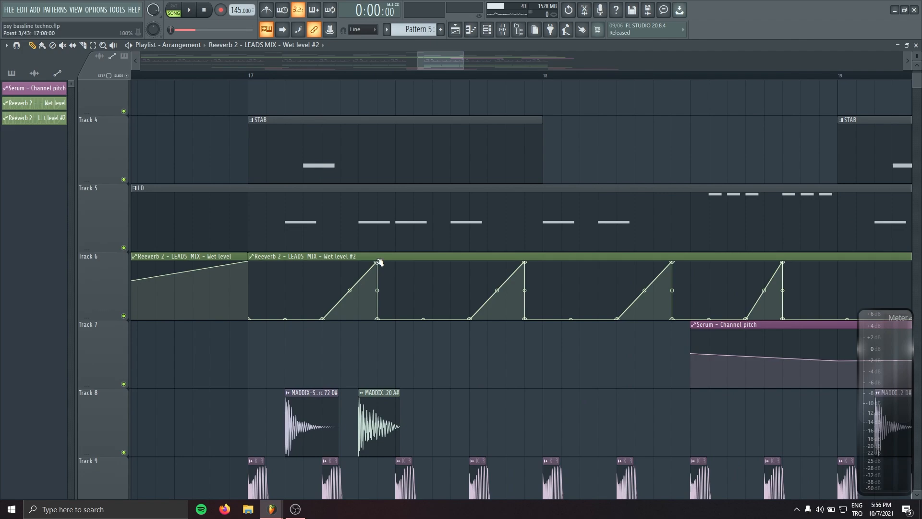
left_click_drag(379, 262, 368, 260)
left_click_drag(453, 319, 472, 320)
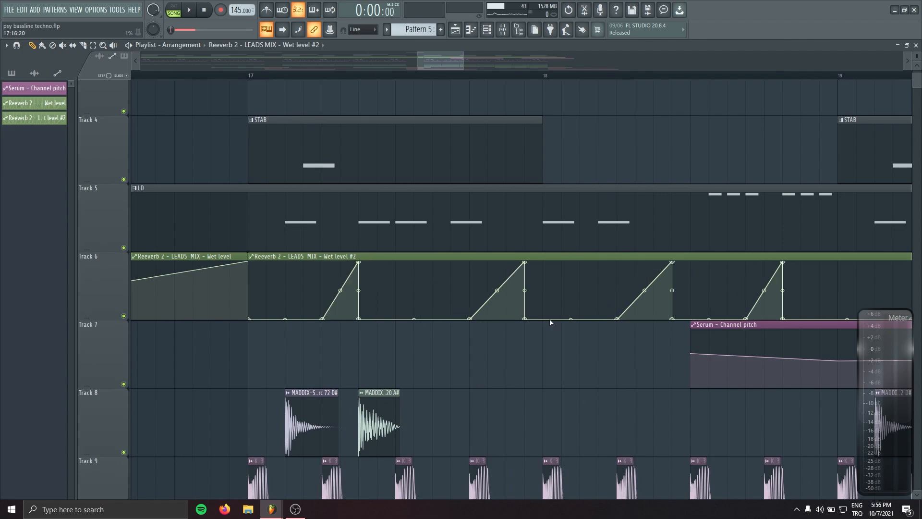
left_click_drag(599, 306, 395, 302)
left_click_drag(450, 245, 356, 263)
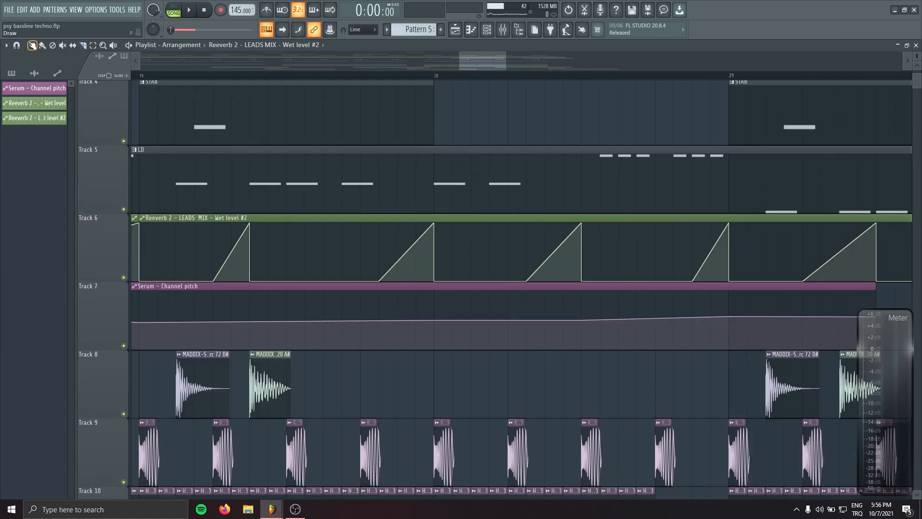
right_click(205, 273)
Repeat the two-bar wet level clip on Track 6 at bars 19, 21 and 23.
scroll(206, 273, "down", 5)
left_click_drag(178, 219, 452, 220)
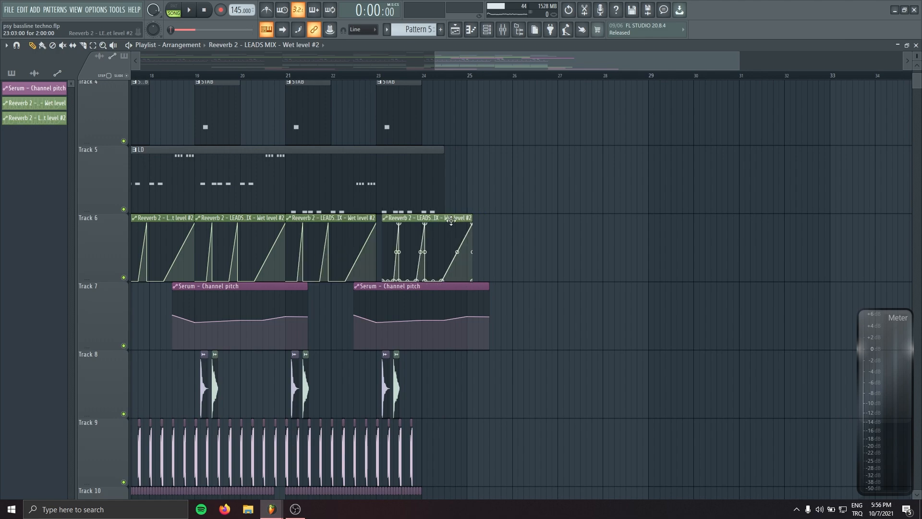
scroll(295, 276, "down", 4)
Play the arrangement and set the wet level of Fruity Reeverb 2 on LEADS MIX to 115%.
key("space")
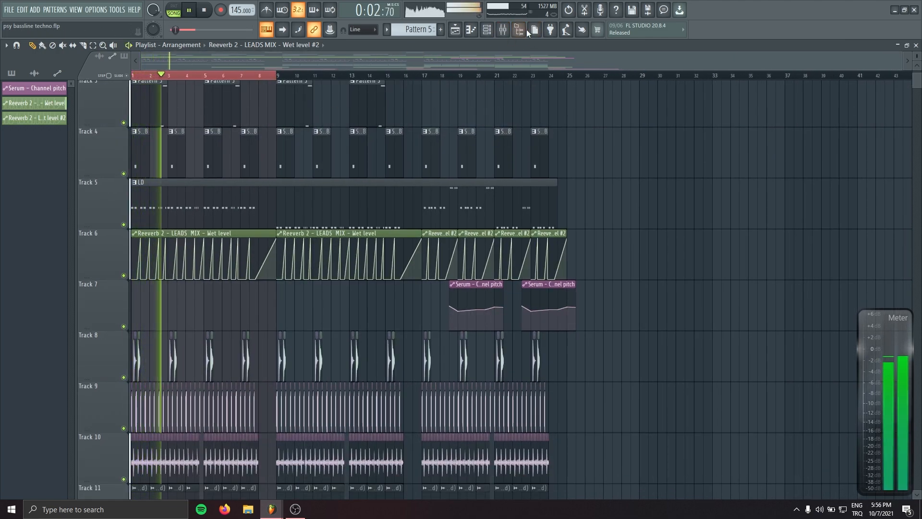
left_click(500, 30)
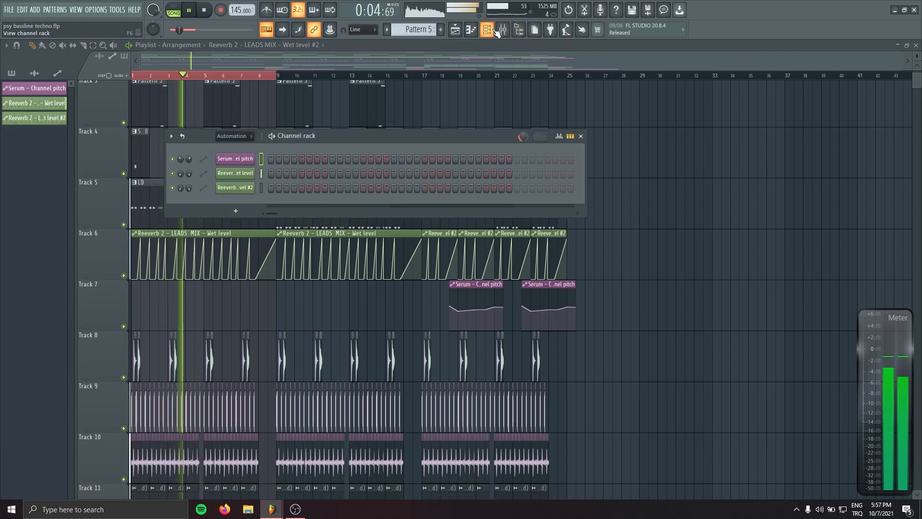
left_click(502, 30)
left_click(502, 31)
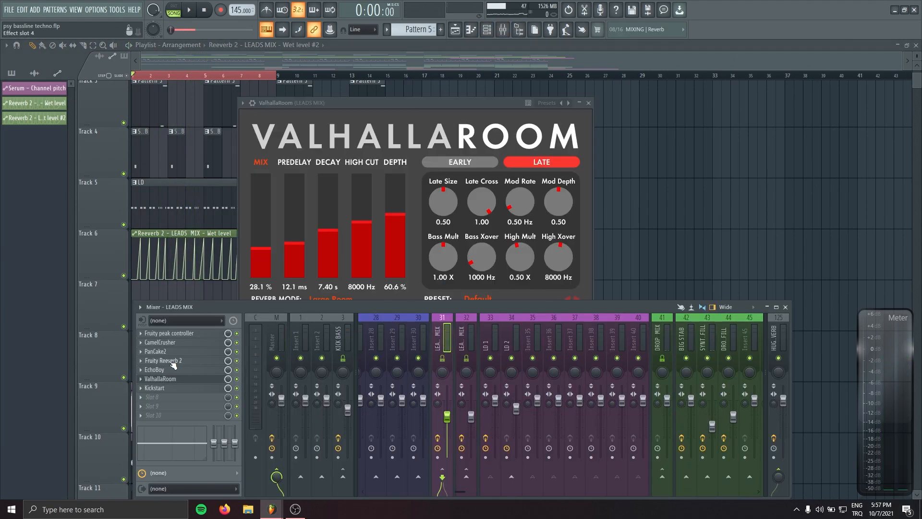
left_click(172, 362)
key("space")
left_click_drag(325, 210, 326, 187)
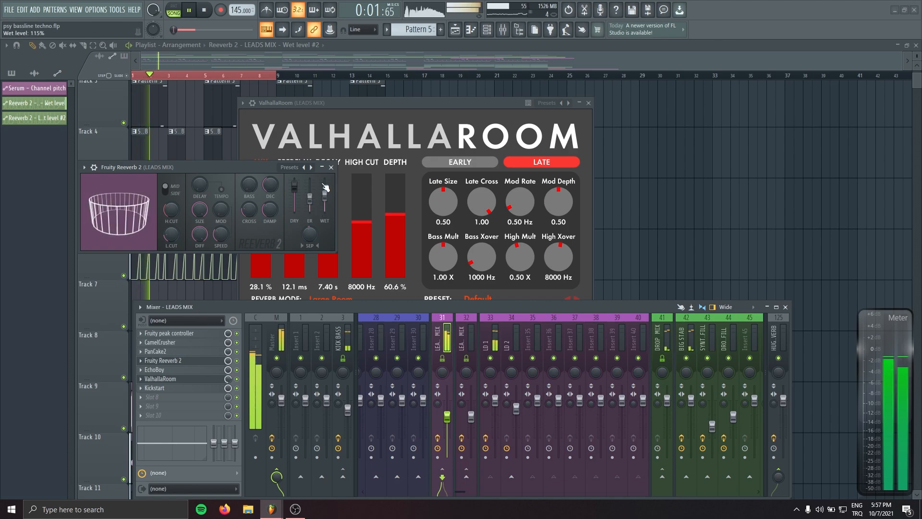
Set the LEADS MIX volume to 75% and check its Fruity peak controller during playback, removing the stray clip placed at bar 29.
left_click(331, 167)
left_click_drag(592, 105, 738, 125)
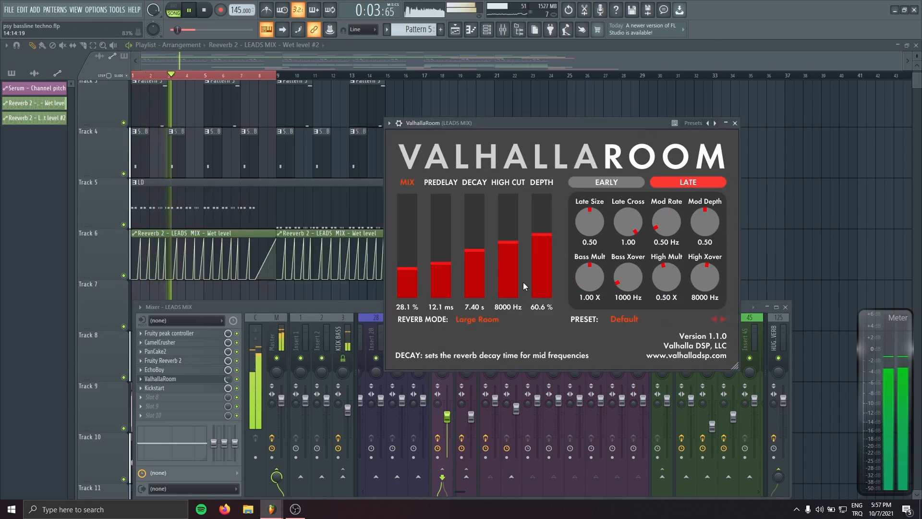
left_click(736, 124)
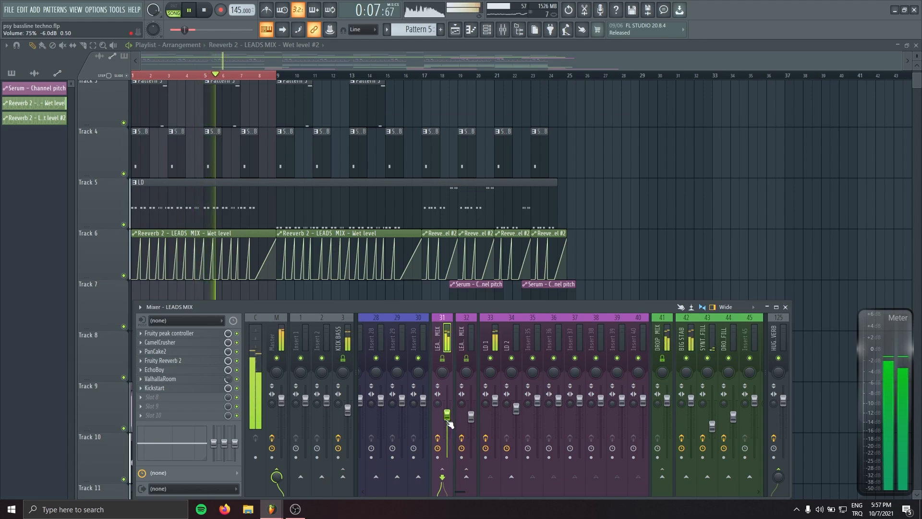
left_click(200, 335)
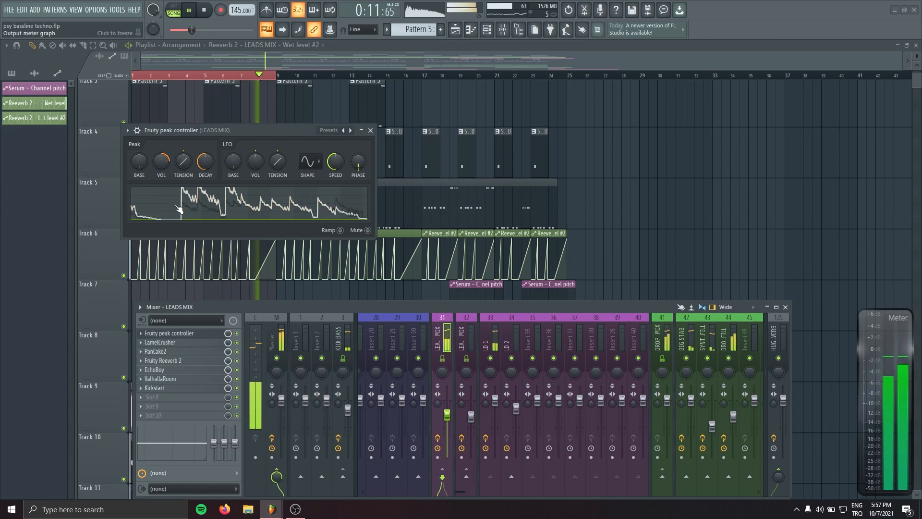
left_click(371, 131)
left_click(650, 144)
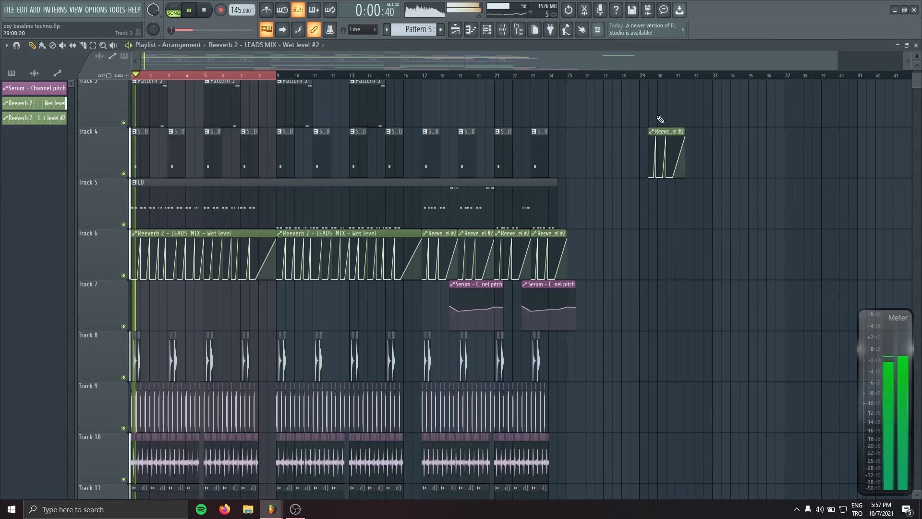
right_click(658, 130)
key("space")
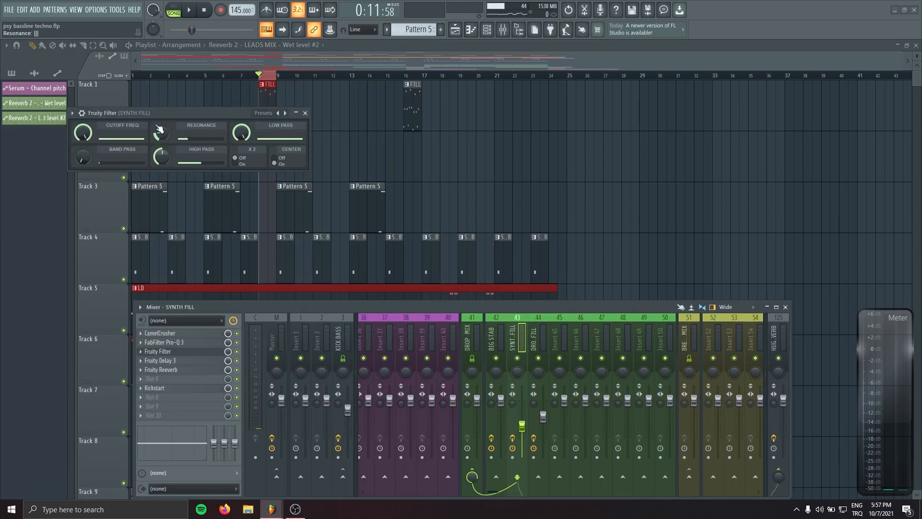
Create automation clips for the resonance and cutoff frequency of the Fruity Filter on SYNTH FILL.
left_click_drag(201, 112, 204, 133)
right_click(173, 157)
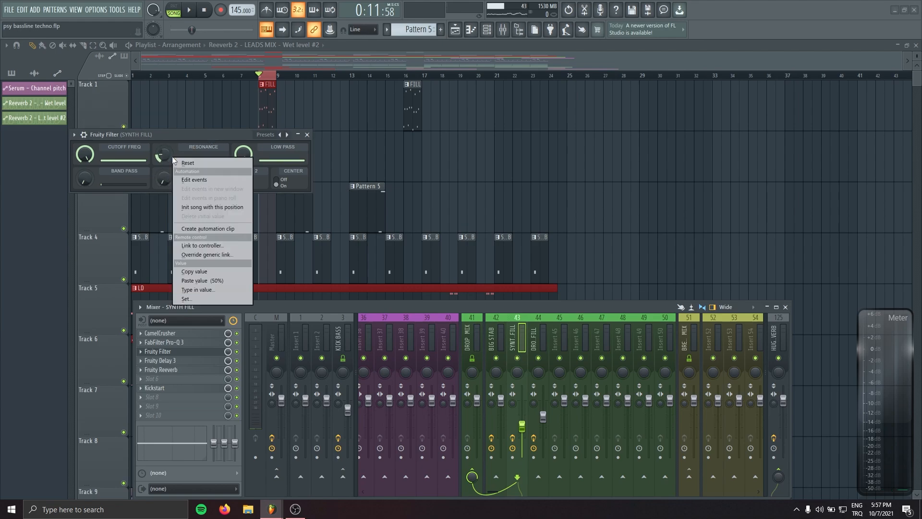
left_click(205, 230)
right_click(80, 148)
left_click(113, 222)
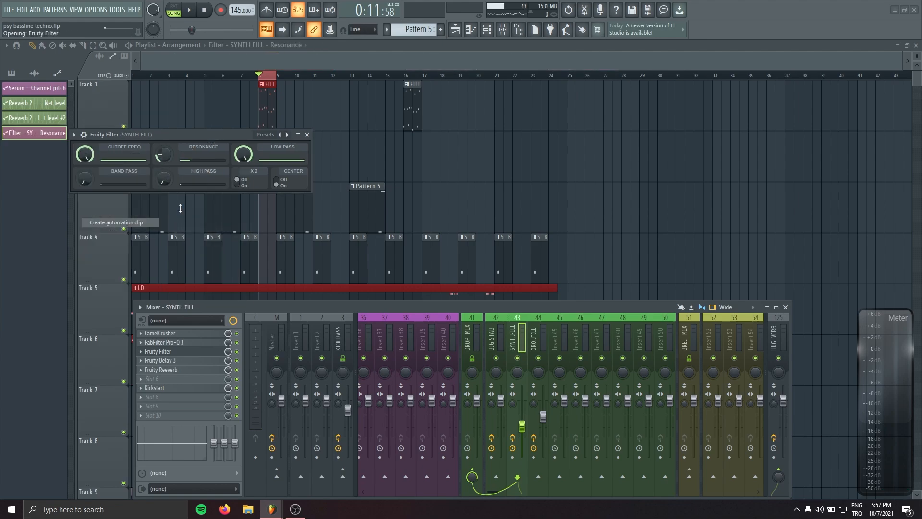
left_click(307, 135)
key("F9")
Insert a playlist track at Track 2 and move the SYNTH FILL cutoff frequency clip onto it below the FILL clip.
scroll(240, 148, "up", 3)
right_click(96, 146)
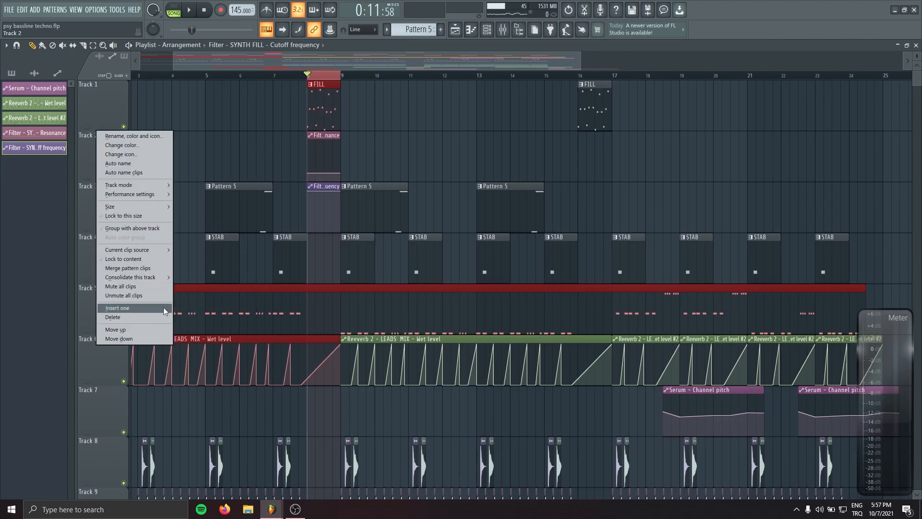
left_click(165, 309)
left_click_drag(309, 230, 309, 135)
Shape the bar 8 cutoff automation as a rising curve and the resonance as a falling curve, checking them by playback.
scroll(352, 209, "up", 3)
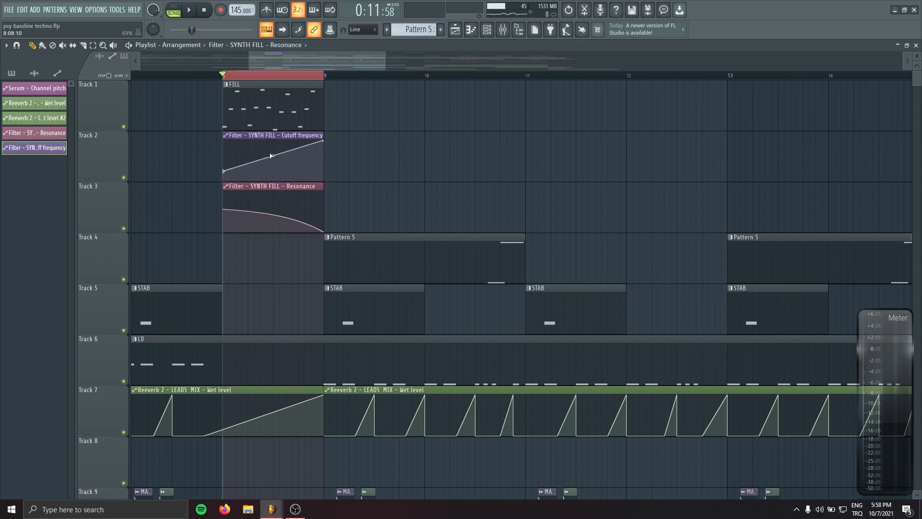
key("space")
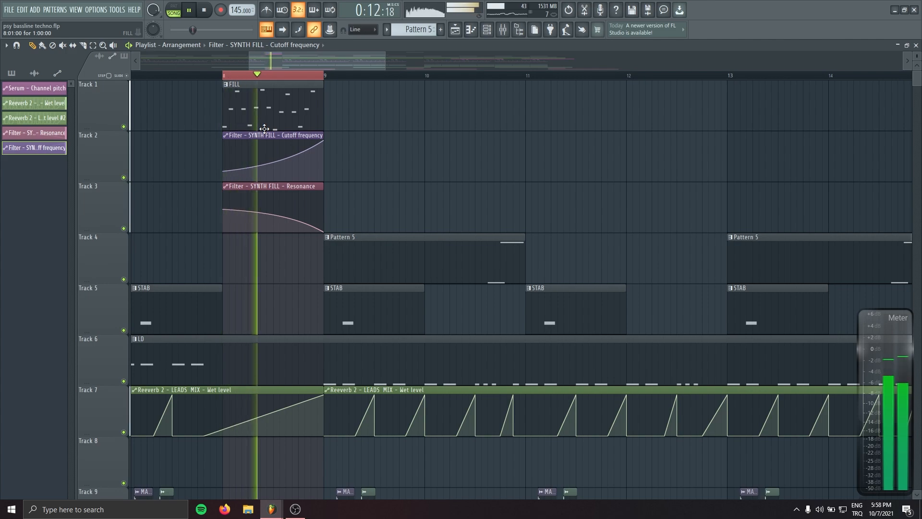
key("space")
left_click(504, 30)
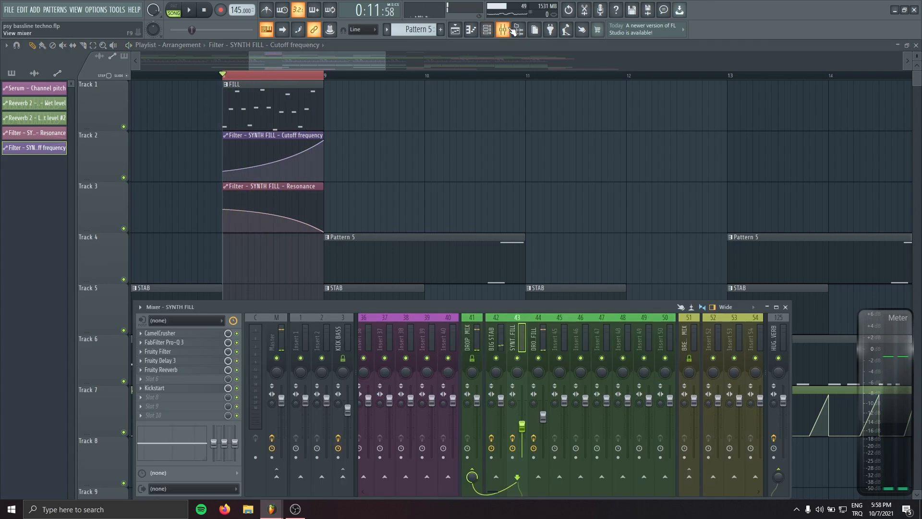
left_click(504, 30)
key("space")
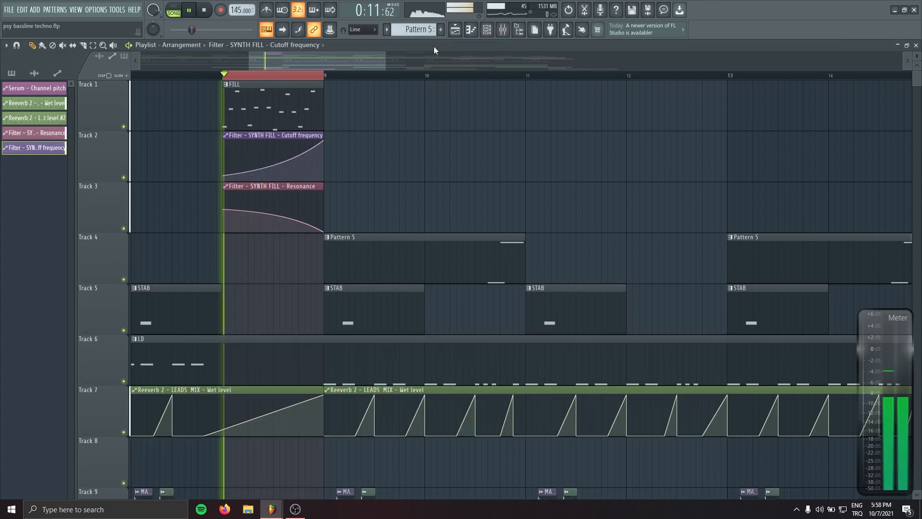
key("space")
Copy the Fruity Filter from the SYNTH FILL mixer track to the DROP ARP FILL track.
left_click(503, 31)
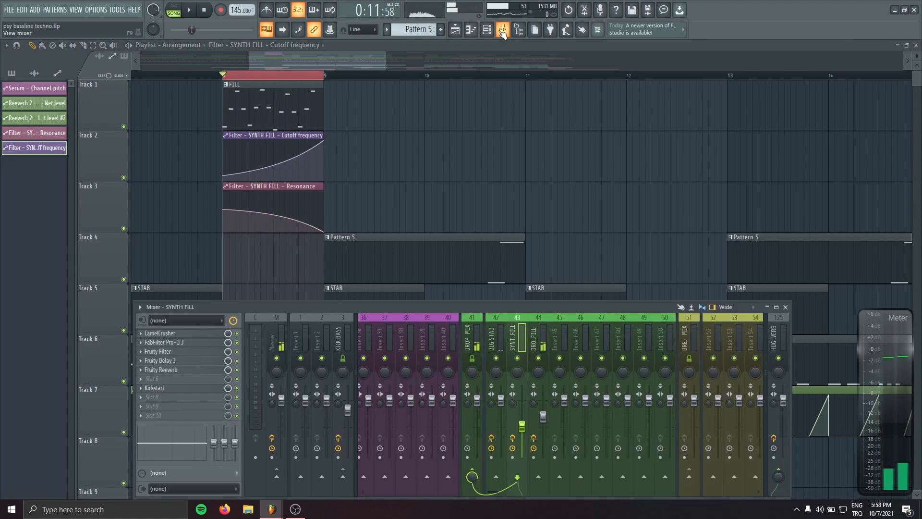
left_click(143, 361)
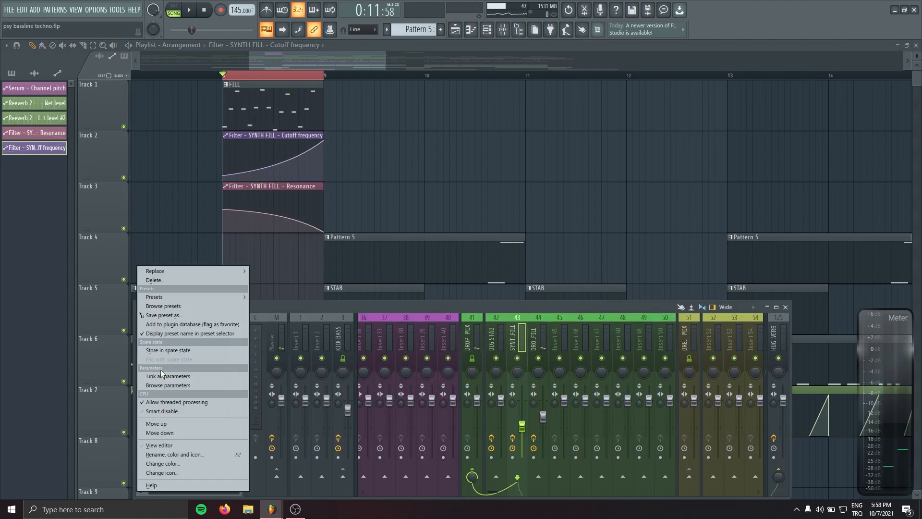
left_click_drag(164, 318, 509, 371)
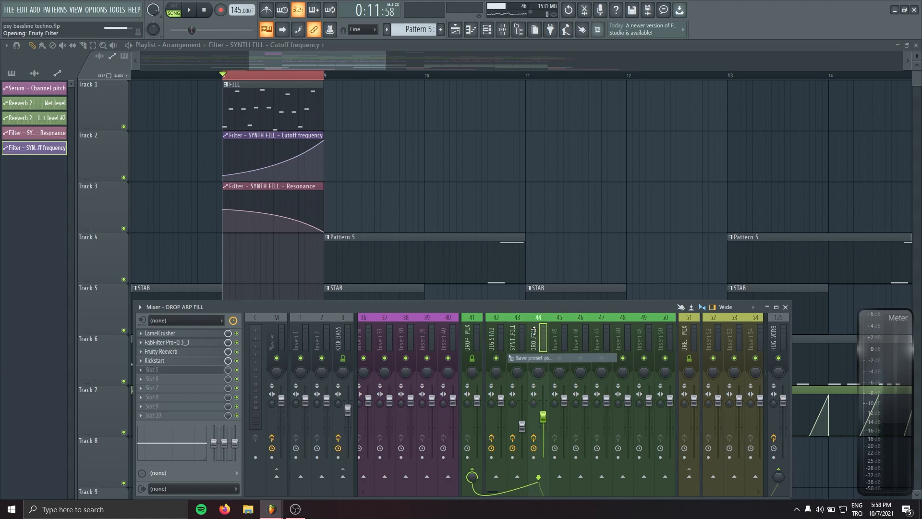
Link the DROP ARP FILL filter's resonance and cutoff frequency to the matching SYNTH FILL automation clips.
right_click(174, 145)
left_click(204, 227)
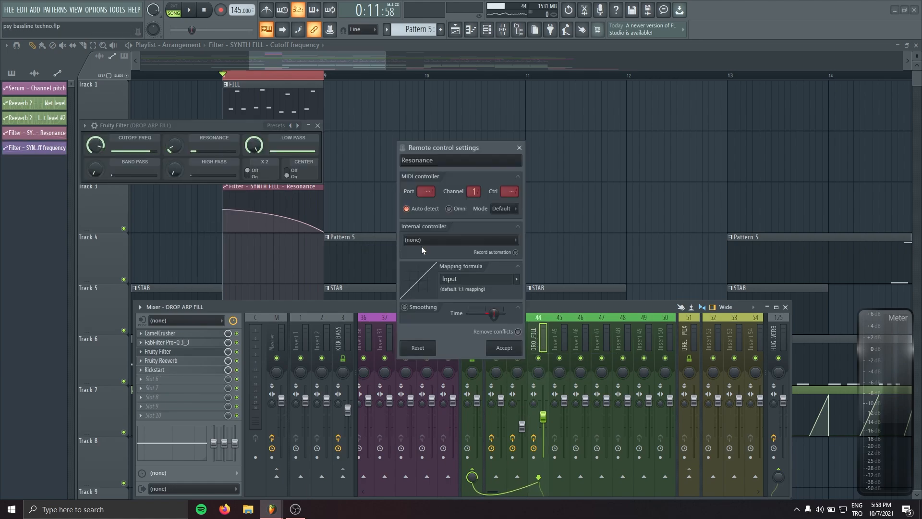
left_click(421, 243)
left_click(455, 369)
left_click(504, 348)
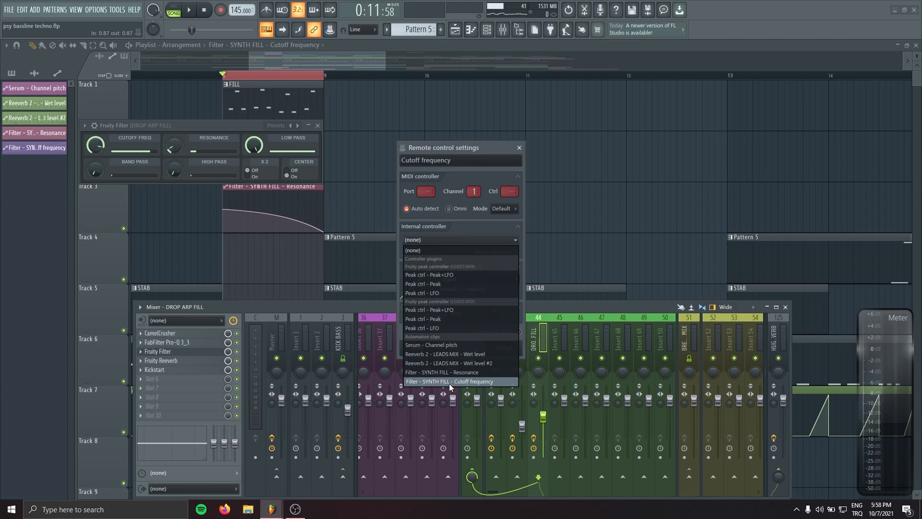
left_click(449, 382)
left_click(504, 347)
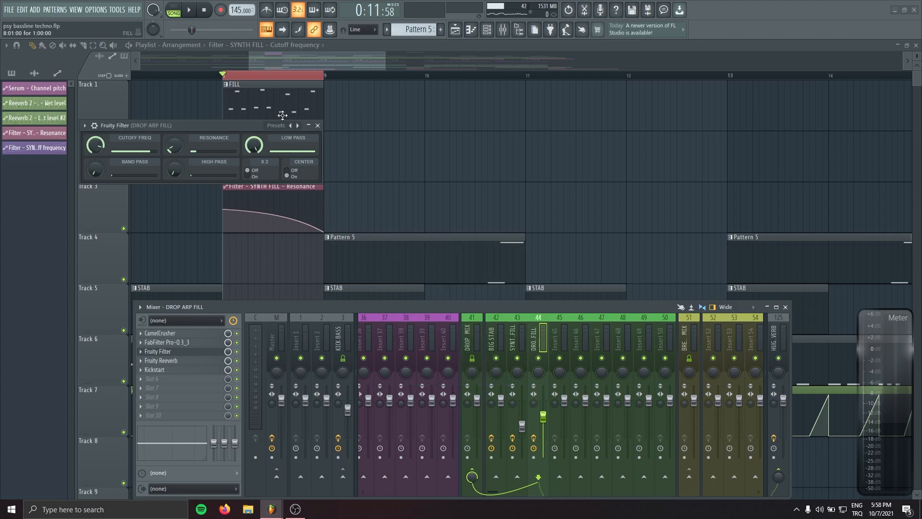
Close the filter and mixer and listen to the bar 8 fill with its filter automation, including the bars leading into it.
left_click(318, 125)
key("F9")
key("space")
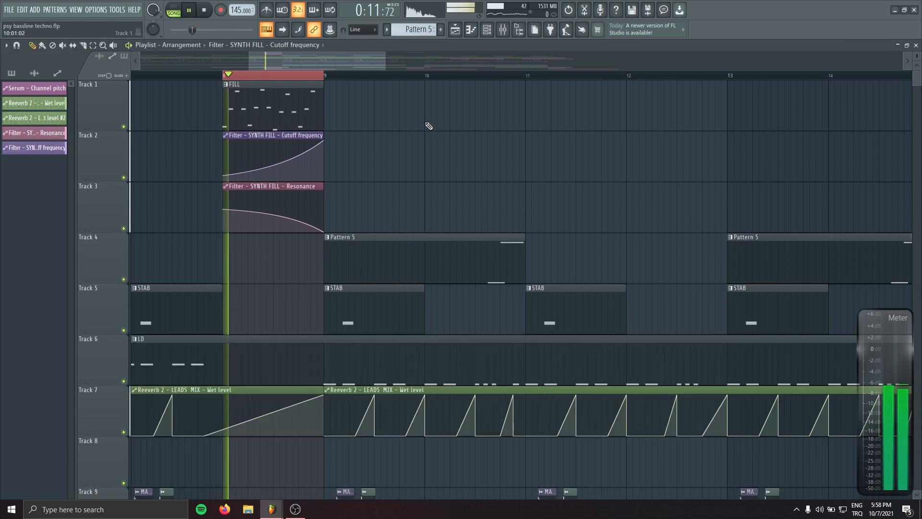
key("space")
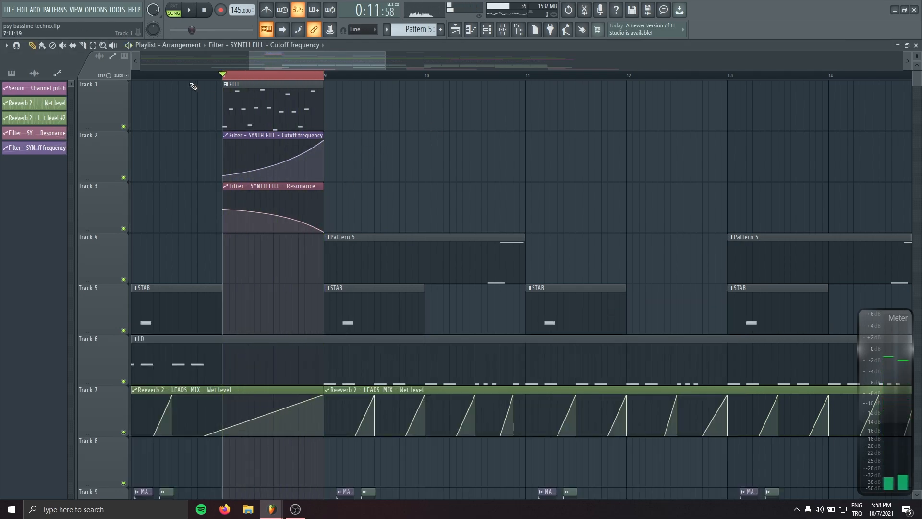
scroll(346, 137, "down", 2)
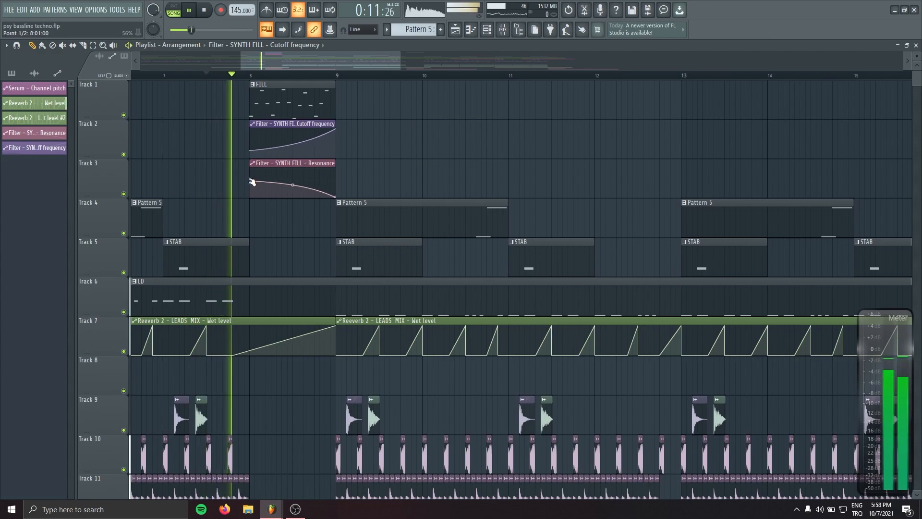
Adjust the starting point of the bar 8 resonance automation and listen to the fill up to bar 9.
left_click_drag(251, 181, 428, 149)
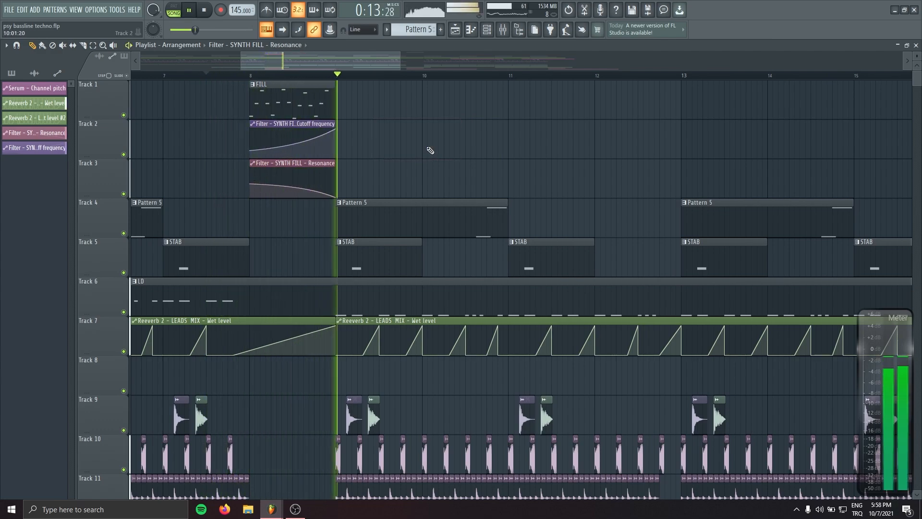
key("space")
scroll(313, 207, "down", 3)
scroll(313, 207, "down", 2)
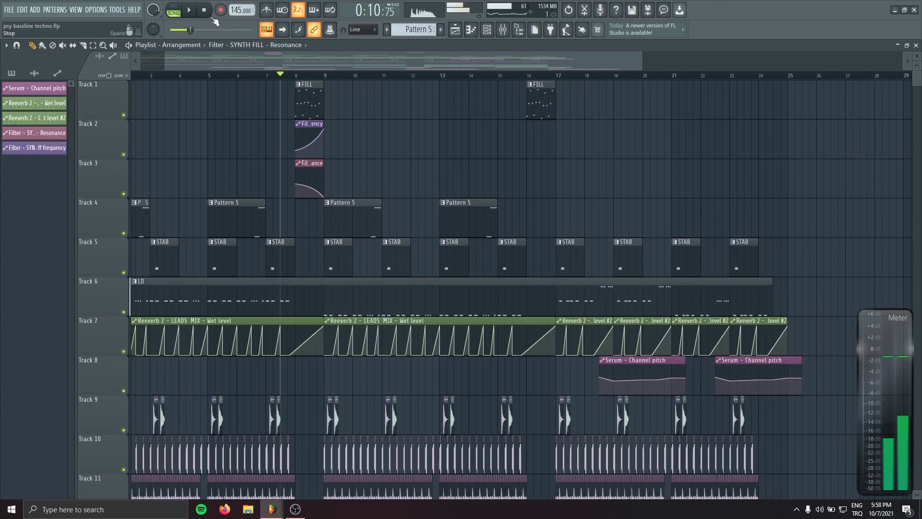
Insert an empty track above the FILL track, place a short FILL slice at bar 9, and solo the fill tracks.
right_click(102, 83)
left_click(145, 257)
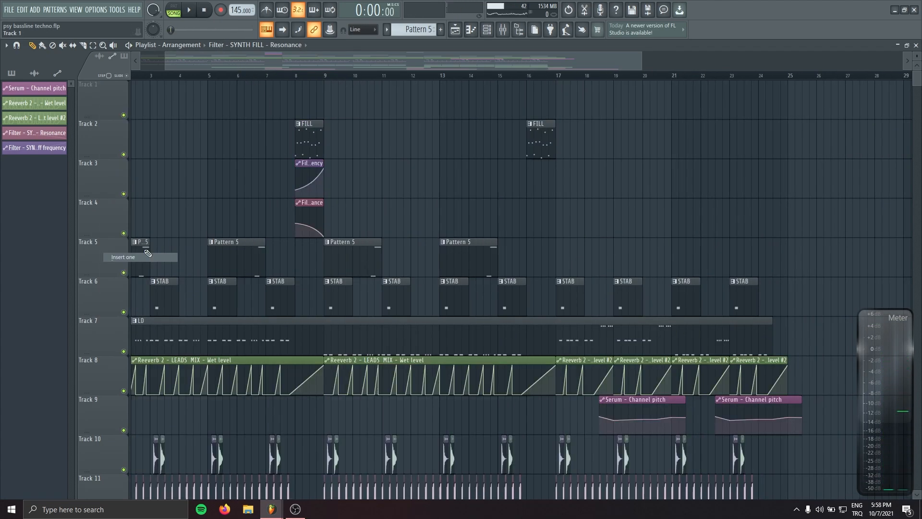
left_click_drag(427, 158, 419, 157)
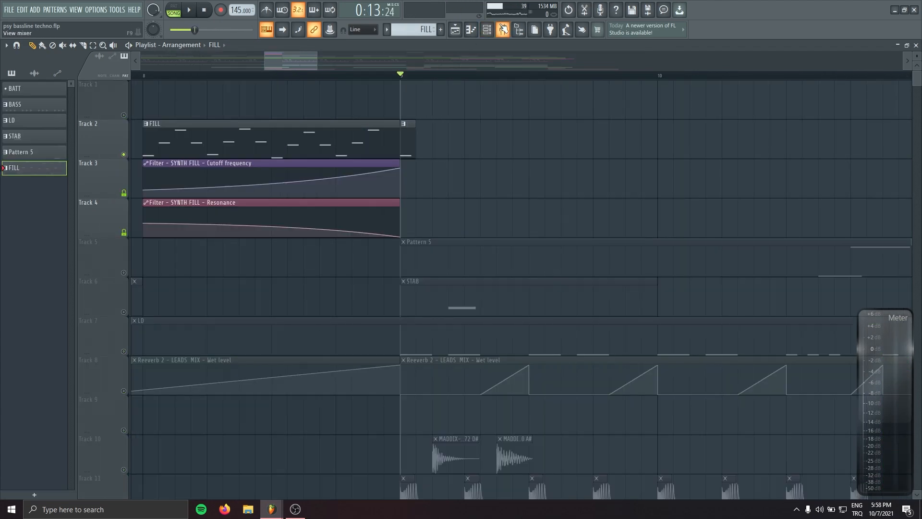
Load Edison on the HUGE REVERB mixer track and arm it for recording.
left_click(503, 29)
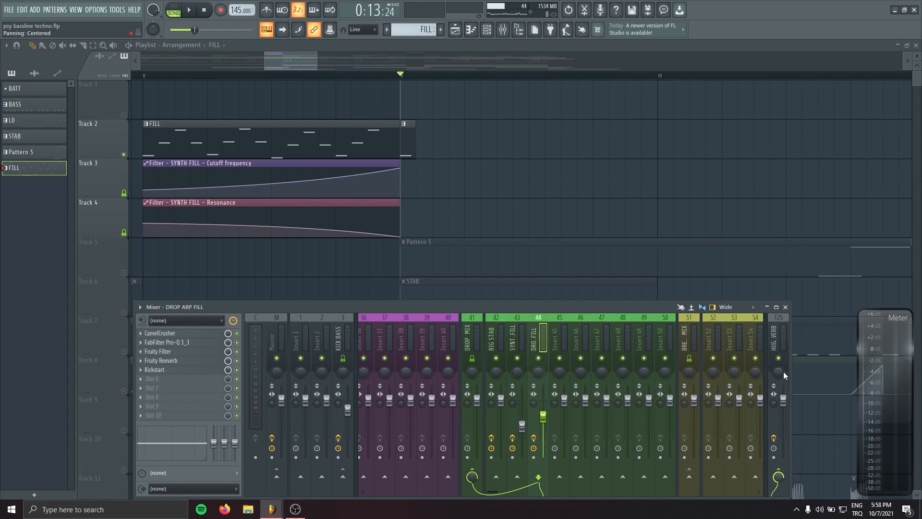
left_click(785, 342)
key("ctrl+e")
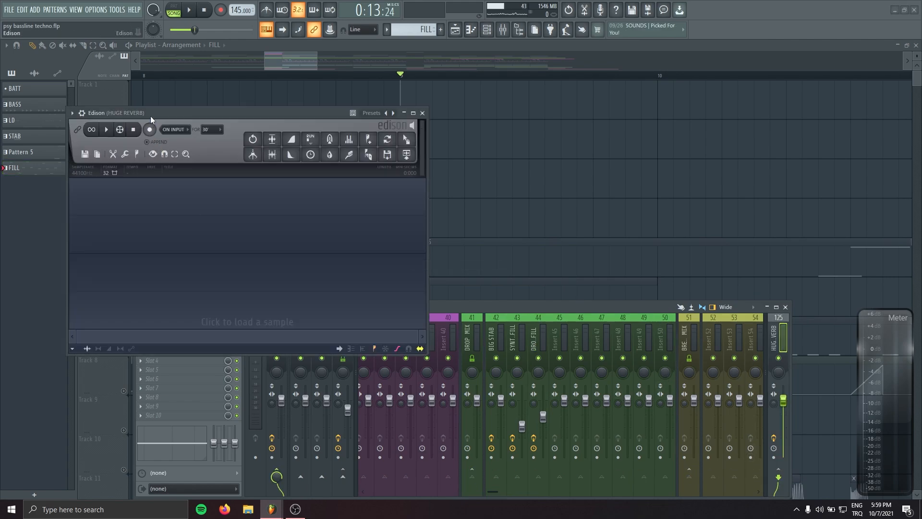
left_click_drag(154, 116, 154, 157)
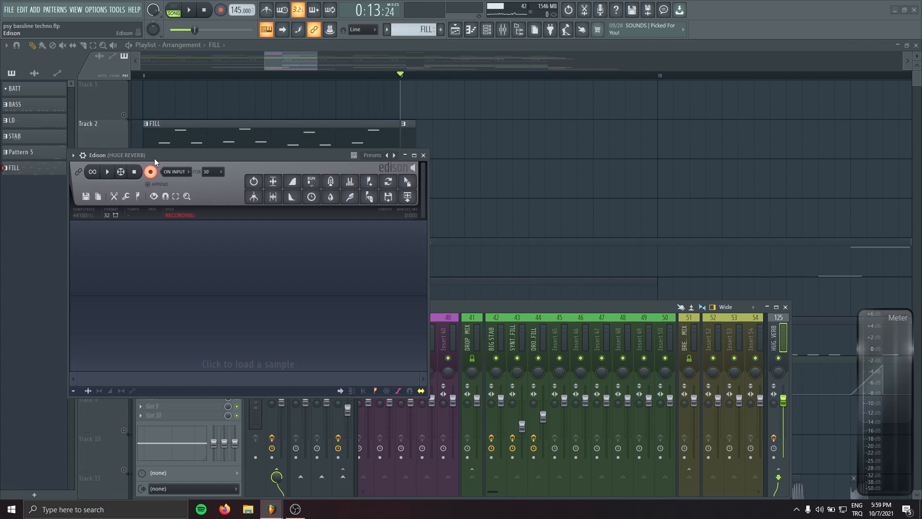
Record the FILL slice's reverb tail in Edison, send it to the playlist as an audio clip, and close Edison.
left_click(189, 10)
left_click(205, 10)
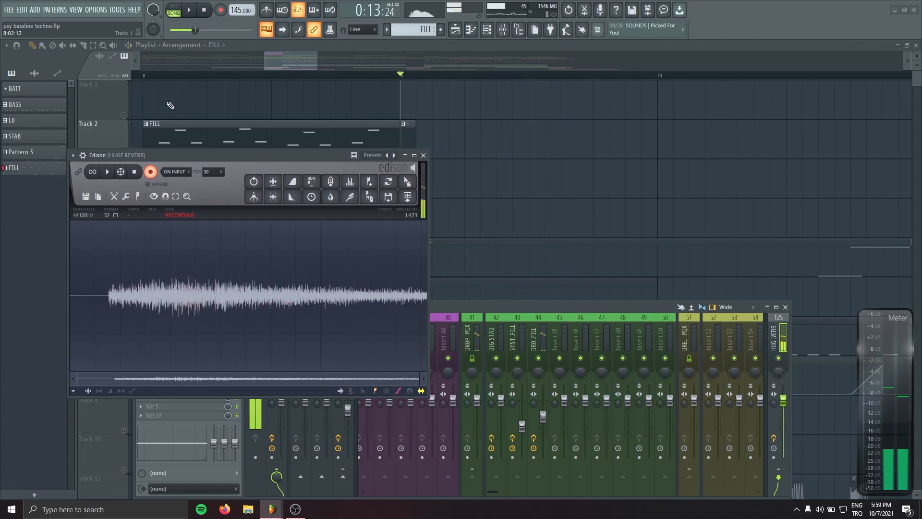
left_click(135, 173)
left_click(408, 181)
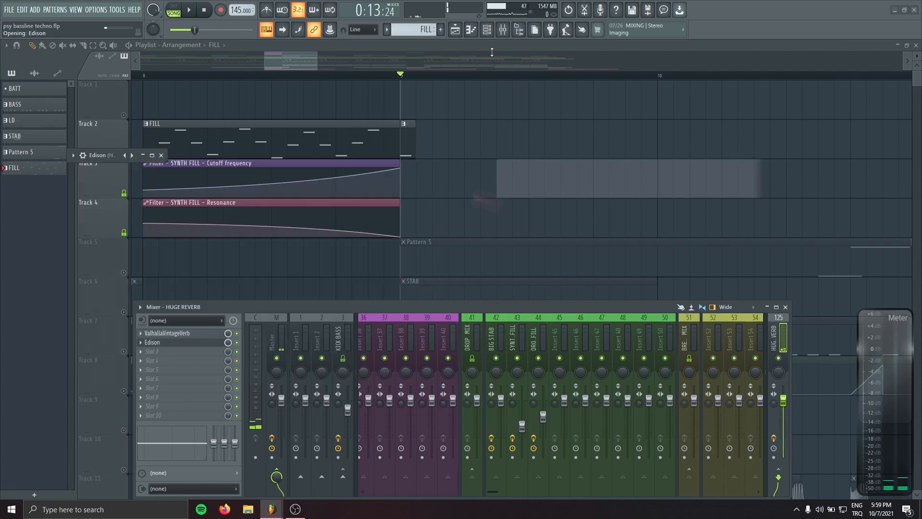
left_click(423, 156)
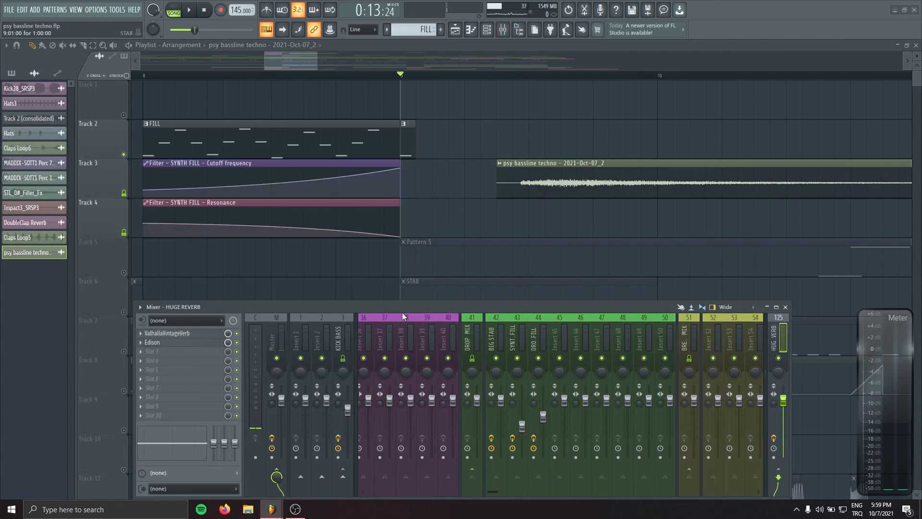
Move the recorded reverb clip onto Track 1 ahead of the fill and unmute that track.
left_click(534, 342)
scroll(406, 202, "down", 4)
left_click_drag(450, 188, 320, 72)
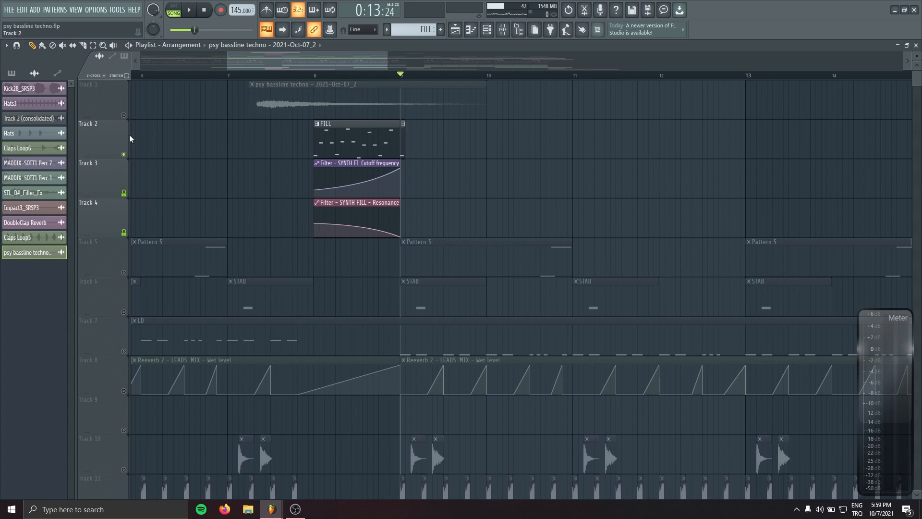
left_click(124, 115)
Normalize and reverse the reverb clip, add a fade-in, set declicking to Generic (bleeding), and align its end with bar 8.
double_click(262, 99)
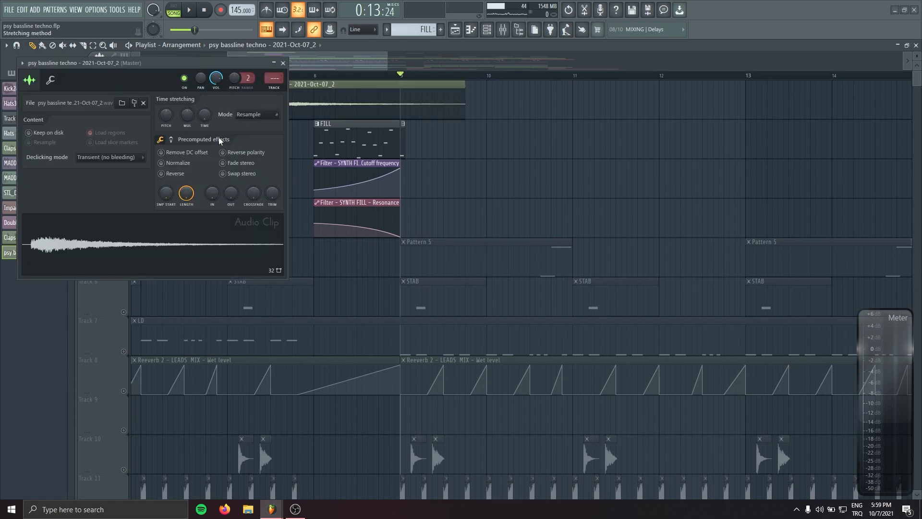
left_click(170, 164)
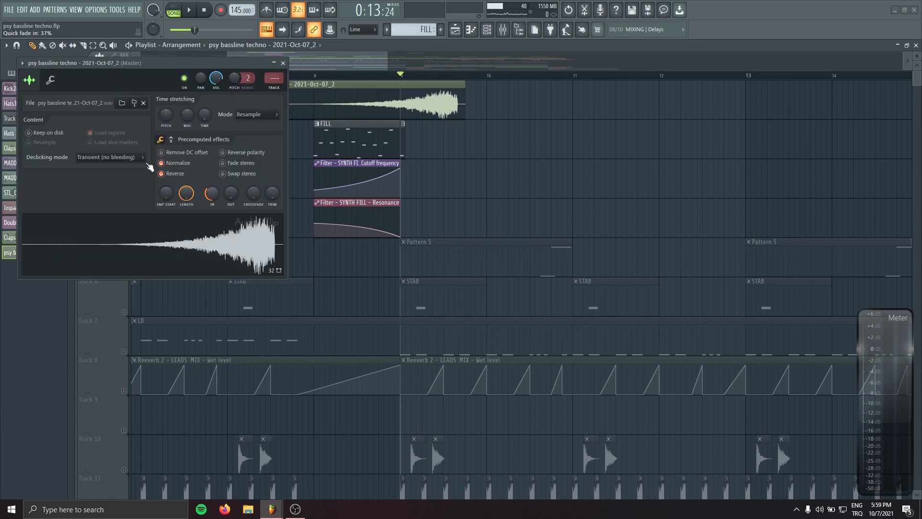
left_click(114, 194)
scroll(471, 106, "up", 5)
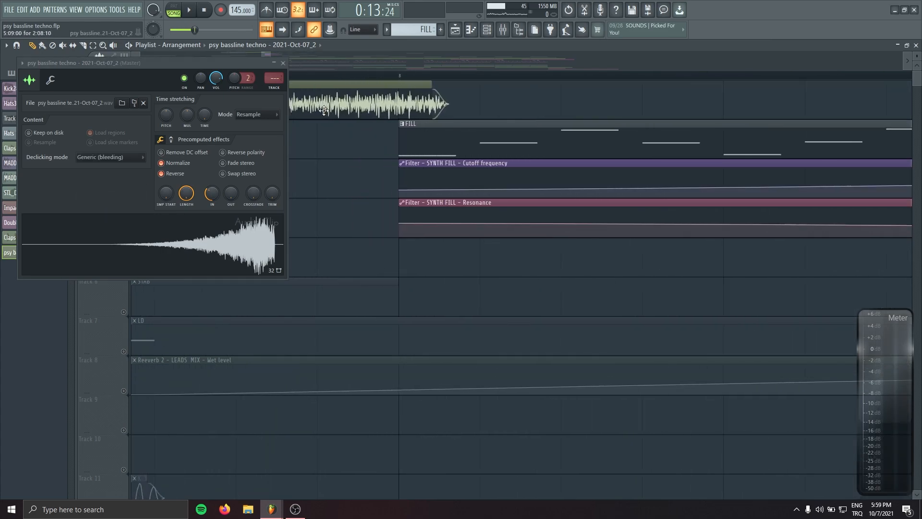
scroll(378, 130, "down", 6)
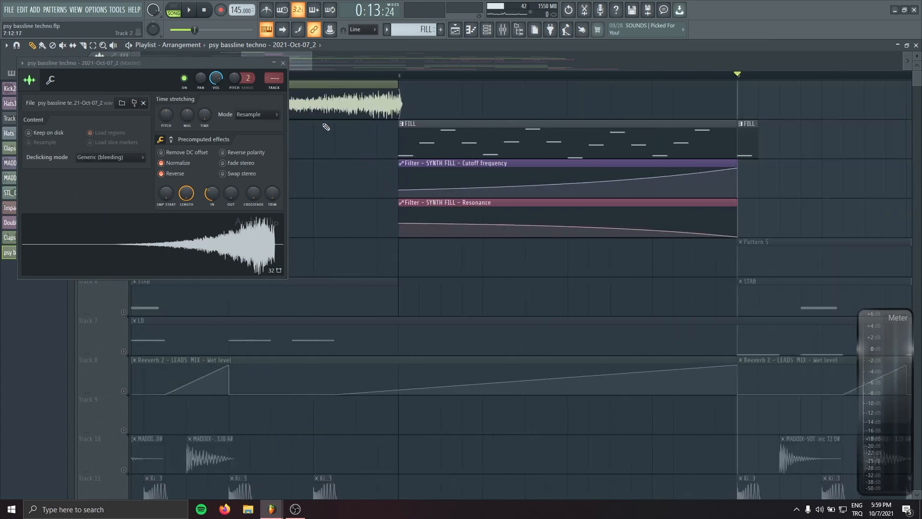
left_click(283, 63)
Listen to the reversed reverb clip leading into the bar 8 fill with the other tracks muted.
left_click(187, 75)
scroll(269, 173, "down", 4)
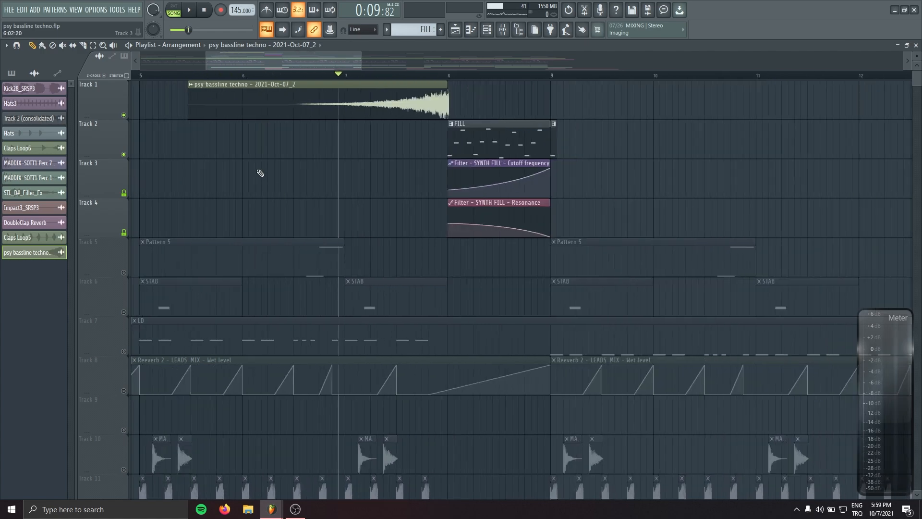
key("space")
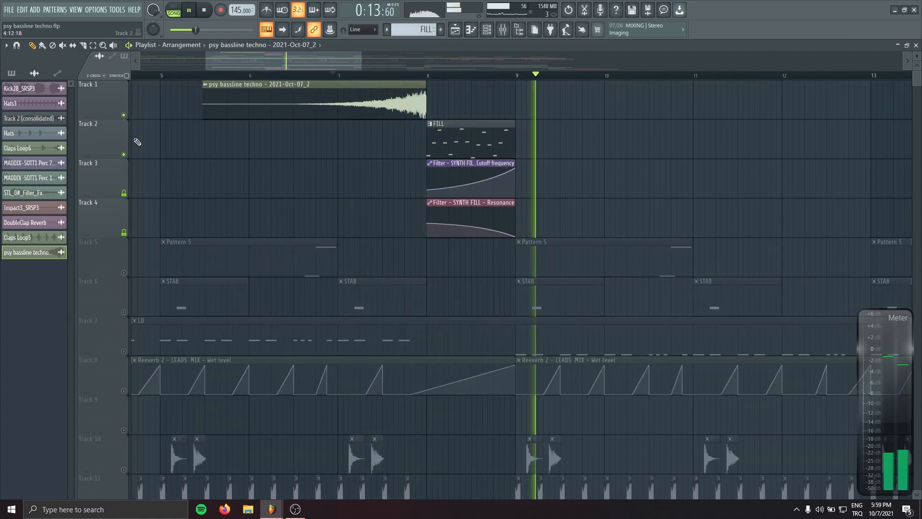
key("space")
Unmute all the other tracks and play the arrangement from before the reversed reverb clip.
right_click(124, 116)
right_click(123, 115)
left_click(237, 75)
key("space")
scroll(214, 233, "down", 3)
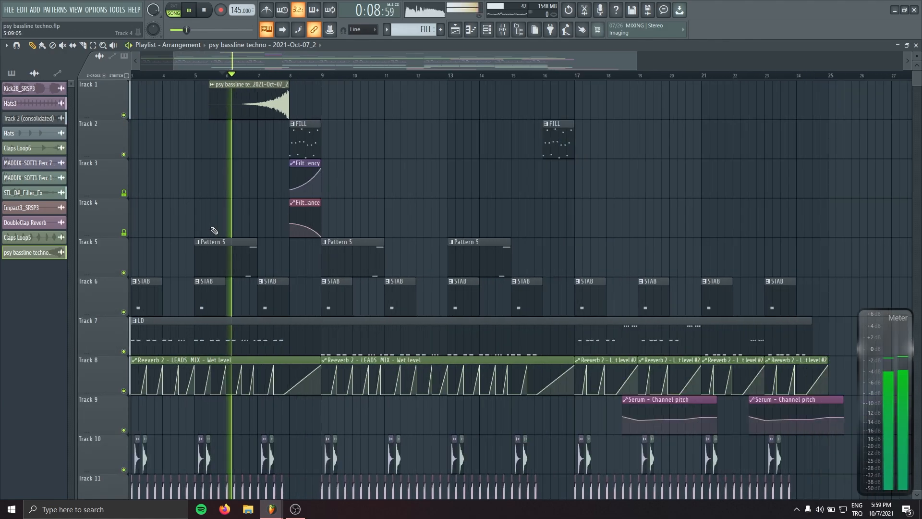
Copy the reversed reverb clip on Track 1 so that the copy ends at the bar 16 fill.
left_click_drag(454, 95, 491, 95)
scroll(352, 245, "down", 3)
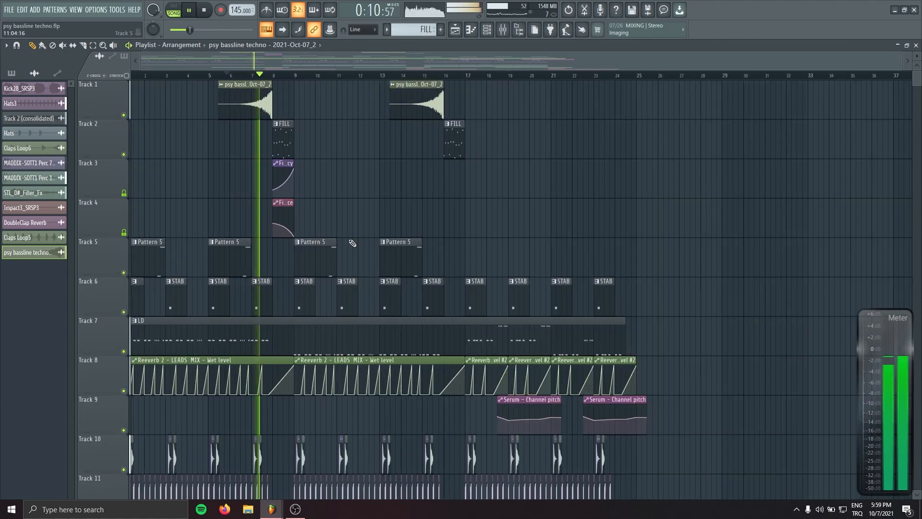
scroll(436, 227, "down", 3)
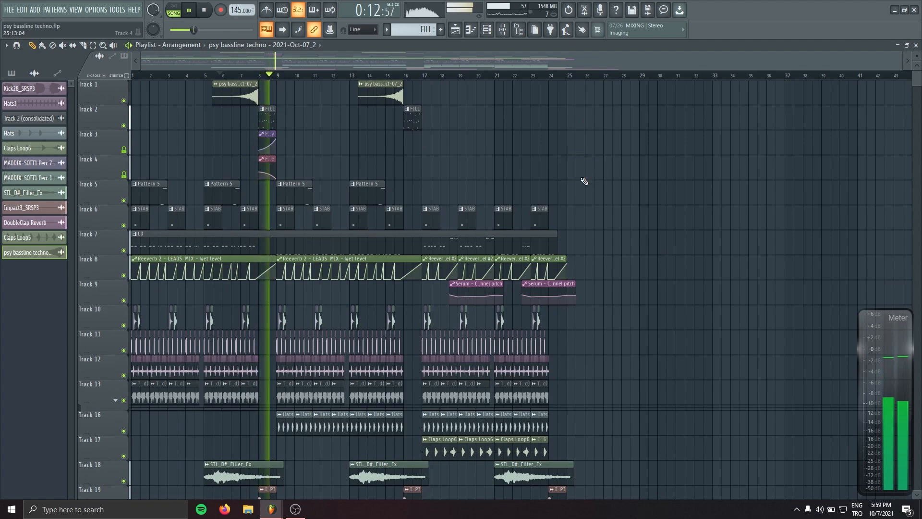
Set the reversed reverb clip's channel volume to about 68% and listen to the arrangement with it.
double_click(374, 91)
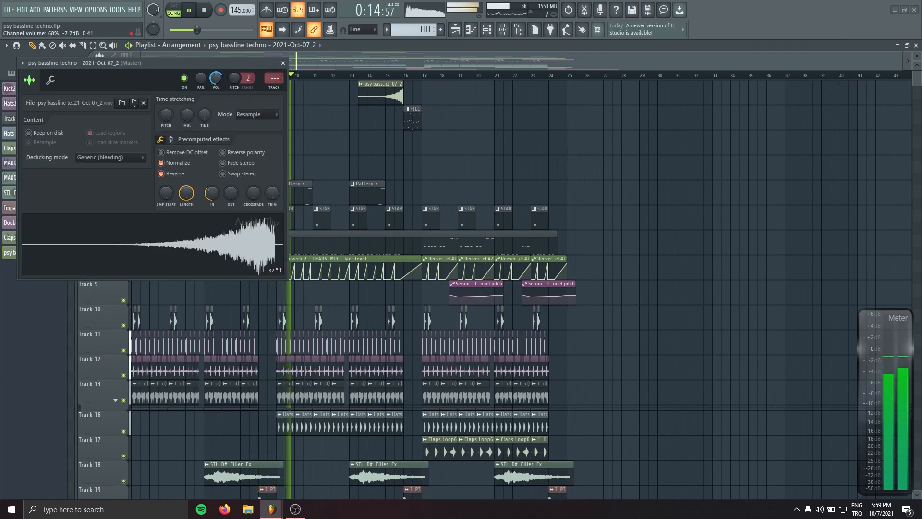
left_click(283, 63)
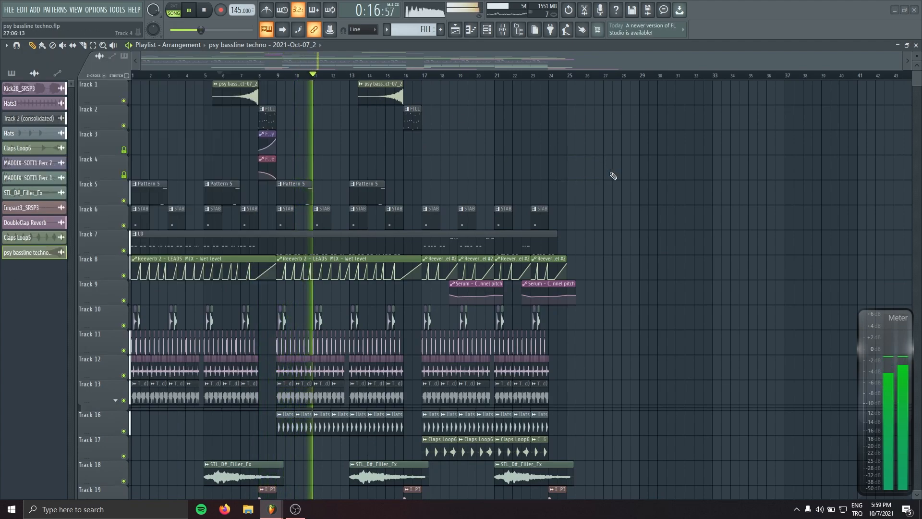
scroll(687, 269, "down", 3)
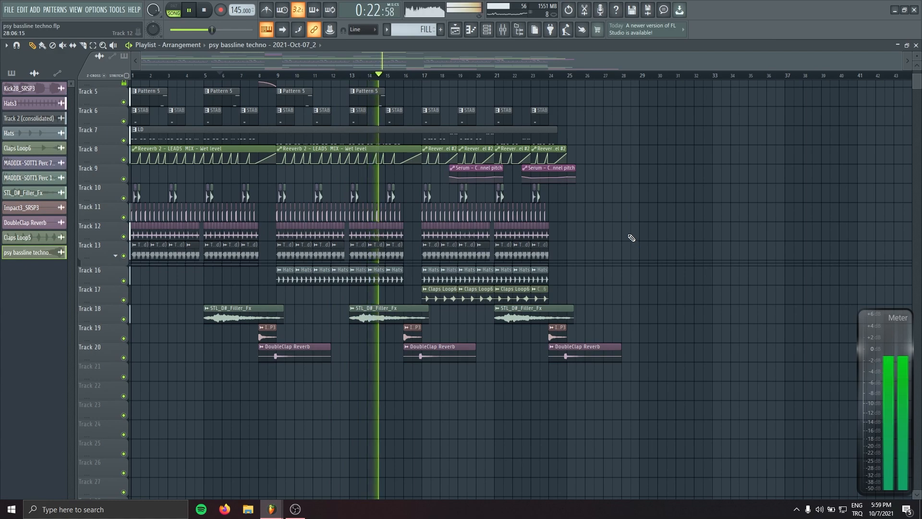
scroll(665, 237, "up", 3)
key("space")
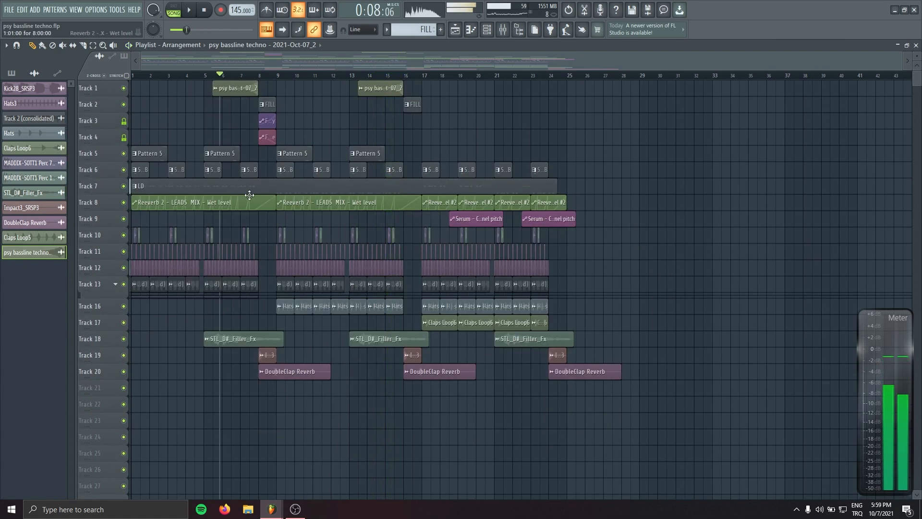
Shift the whole arrangement four bars later and place an LD clip over the free bars 1 to 4.
key("ctrl+a")
left_click_drag(175, 182, 247, 182)
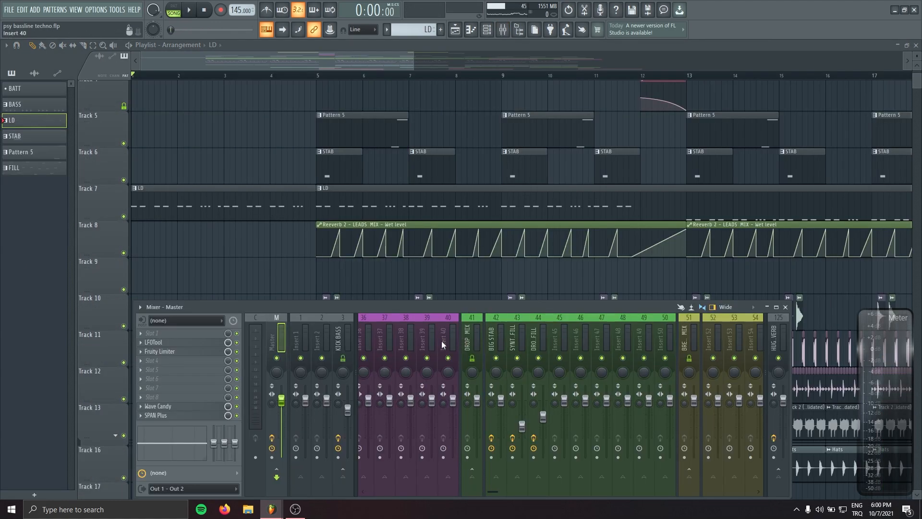
Create an automation clip for the Kickstart mix level on the LEADS MIX mixer track.
scroll(365, 338, "up", 5)
left_click(563, 332)
right_click(228, 343)
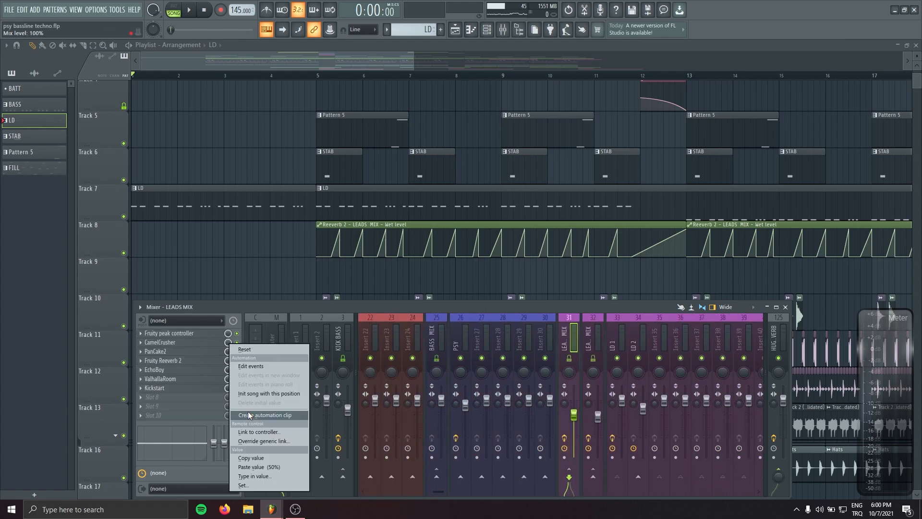
left_click(249, 415)
Insert an empty track at the start of the playlist and move the Kickstart mix level automation clip onto it.
scroll(138, 385, "up", 3)
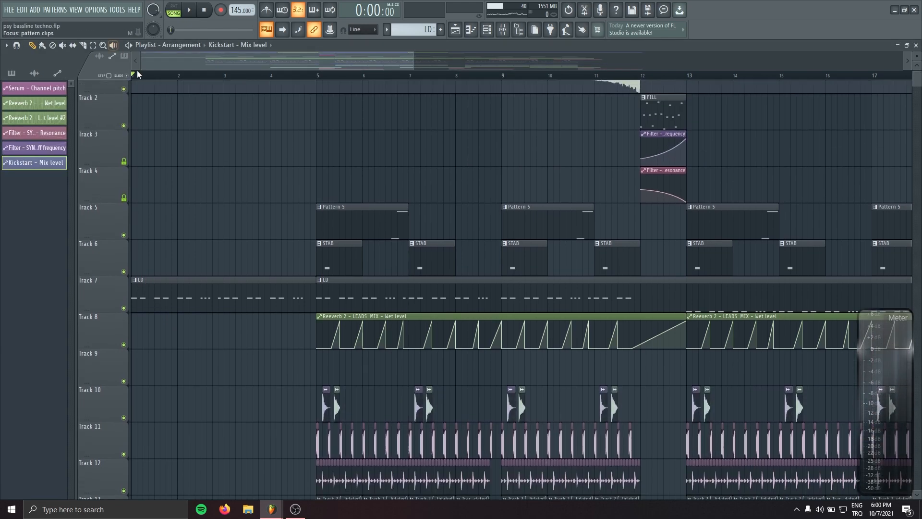
scroll(142, 91, "up", 1)
right_click(126, 100)
left_click(156, 258)
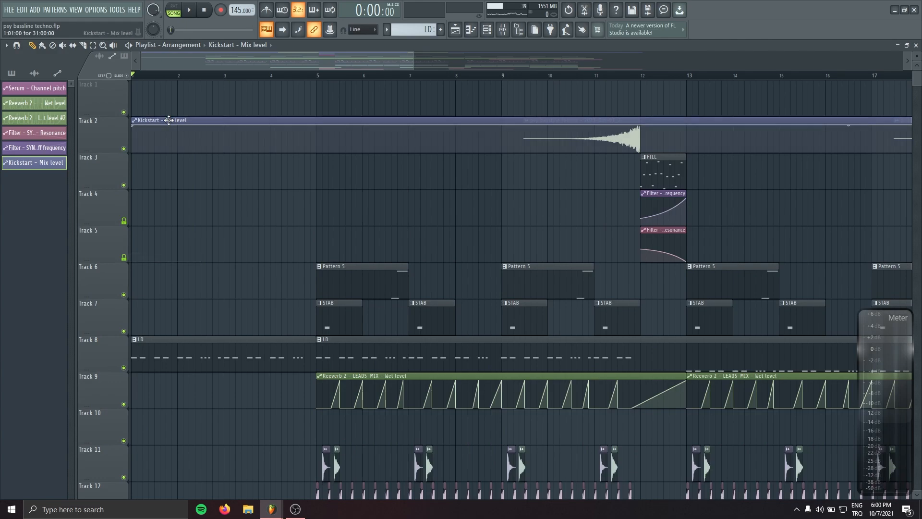
left_click_drag(169, 120, 132, 117)
Shape the Kickstart mix level automation to stay at minimum until bar 5 and step up there, and play the intro.
right_click(317, 115)
right_click(317, 91)
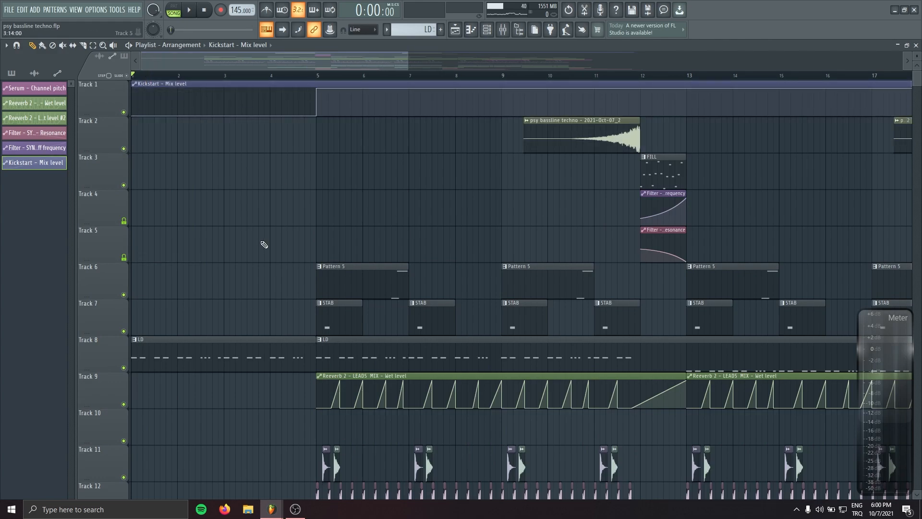
scroll(307, 192, "down", 2)
key("space")
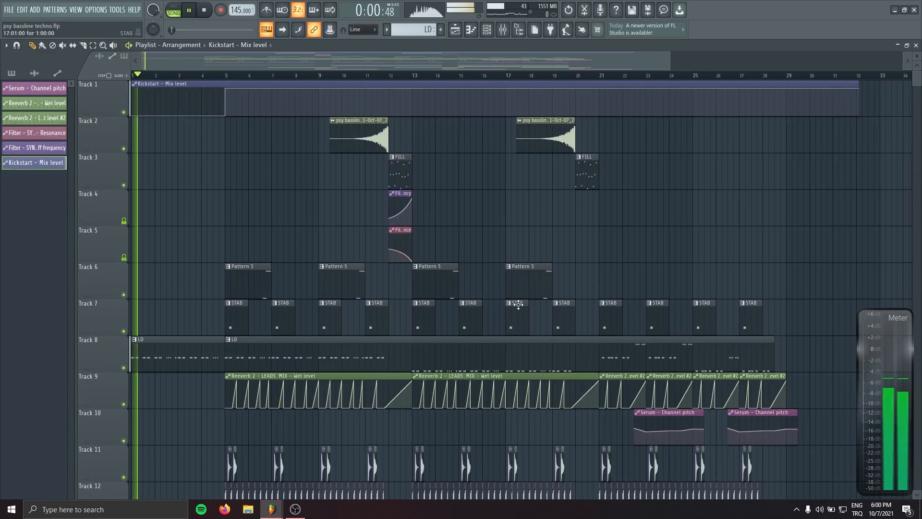
Add a DoubleClap Reverb clip at bar 4 on Track 21 and trim the intro LD clip to three and a half bars.
scroll(506, 388, "down", 10)
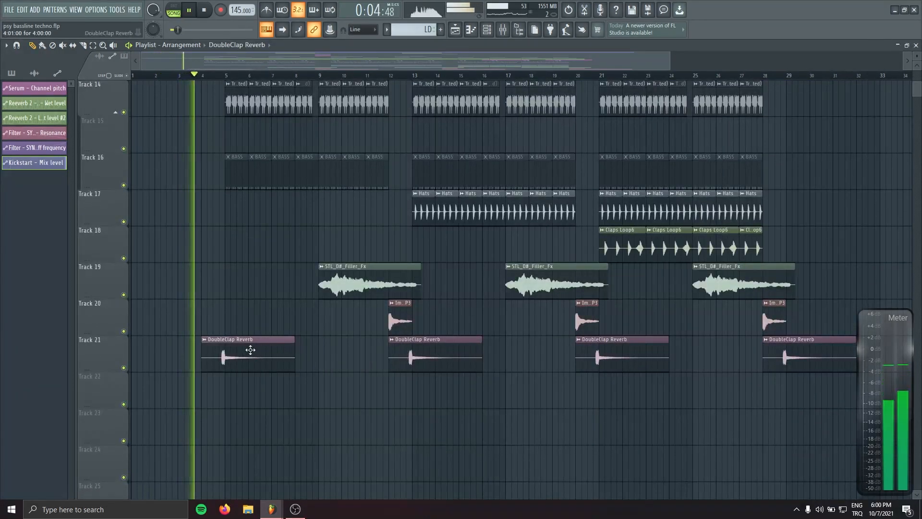
key("space")
scroll(161, 189, "up", 5)
scroll(162, 189, "up", 4)
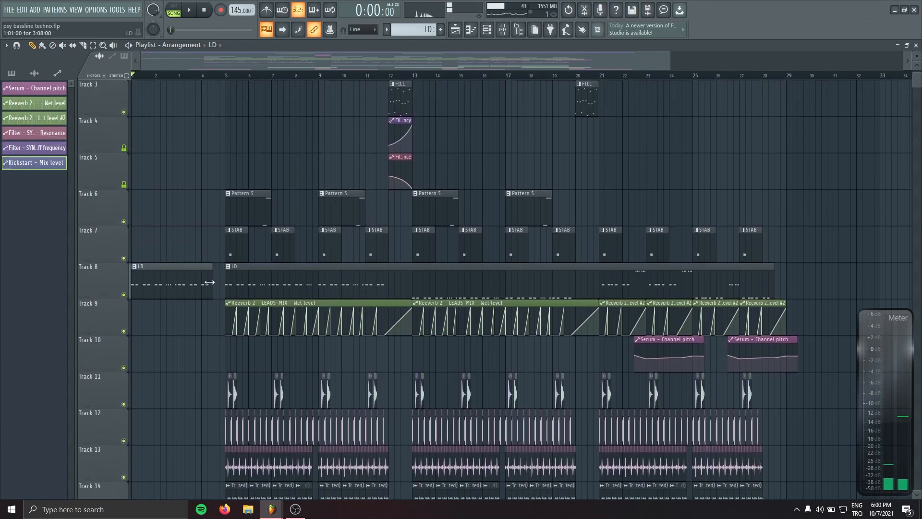
Copy the reversed reverb clip into the intro on Track 2, align its end with bar 5, and listen to the transition.
key("space")
scroll(418, 101, "up", 2)
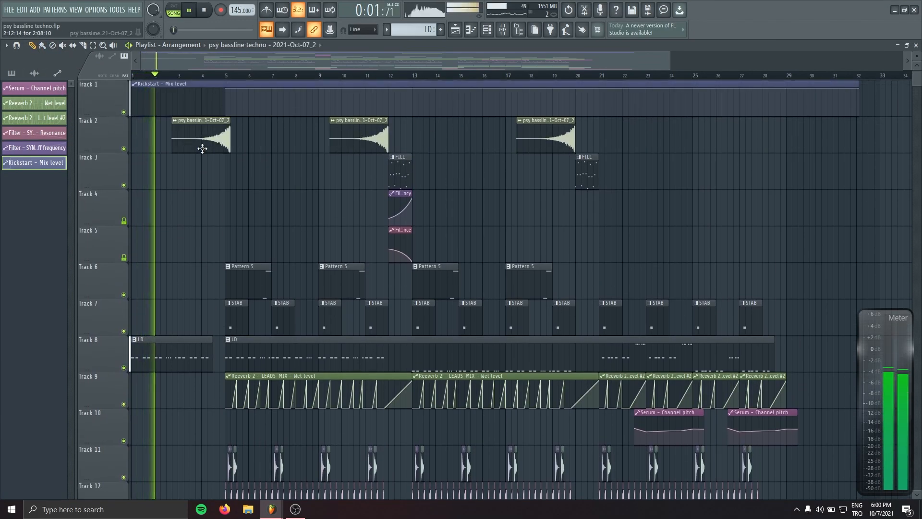
left_click_drag(202, 149, 282, 200)
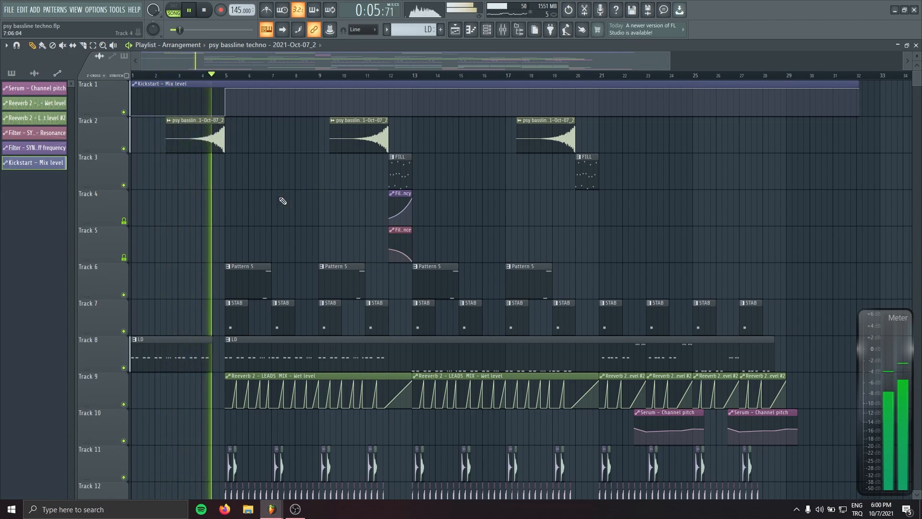
scroll(380, 238, "down", 1)
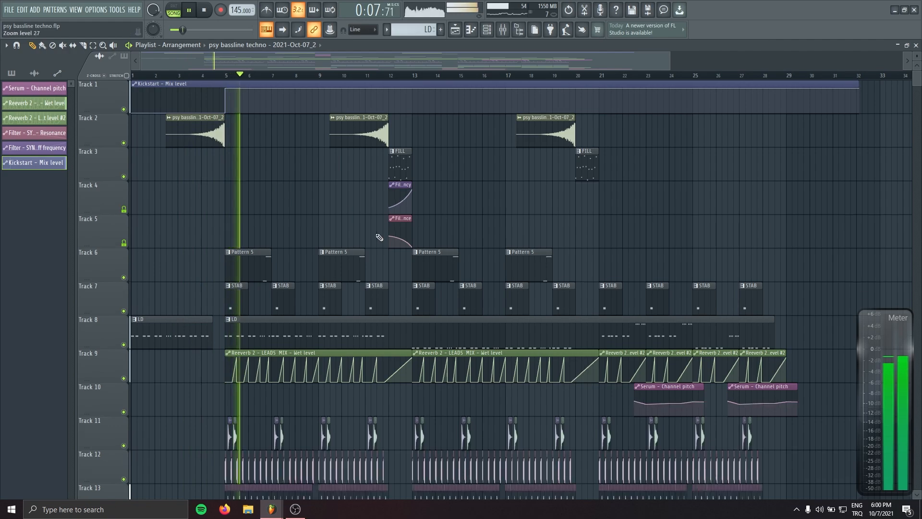
Stop playback, replay the arrangement from the start, and review the clips across all playlist tracks while listening.
scroll(379, 237, "down", 1)
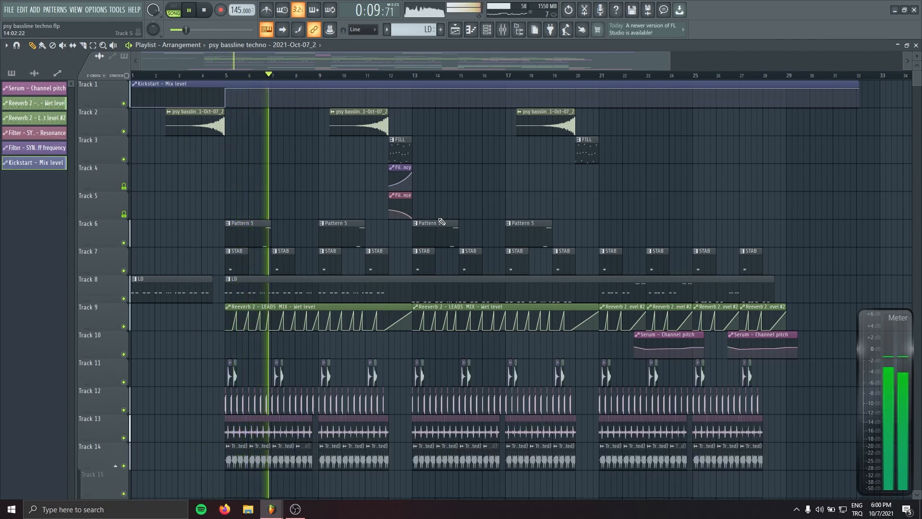
left_click(204, 10)
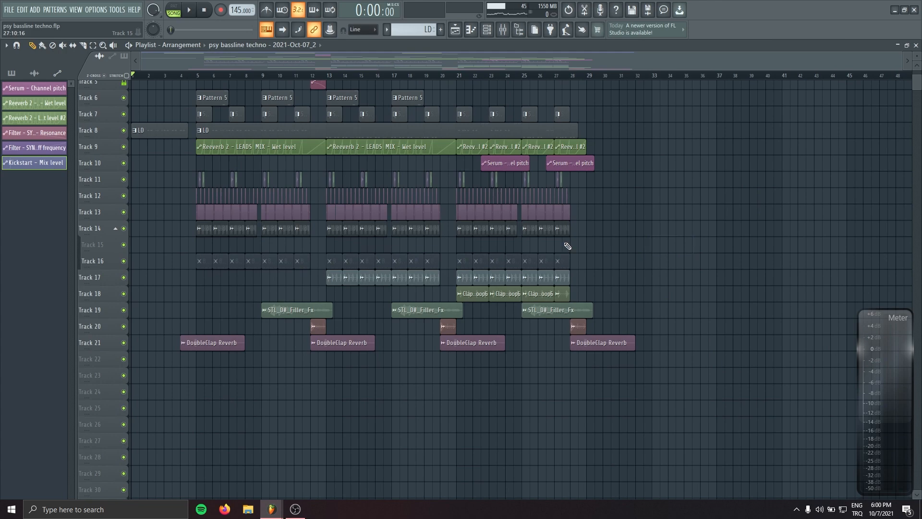
scroll(567, 246, "up", 2)
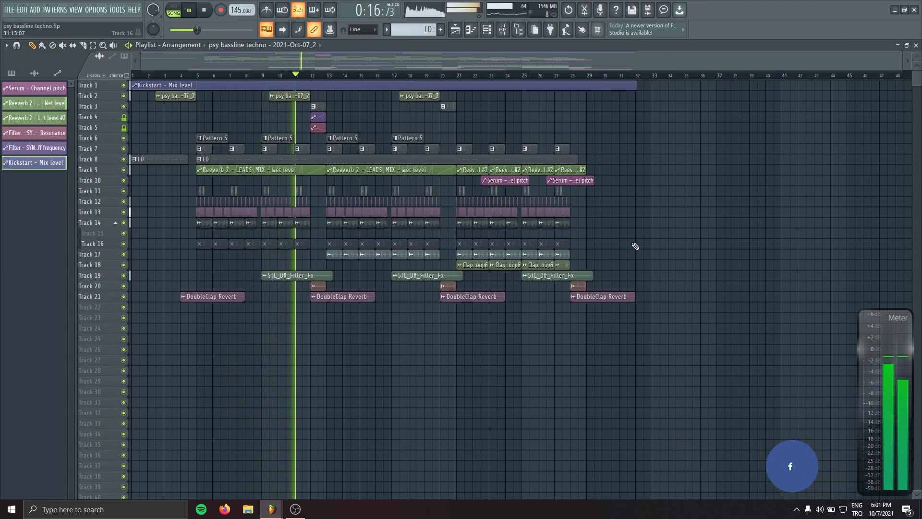
scroll(638, 247, "up", 3, "alt")
scroll(639, 248, "up", 5)
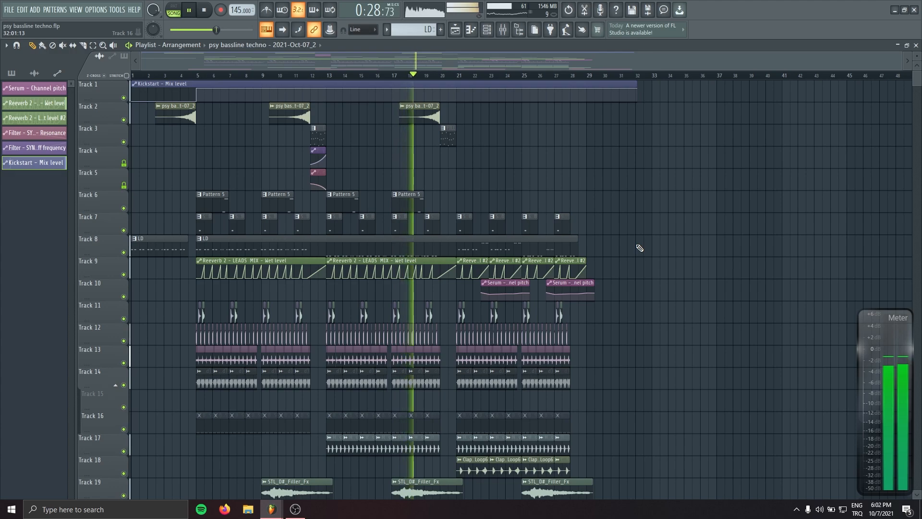
scroll(636, 330, "up", 2)
scroll(636, 325, "down", 4)
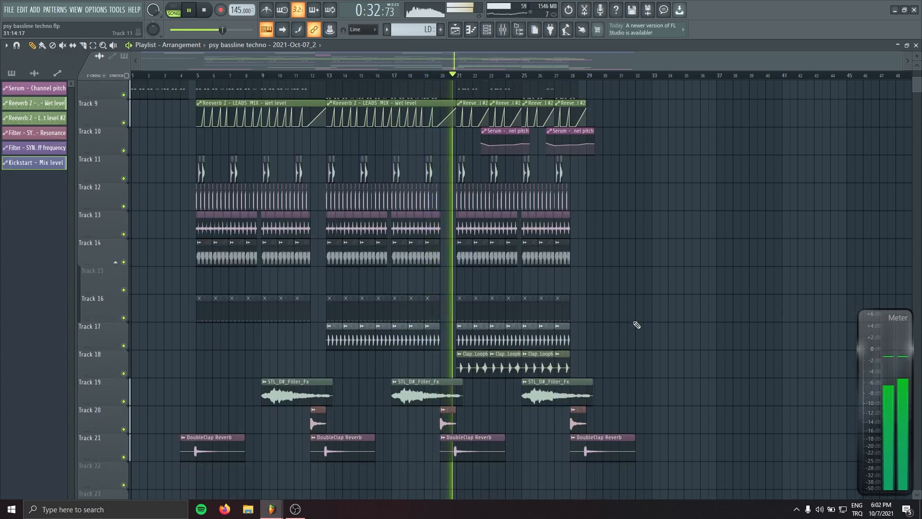
scroll(639, 325, "up", 5)
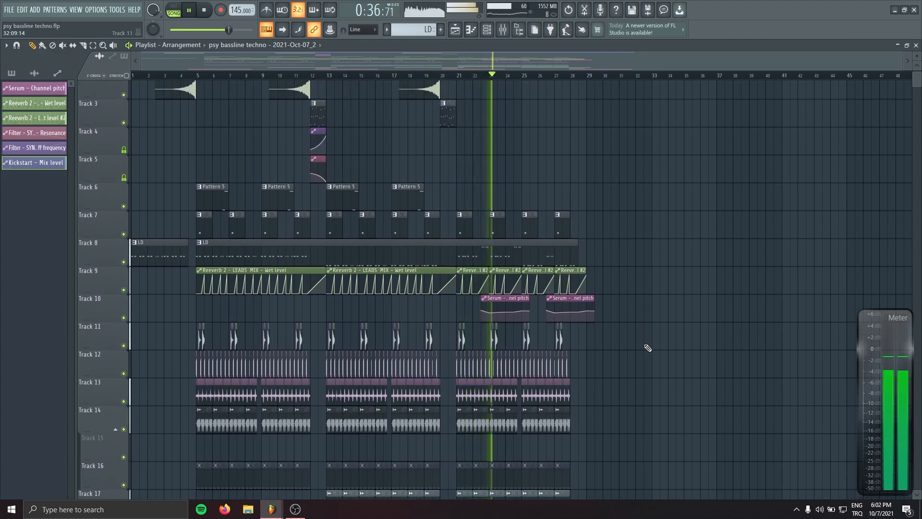
scroll(648, 347, "down", 8)
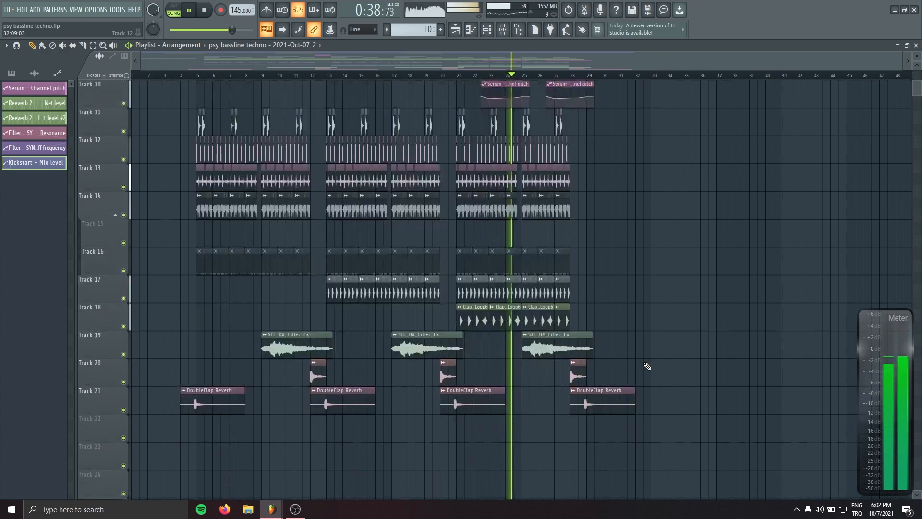
Extend the last Impact3_SRSP3 clip on Track 20 to about three bars and listen to the ending.
left_click_drag(585, 309, 620, 312)
scroll(692, 287, "up", 4)
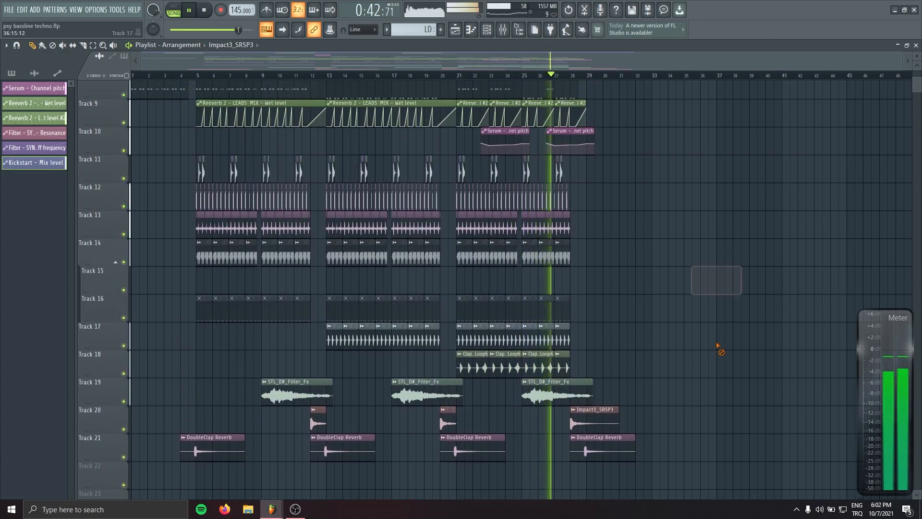
scroll(731, 381, "up", 6)
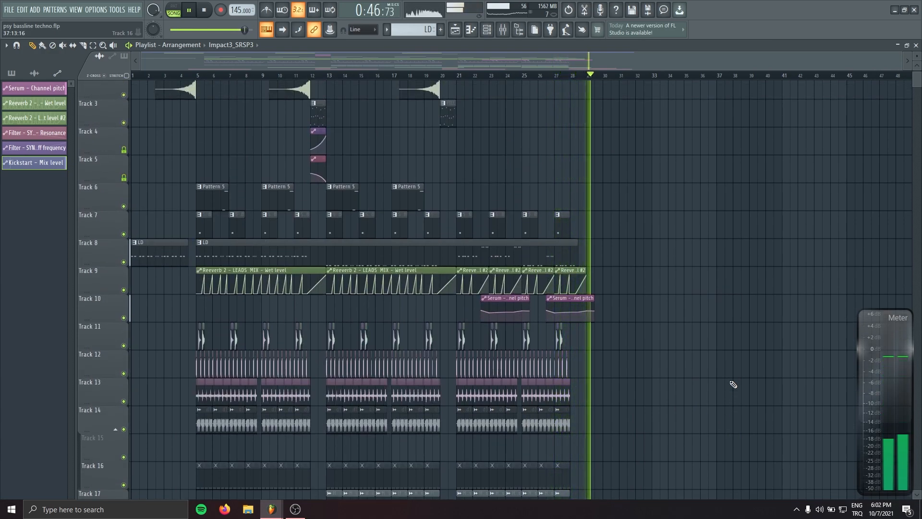
scroll(731, 382, "up", 2)
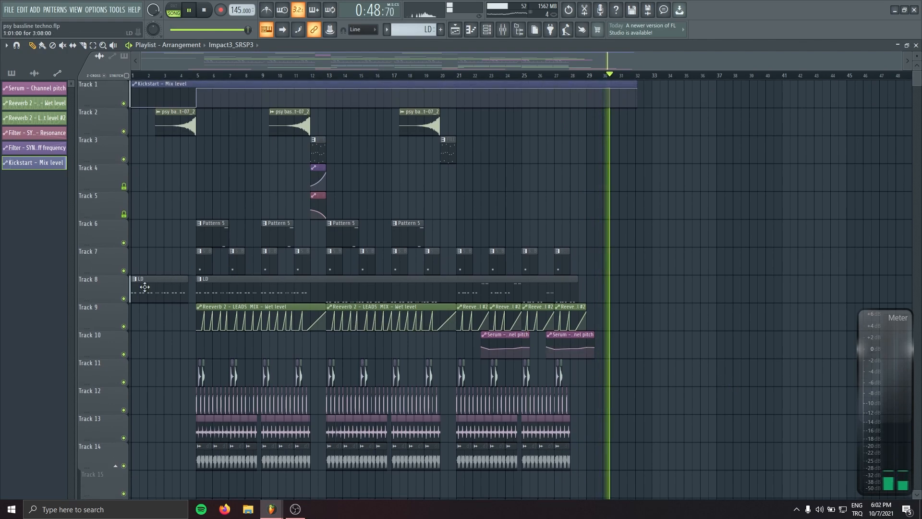
Mute Tracks 2, 3 and 8, play from bar 5, and compare the mix with Track 6 muted and unmuted.
left_click(123, 297)
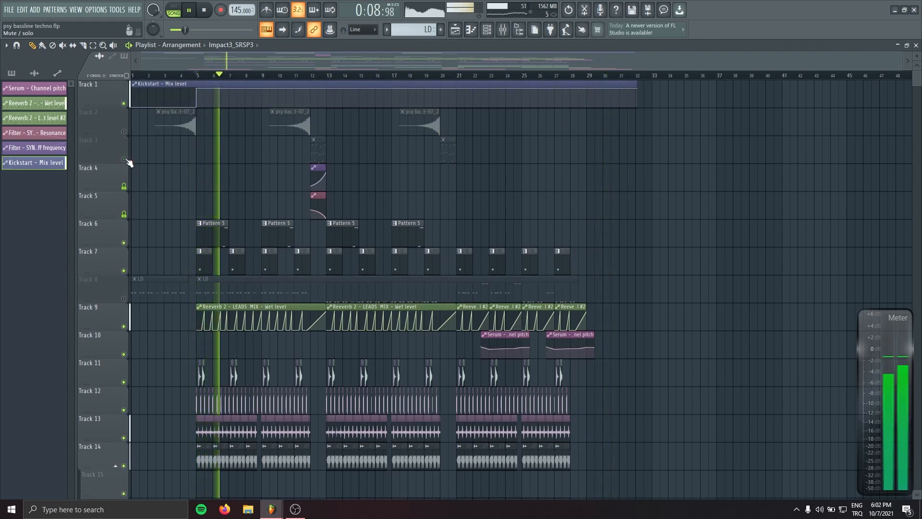
scroll(224, 258, "down", 3)
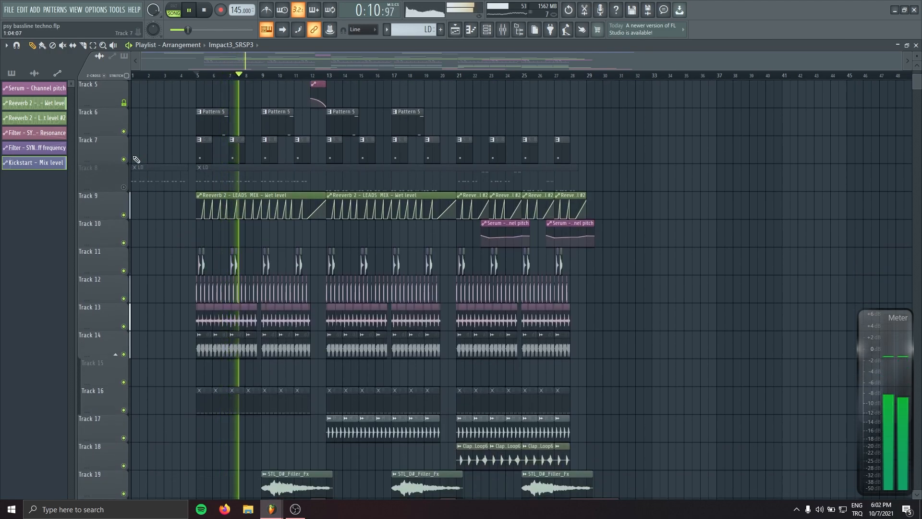
left_click(124, 132)
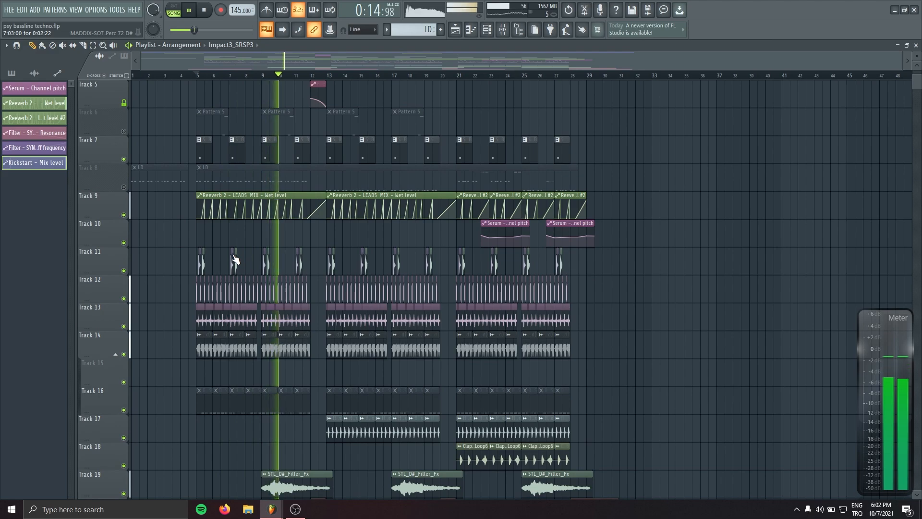
scroll(235, 260, "down", 3)
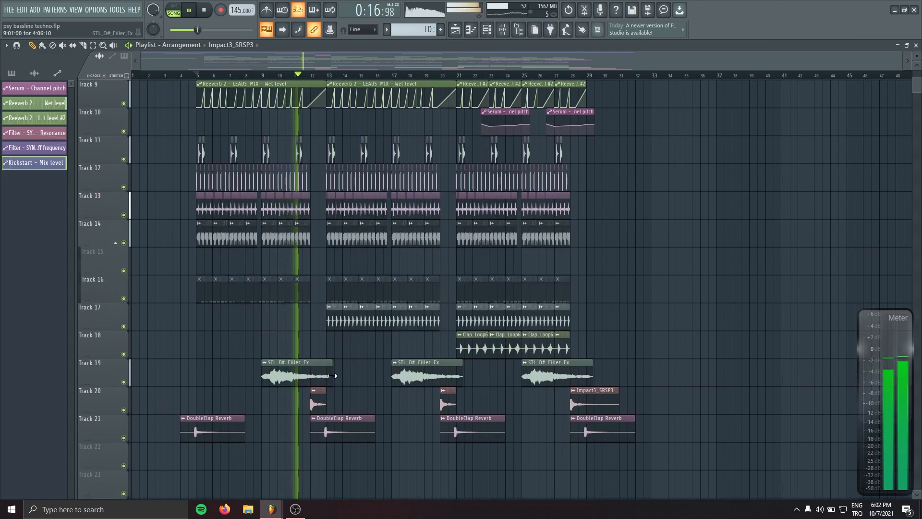
scroll(166, 210, "up", 4)
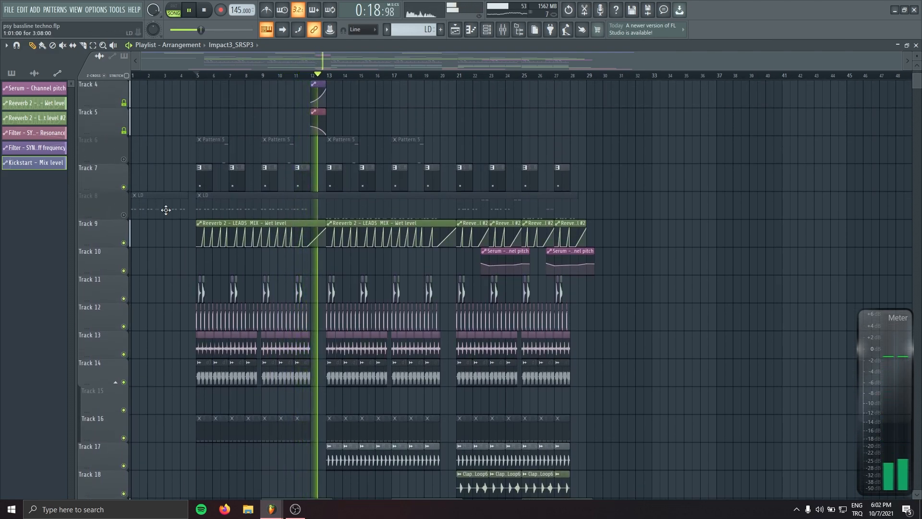
scroll(151, 199, "up", 3)
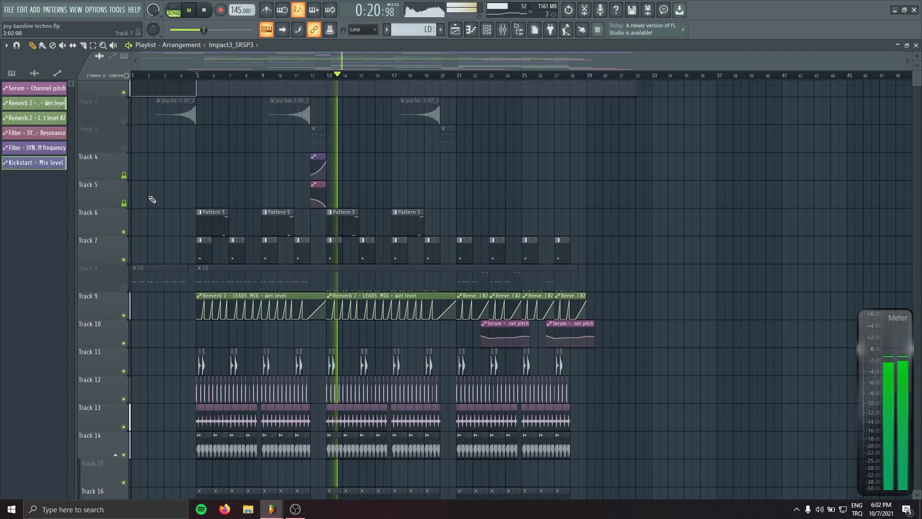
scroll(152, 200, "up", 1)
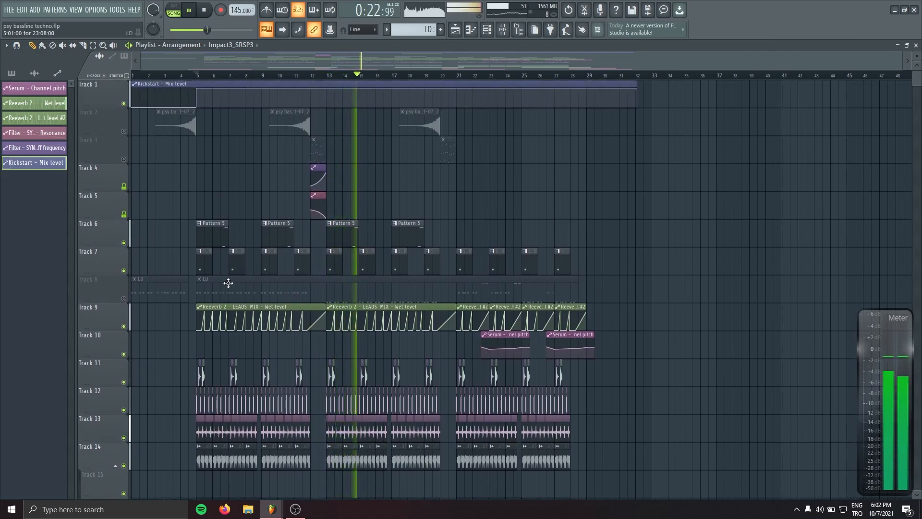
scroll(227, 283, "down", 4)
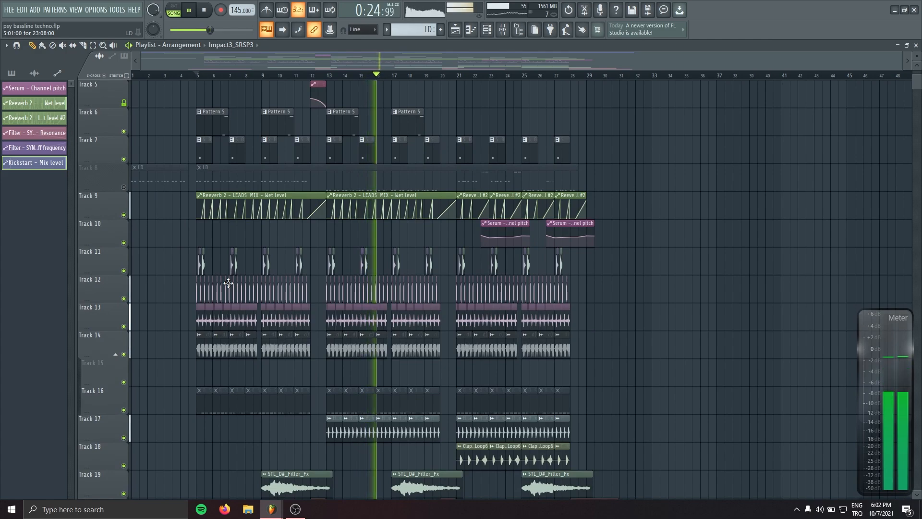
scroll(228, 283, "down", 2)
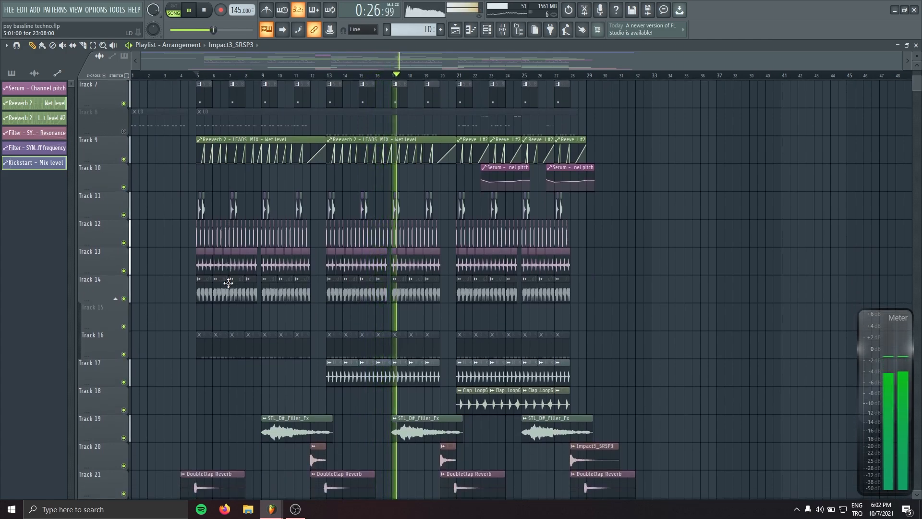
scroll(228, 283, "down", 1)
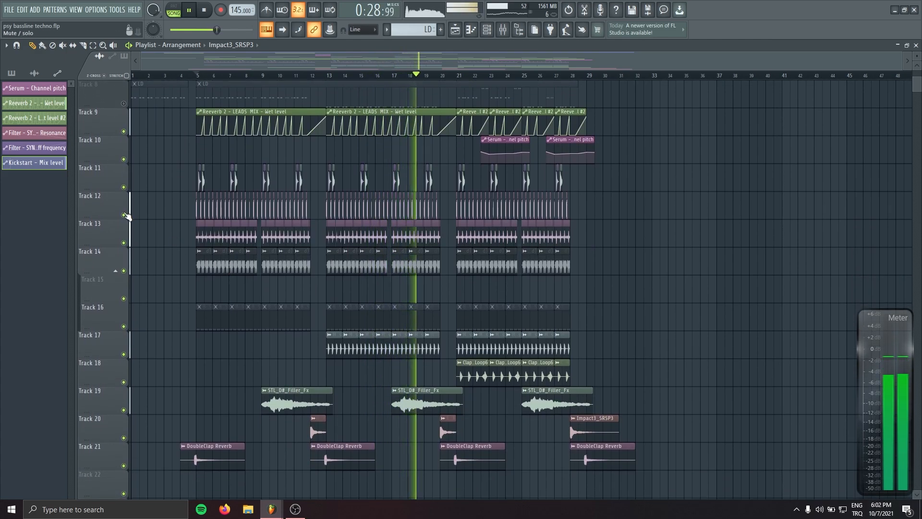
Mute the effect clips on Tracks 19, 20 and 21 and the clap loop on Track 18 during playback.
left_click(123, 410)
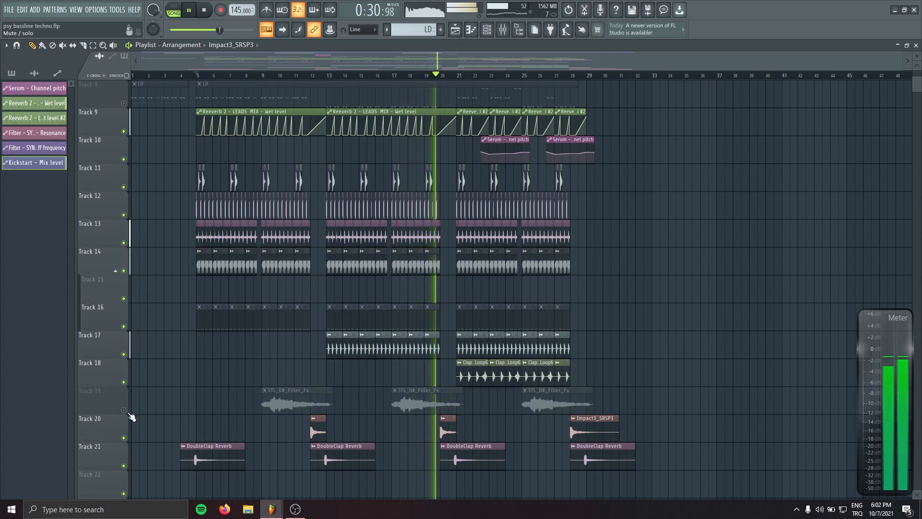
left_click(123, 438)
left_click(124, 466)
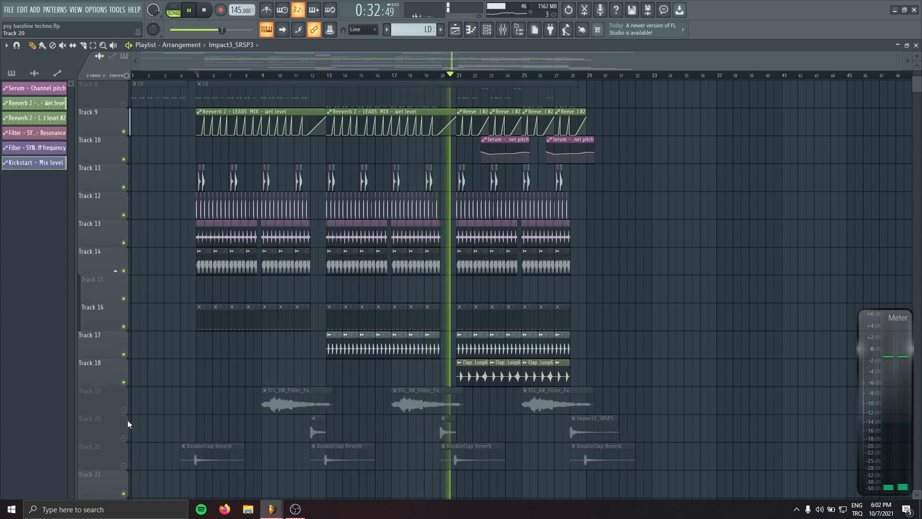
left_click(123, 382)
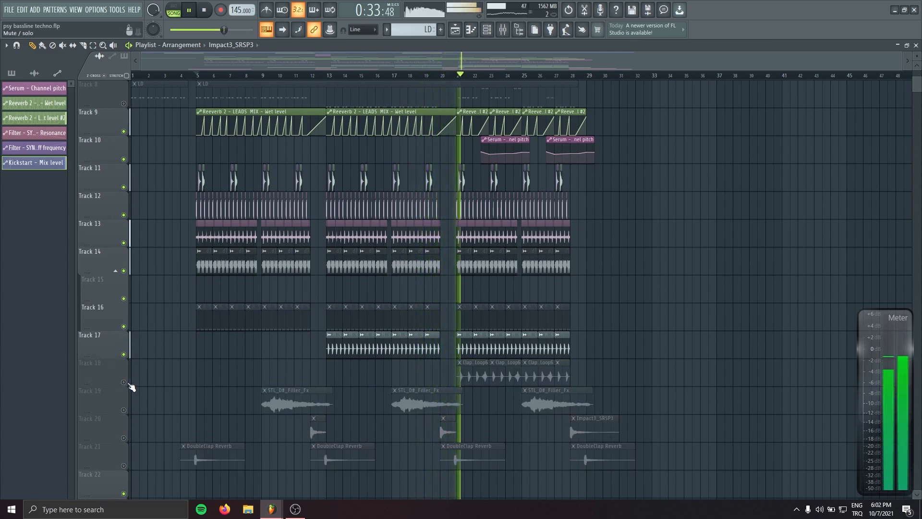
Solo Track 12, enable Track 13 with it, and restart playback from bar 5 to hear the two together.
right_click(123, 215)
left_click(124, 243)
key("space")
key("space")
key("space")
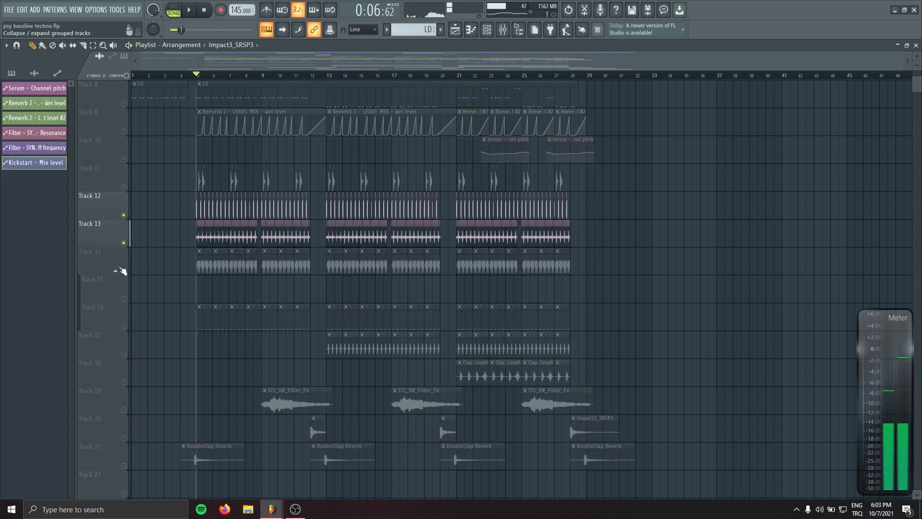
Enable Tracks 14, 17 and 18 and play the groove from bar 5.
left_click(123, 271)
key("space")
left_click(124, 354)
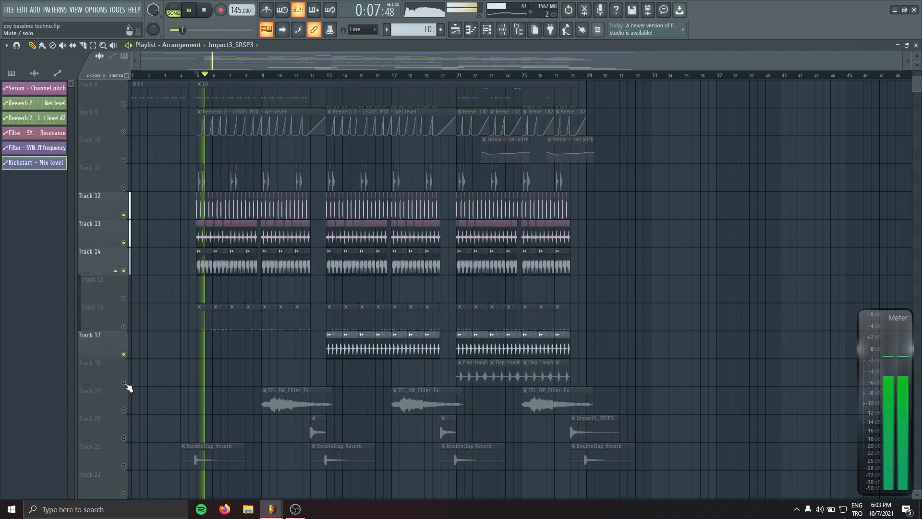
left_click(123, 382)
scroll(134, 387, "down", 2)
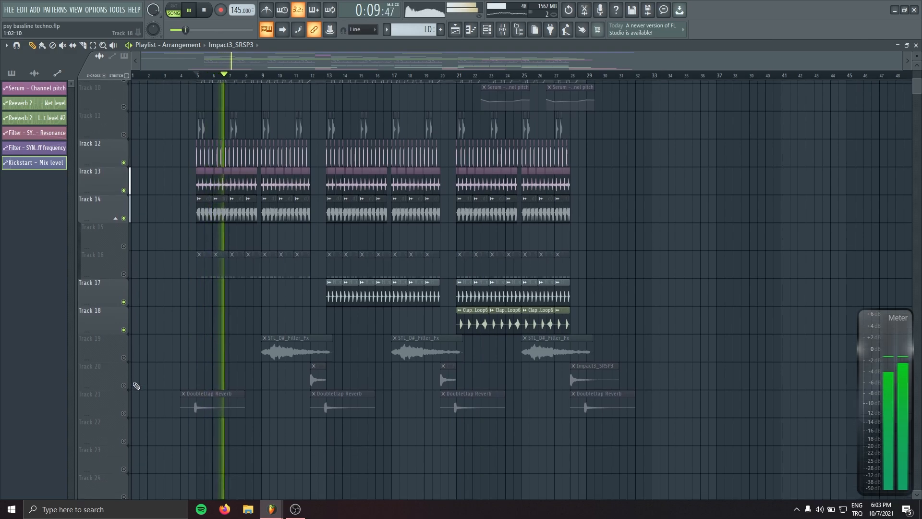
Enable the STAB clips on Track 7 and the percussion on Track 11 while the groove plays.
scroll(153, 379, "up", 5)
scroll(152, 237, "up", 4)
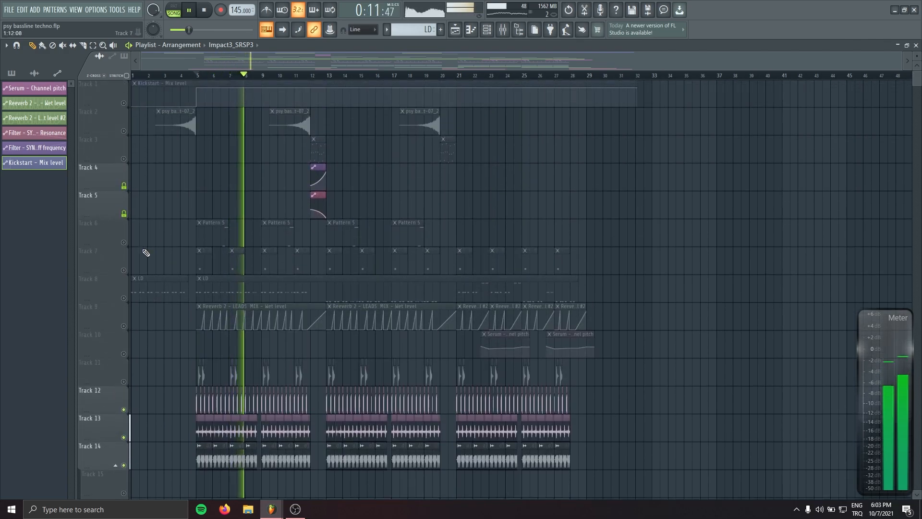
left_click(124, 271)
left_click(123, 382)
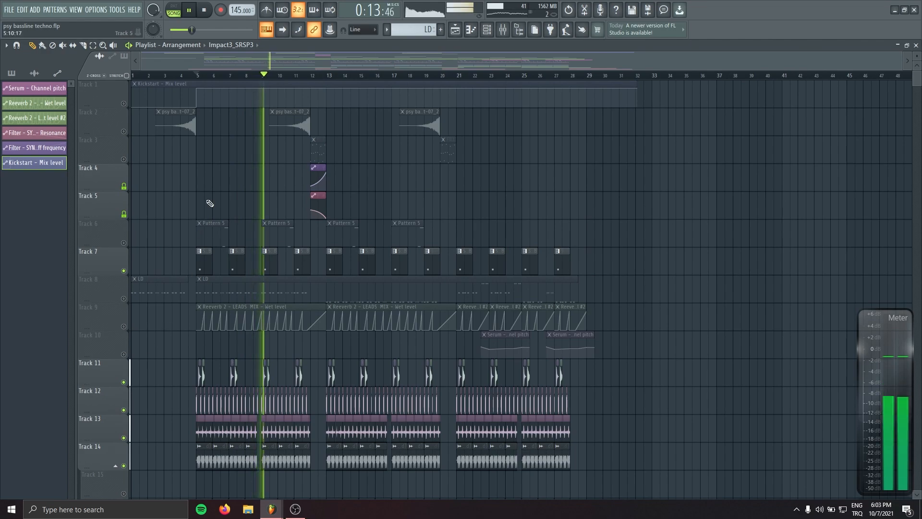
scroll(229, 335, "down", 8)
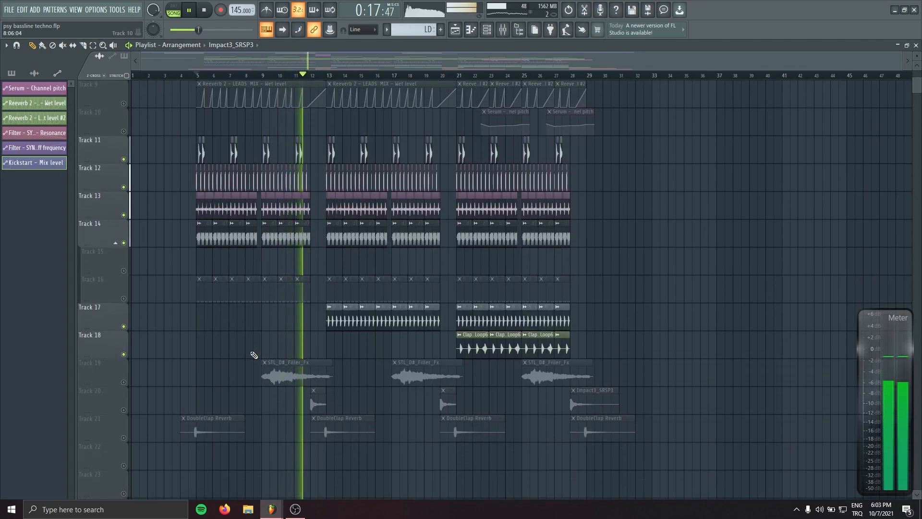
Enable the fills on Track 3 and the reversed reverb clips on Track 2, and play from about bar 11.
scroll(254, 355, "up", 8)
key("space")
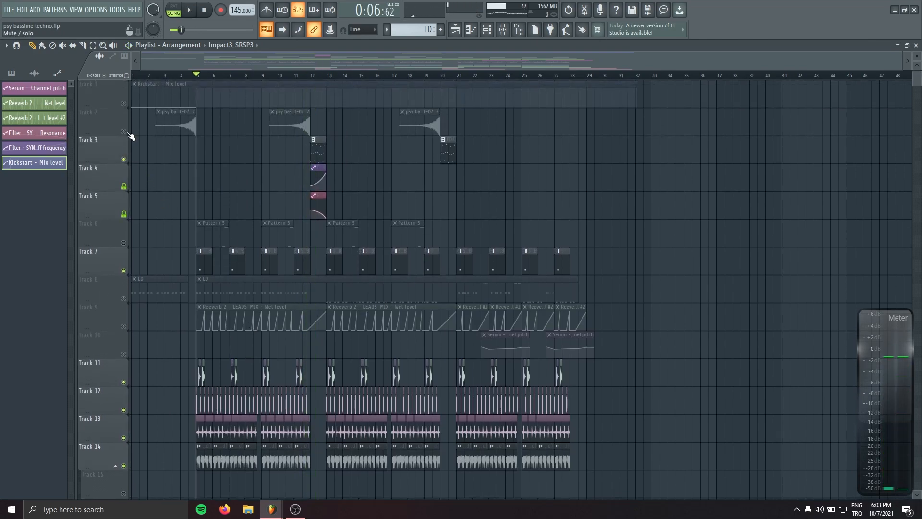
left_click(125, 132)
key("space")
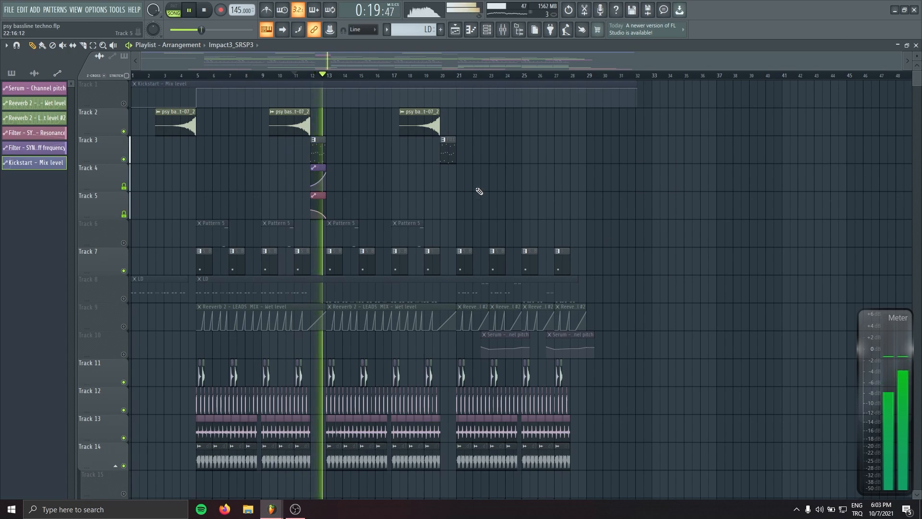
Copy the filter frequency and resonance automation clips on Tracks 4 and 5 under the second fill at bar 20, and save the project.
left_click_drag(348, 175, 448, 196)
left_click(314, 196)
left_click(357, 192)
left_click_drag(579, 183, 626, 188)
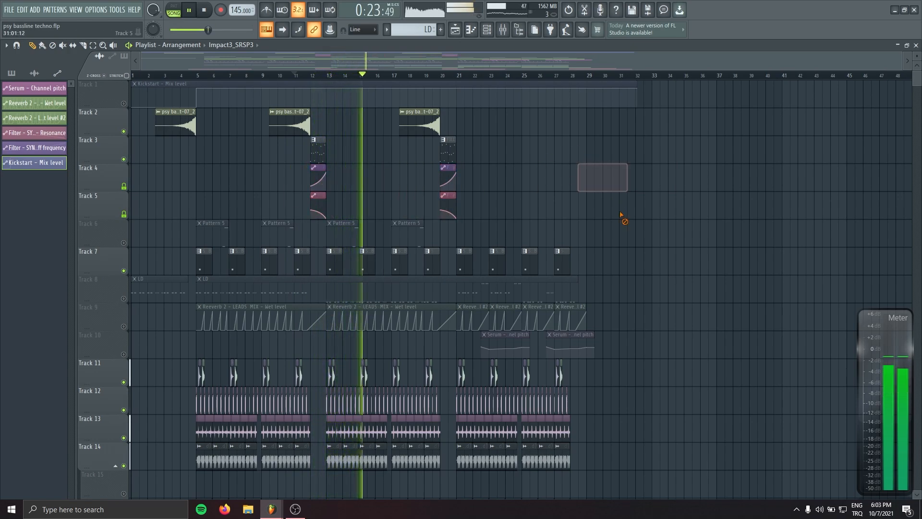
key("ctrl+s")
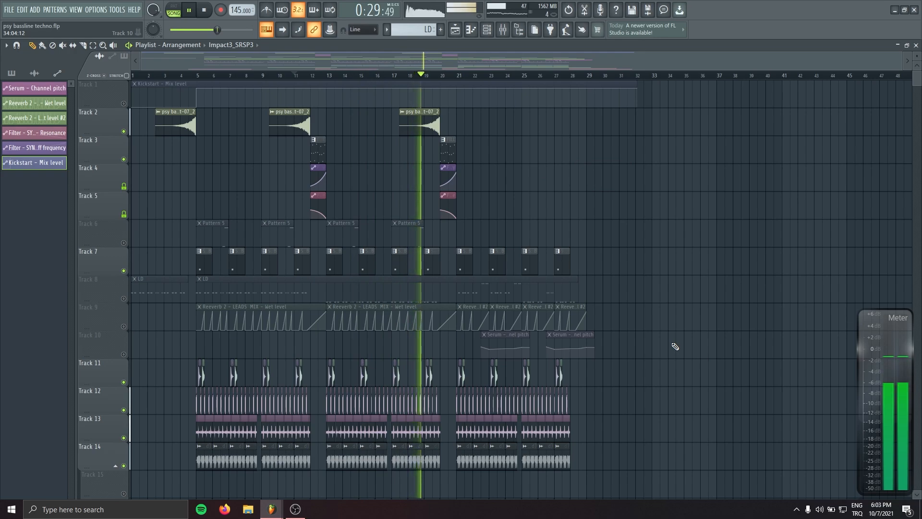
Listen to the reduced mix through the last section up to about bar 27, review its tracks, and stop playback.
scroll(675, 346, "down", 10)
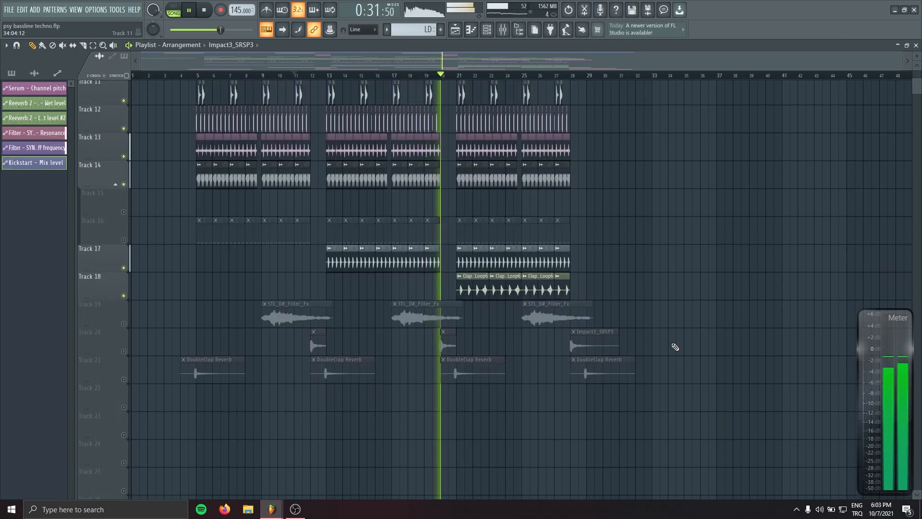
scroll(675, 346, "up", 2)
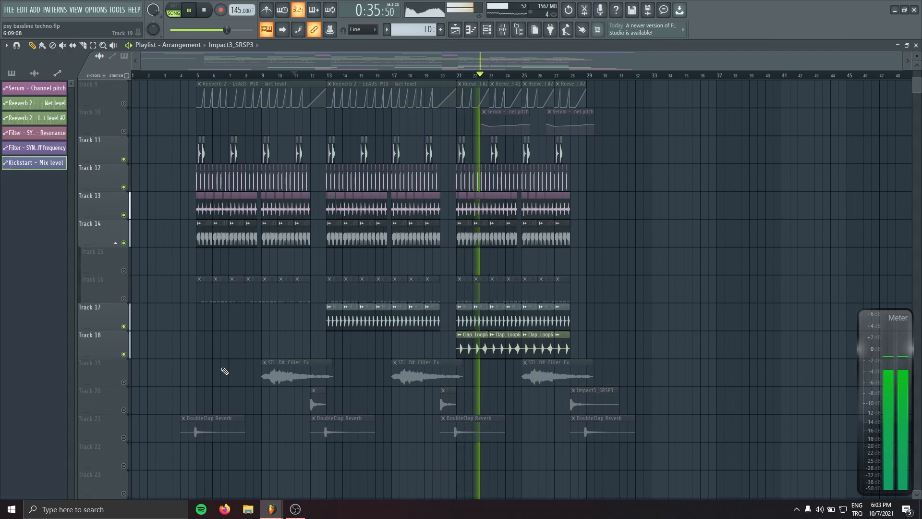
scroll(224, 371, "up", 8)
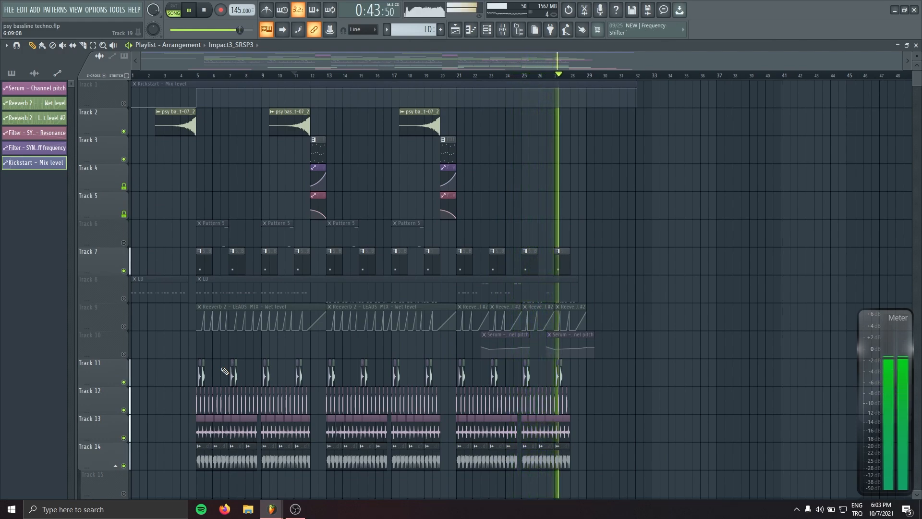
key("space")
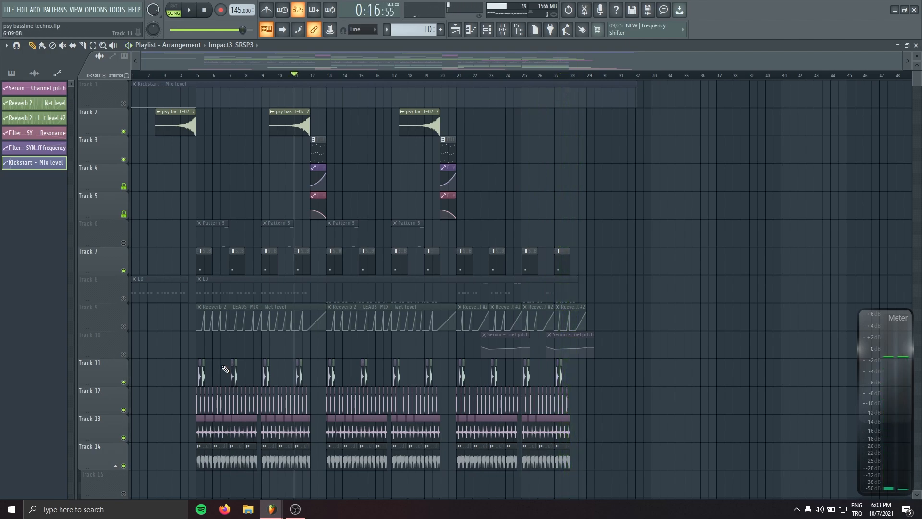